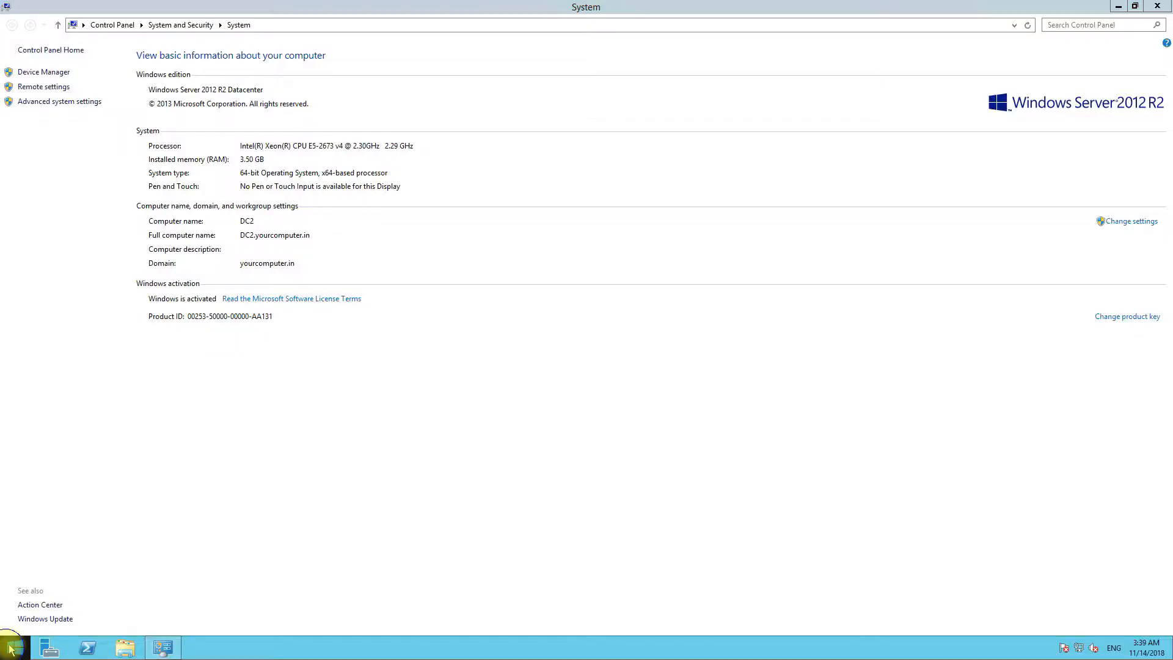
# - Switch to the DC2 server session showing Control Panel's System page
pyautogui.rightClick(14, 647)
pyautogui.click(633, 263)
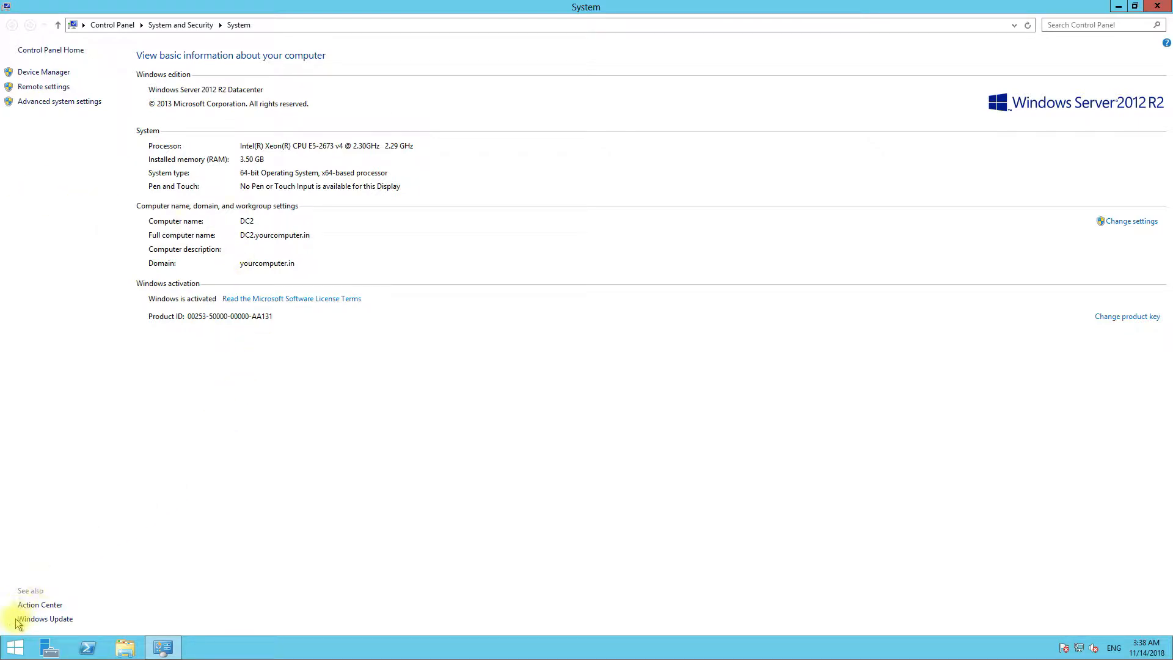
# - Run netdom query fsmo in an admin Command Prompt to confirm DC2 holds all five roles, then close it
pyautogui.click(9, 652)
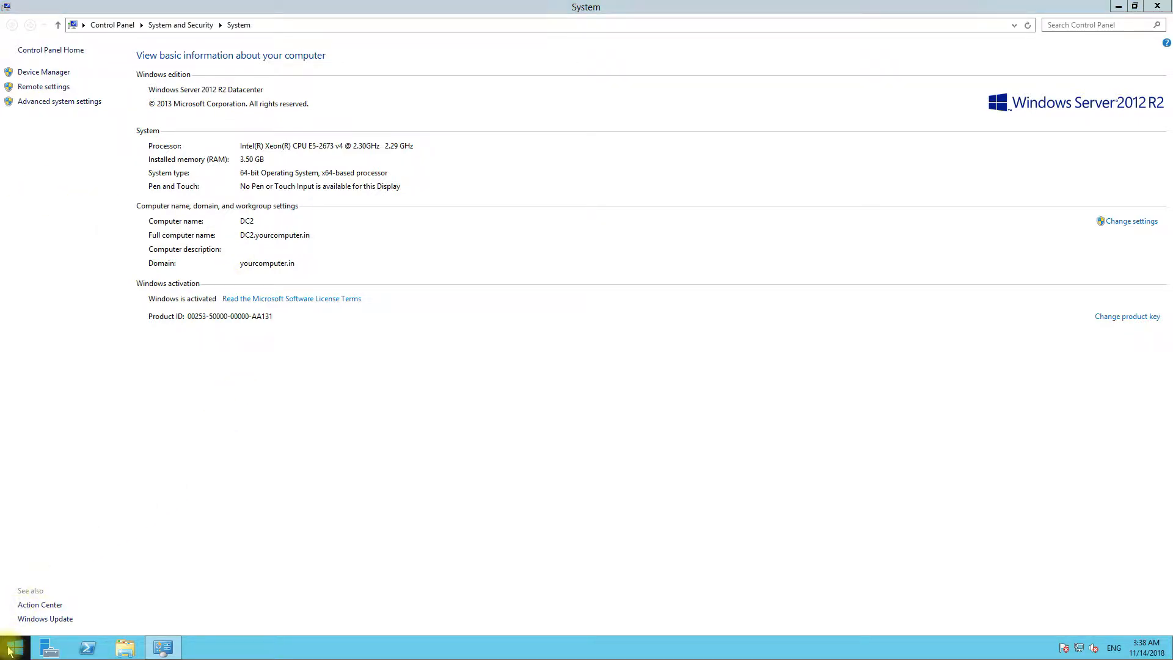
pyautogui.rightClick(10, 650)
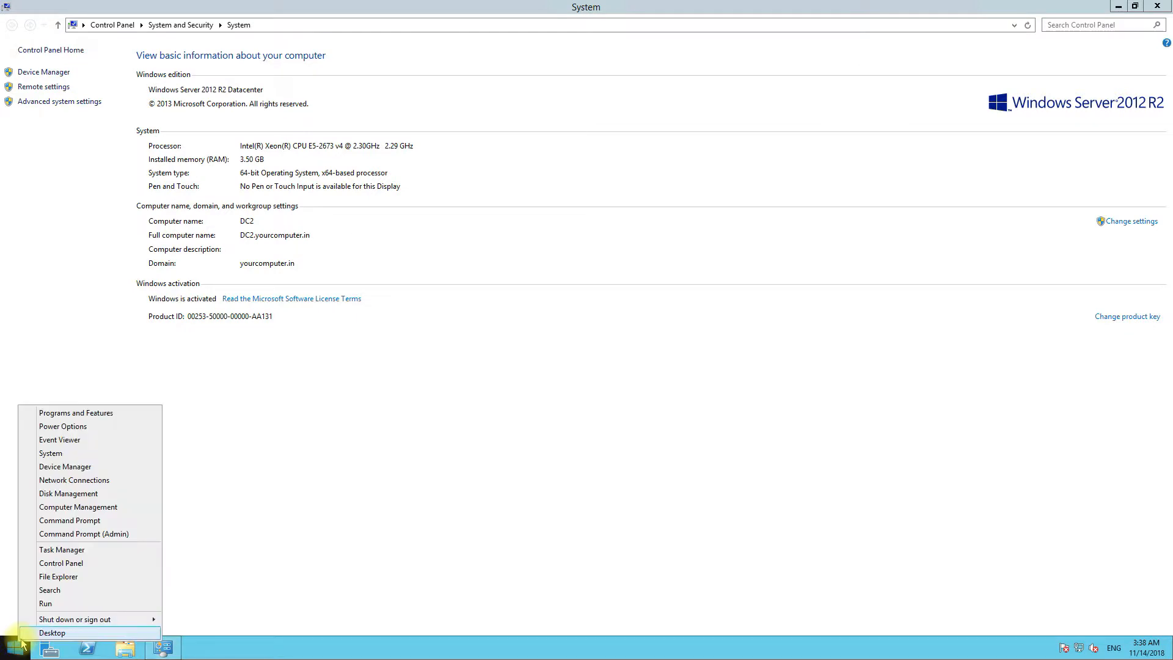
pyautogui.click(83, 522)
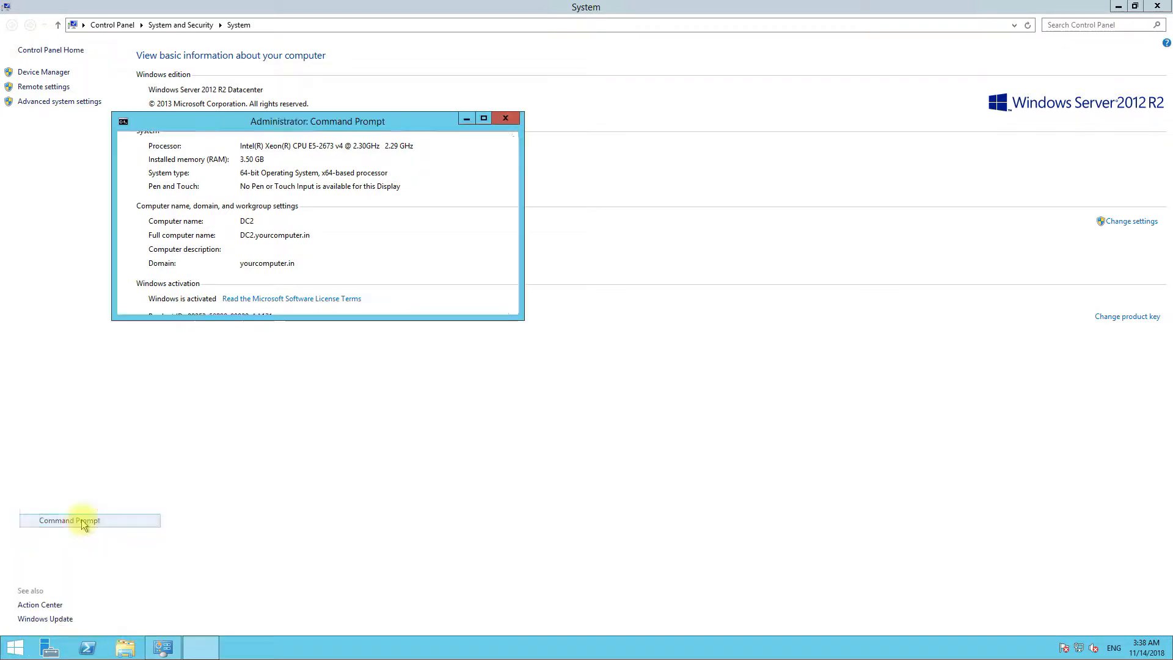
pyautogui.write('netdom')
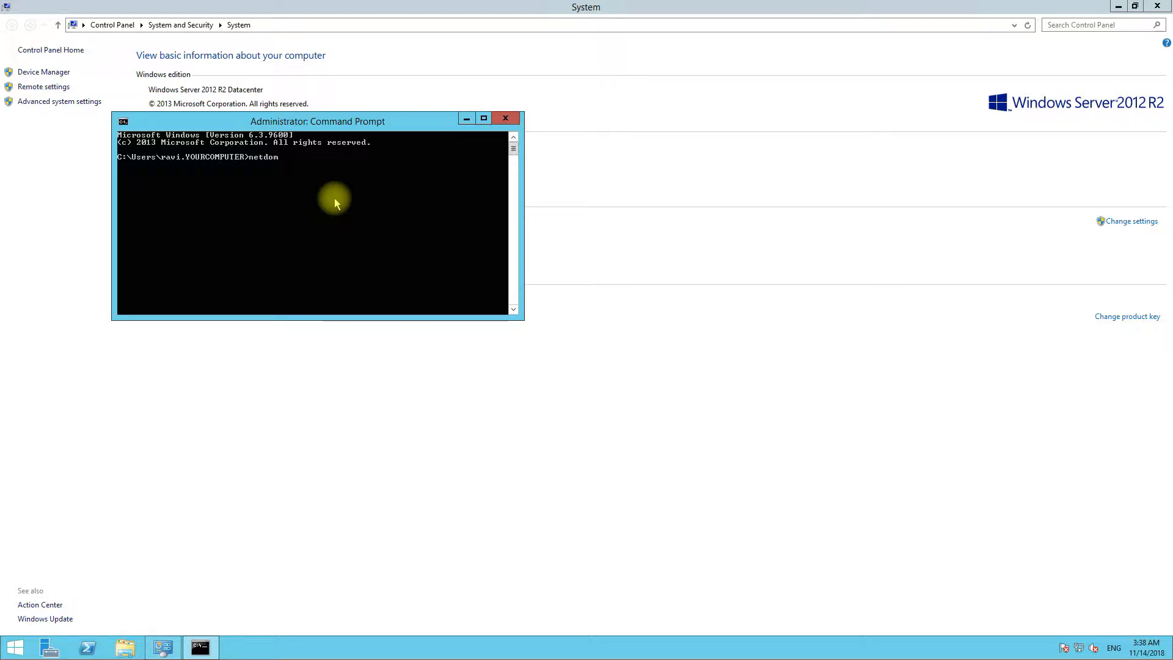
pyautogui.write(' query fsmo')
pyautogui.press('Return')
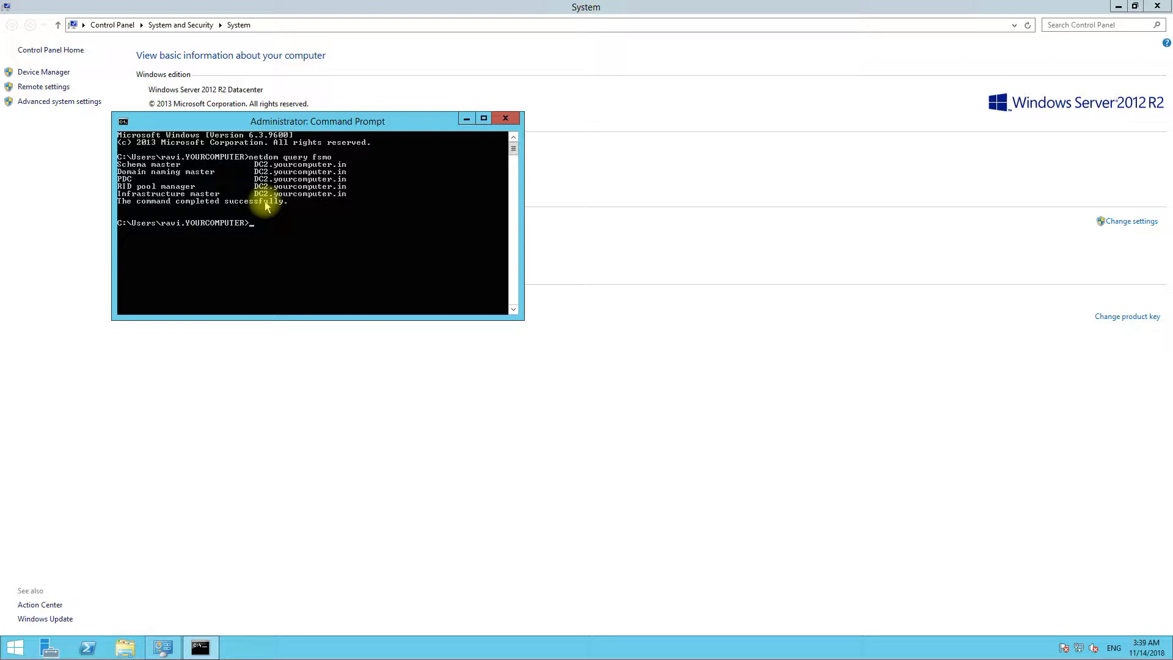
pyautogui.click(506, 119)
pyautogui.rightClick(7, 653)
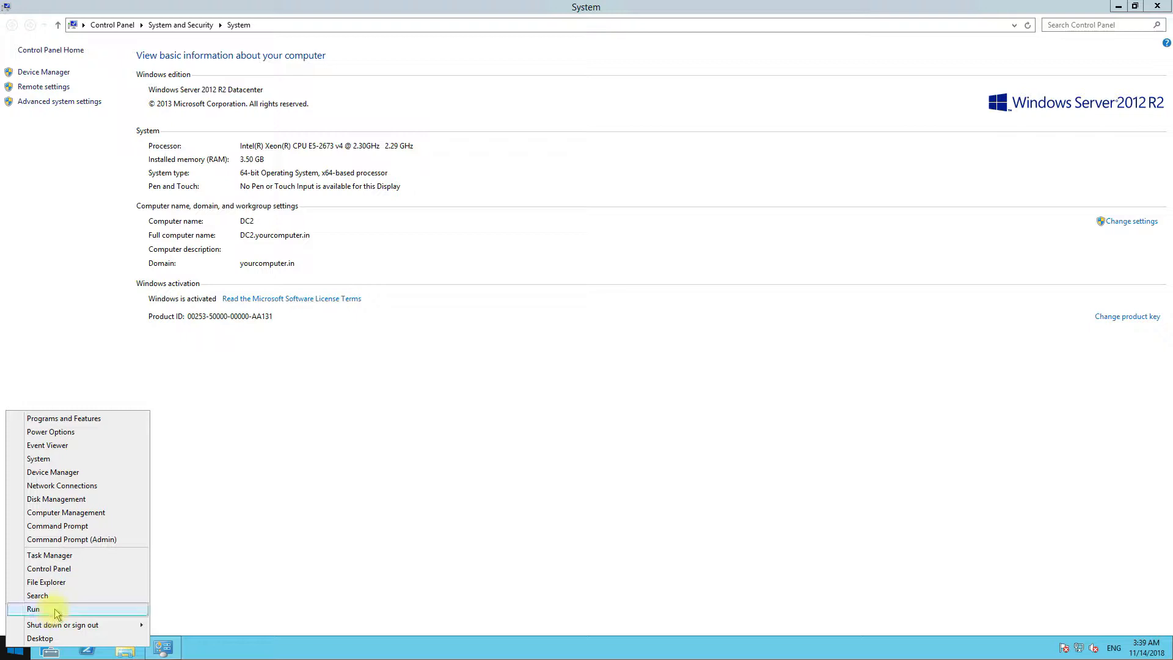
# - Launch dsa.msc, check Operations Masters lists DC2.yourcomputer.in as RID master, then close the console
pyautogui.click(48, 610)
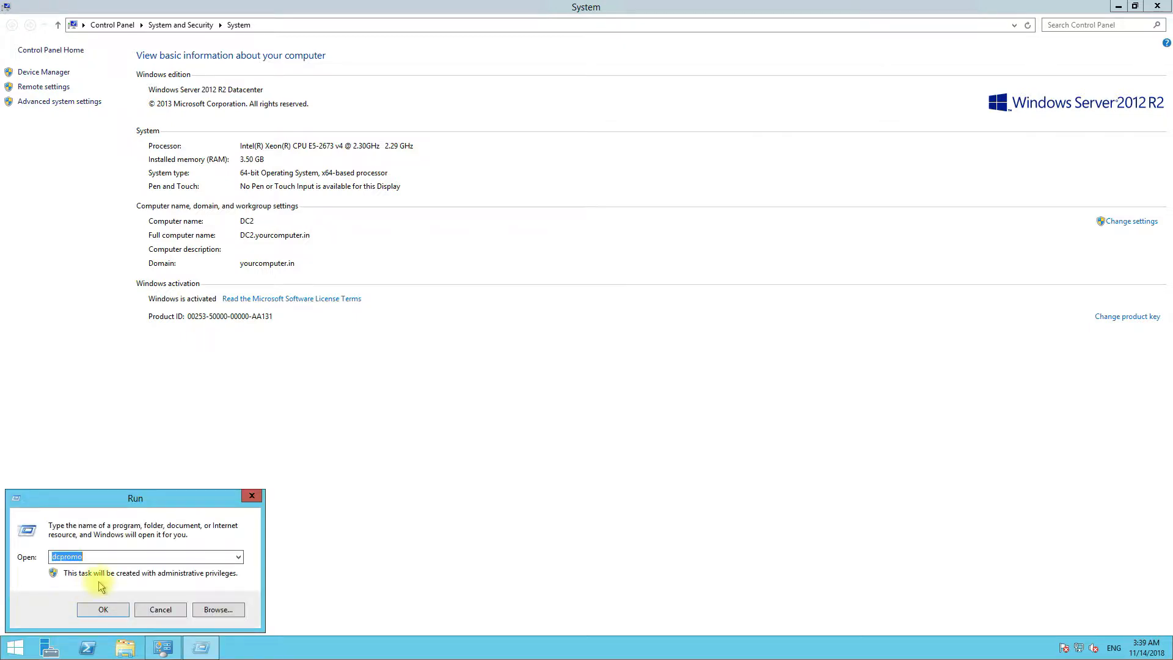
pyautogui.write('dsa.msc')
pyautogui.press('Return')
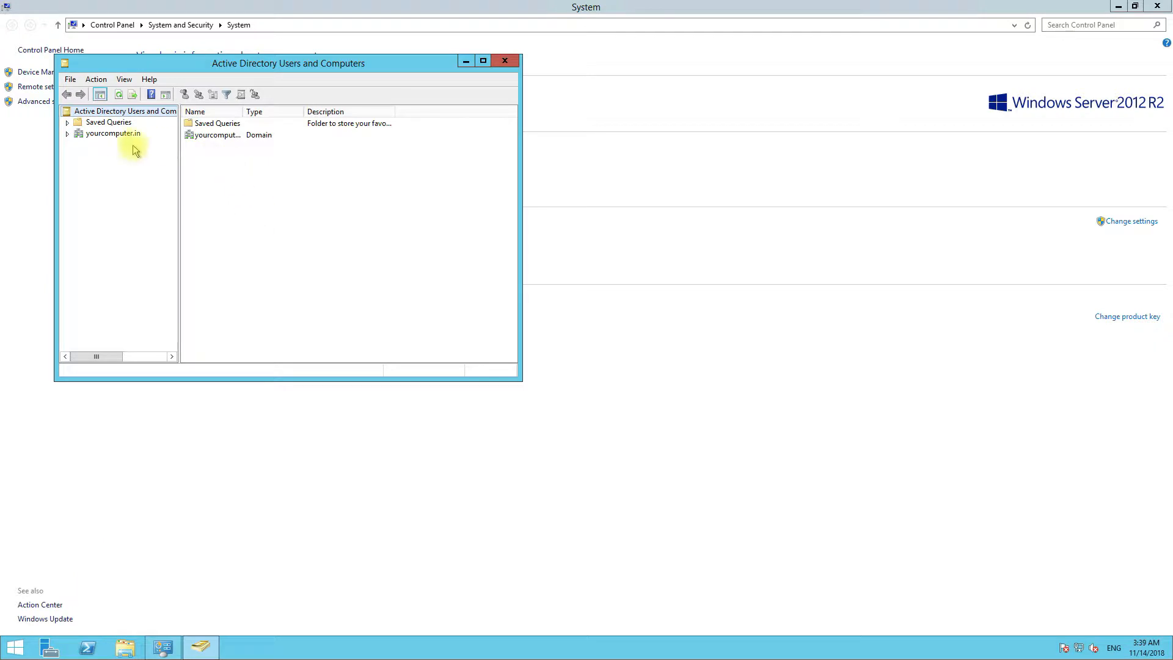
pyautogui.rightClick(121, 136)
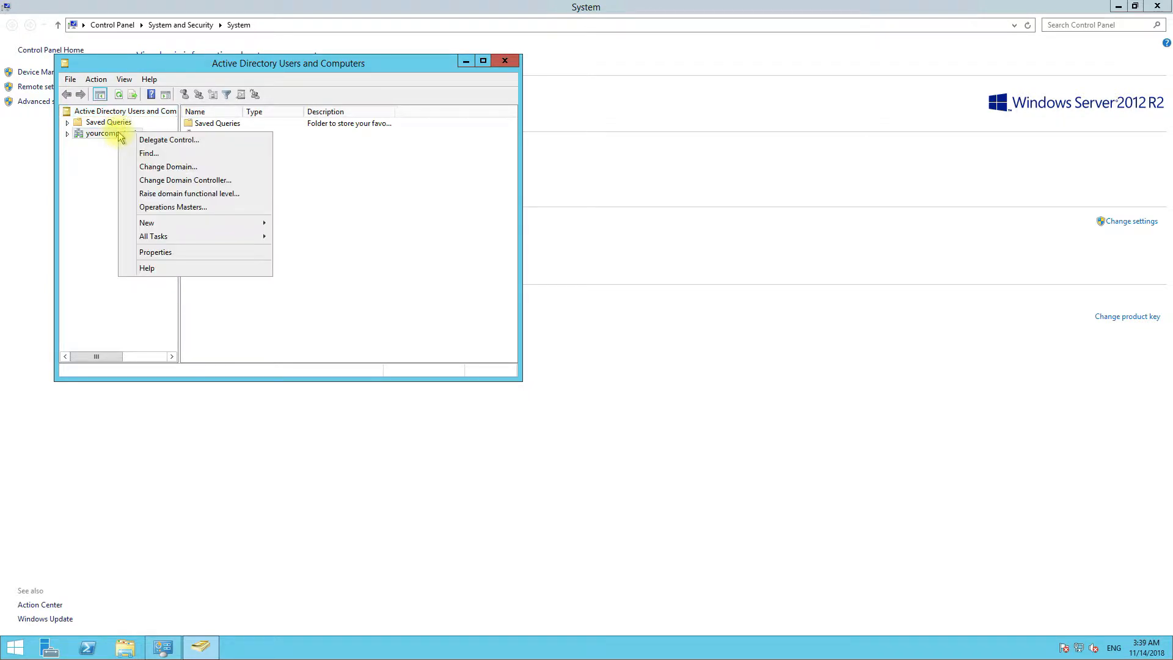
pyautogui.click(157, 208)
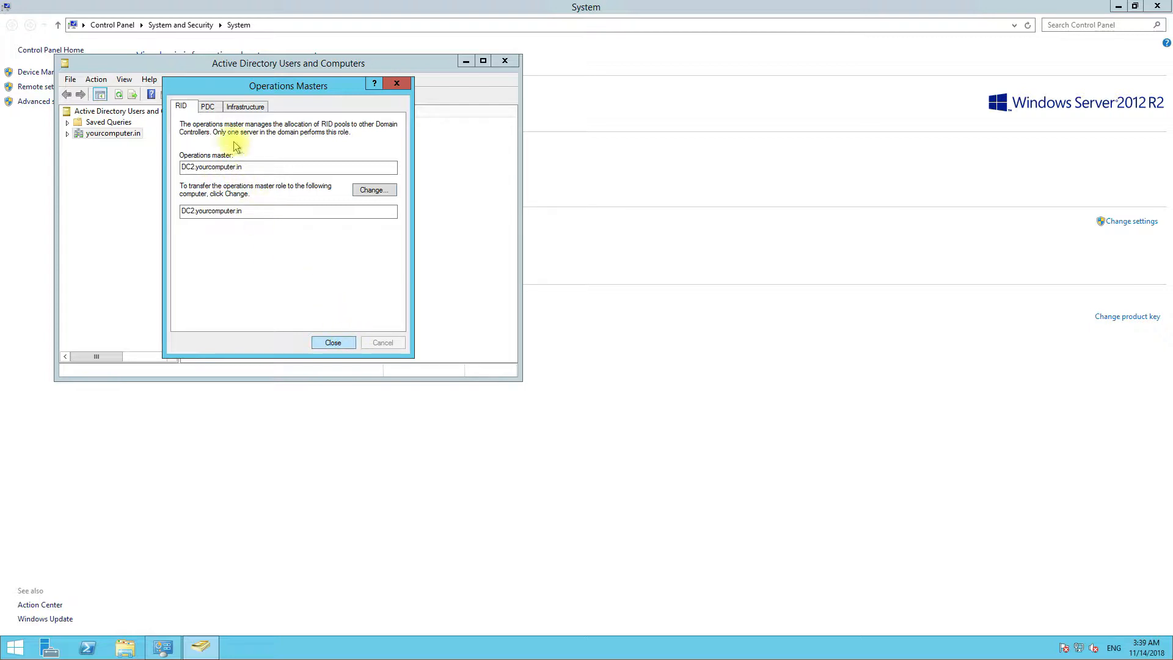
pyautogui.click(333, 343)
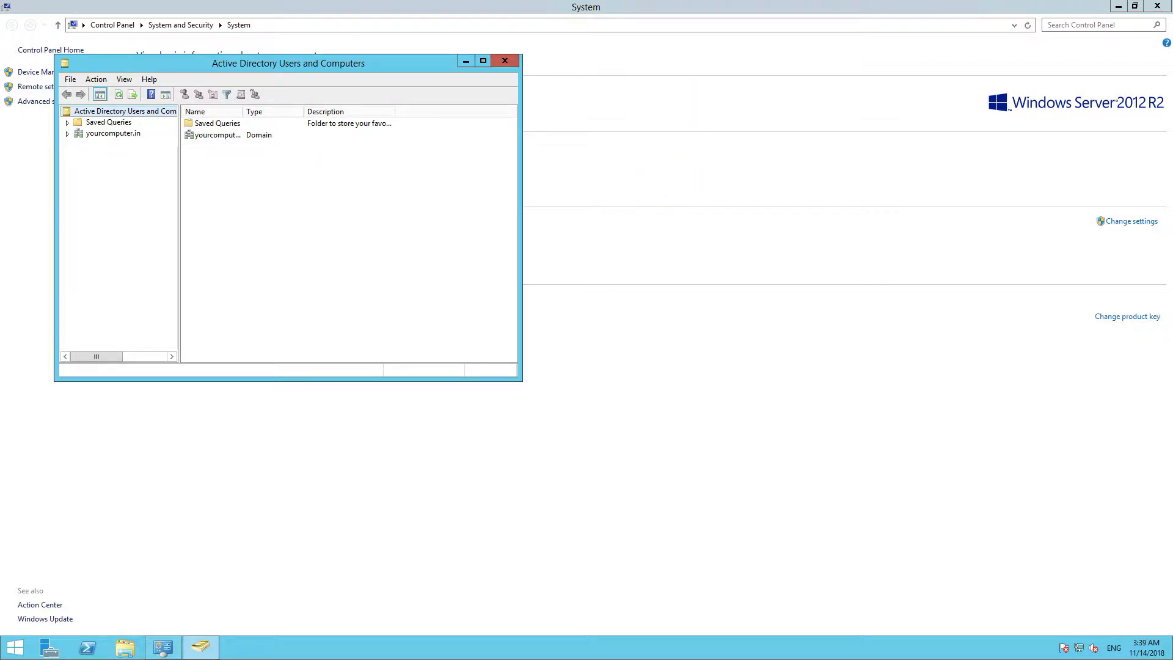
pyautogui.hotkey('alt', 'F4')
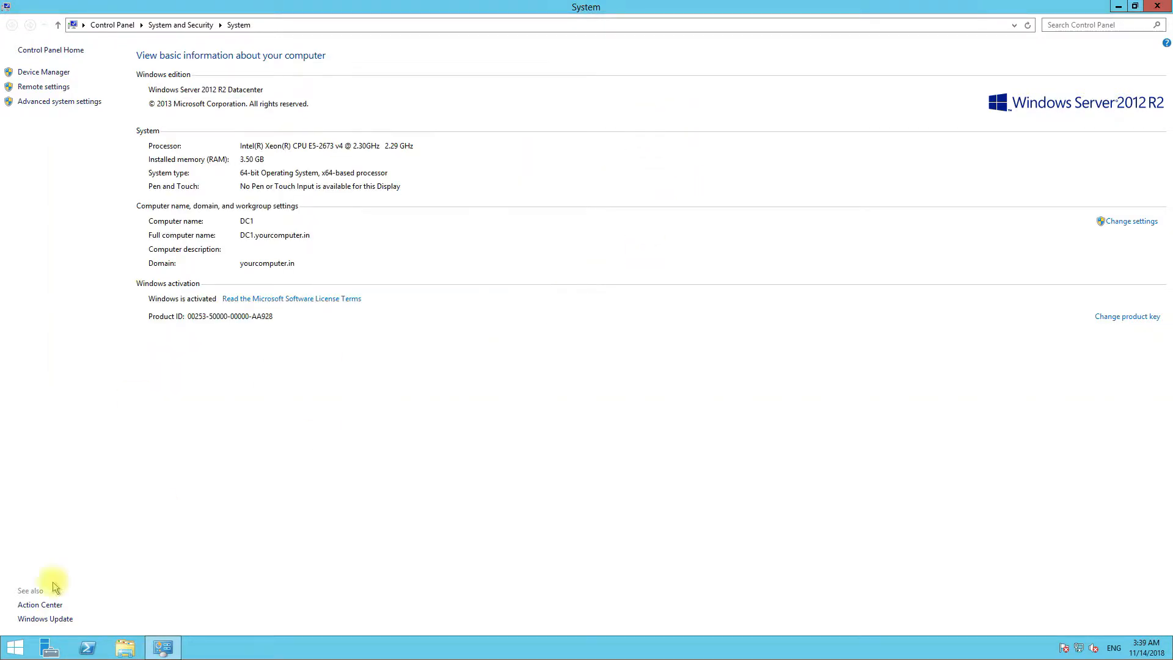
# - On DC1, launch dsa.msc and transfer the RID master role to DC1.yourcomputer.in
pyautogui.rightClick(23, 650)
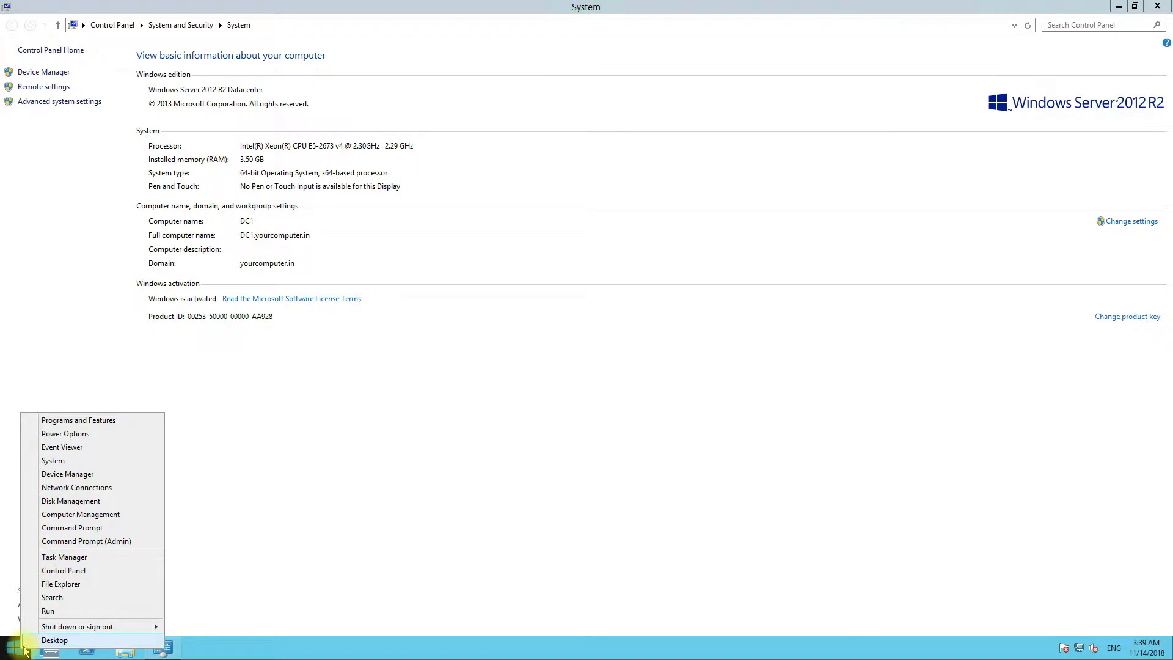
pyautogui.click(99, 611)
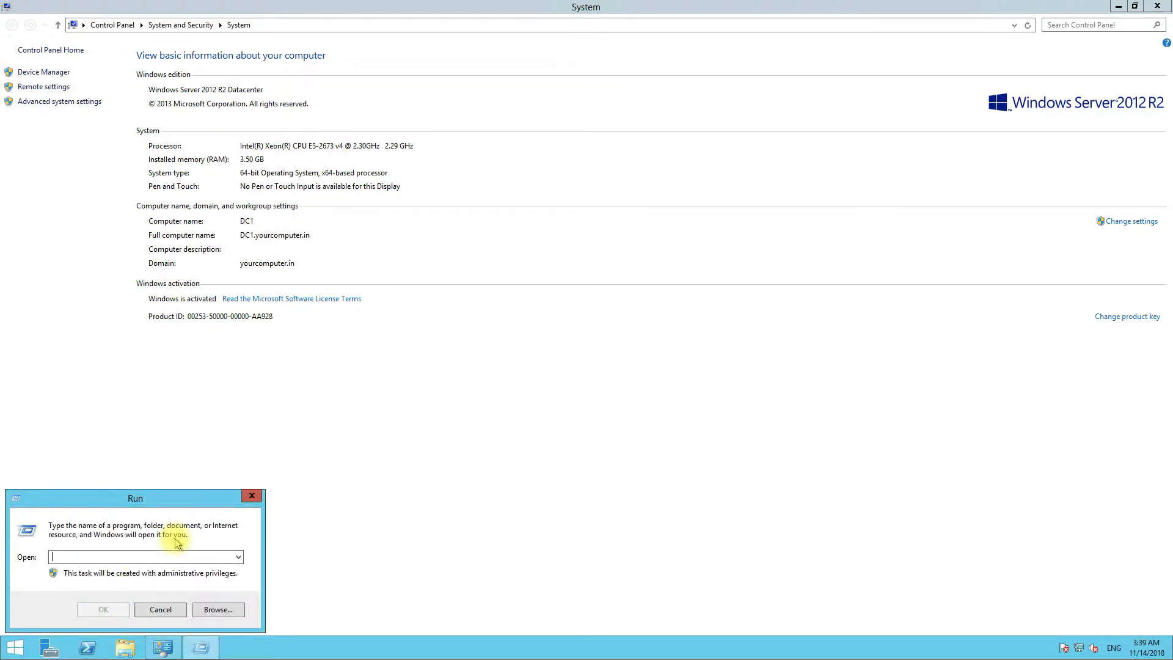
pyautogui.write('dsa.msc')
pyautogui.press('Return')
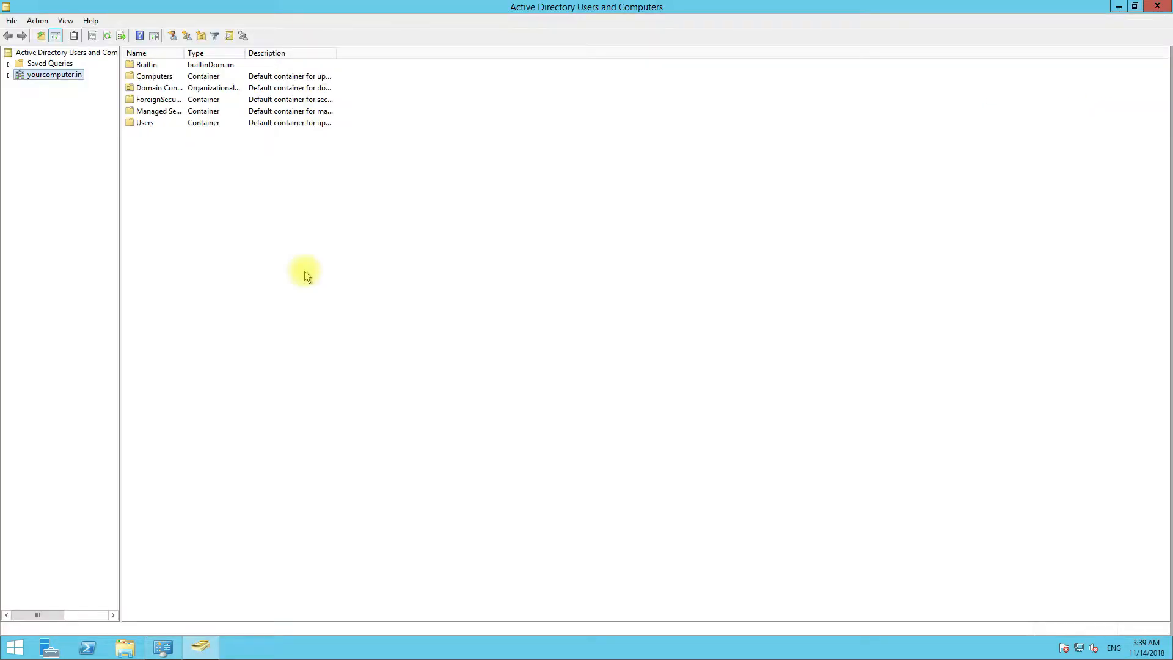
pyautogui.rightClick(73, 78)
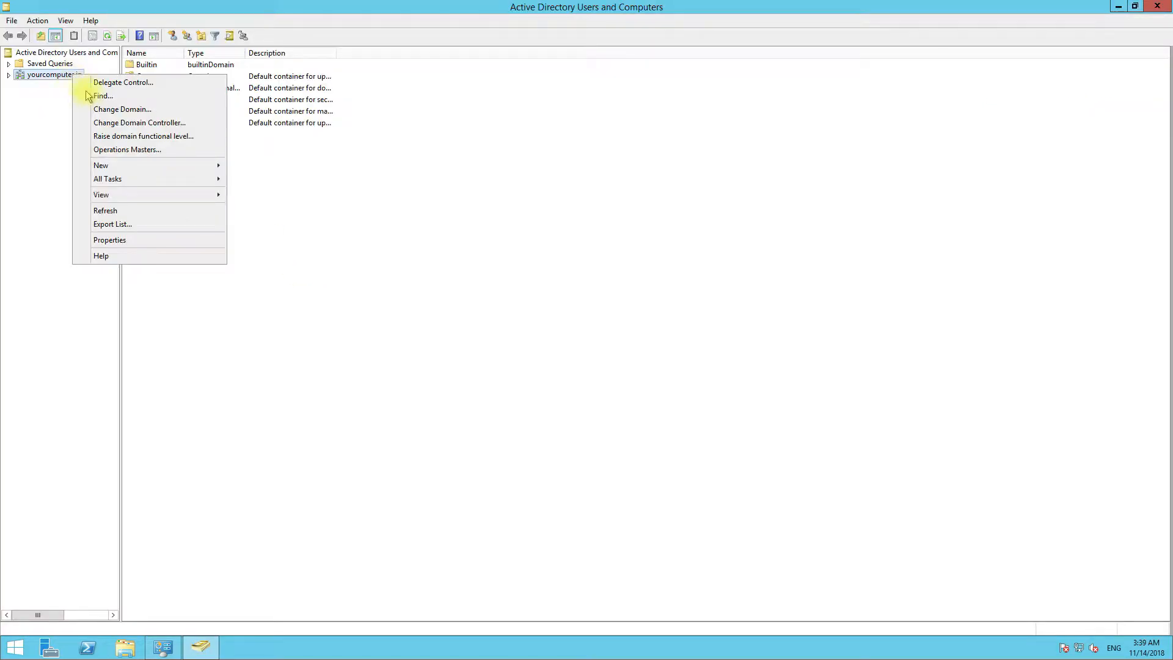
pyautogui.click(132, 156)
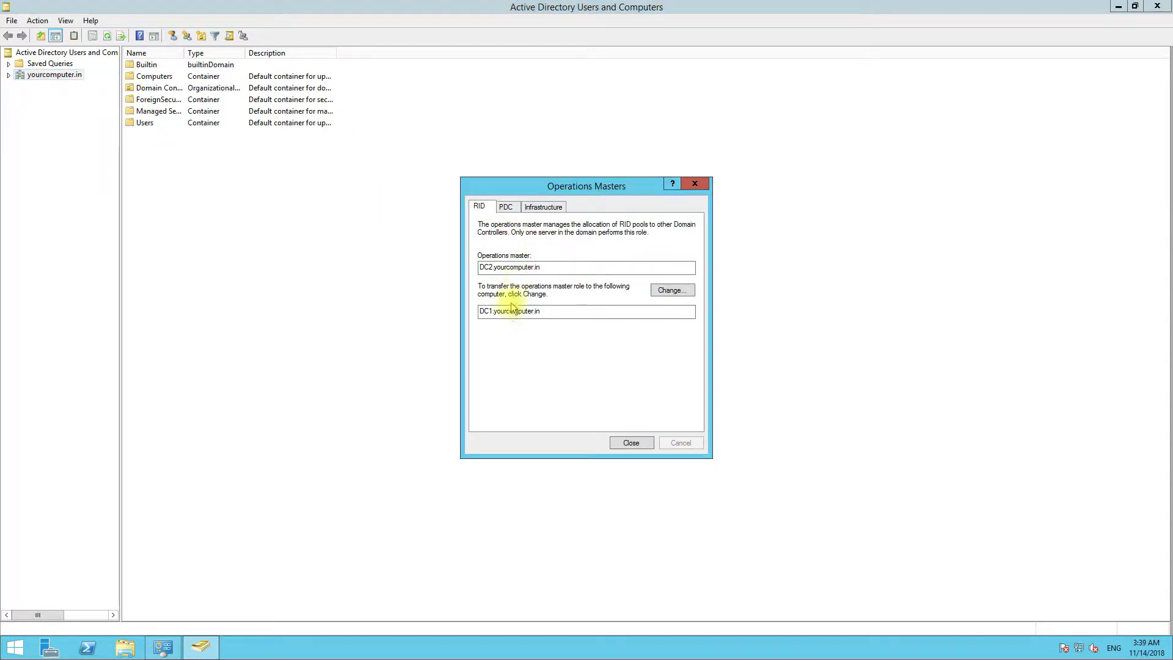
pyautogui.click(674, 291)
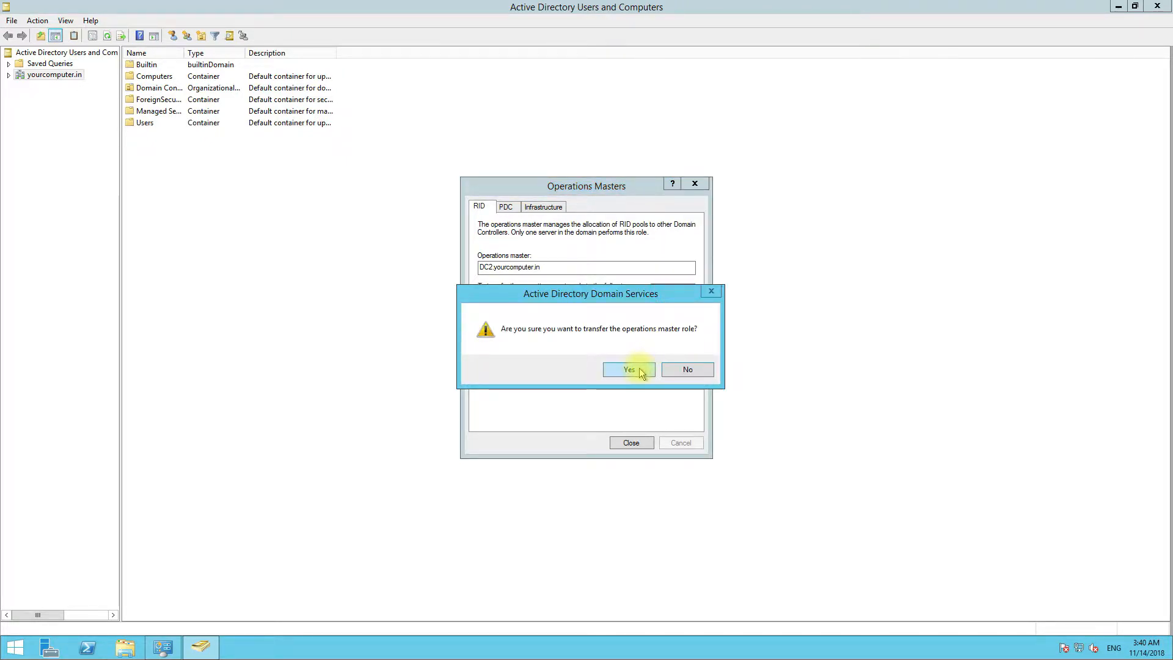
pyautogui.click(639, 369)
pyautogui.click(676, 368)
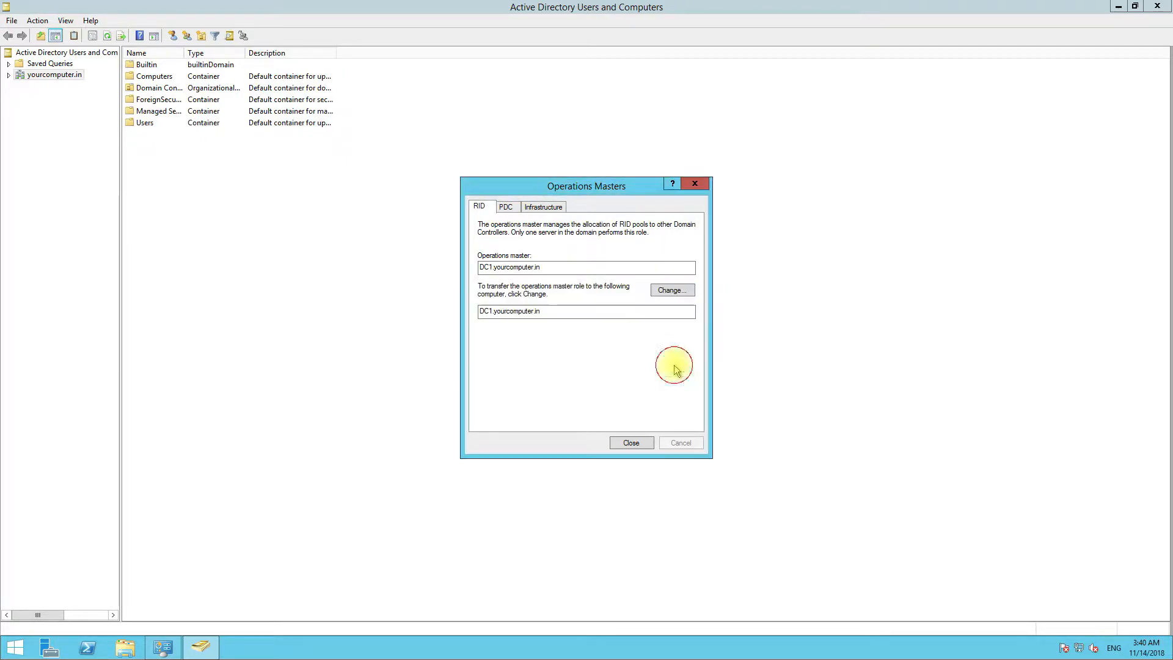
# - Transfer the PDC and Infrastructure master roles to DC1, then close the console
pyautogui.click(511, 211)
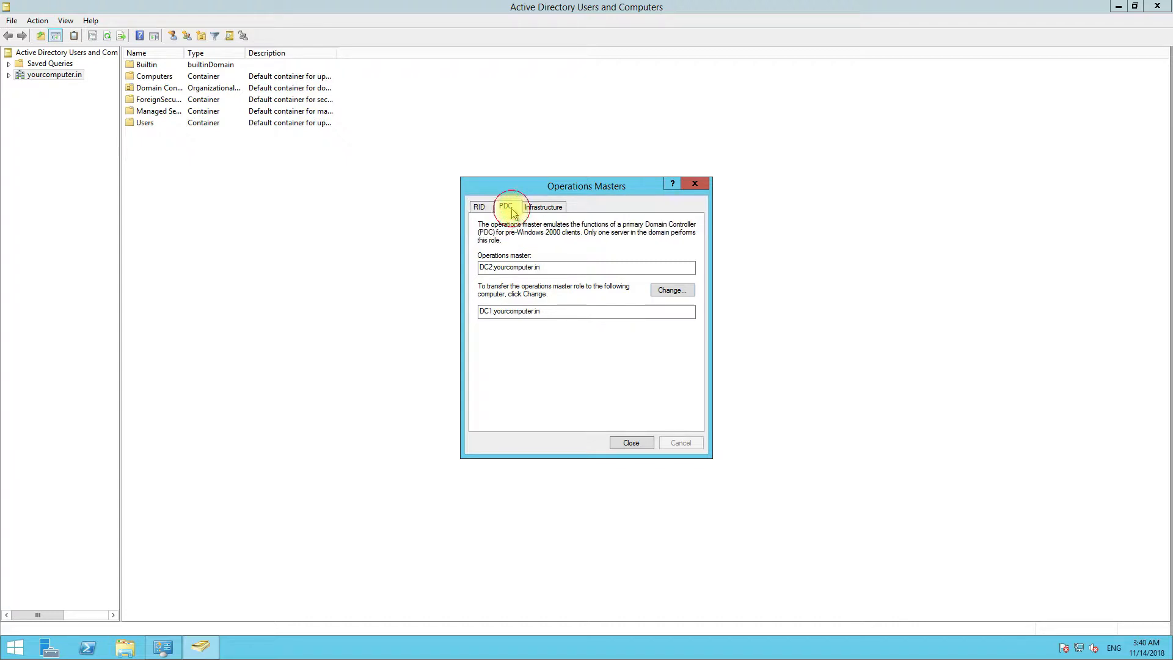
pyautogui.click(668, 291)
pyautogui.click(627, 369)
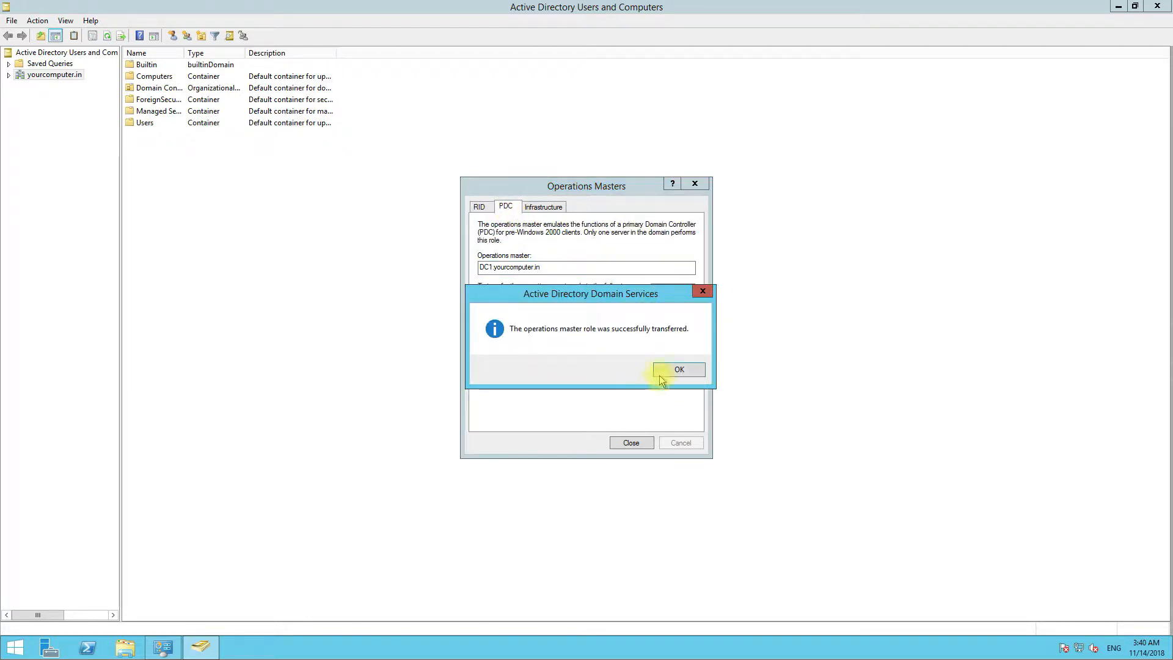
pyautogui.click(693, 370)
pyautogui.click(546, 207)
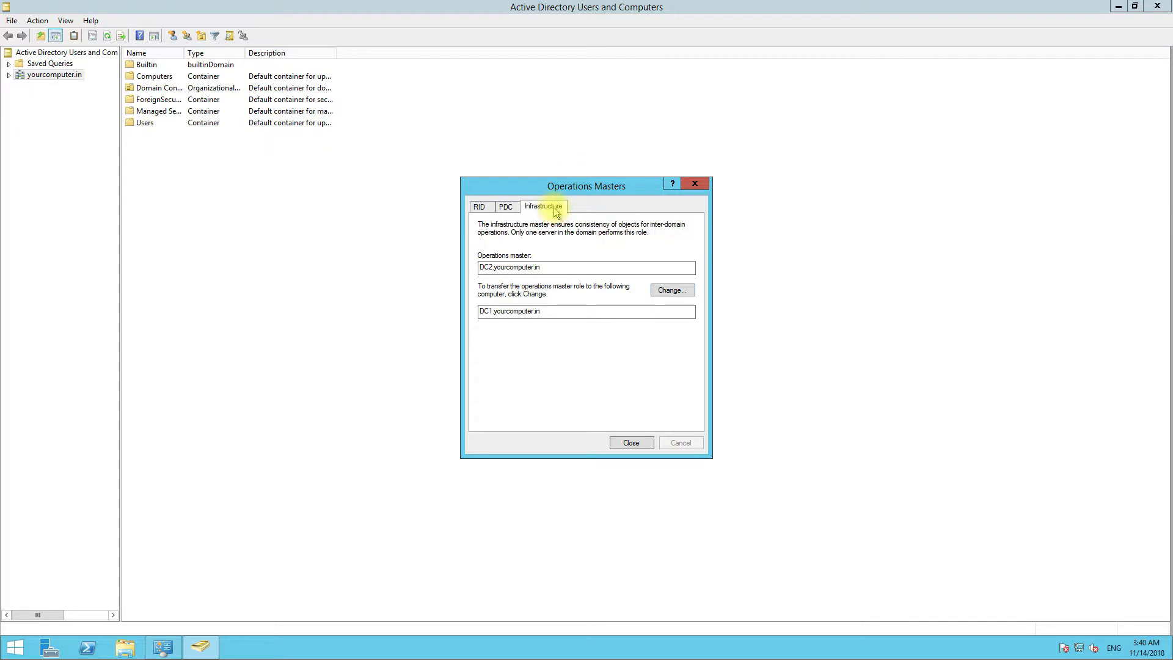
pyautogui.click(669, 291)
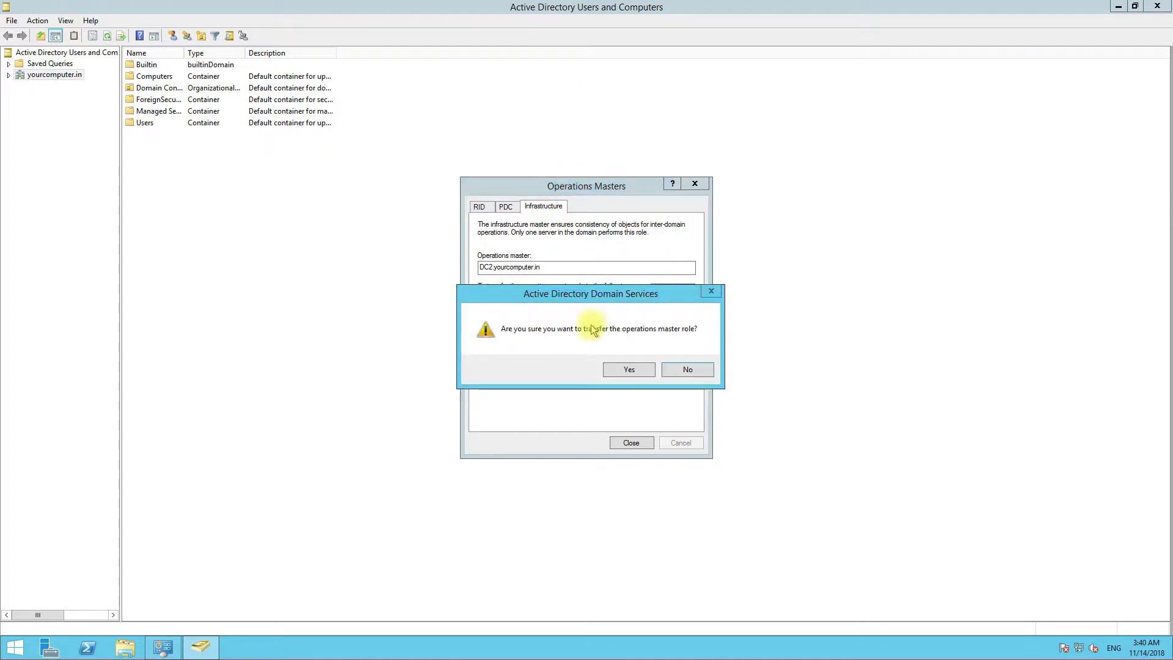
pyautogui.click(615, 369)
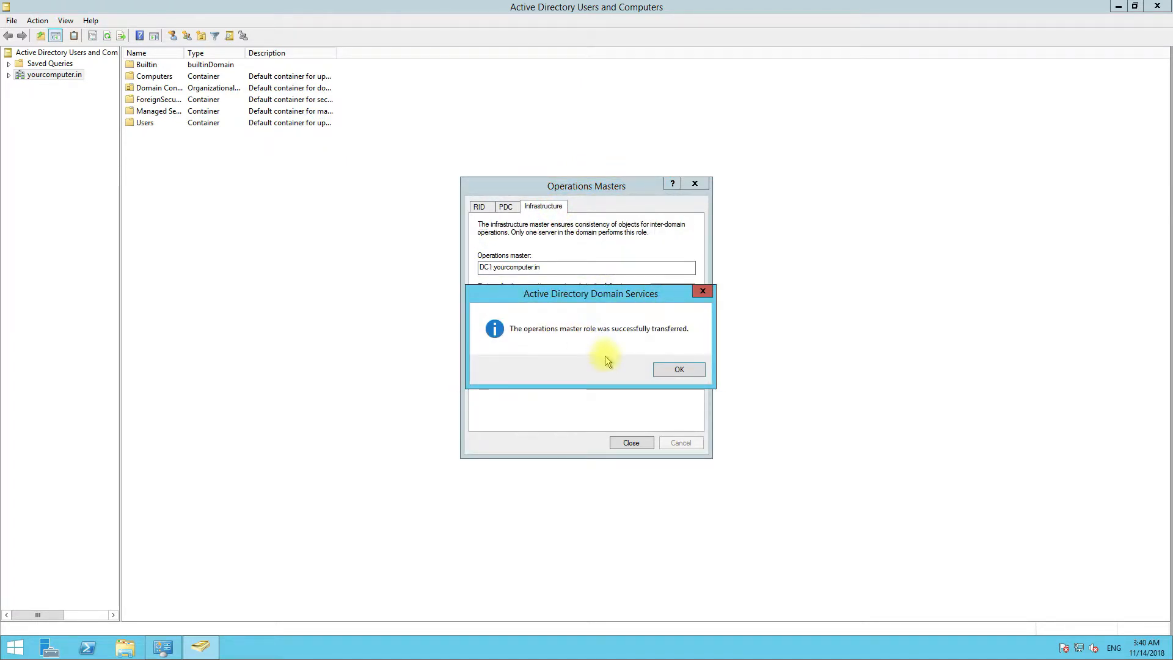
pyautogui.click(672, 369)
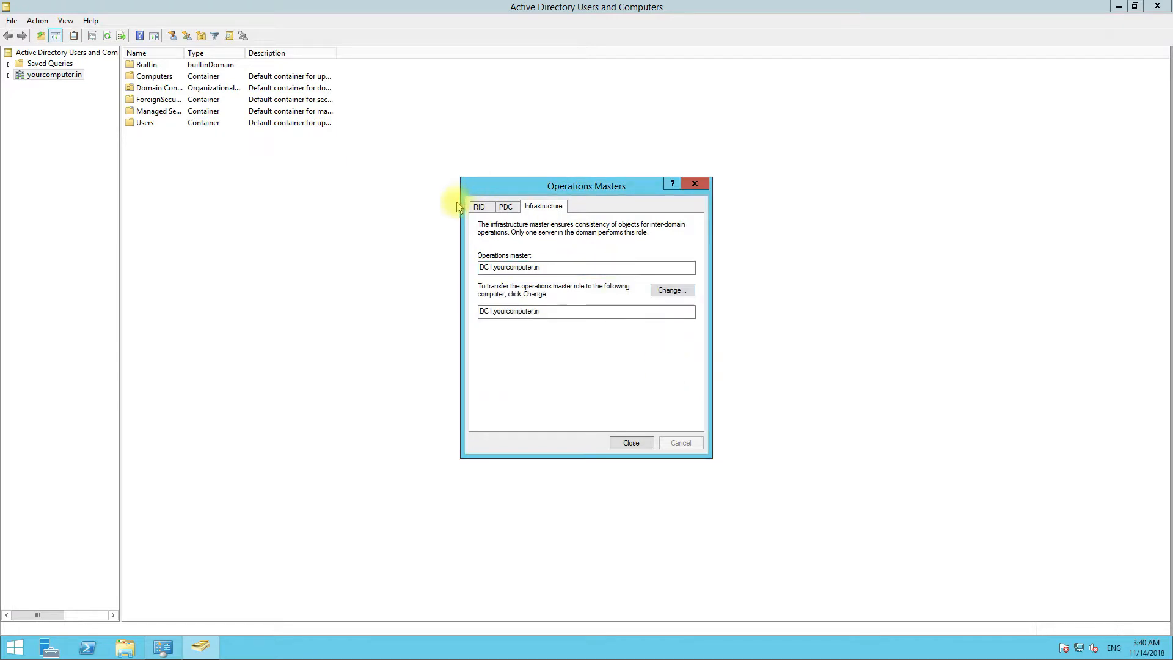
pyautogui.click(635, 446)
pyautogui.click(1157, 6)
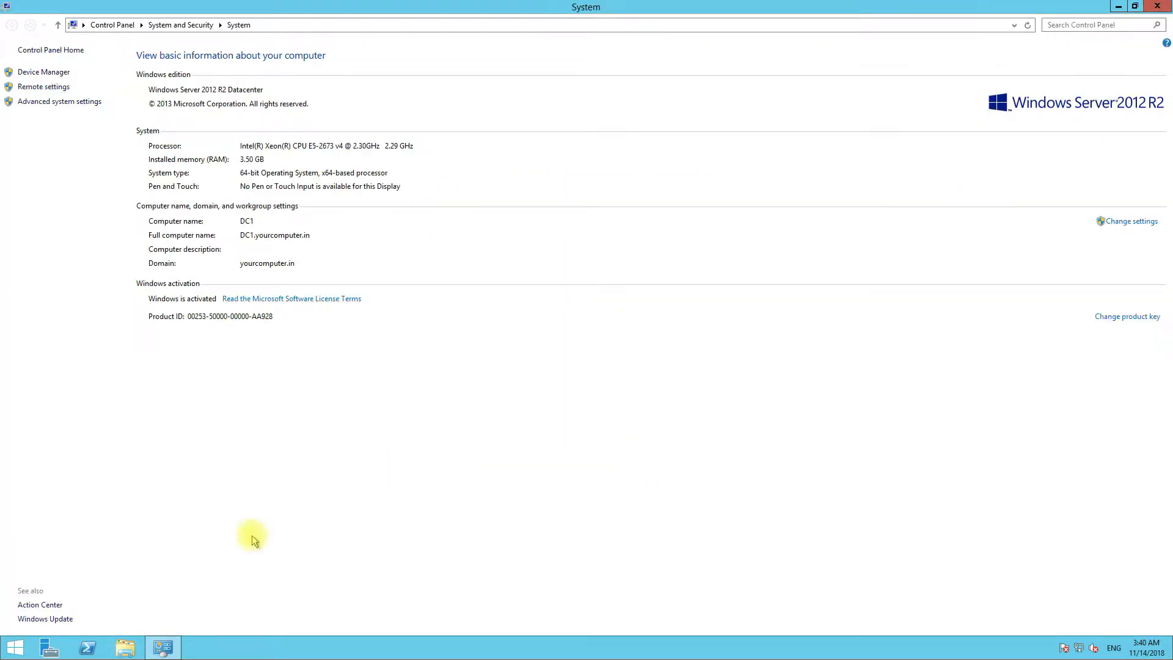
# - Move the domain naming master to DC1.yourcomputer.in via Active Directory Domains and Trusts, then close it
pyautogui.click(14, 646)
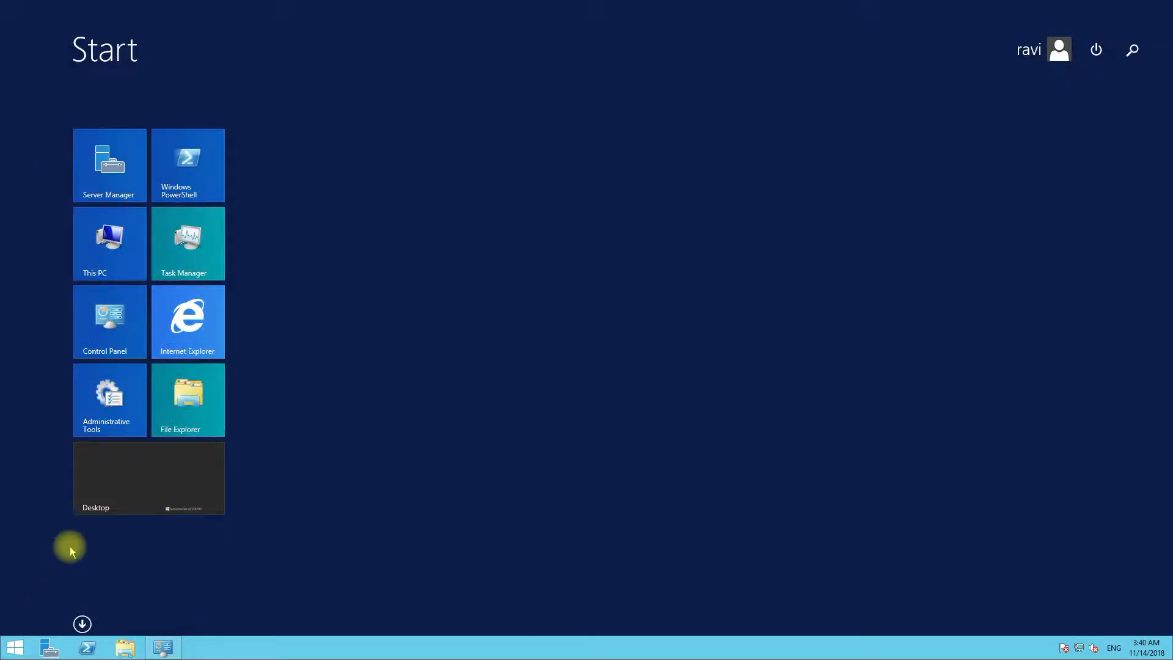
pyautogui.click(96, 419)
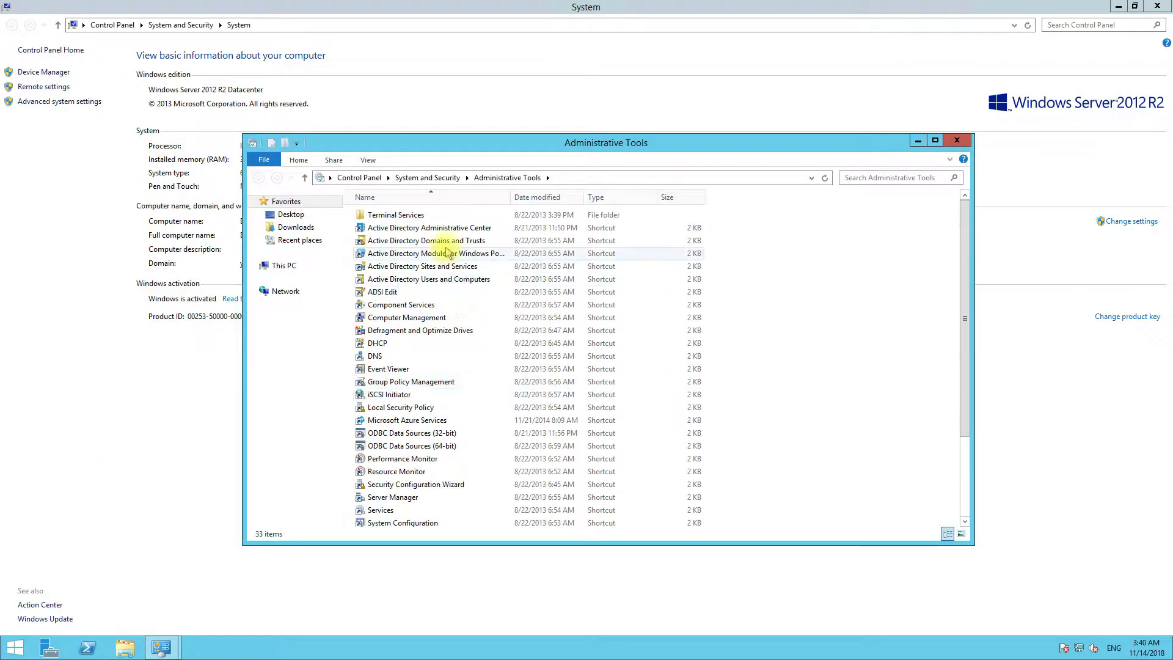
pyautogui.click(477, 243)
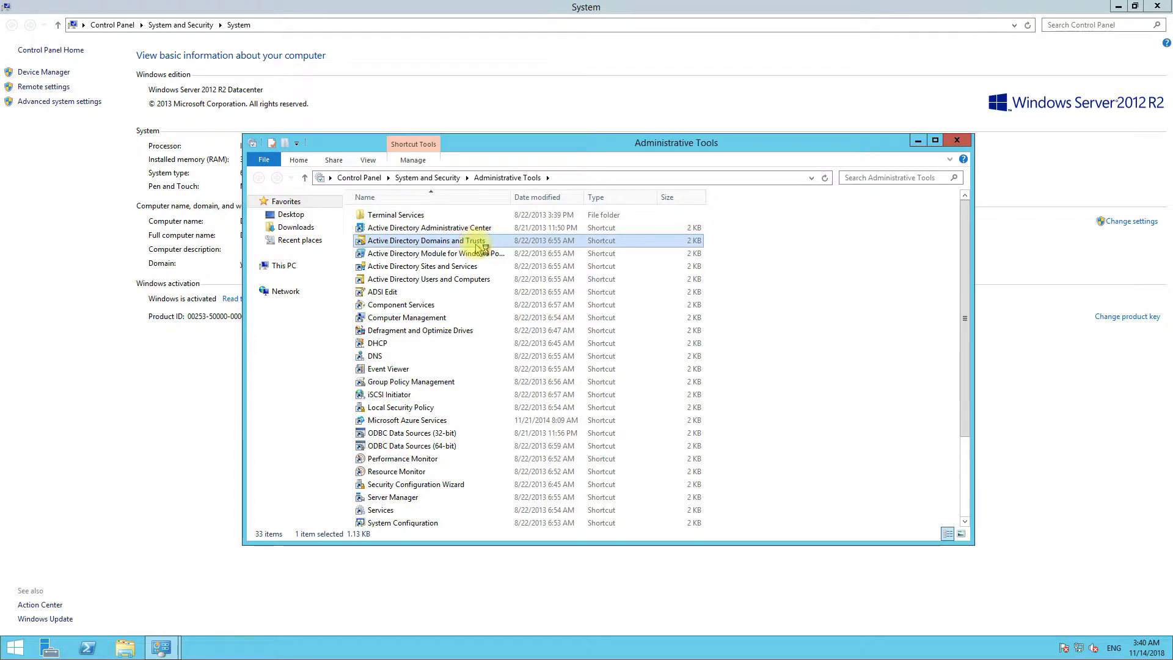
pyautogui.doubleClick(477, 243)
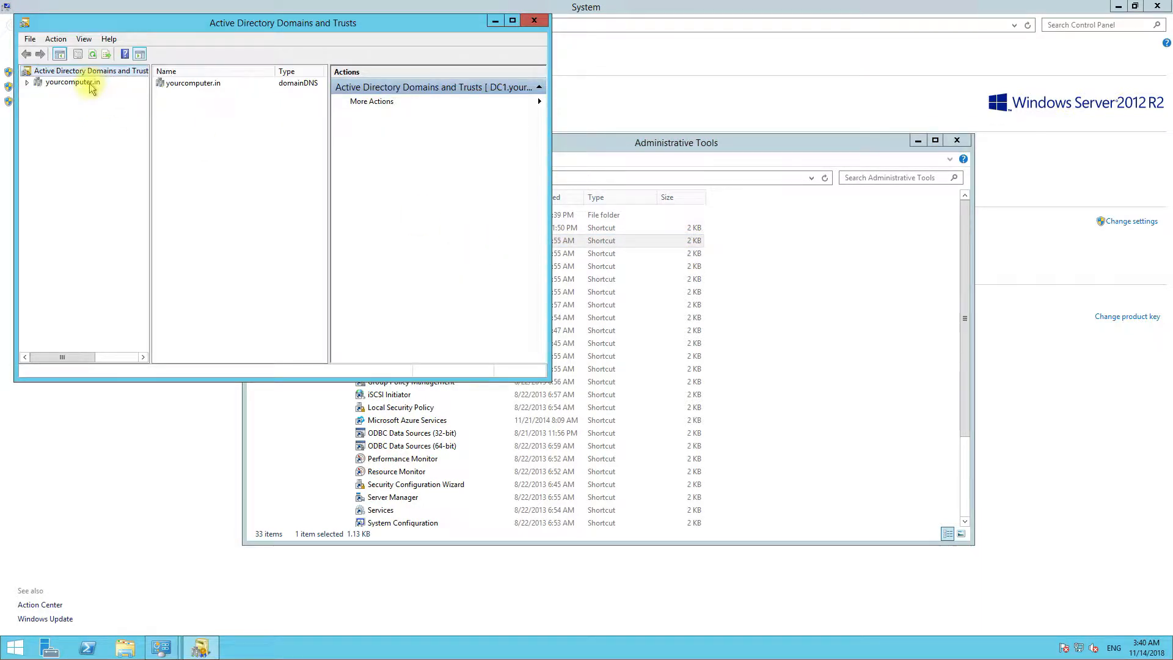
pyautogui.rightClick(100, 71)
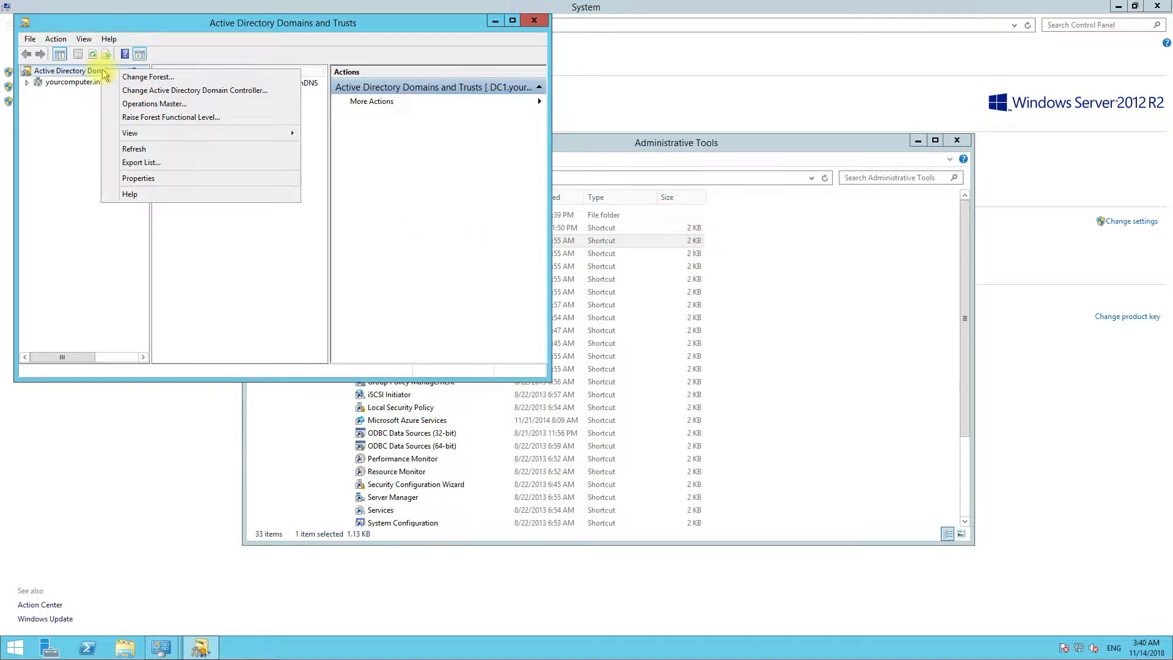
pyautogui.click(140, 105)
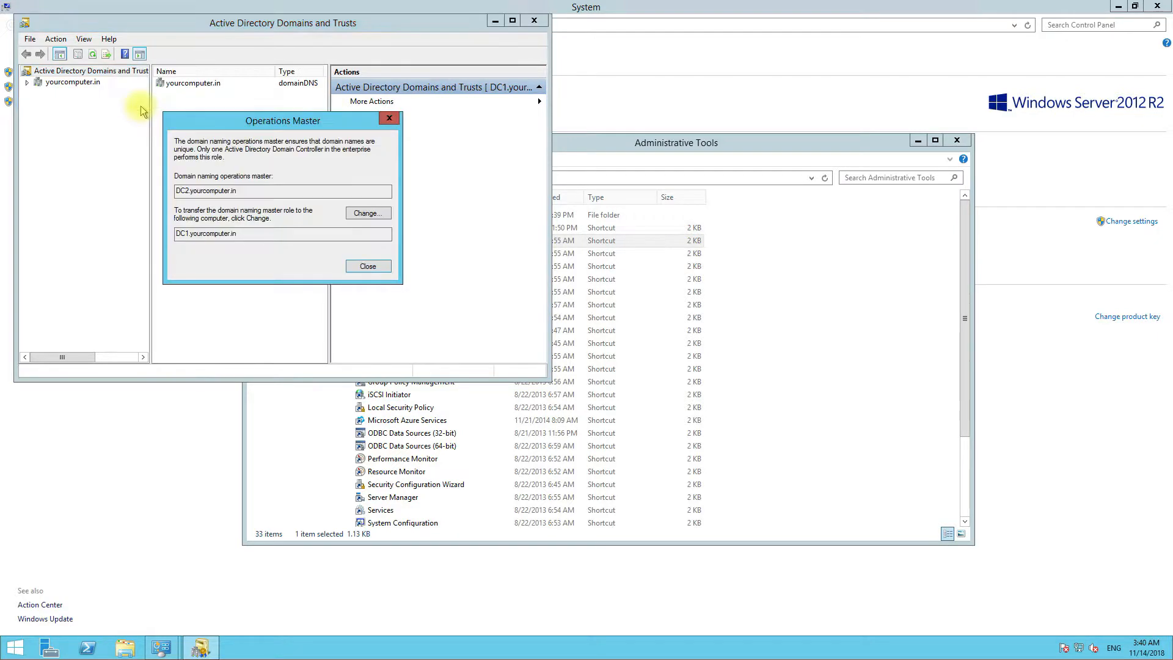
pyautogui.click(364, 214)
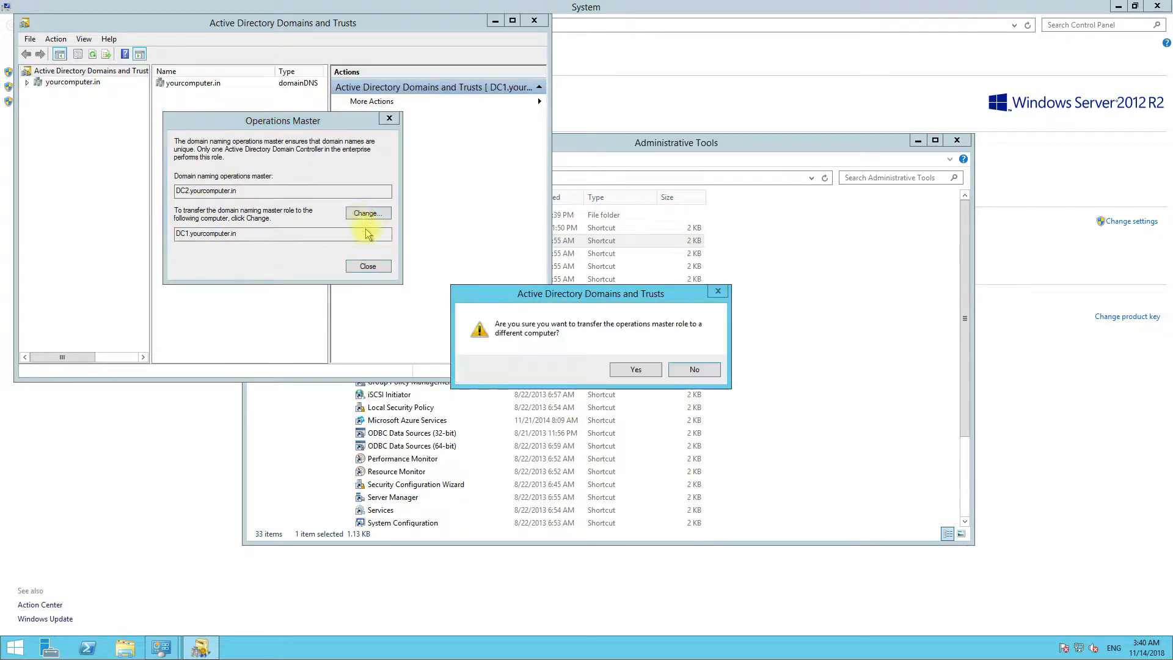
pyautogui.click(638, 369)
pyautogui.click(672, 369)
pyautogui.click(368, 266)
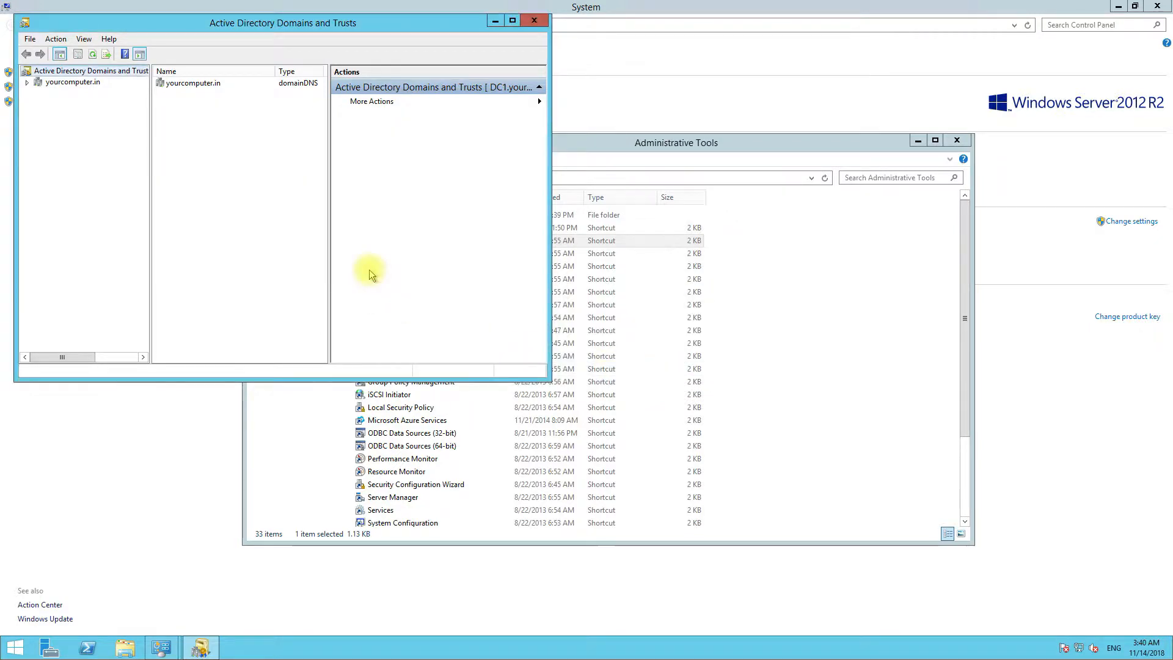
pyautogui.click(534, 20)
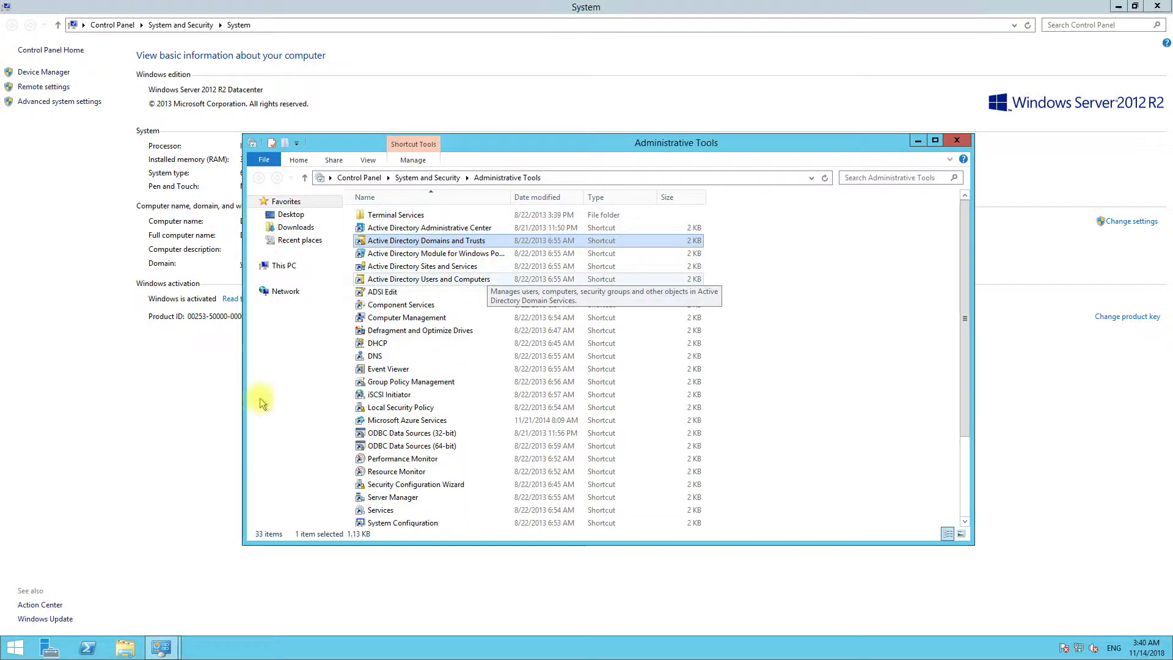
# - Register schmmgmt.dll with regsvr32 in an admin Command Prompt, acknowledge success, and close it
pyautogui.rightClick(9, 653)
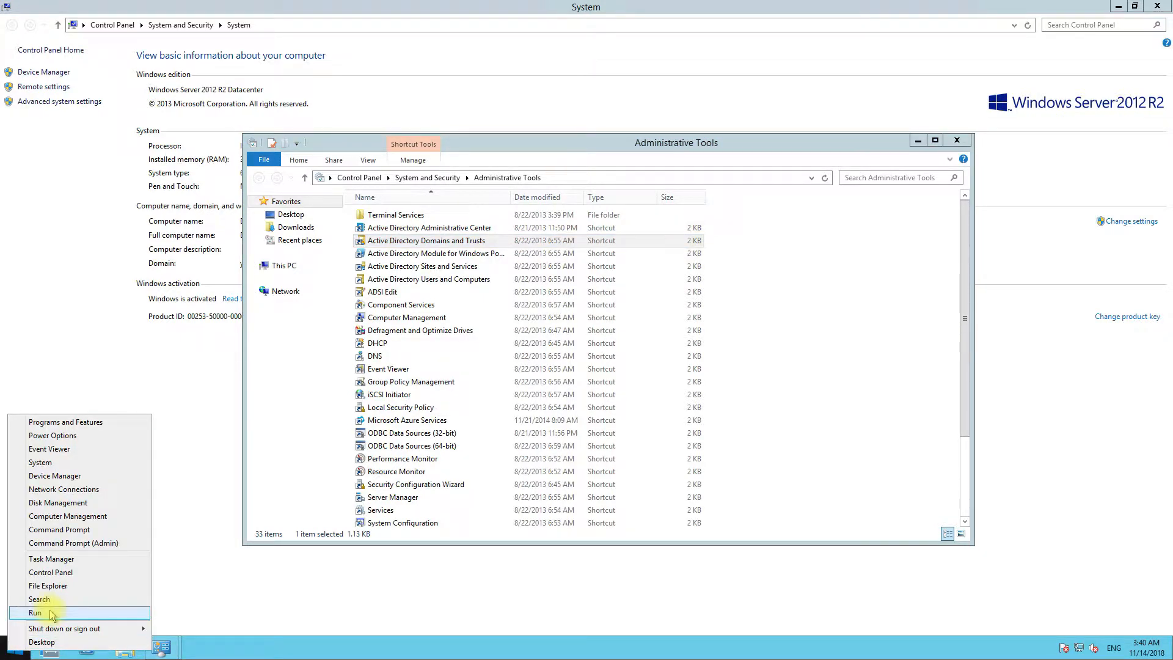
pyautogui.click(73, 530)
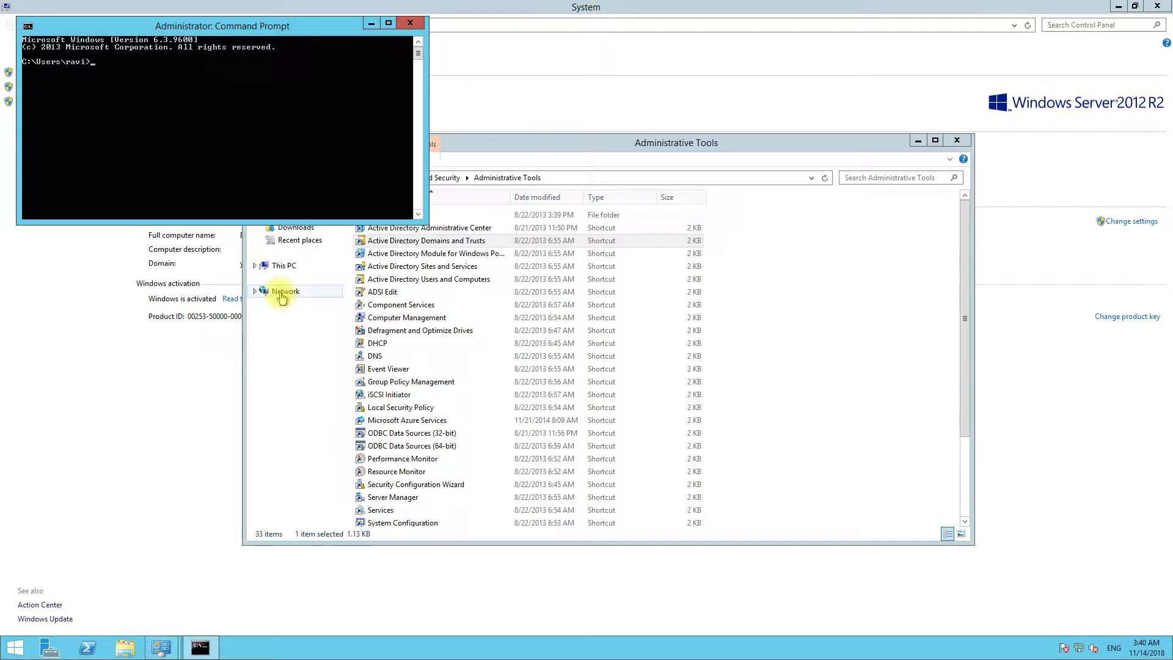
pyautogui.write('reg')
pyautogui.write('gmt.dll')
pyautogui.press('Return')
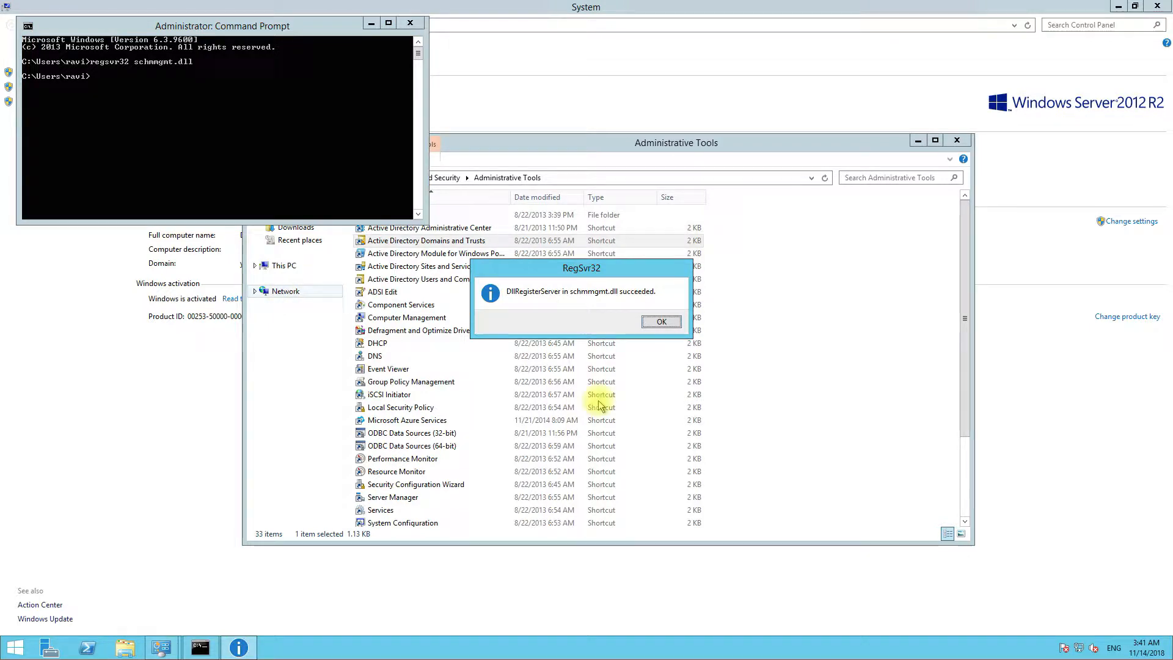
pyautogui.click(666, 319)
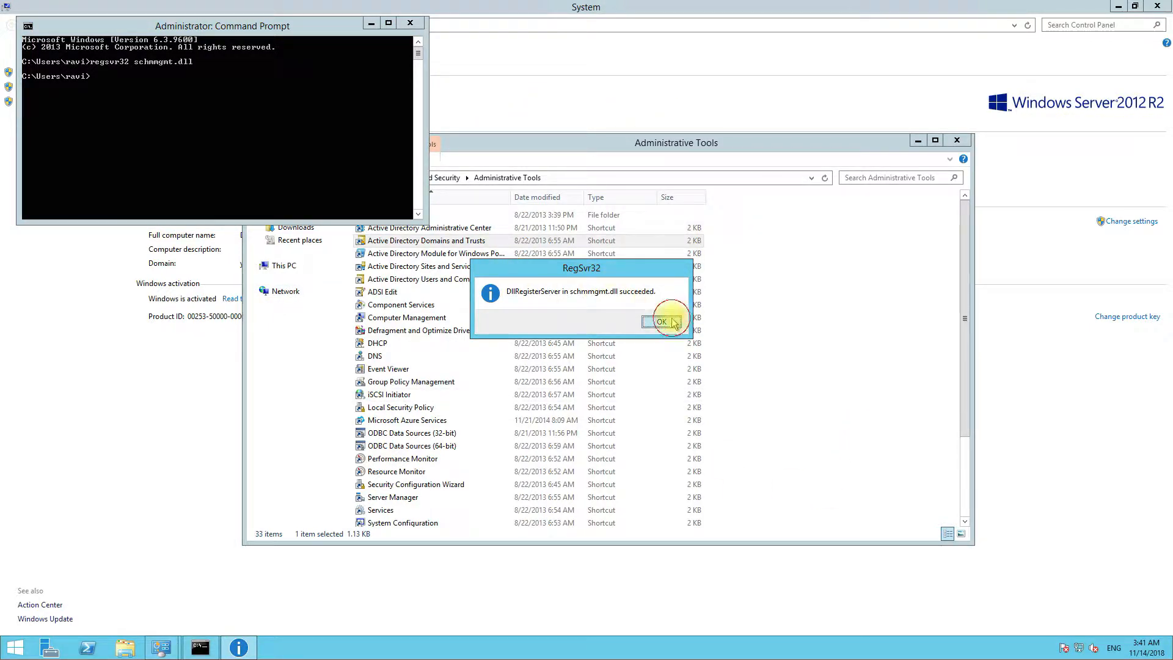
pyautogui.click(410, 23)
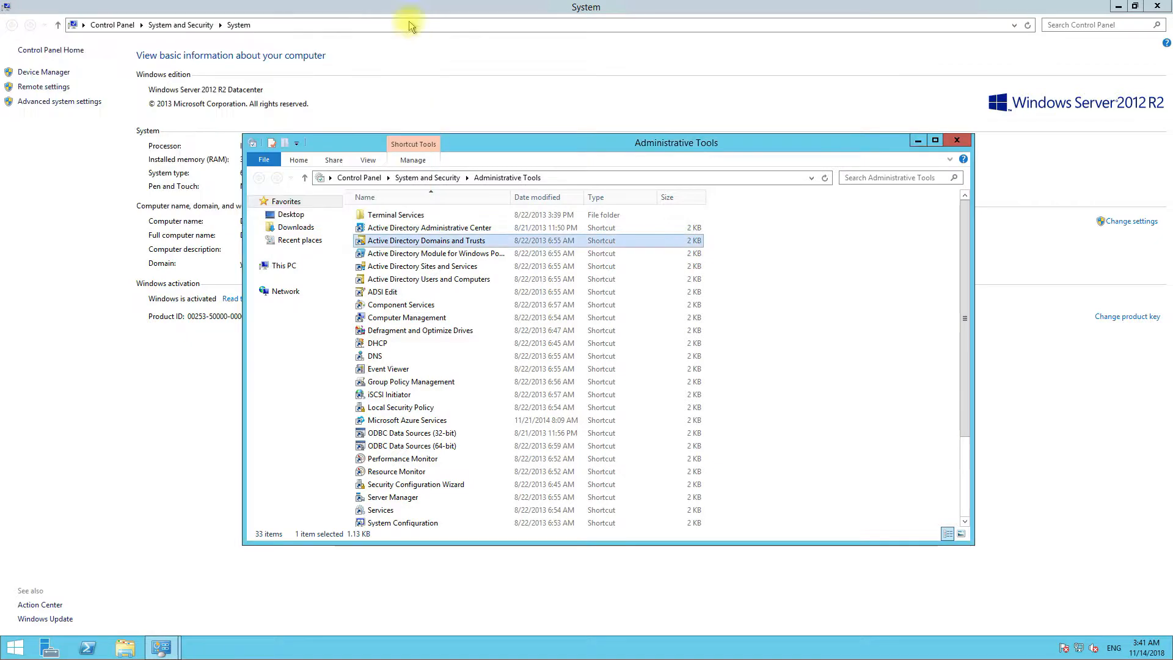
# - Launch mmc, add the Active Directory Schema snap-in, and expand it to show Classes and Attributes
pyautogui.rightClick(15, 647)
pyautogui.click(63, 613)
pyautogui.write('mmc')
pyautogui.press('Return')
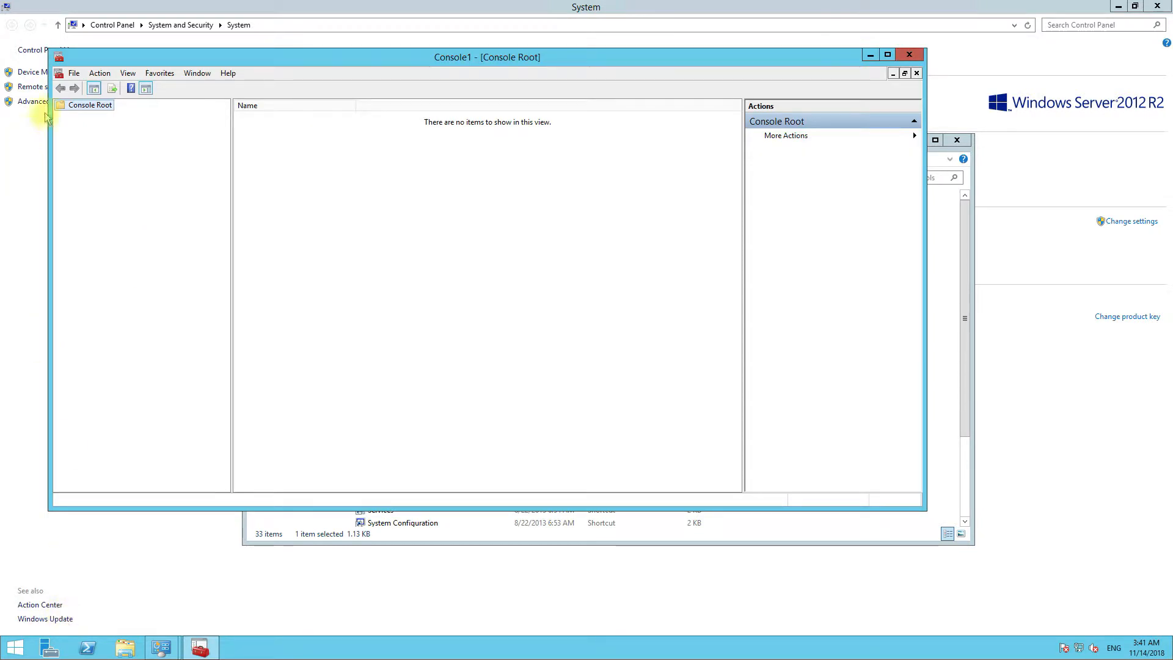
pyautogui.click(74, 74)
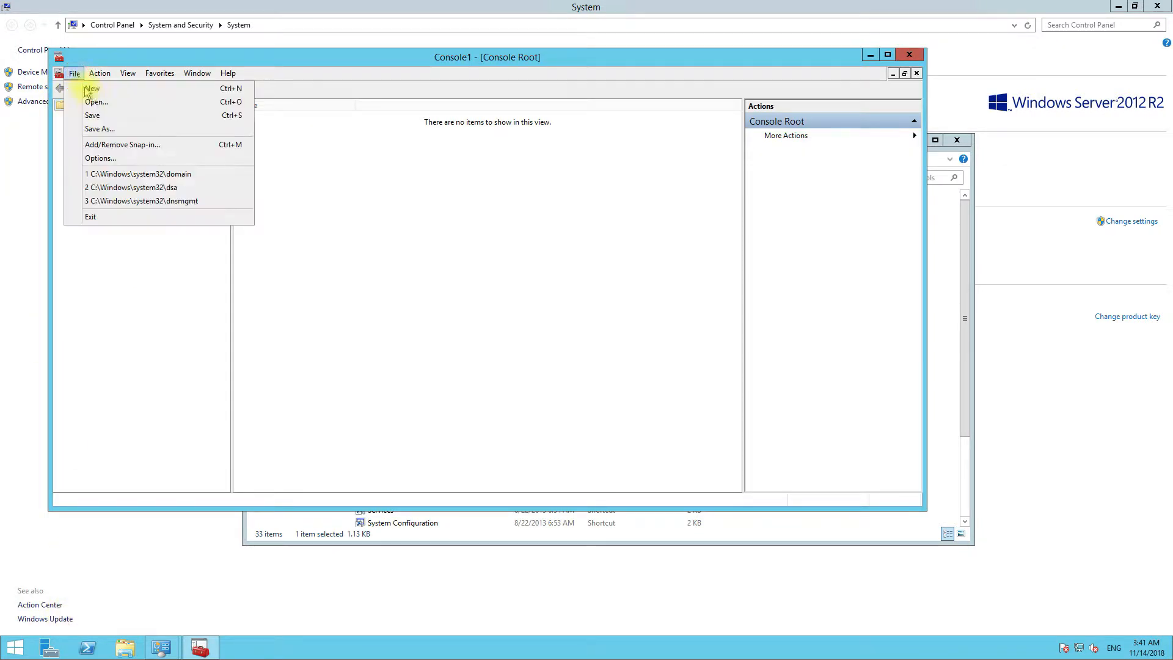
pyautogui.click(109, 145)
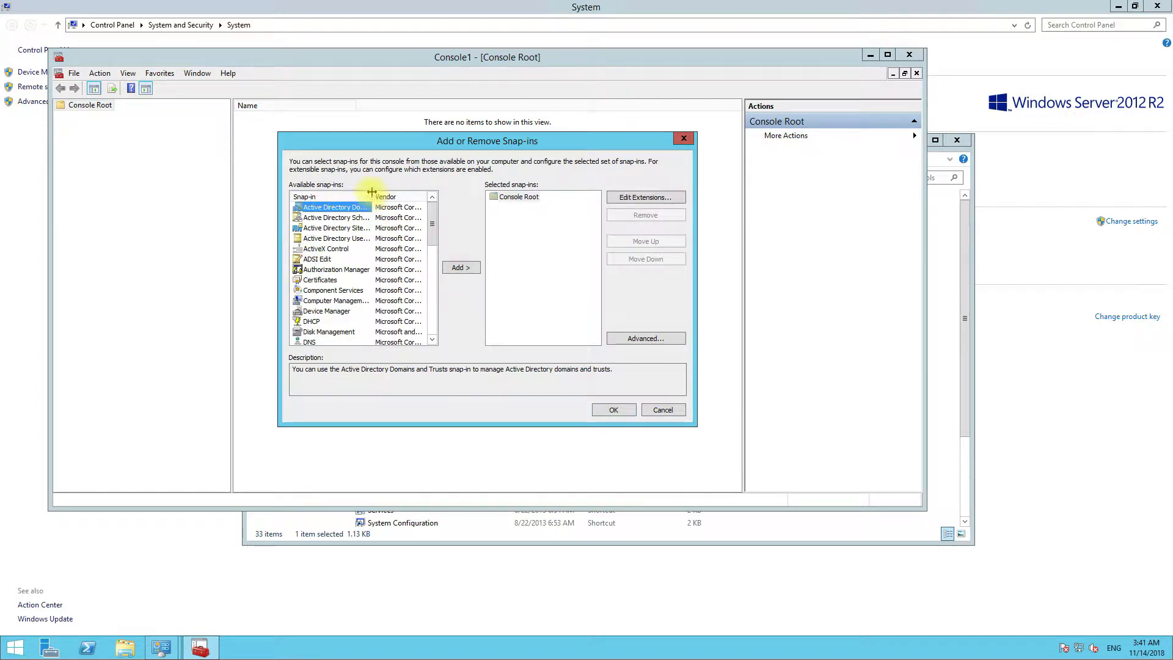
pyautogui.doubleClick(372, 192)
pyautogui.click(374, 219)
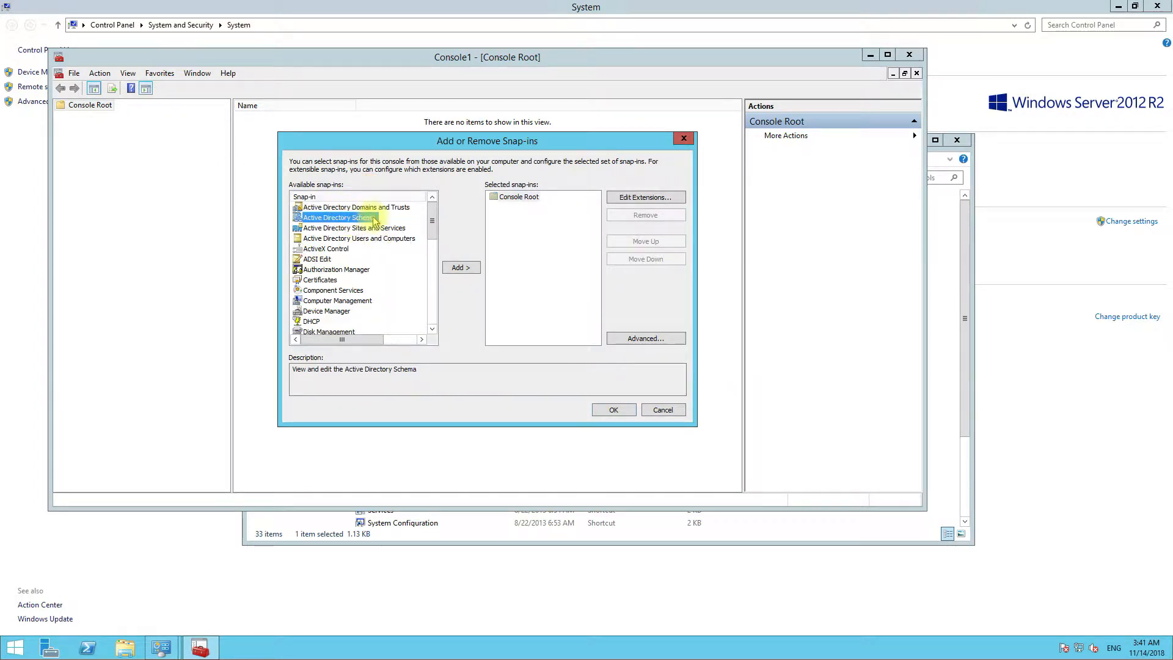
pyautogui.click(459, 267)
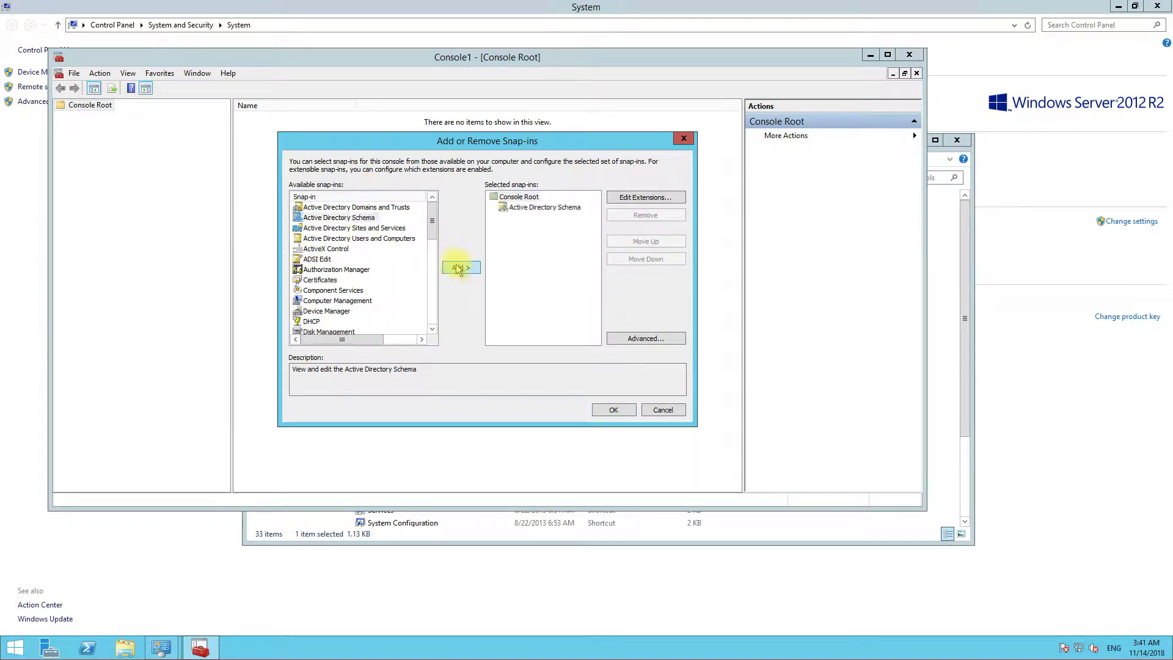
pyautogui.click(614, 409)
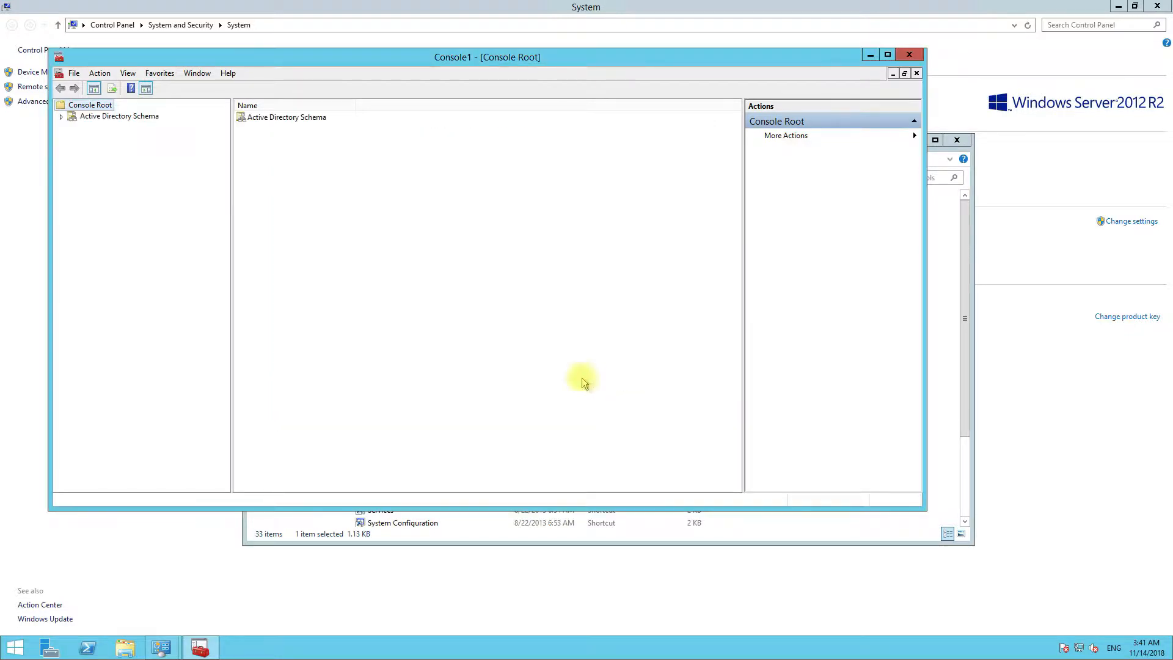
pyautogui.click(116, 119)
pyautogui.doubleClick(115, 120)
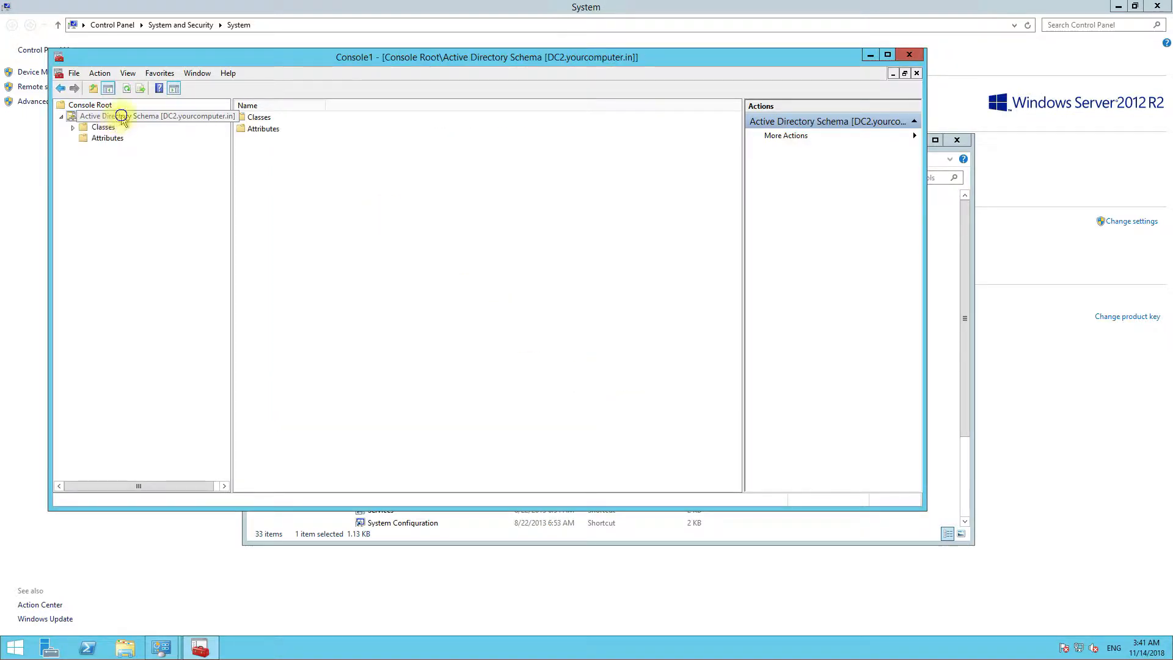
# - Change the schema snap-in's domain controller to DC1.yourcomputer.in, accepting the warning
pyautogui.rightClick(122, 117)
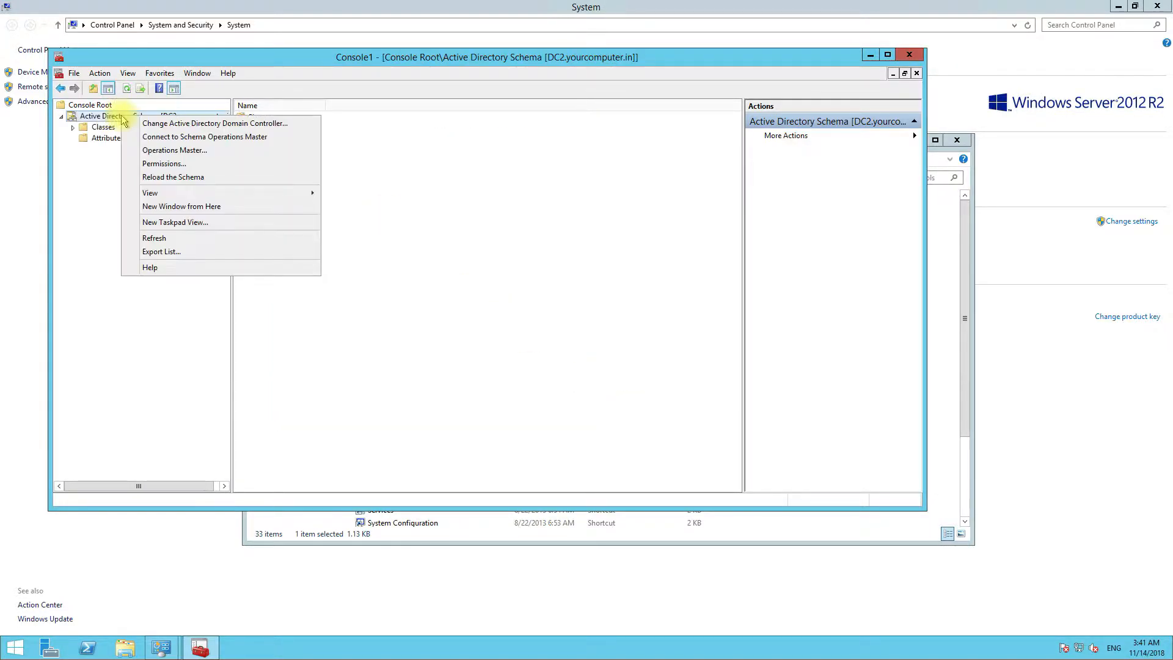
pyautogui.click(248, 125)
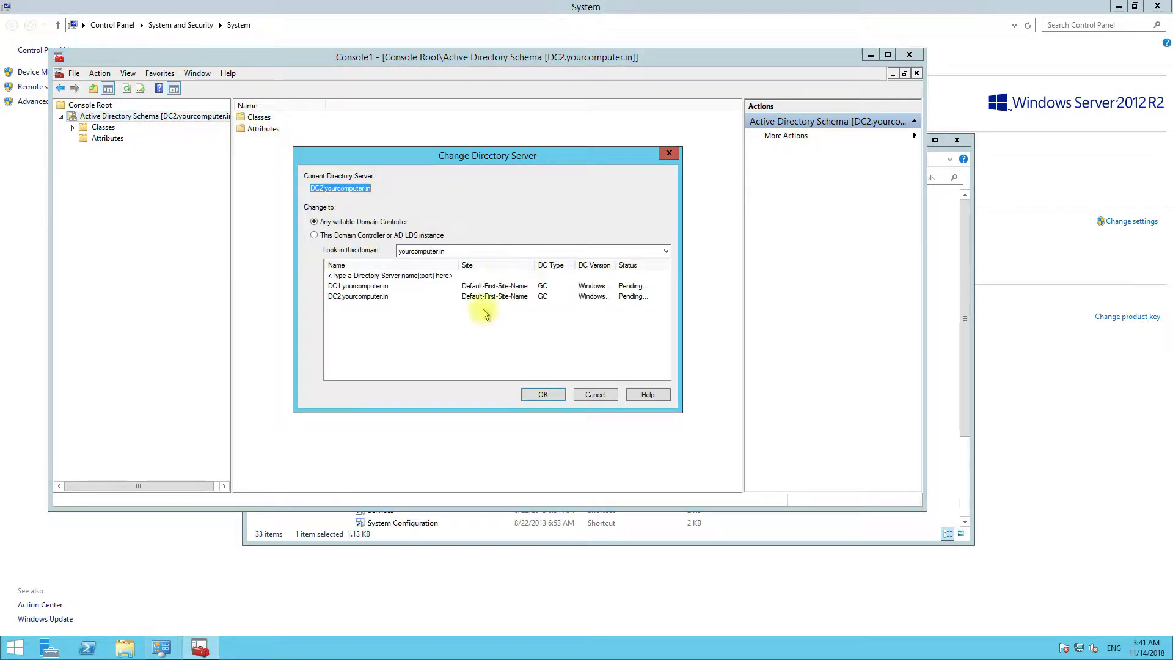
pyautogui.click(374, 286)
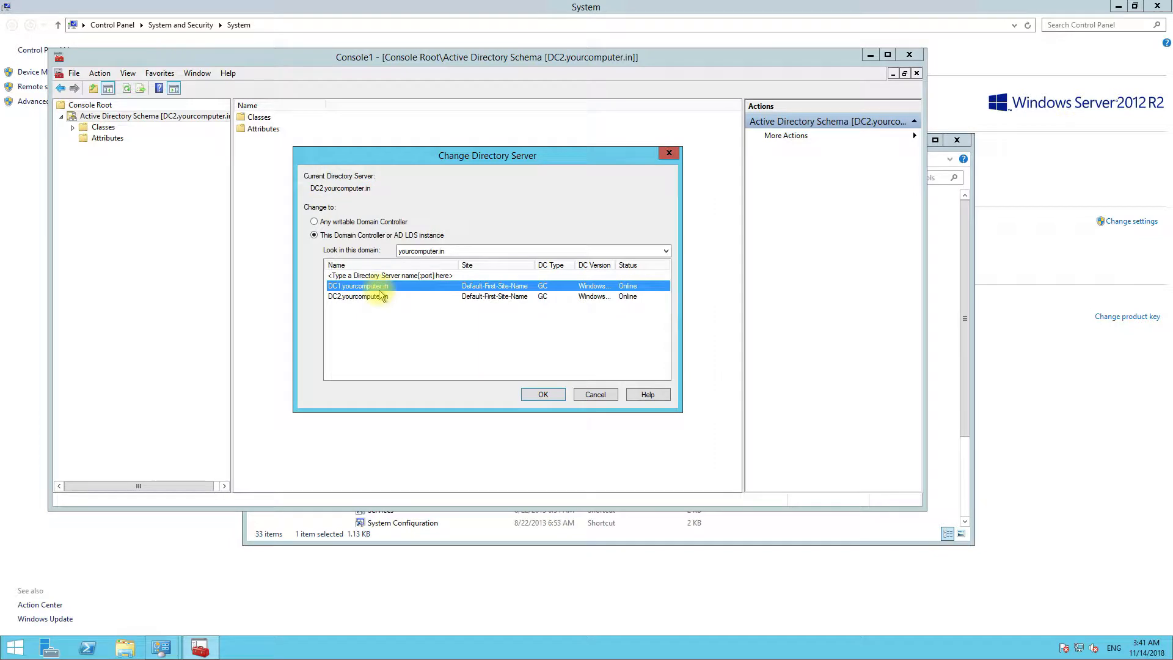
pyautogui.click(544, 395)
pyautogui.click(703, 370)
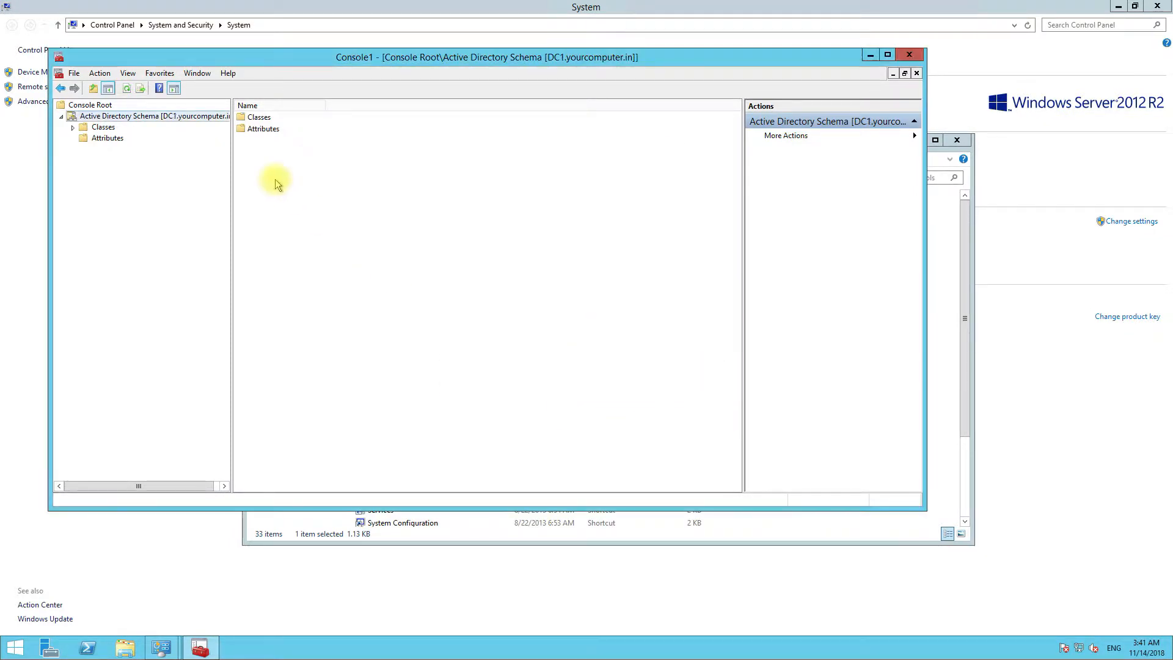
# - Transfer the schema master to DC1 and close Console1 without saving
pyautogui.rightClick(164, 119)
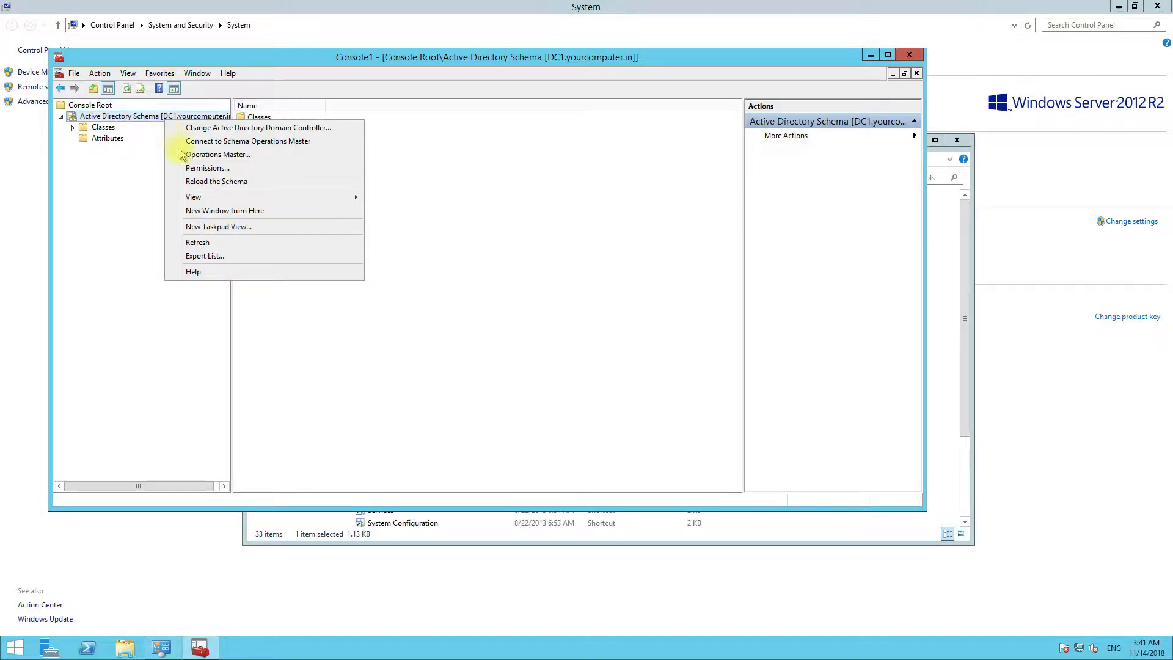
pyautogui.click(212, 156)
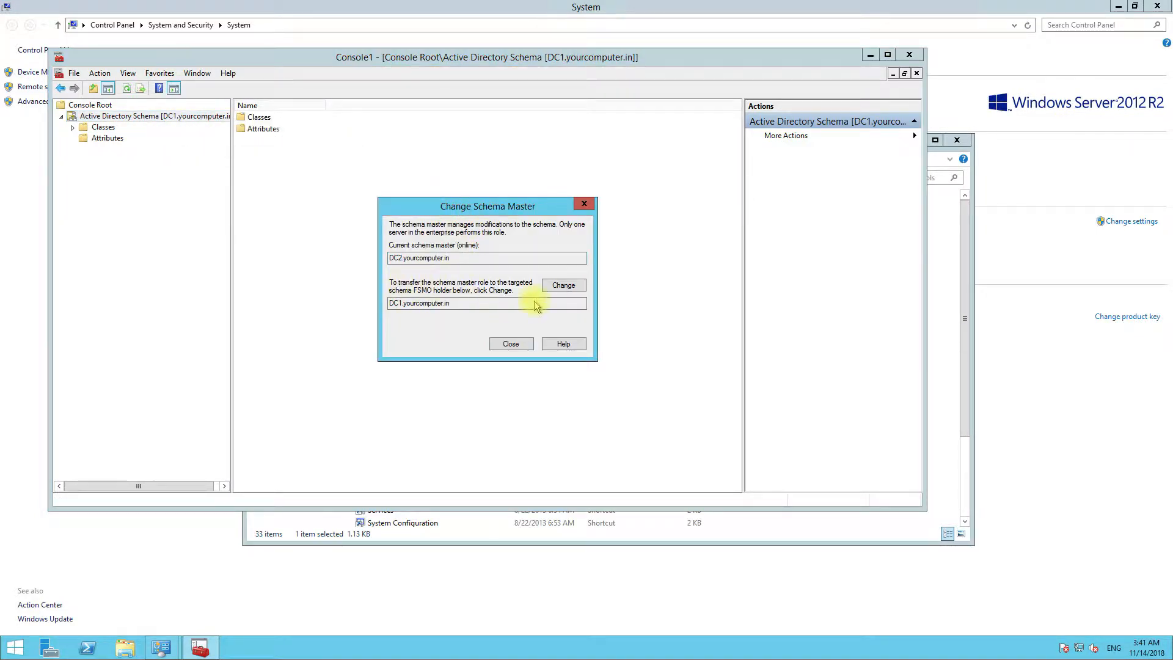
pyautogui.click(567, 288)
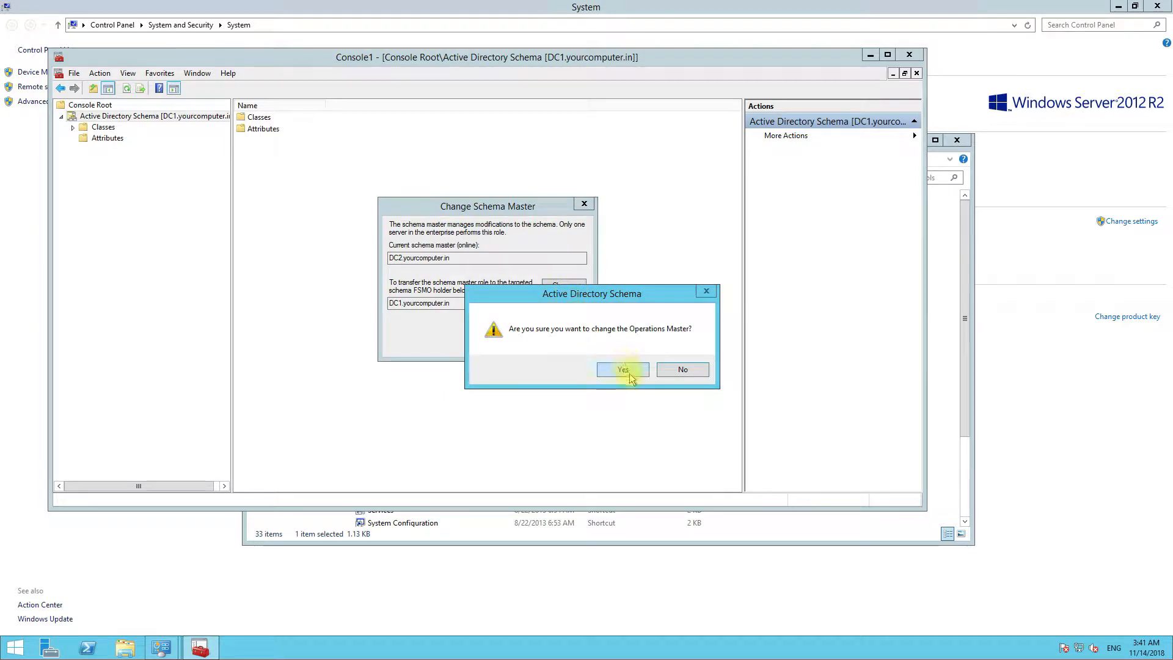
pyautogui.click(625, 371)
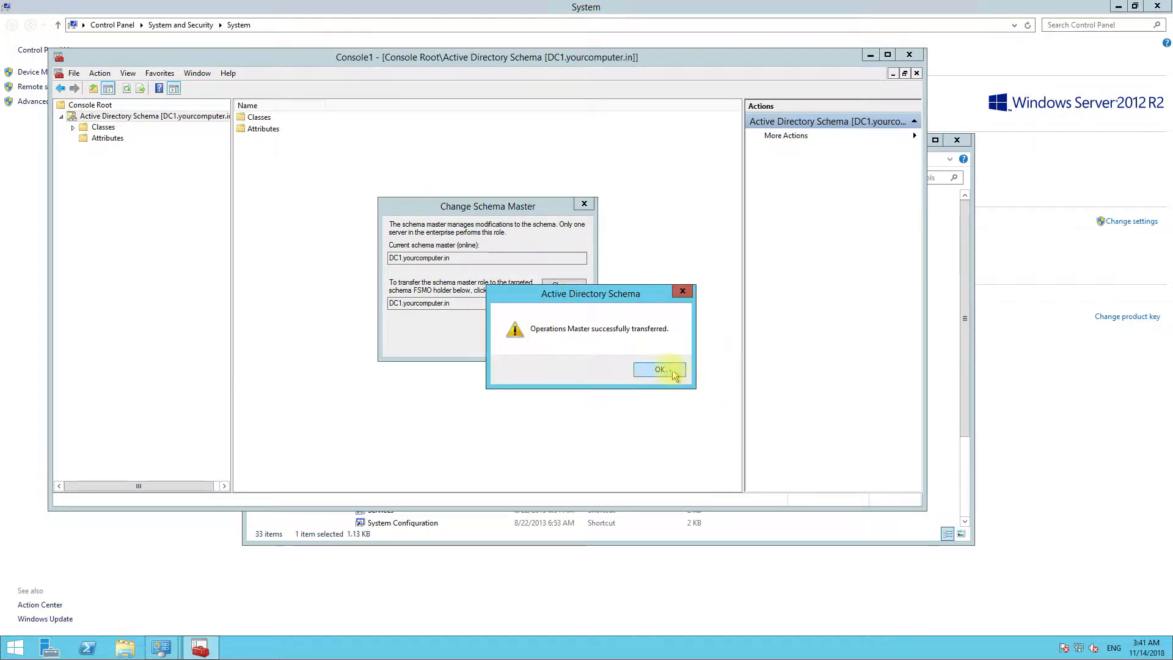
pyautogui.click(680, 372)
pyautogui.click(512, 345)
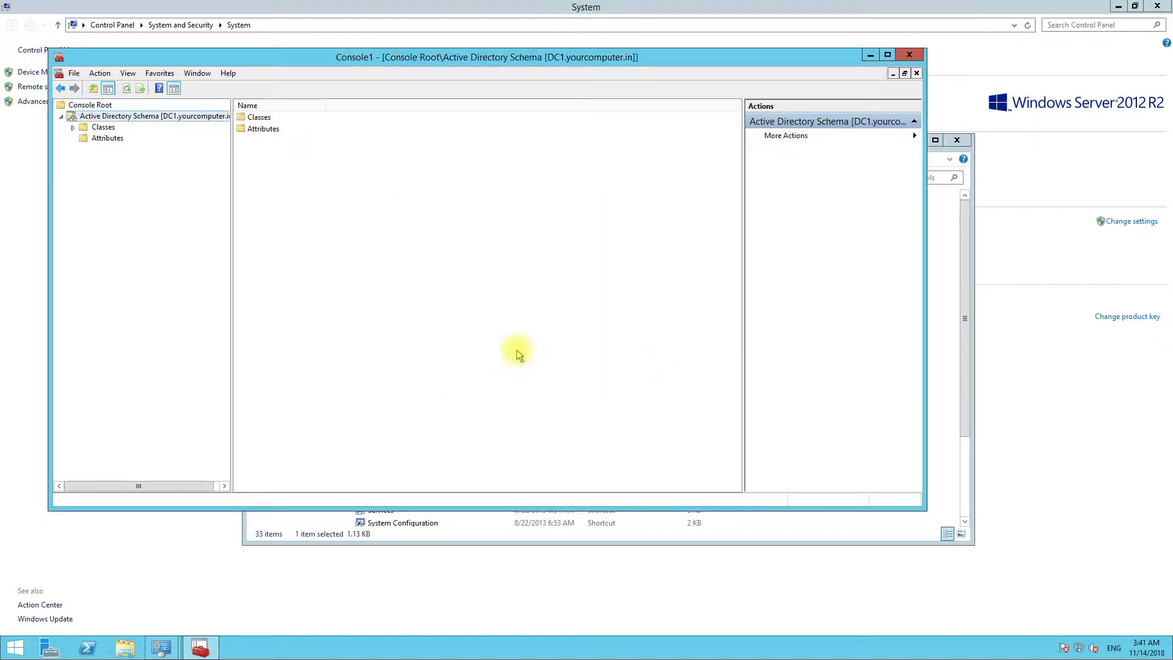
pyautogui.click(910, 54)
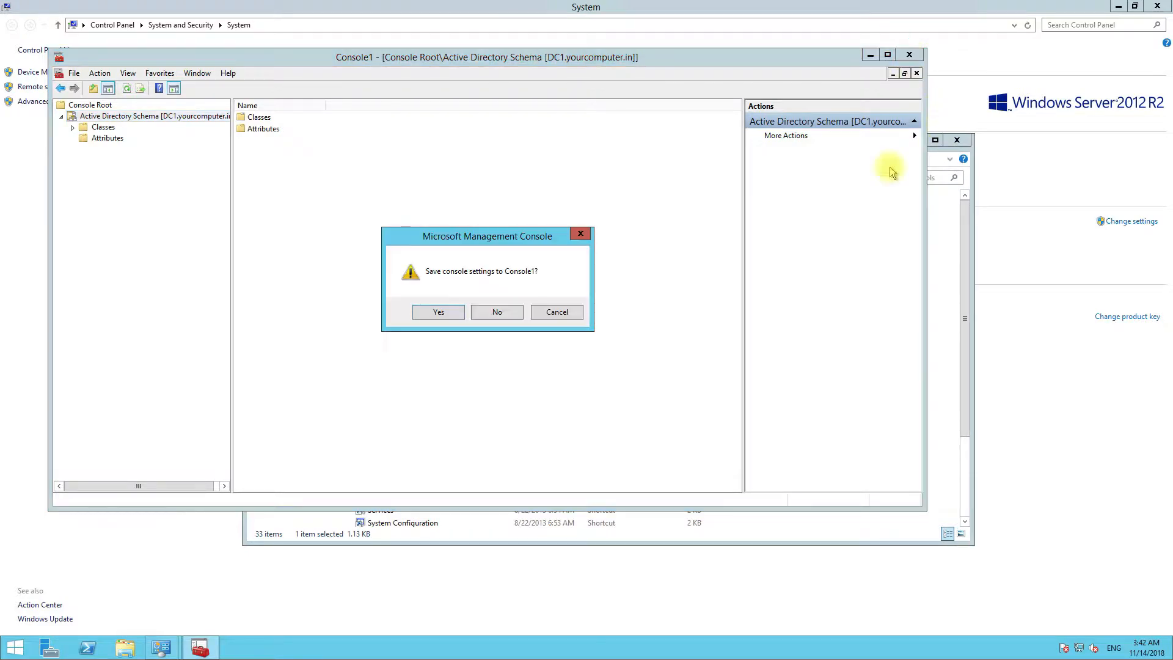
pyautogui.click(512, 313)
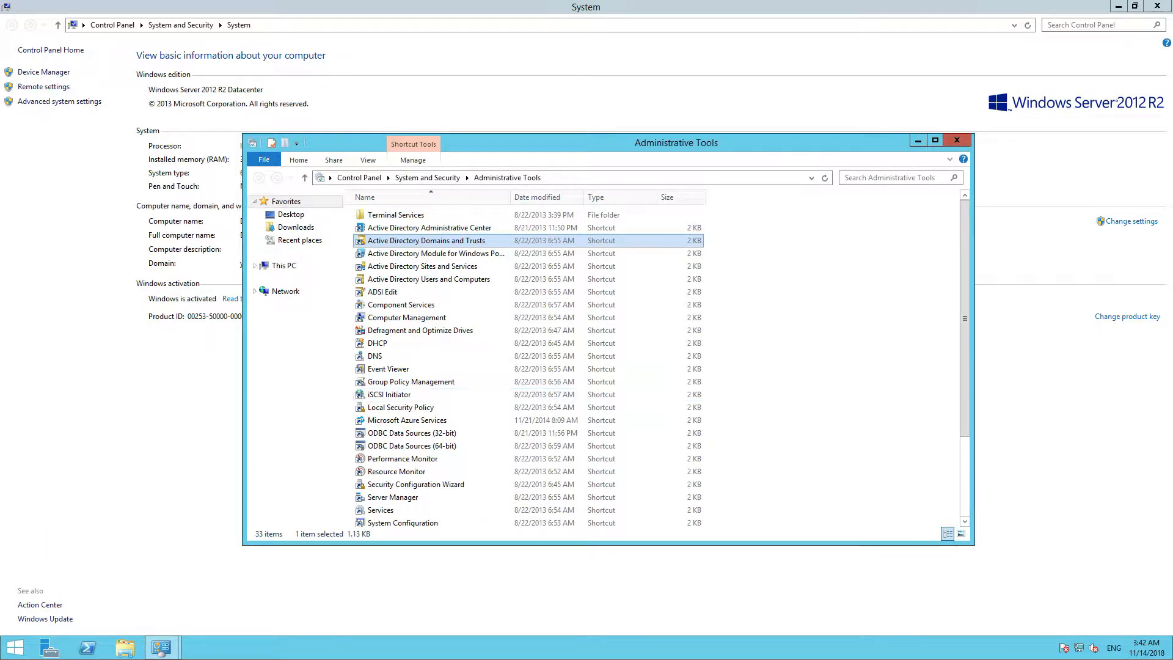
# - Run netdom query fsmo in an admin Command Prompt to confirm DC1 holds all five roles, then close it
pyautogui.rightClick(24, 646)
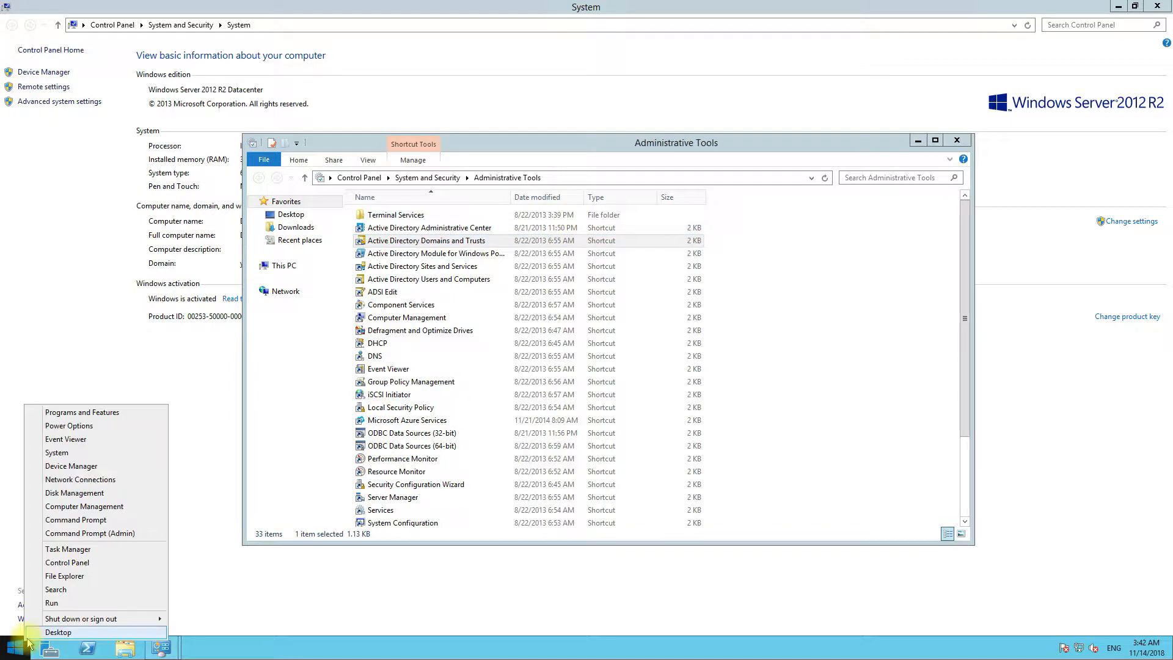
pyautogui.click(80, 521)
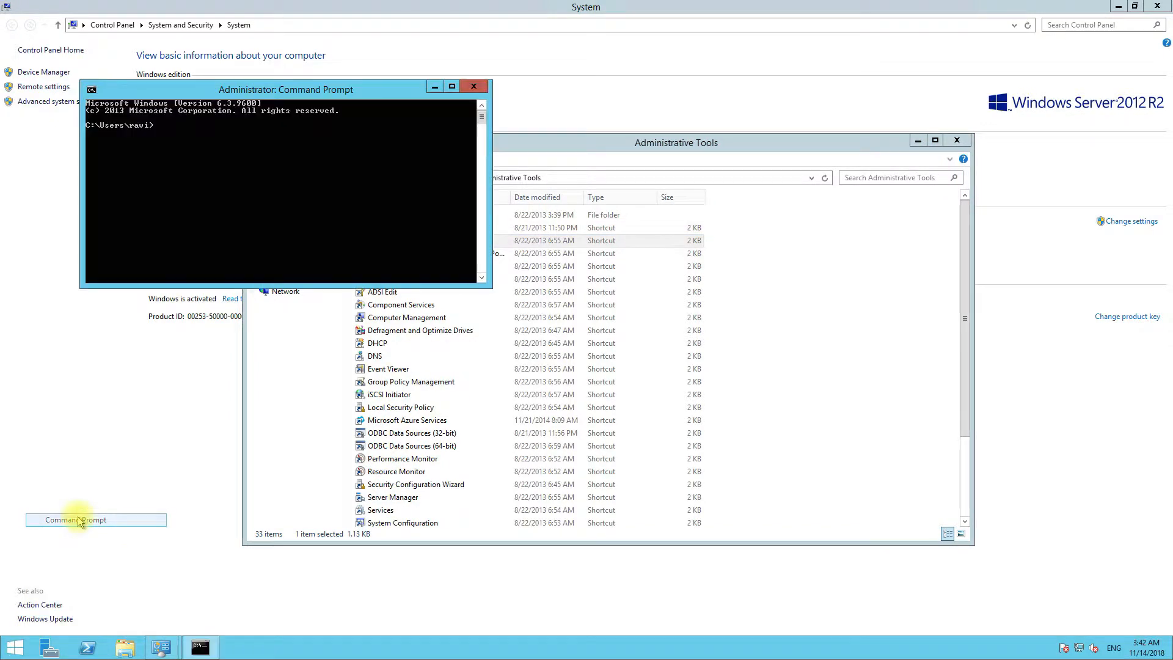
pyautogui.write('netd')
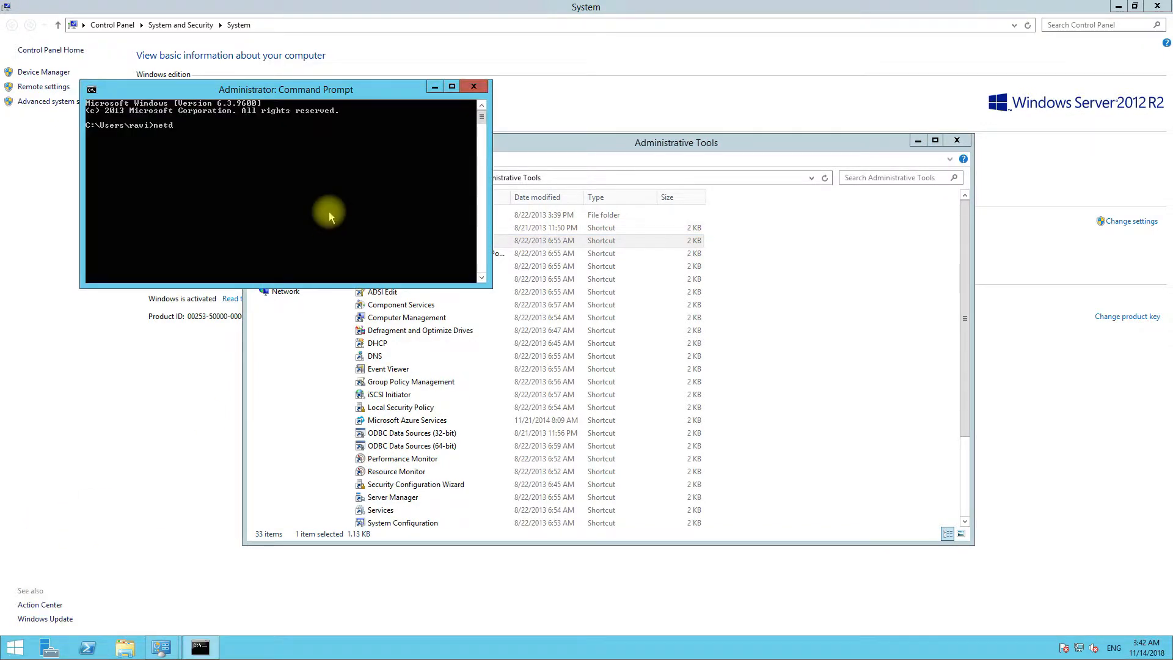
pyautogui.write('om queryfs')
pyautogui.press('BackSpace')
pyautogui.press('BackSpace')
pyautogui.press('BackSpace')
pyautogui.write('fsmo')
pyautogui.press('Return')
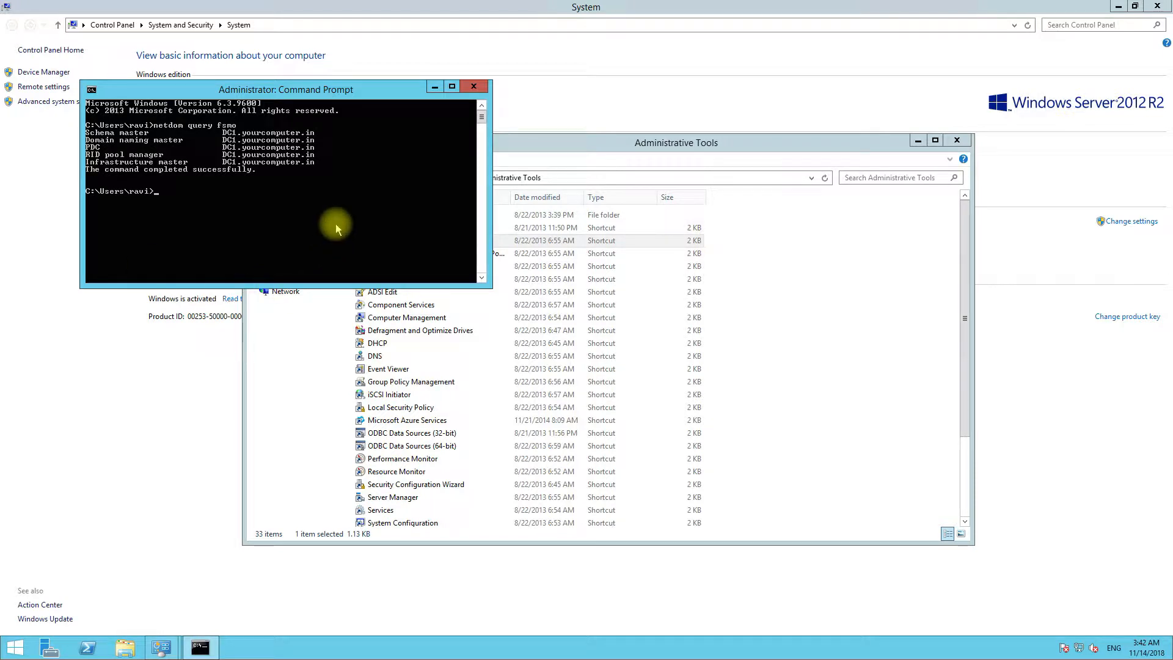
pyautogui.click(473, 86)
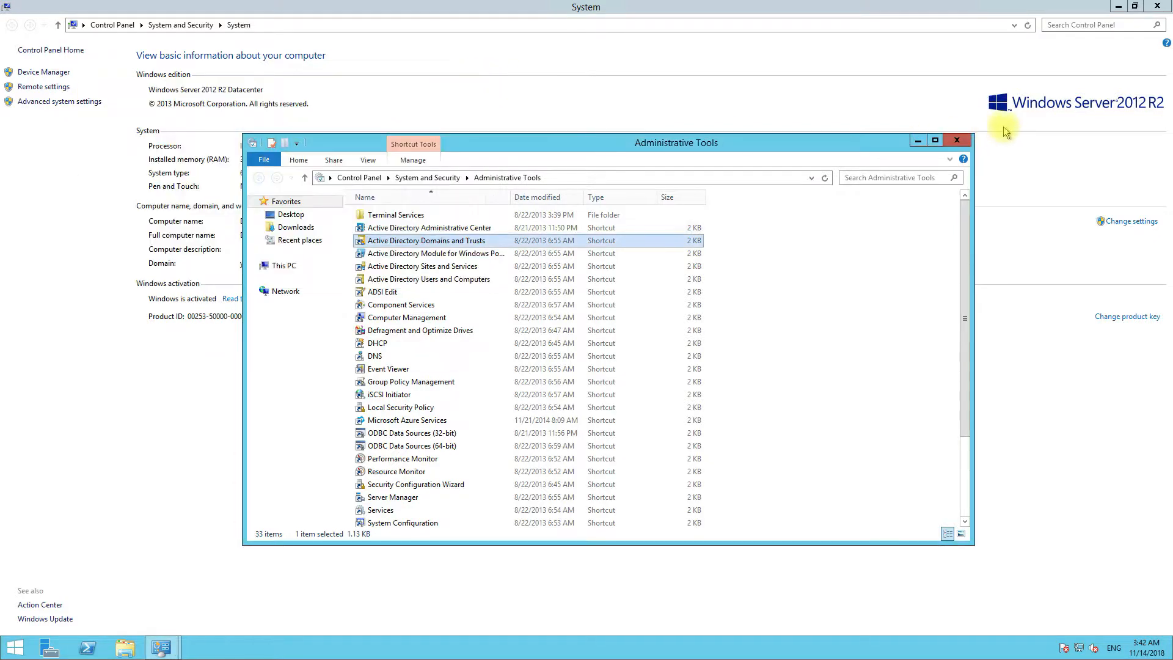
# - Close the Administrative Tools, System and Active Directory Users and Computers windows
pyautogui.click(957, 140)
pyautogui.click(1158, 7)
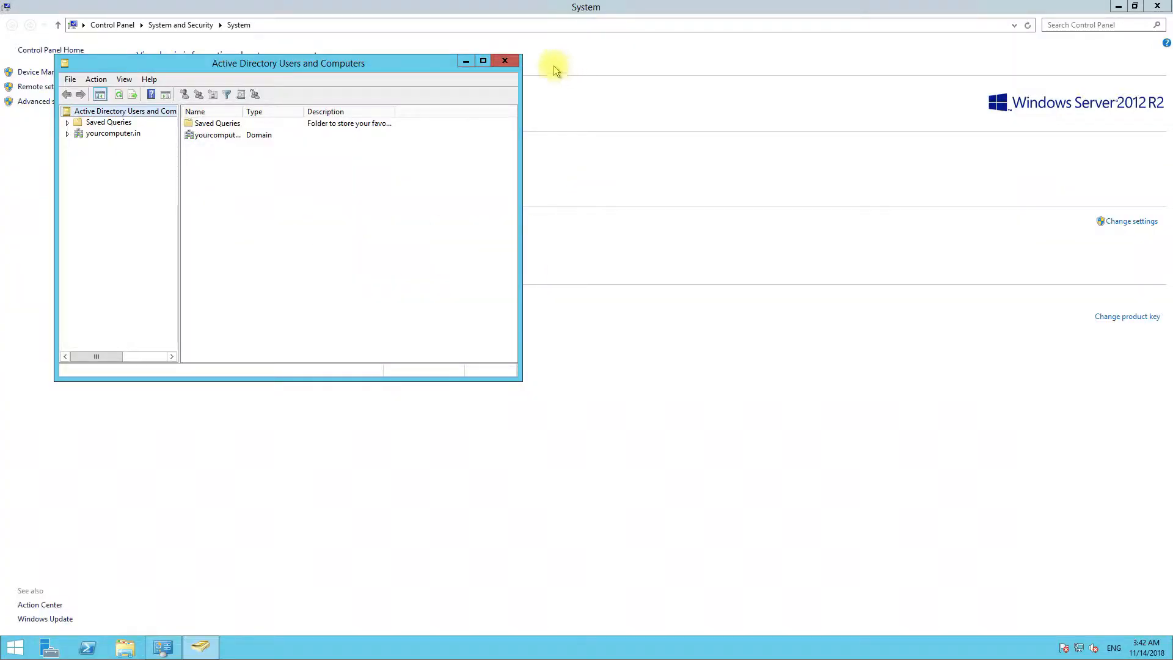
pyautogui.click(505, 62)
pyautogui.click(1157, 6)
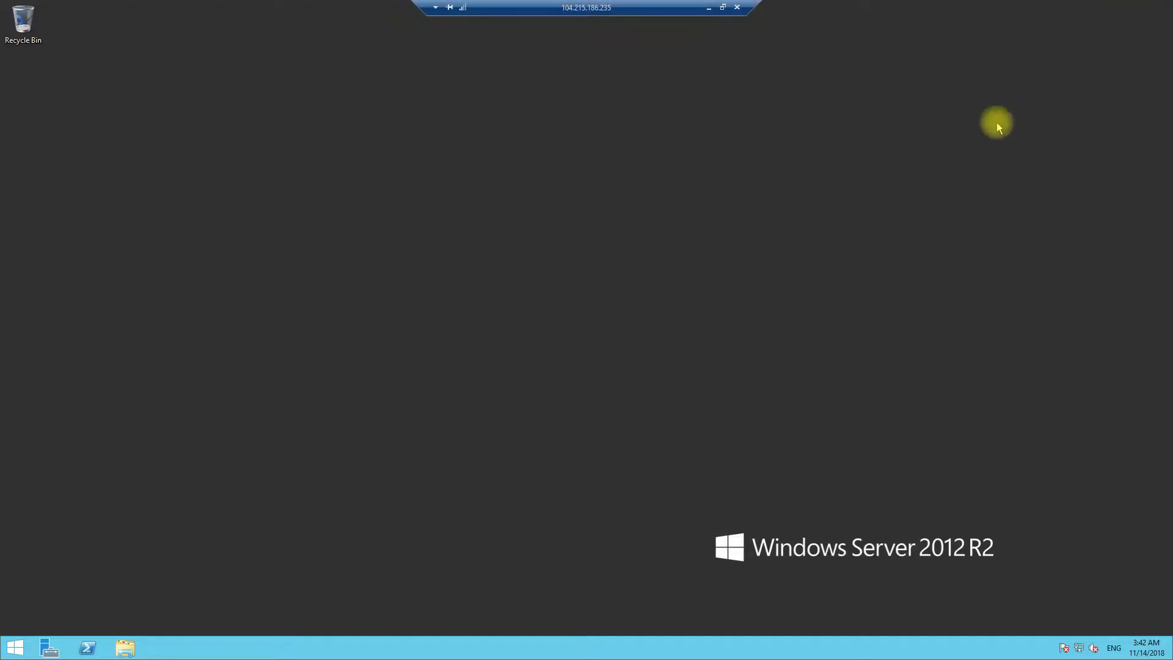
# - Start the Remove Roles and Features wizard in Server Manager with DC2 as the destination server
pyautogui.click(52, 647)
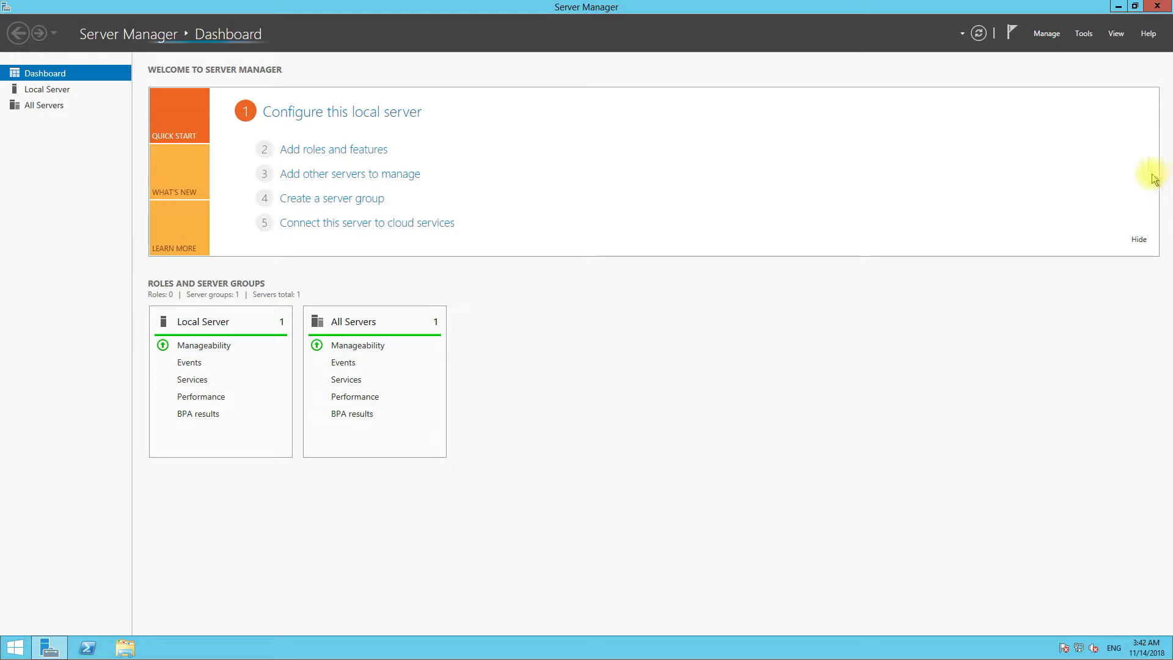
pyautogui.click(1048, 34)
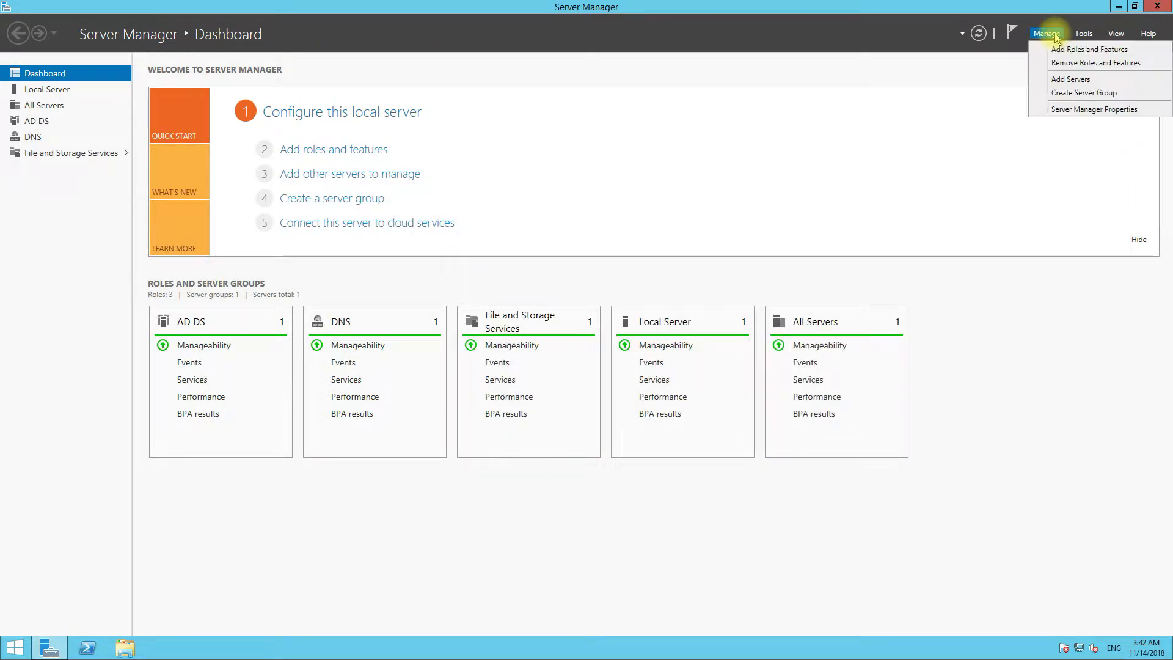
pyautogui.click(1068, 64)
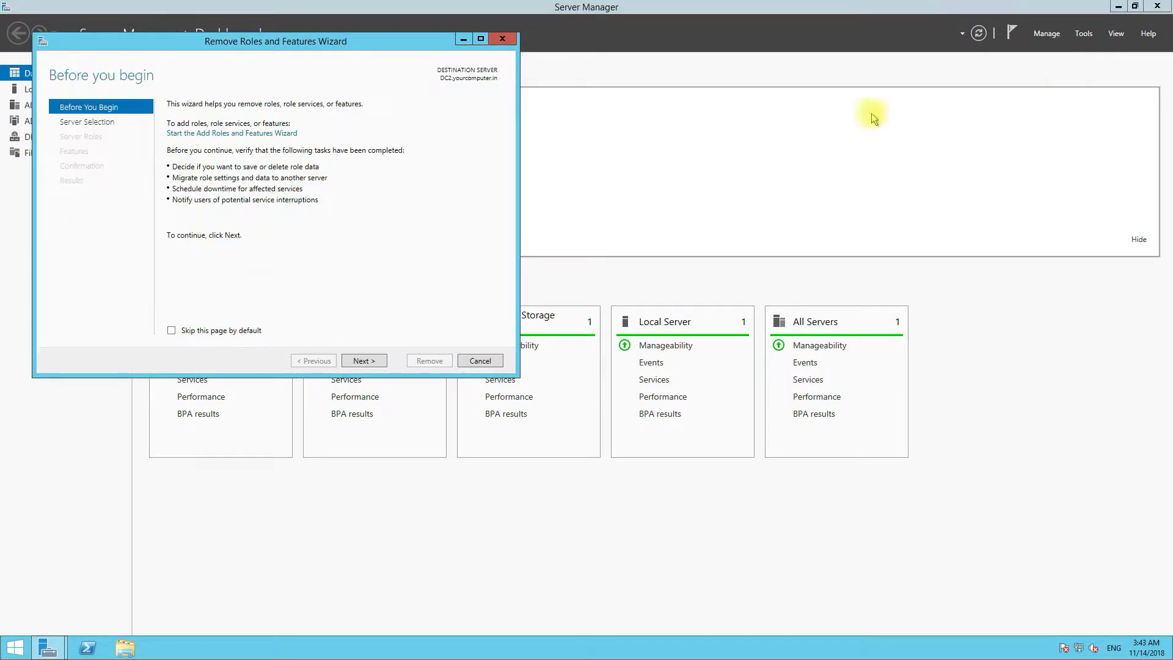
pyautogui.click(364, 361)
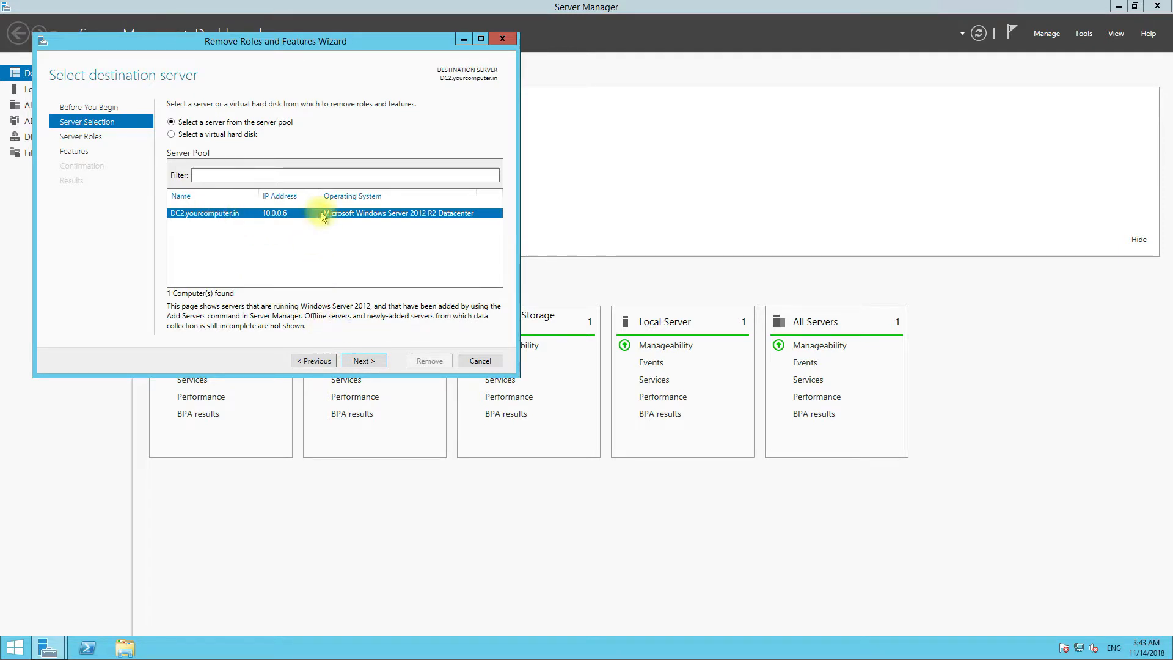
pyautogui.click(361, 361)
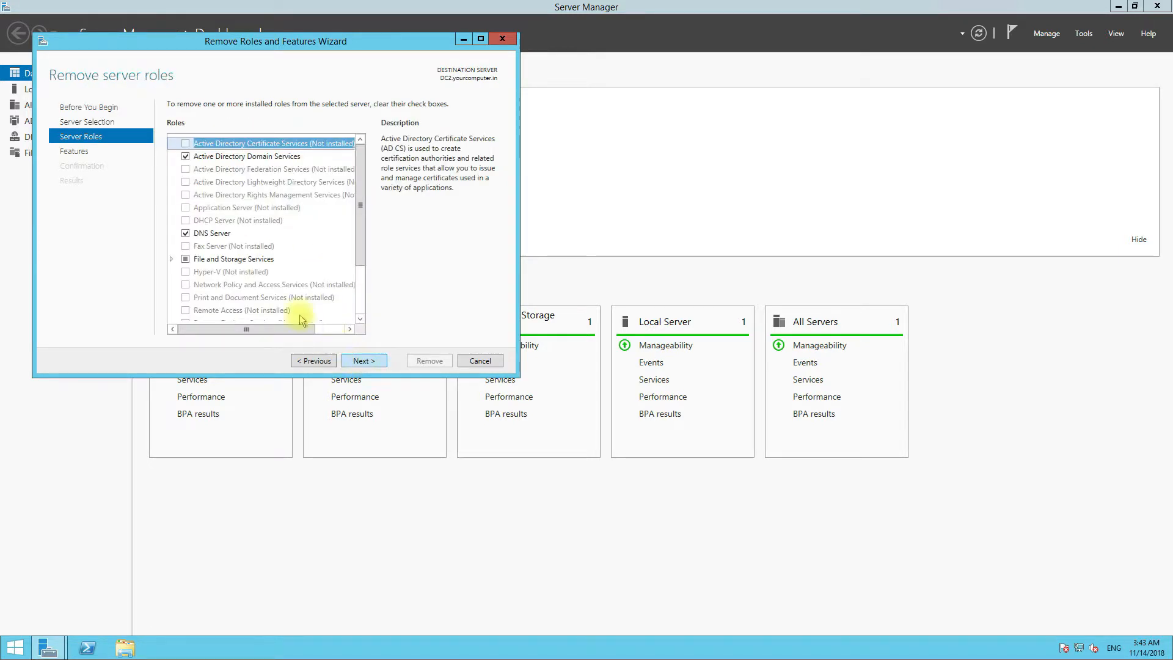
# - Clear Active Directory Domain Services and its management tools, then choose to demote the domain controller
pyautogui.click(186, 157)
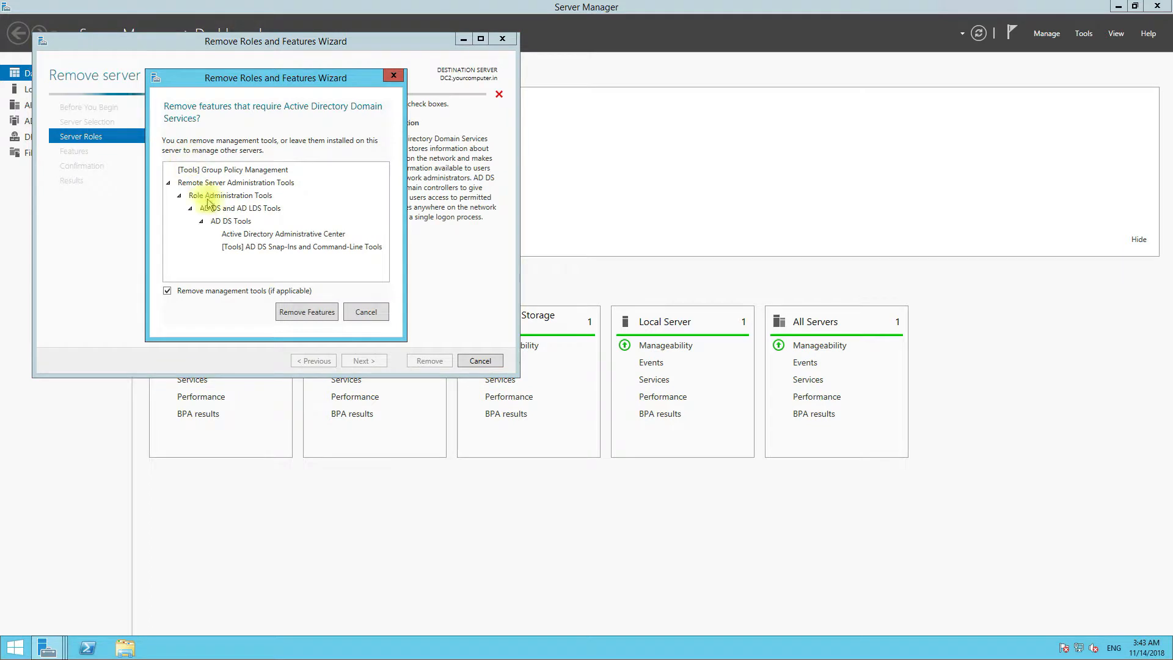
pyautogui.click(300, 313)
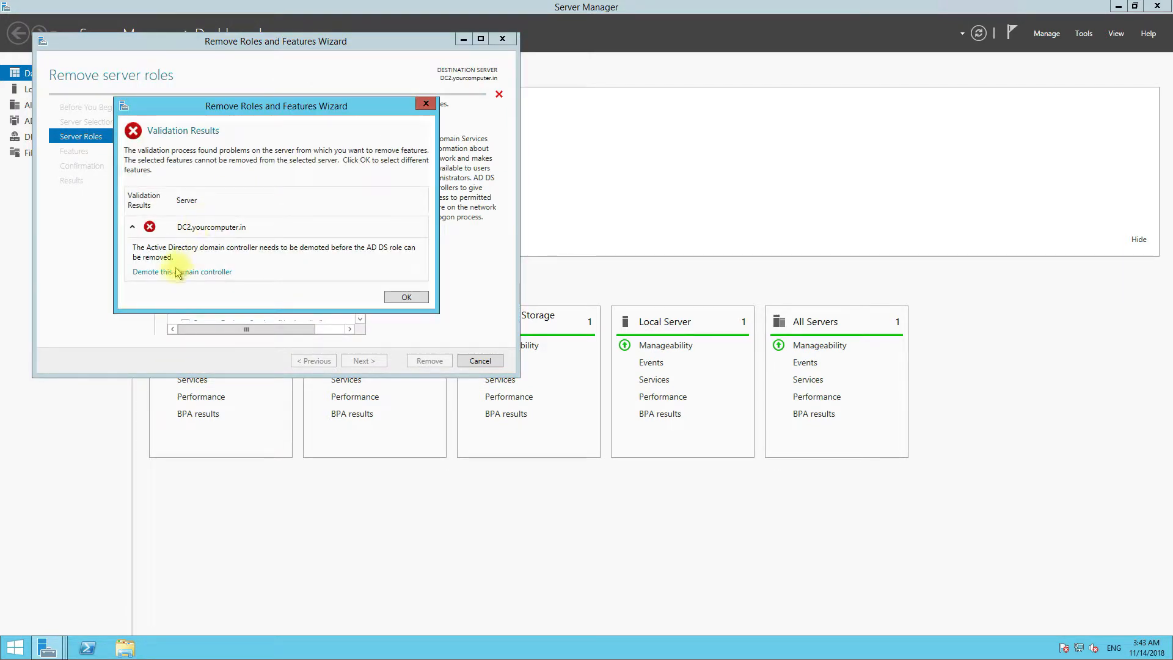
pyautogui.click(175, 272)
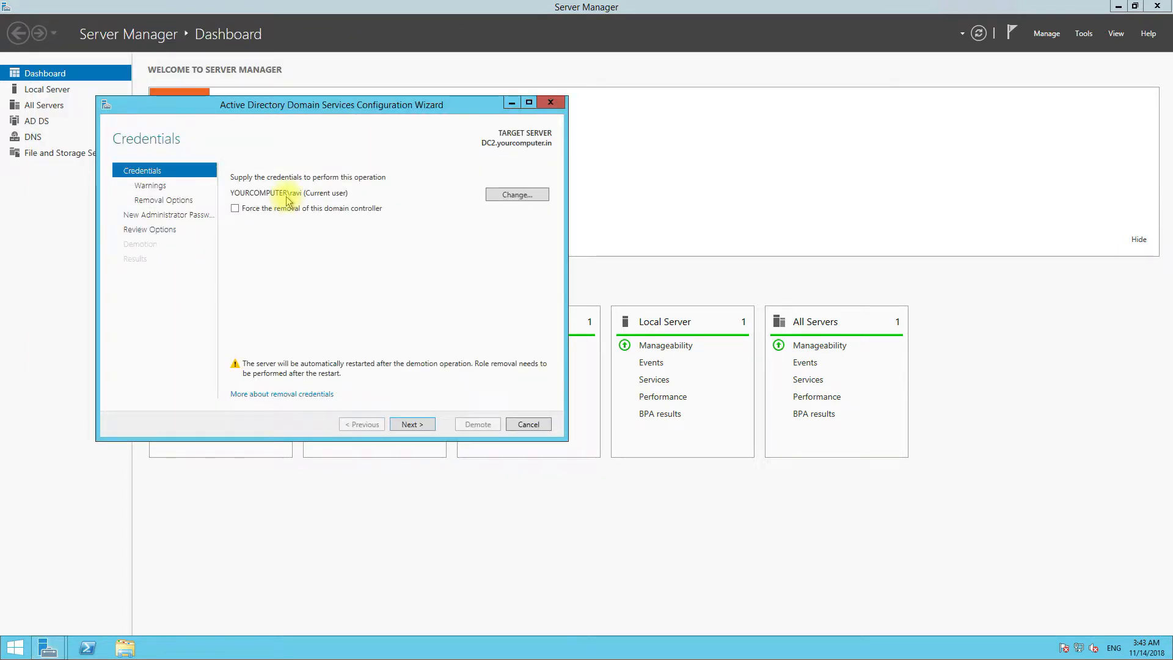
# - Accept the current credentials, confirm proceeding with removal, and keep DNS delegation removal
pyautogui.click(412, 425)
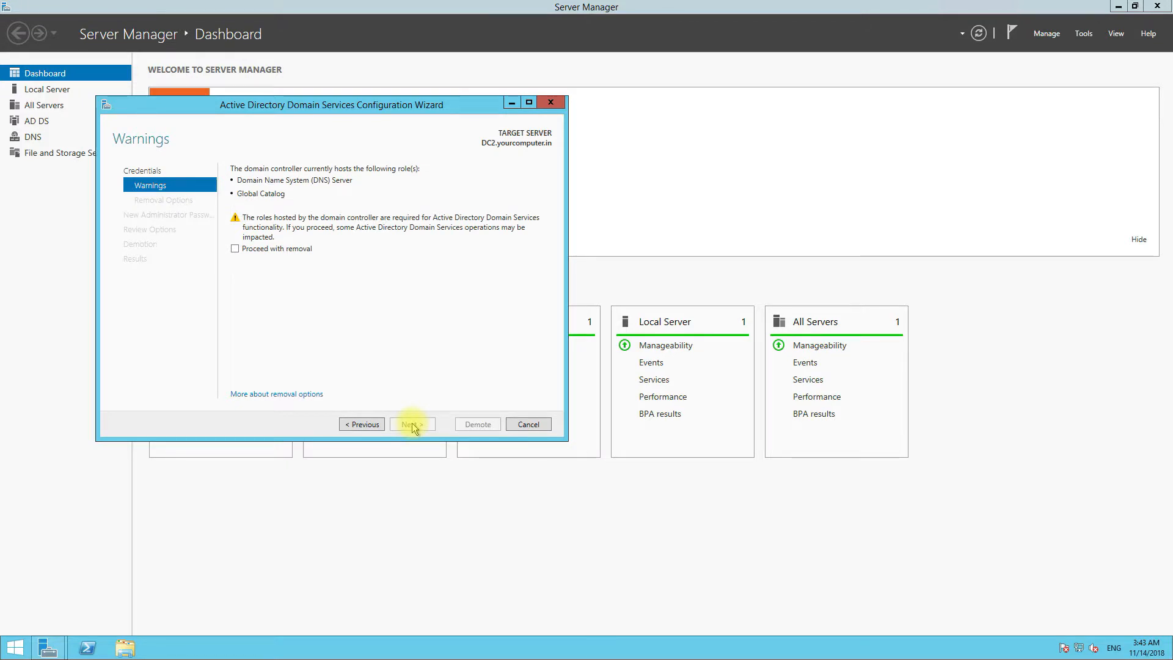
pyautogui.click(282, 250)
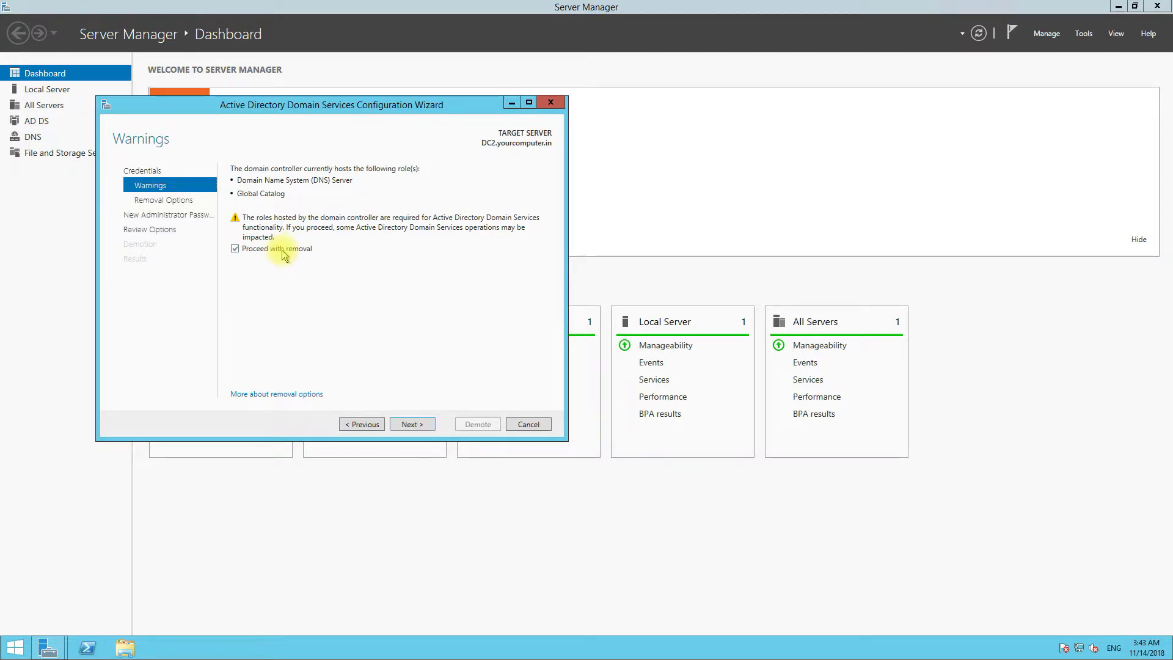
pyautogui.click(426, 428)
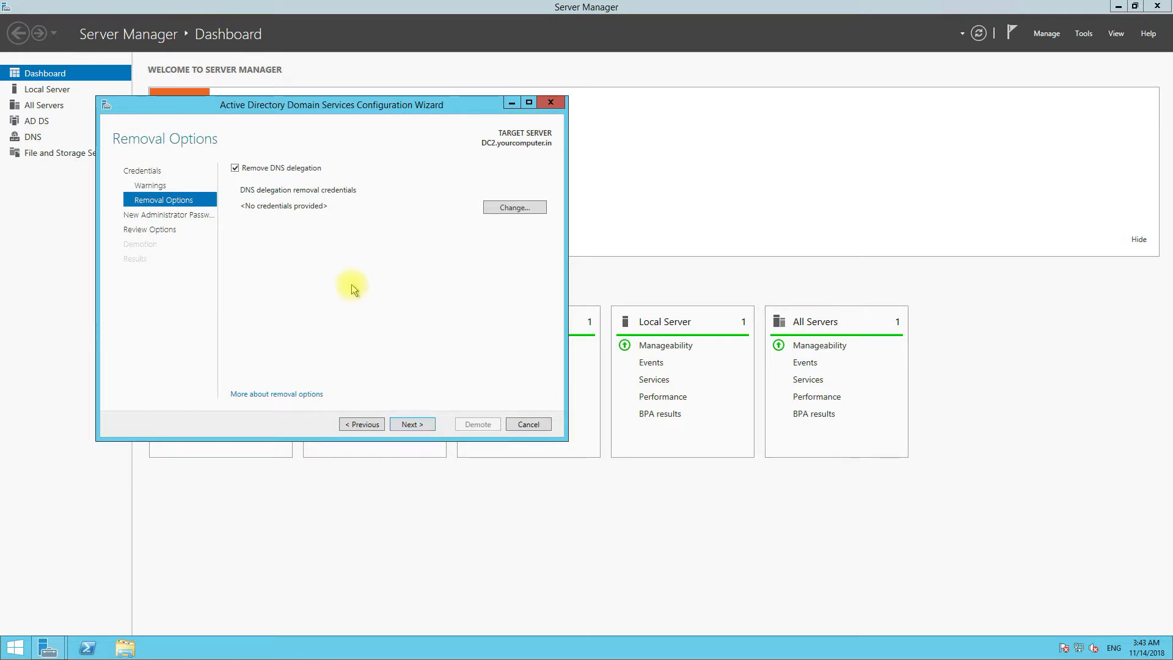
pyautogui.click(420, 425)
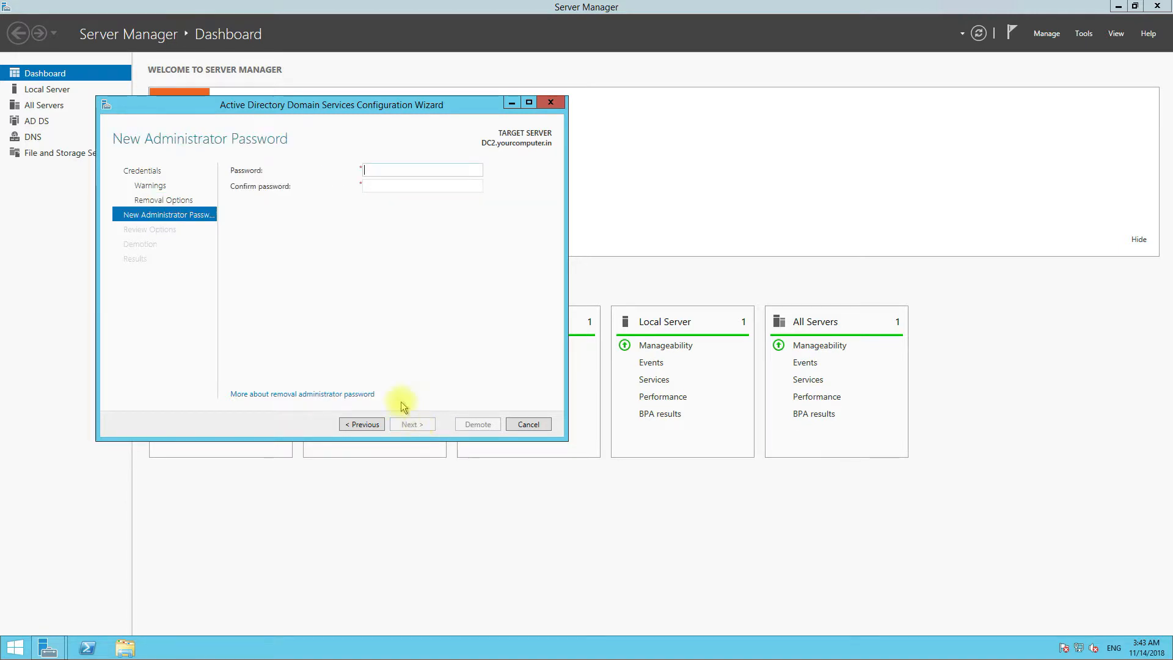
# - Enter and confirm the new local administrator password, then review the demotion options
pyautogui.click(384, 166)
pyautogui.write('Pas')
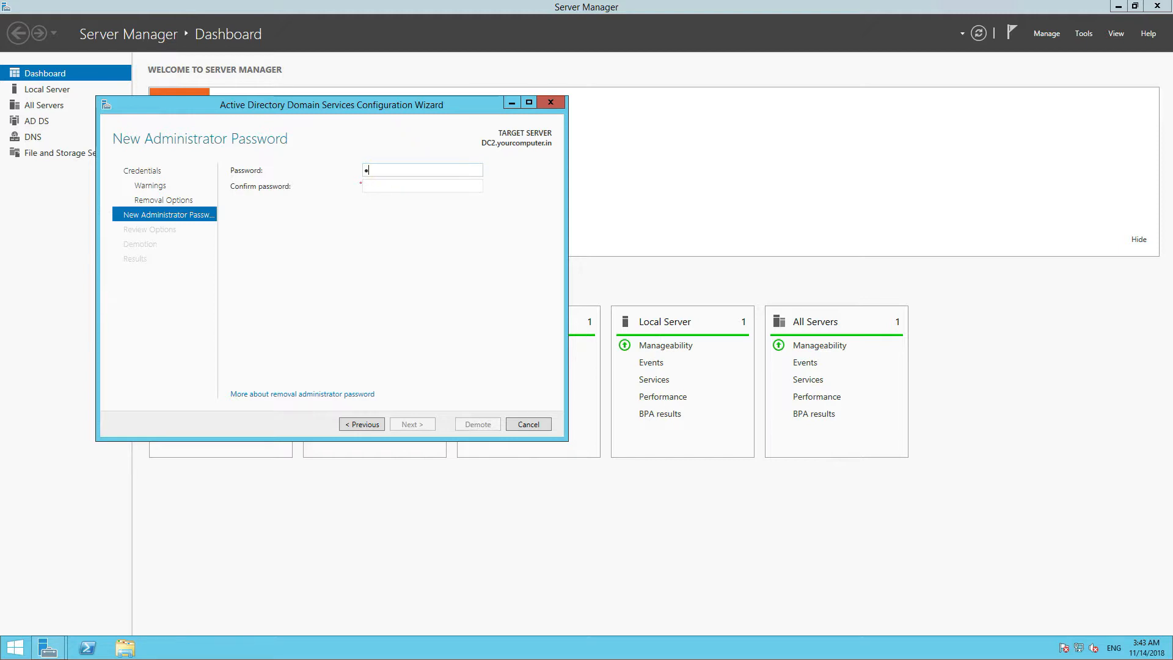
pyautogui.write('sword@1234')
pyautogui.press('Tab')
pyautogui.write('Passwo')
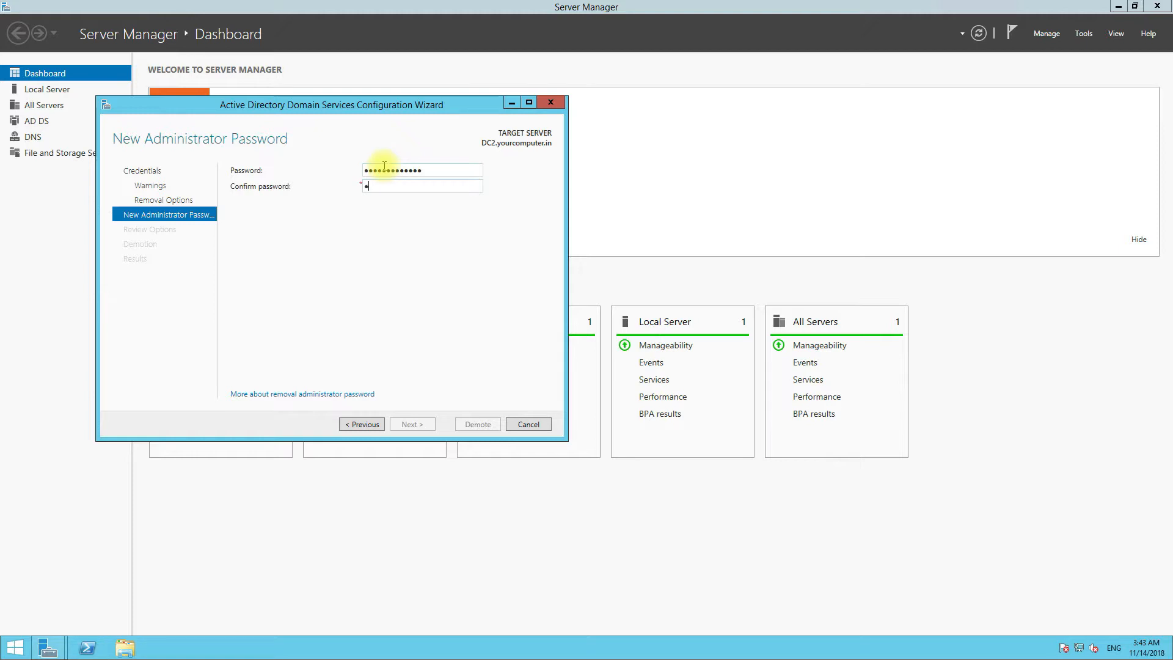
pyautogui.write('rd@1234')
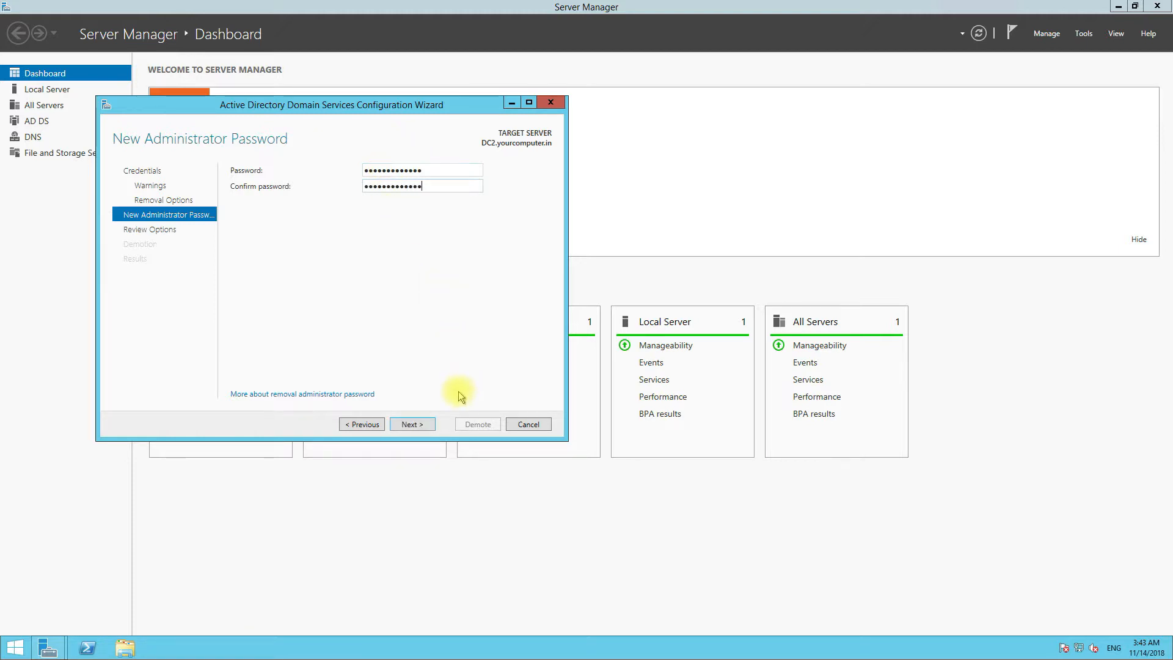
pyautogui.click(411, 424)
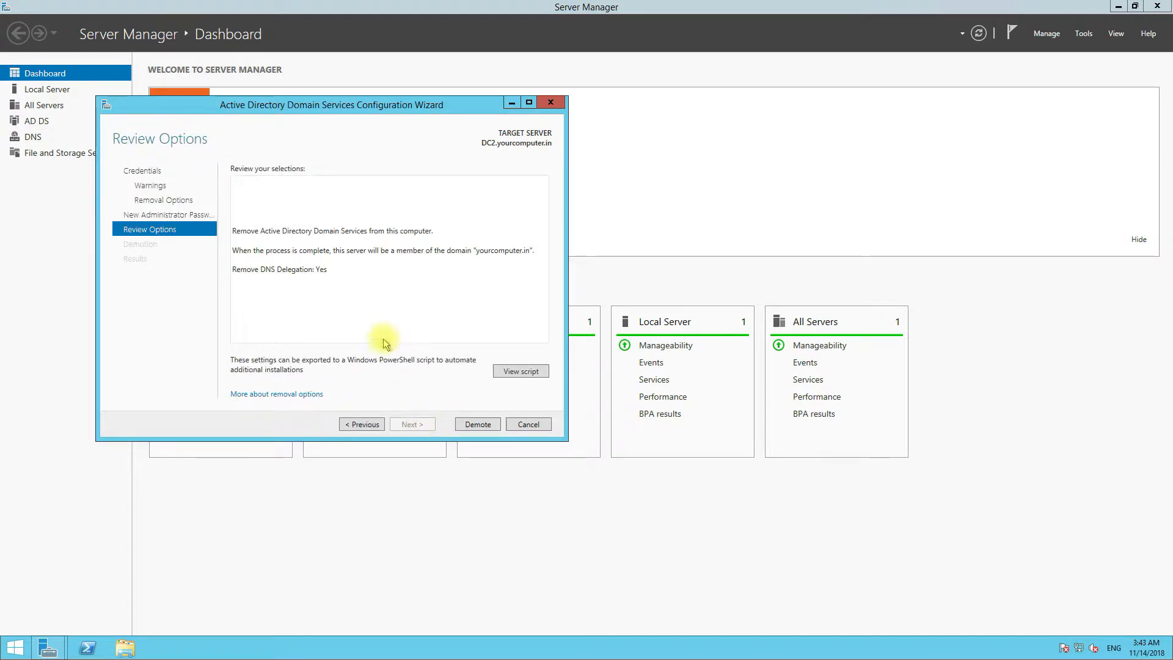
pyautogui.click(265, 229)
pyautogui.hotkey('ctrl', 'a')
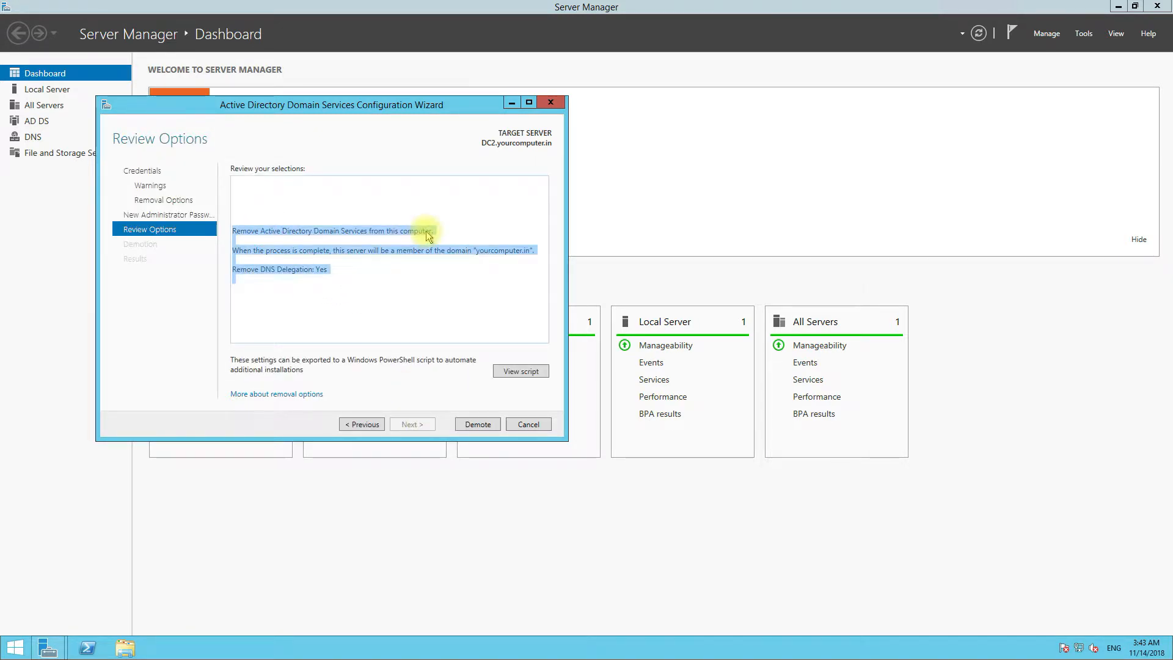
pyautogui.moveTo(323, 255); pyautogui.dragTo(281, 270)
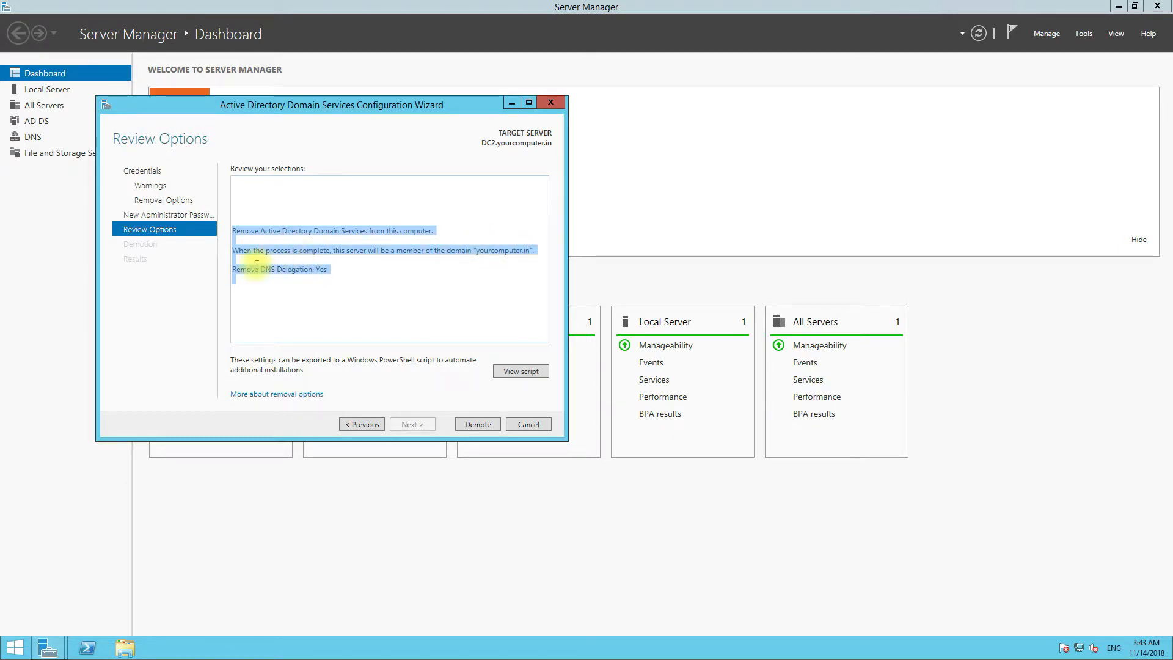
# - Demote DC2, dismiss the sign-out warning, and close the successful results page
pyautogui.click(480, 425)
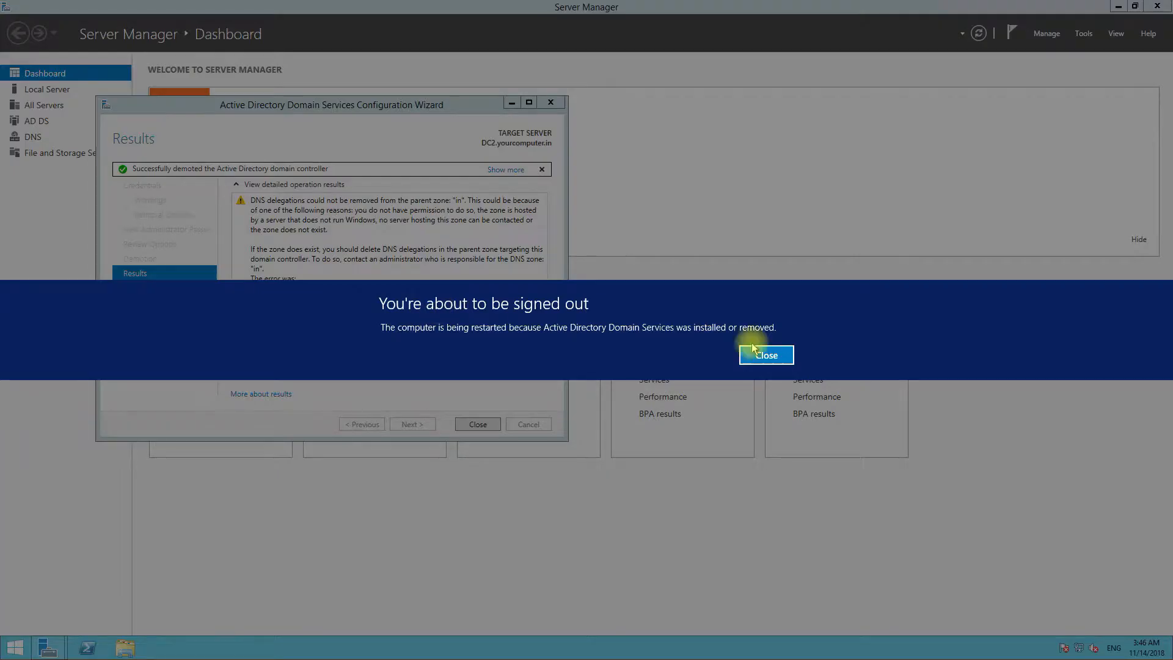
pyautogui.click(759, 350)
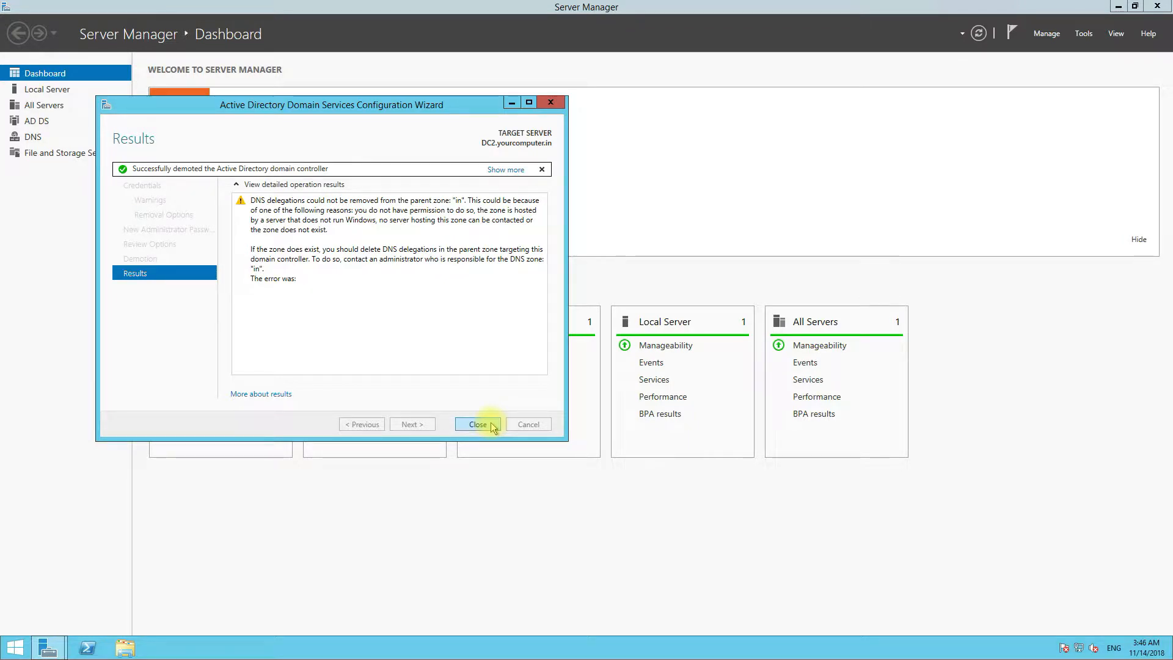
pyautogui.click(492, 424)
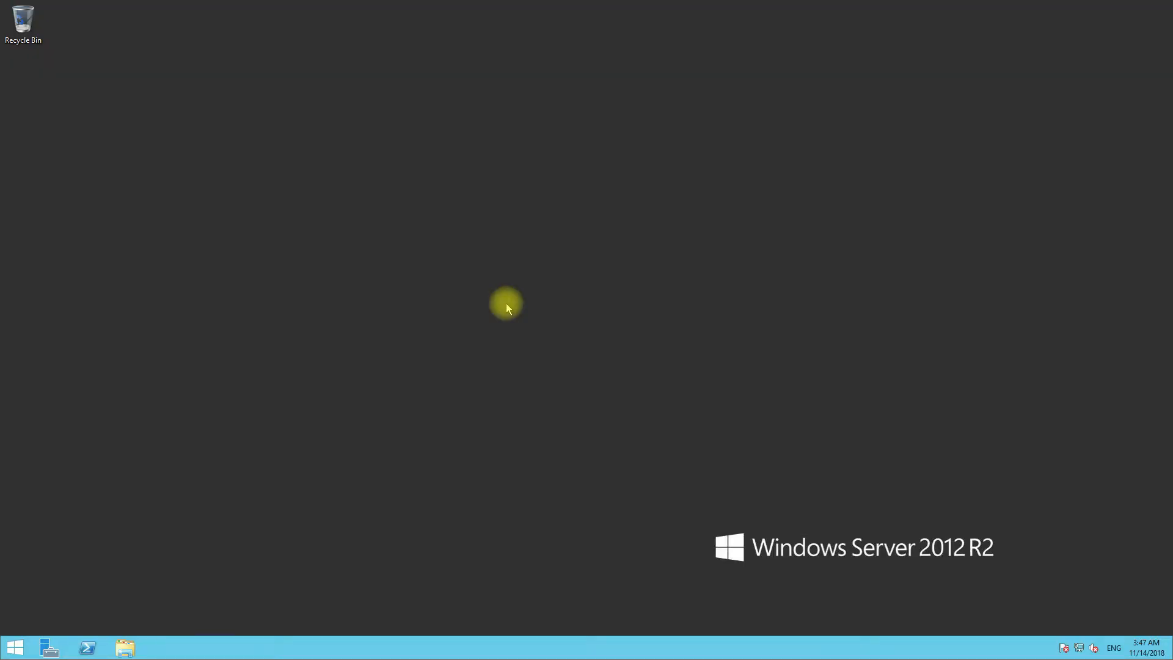
# - Launch Active Directory Users and Computers by running dsa.msc
pyautogui.moveTo(507, 6)
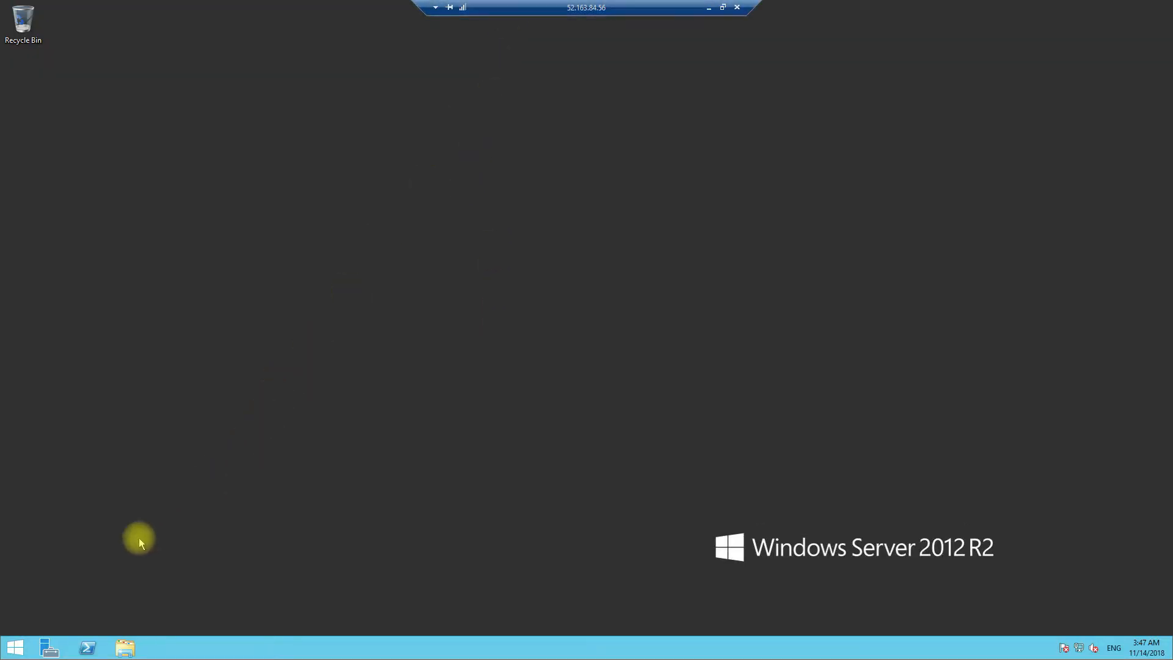
pyautogui.rightClick(13, 643)
pyautogui.click(36, 611)
pyautogui.write('dsa.m')
pyautogui.press('Return')
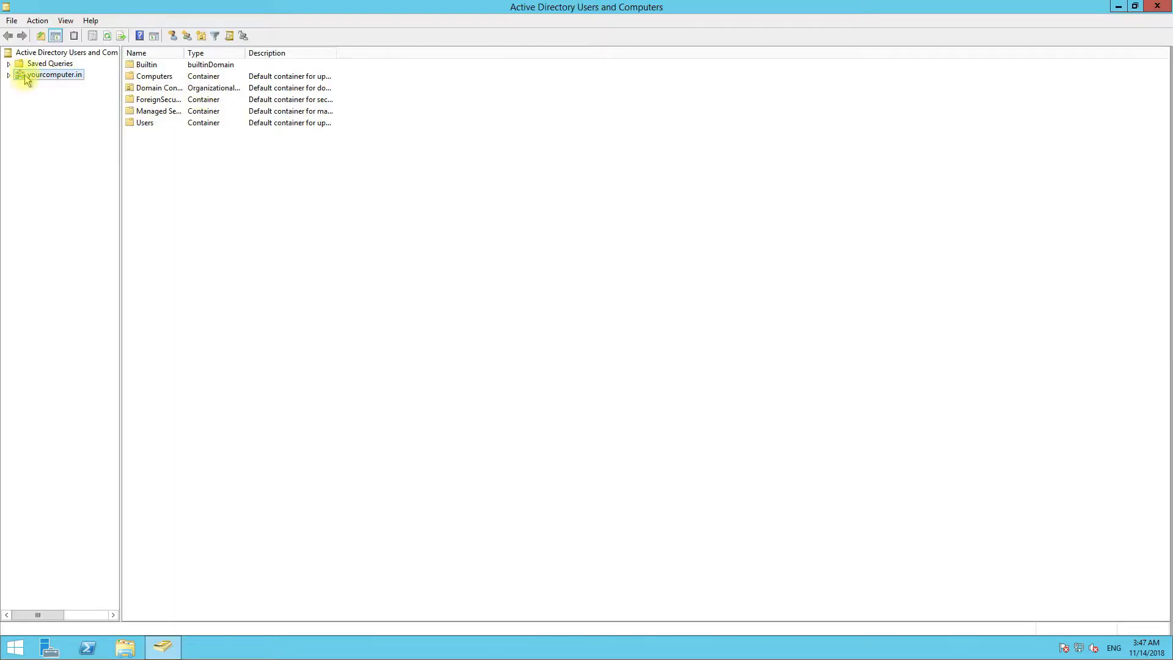
# - Verify DC1 under yourcomputer.in Domain Controllers and DC2 under Computers
pyautogui.click(8, 76)
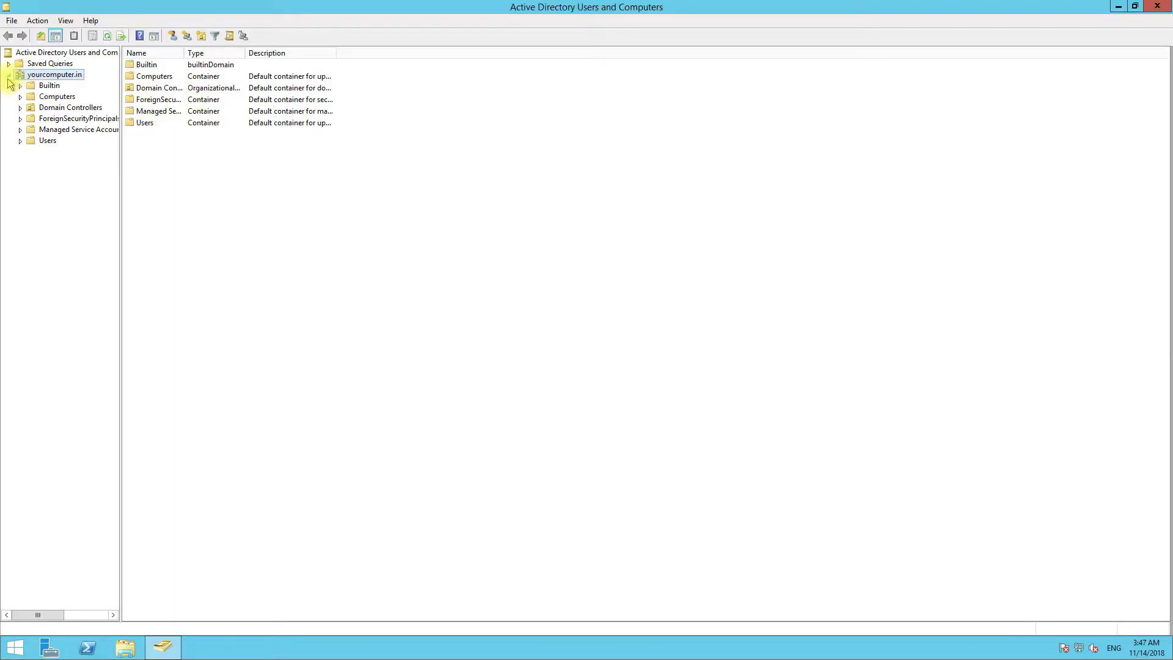
pyautogui.click(64, 108)
pyautogui.click(140, 64)
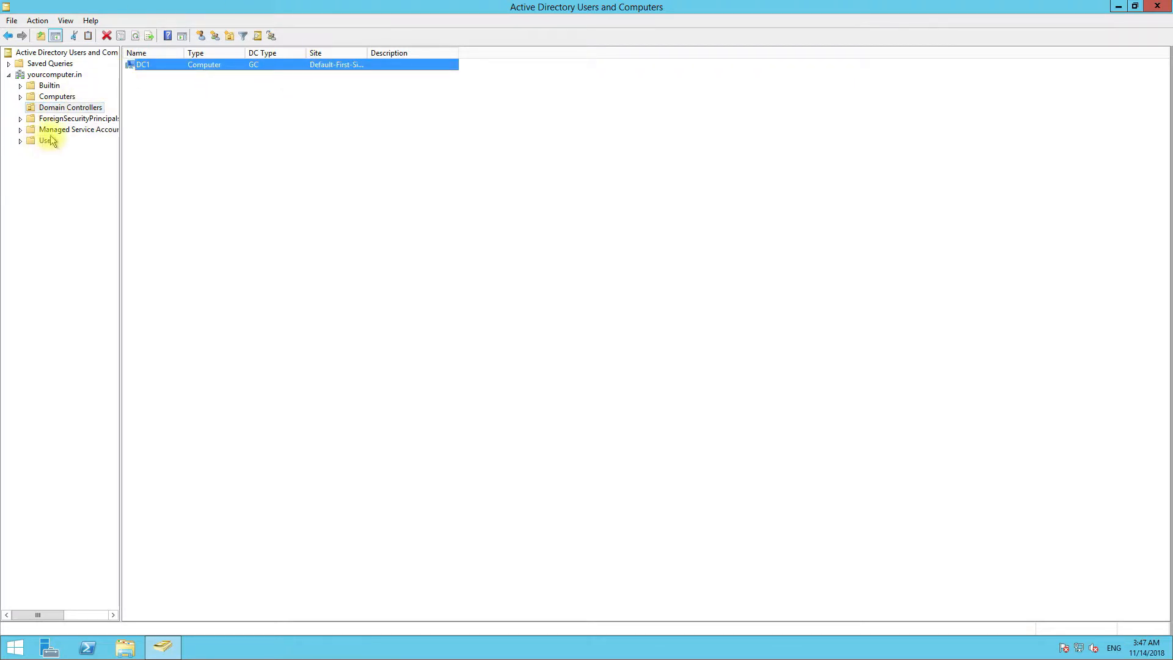
pyautogui.click(57, 96)
pyautogui.click(138, 65)
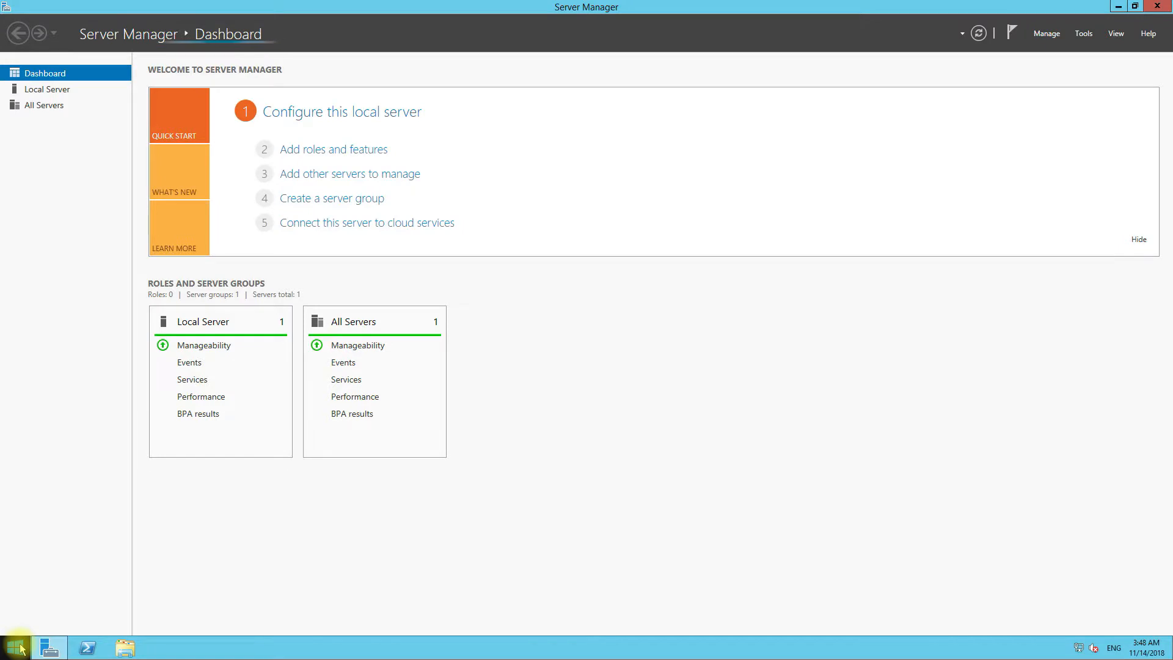
# - Open DC2's computer name settings from the System page to change its membership
pyautogui.rightClick(20, 646)
pyautogui.click(47, 454)
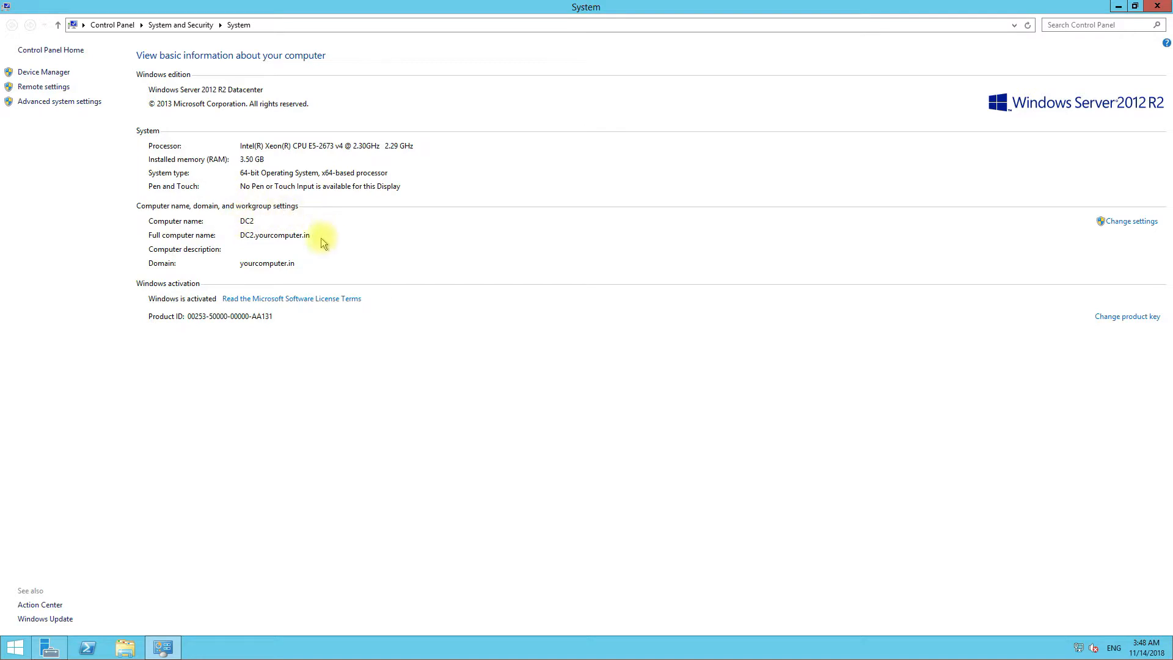
pyautogui.click(1127, 221)
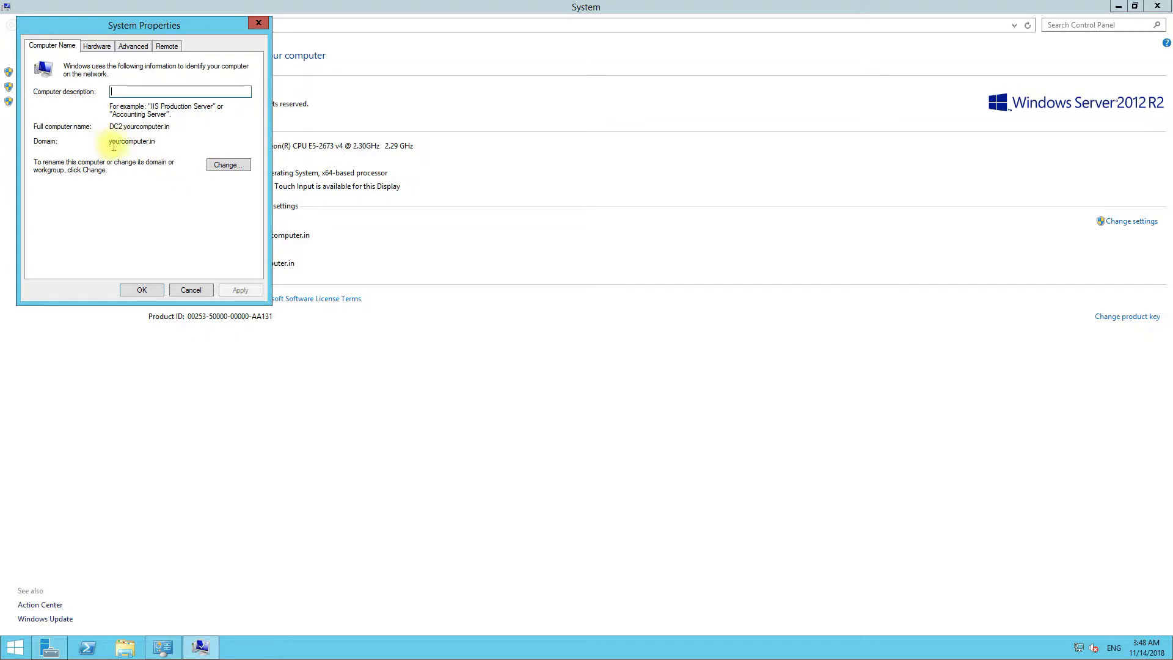
pyautogui.click(228, 165)
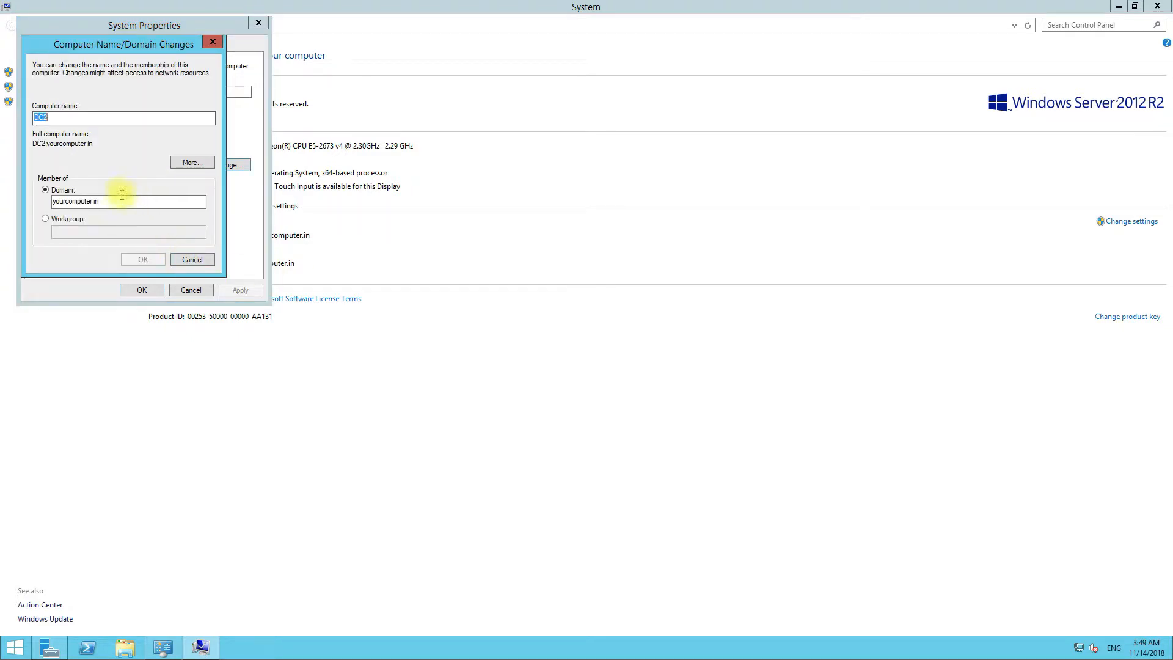
# - Switch DC2 to WORKGROUP, accepting the domain-leave warning and the restart notice
pyautogui.click(47, 219)
pyautogui.click(72, 232)
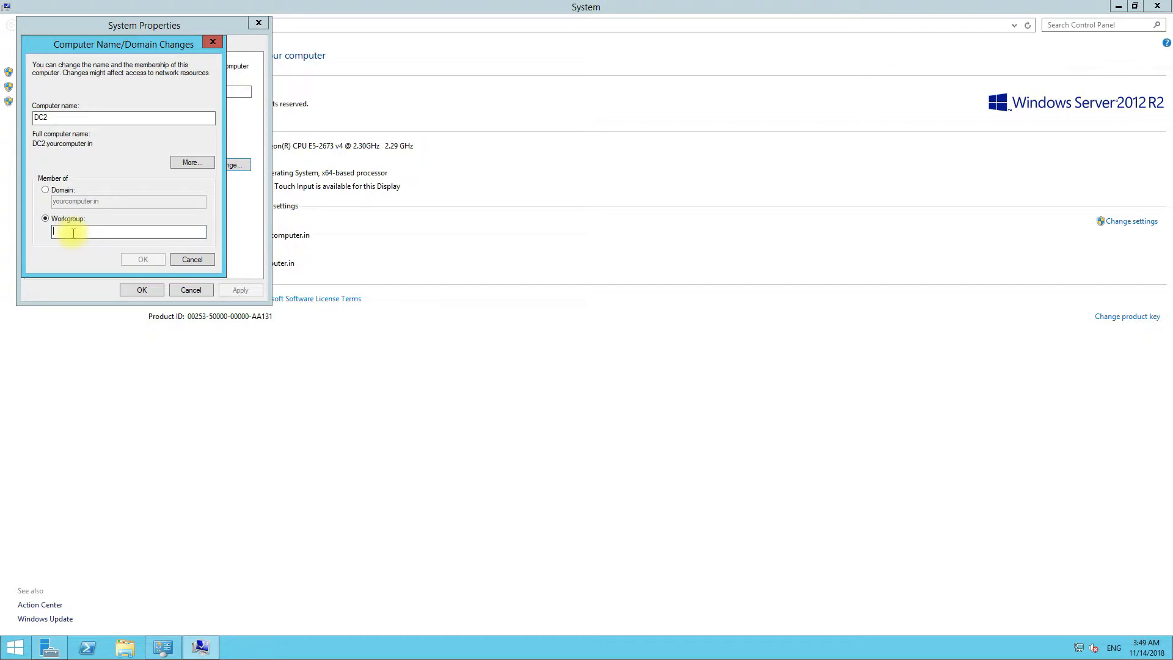
pyautogui.write('WORKGROUP')
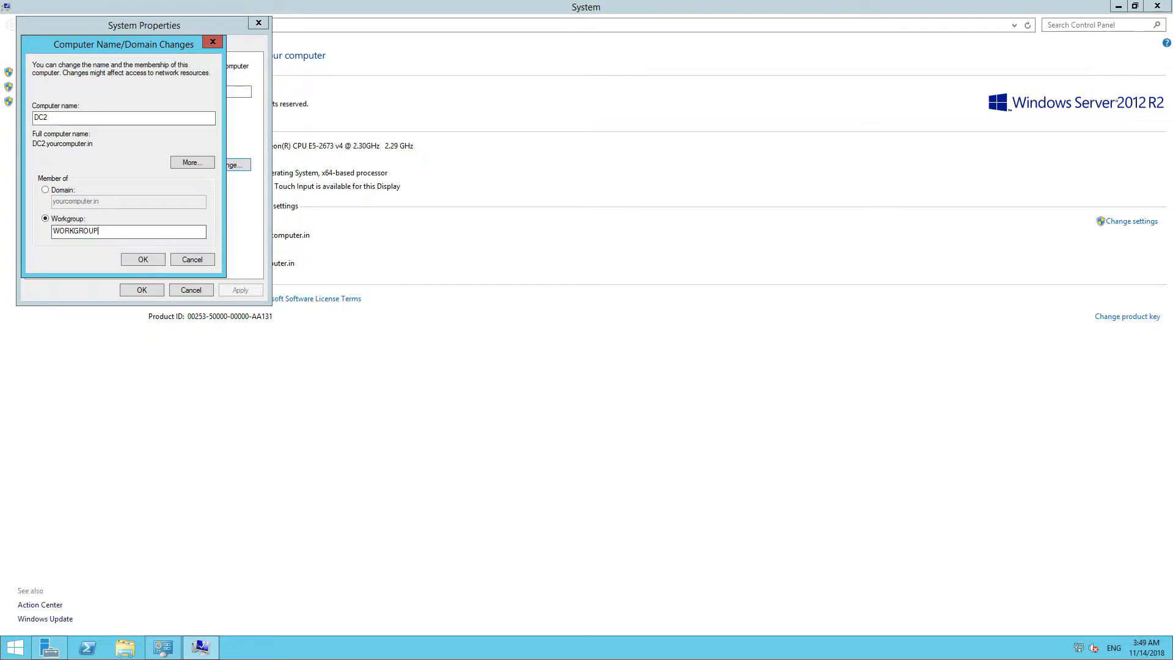
pyautogui.click(142, 261)
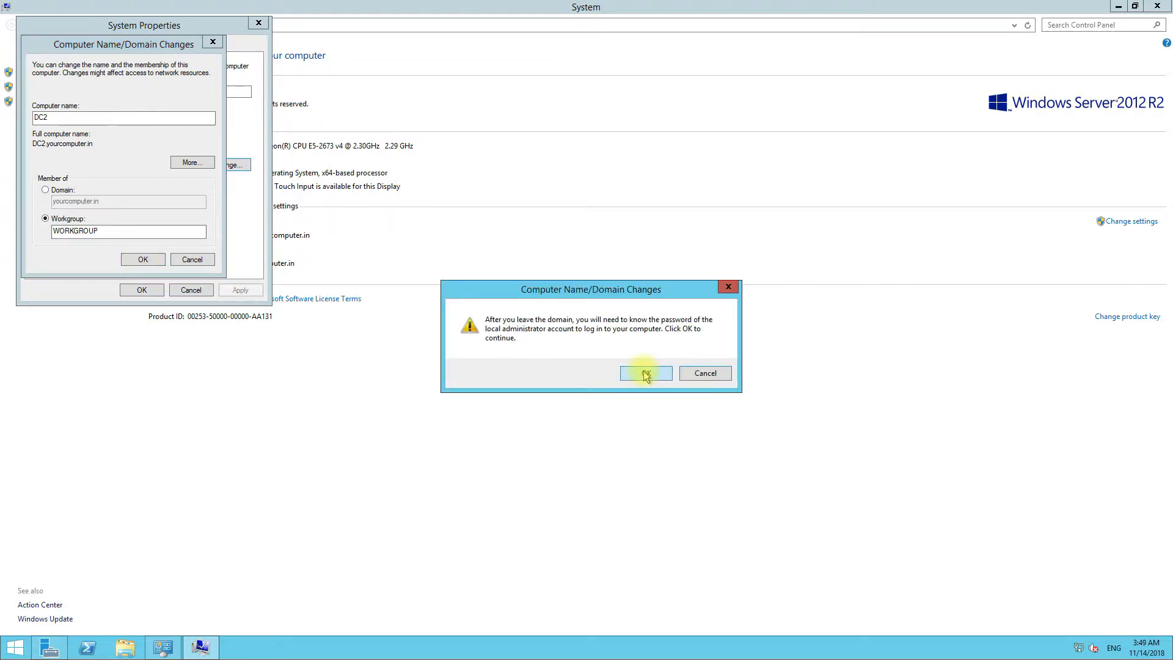
pyautogui.click(644, 373)
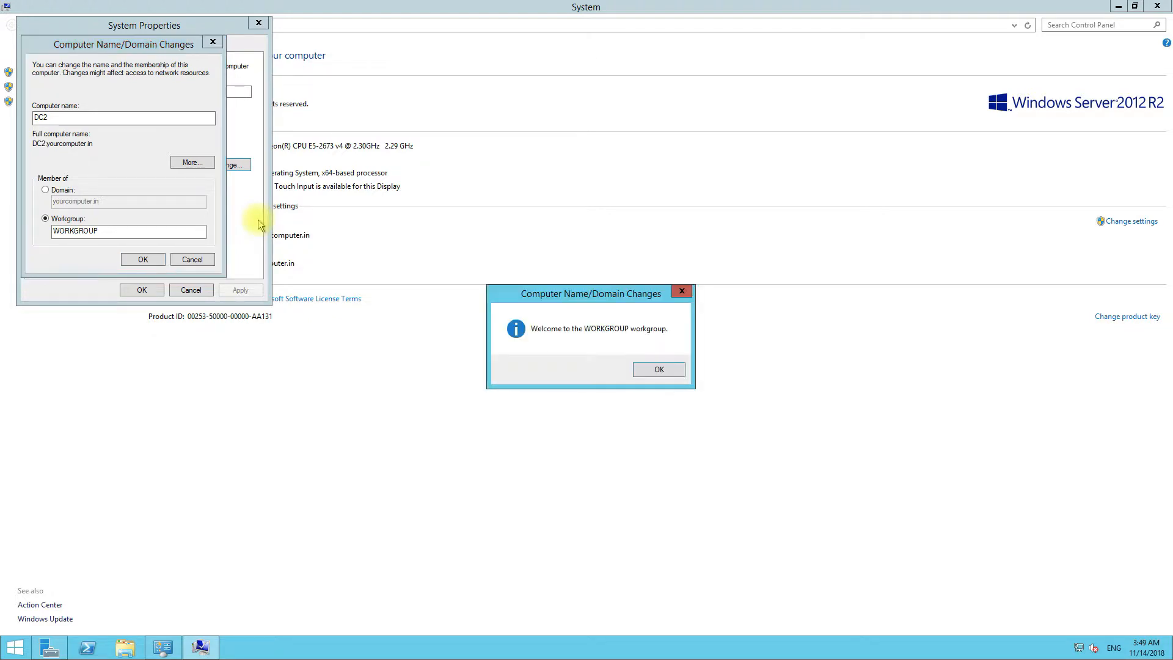
pyautogui.click(658, 371)
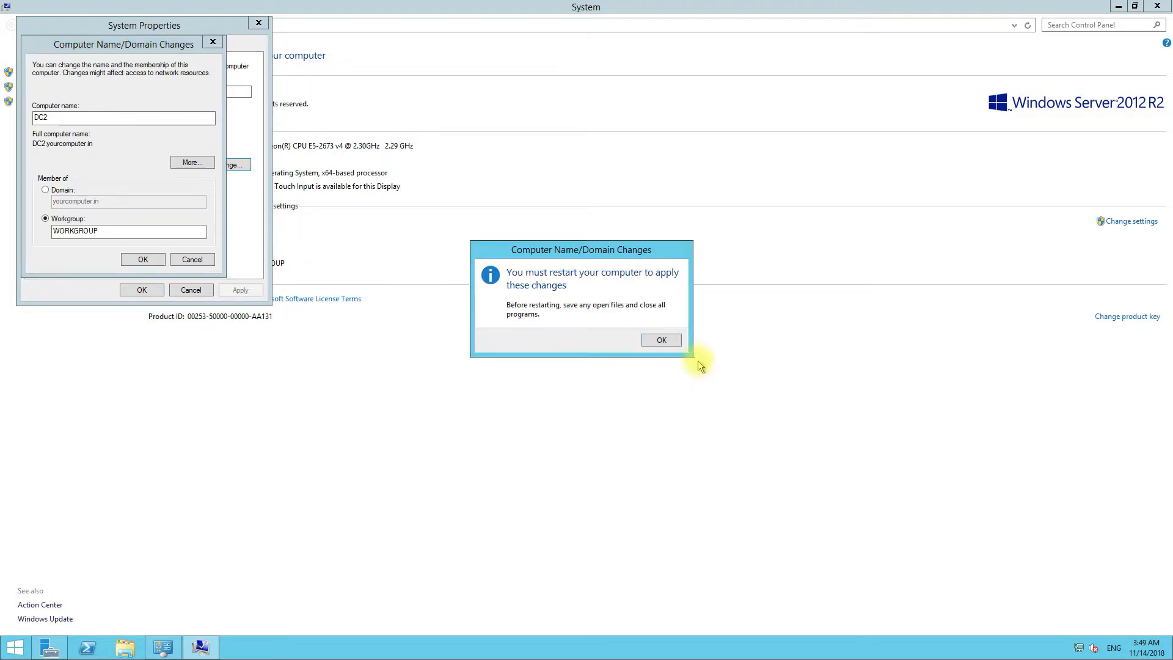
pyautogui.click(664, 340)
pyautogui.click(142, 290)
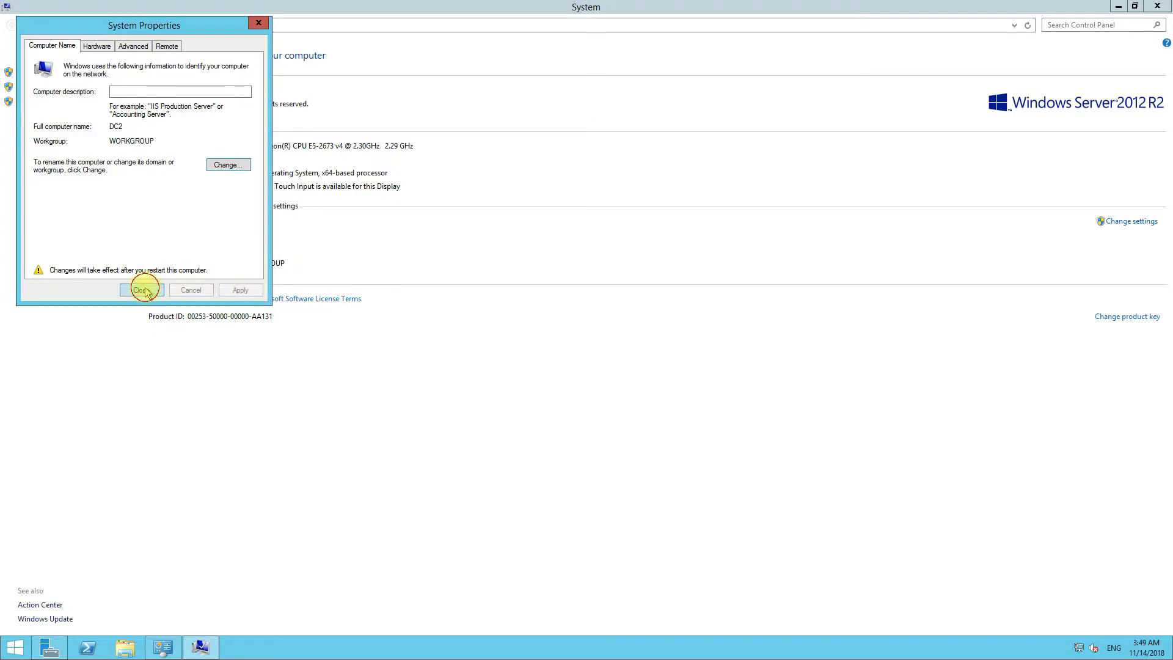
# - Review the Ethernet connection details, confirming IPv4 address 10.0.0.6 and DNS server 10.0.0.5
pyautogui.rightClick(1093, 647)
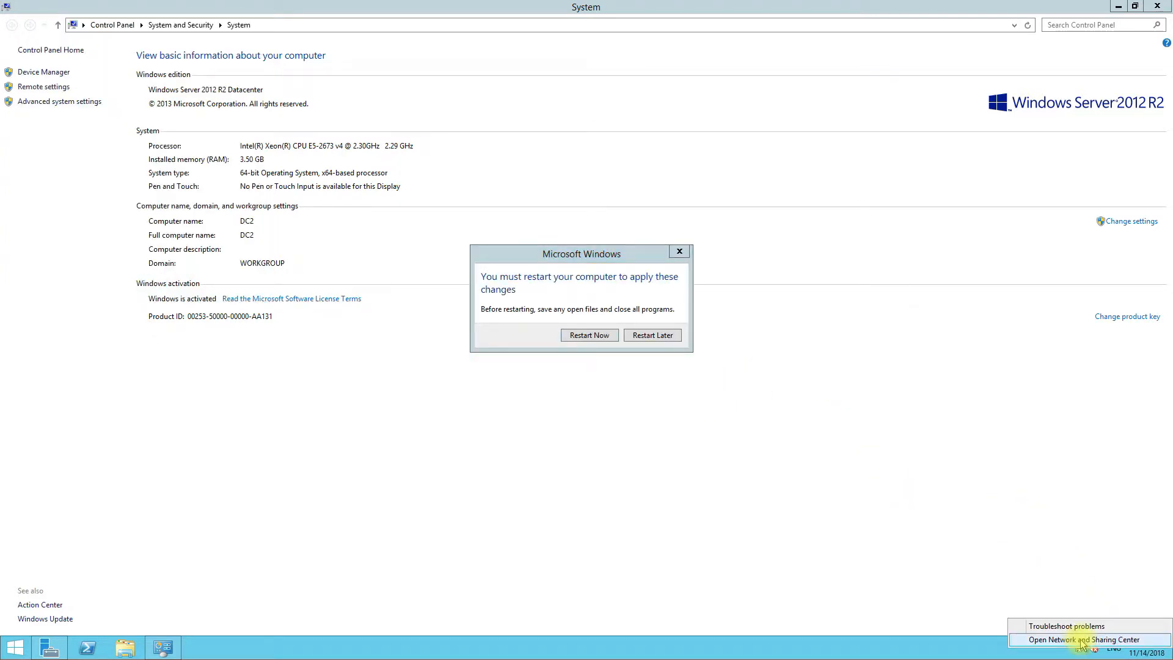
pyautogui.click(1082, 640)
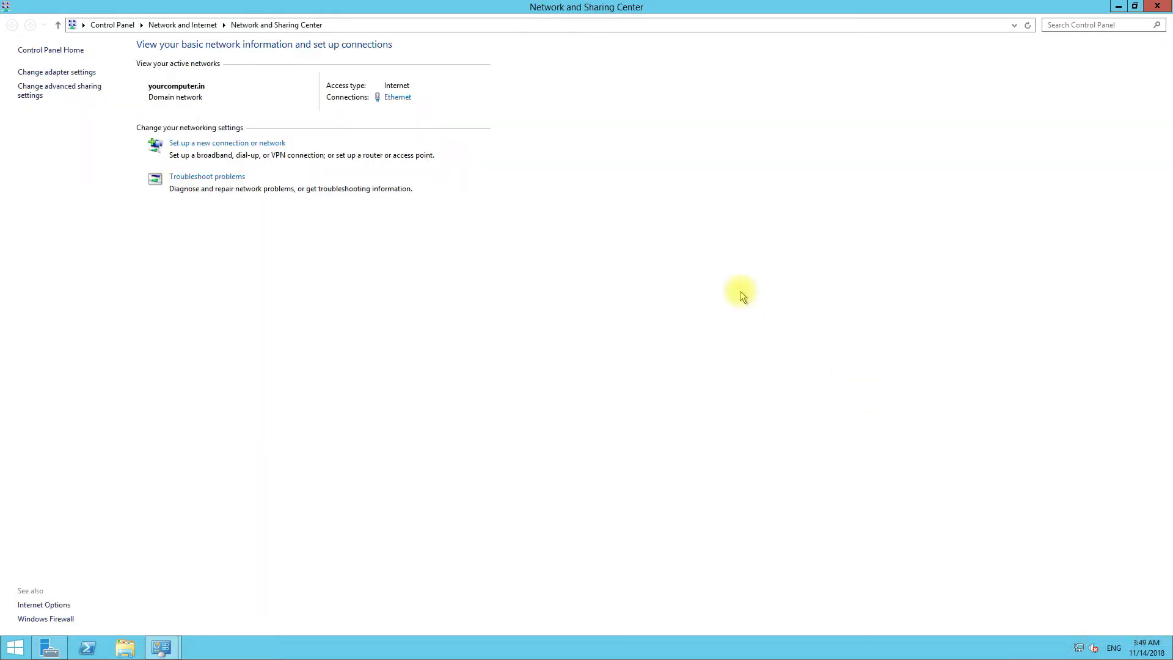
pyautogui.click(398, 99)
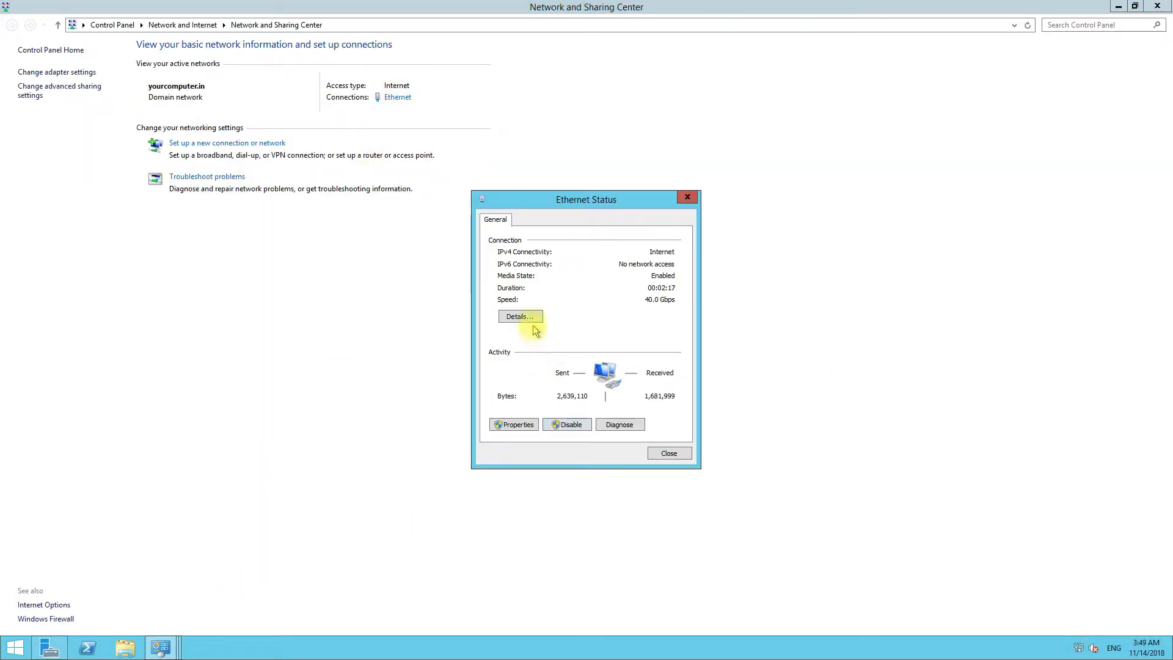
pyautogui.click(524, 315)
pyautogui.click(596, 304)
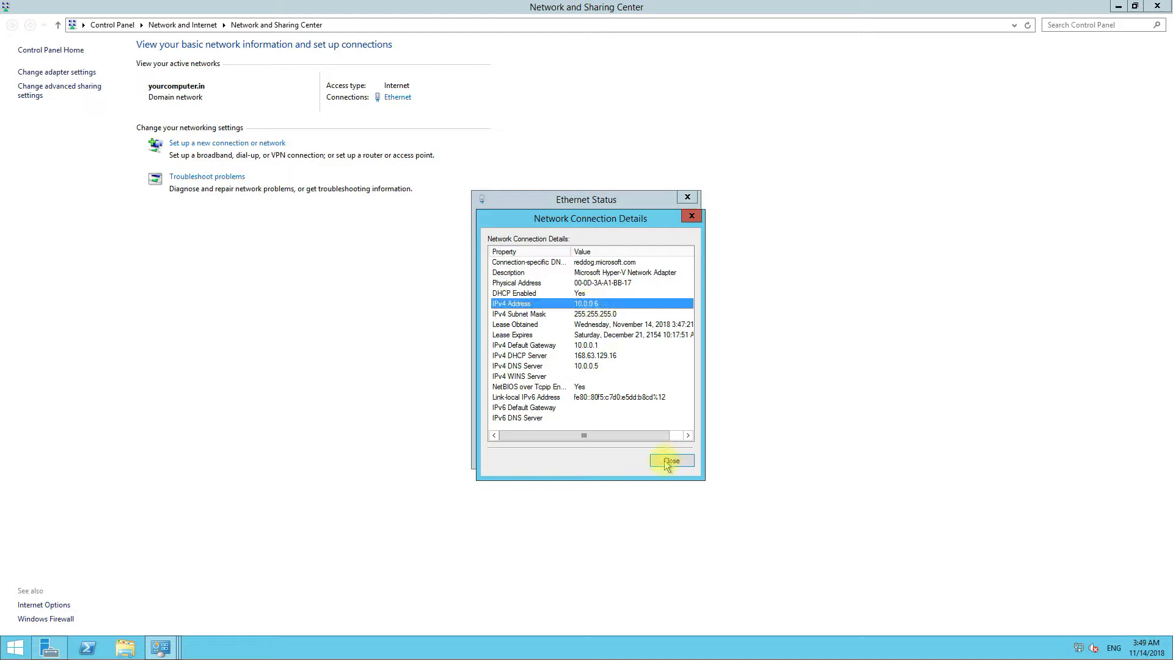
pyautogui.click(668, 463)
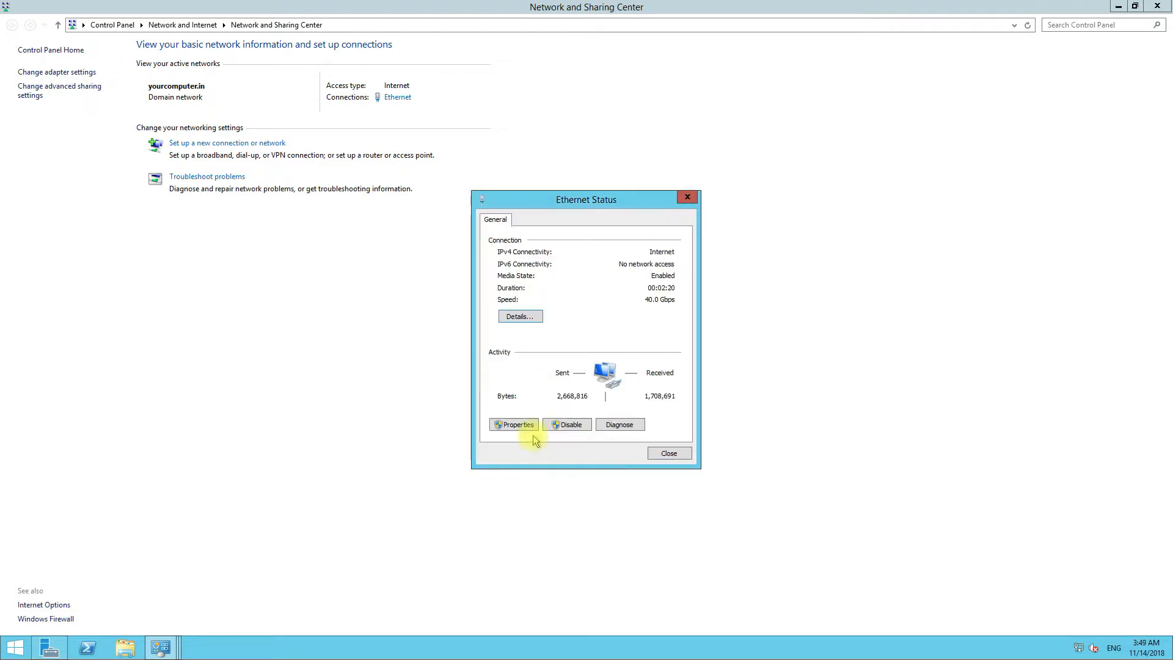
pyautogui.click(671, 453)
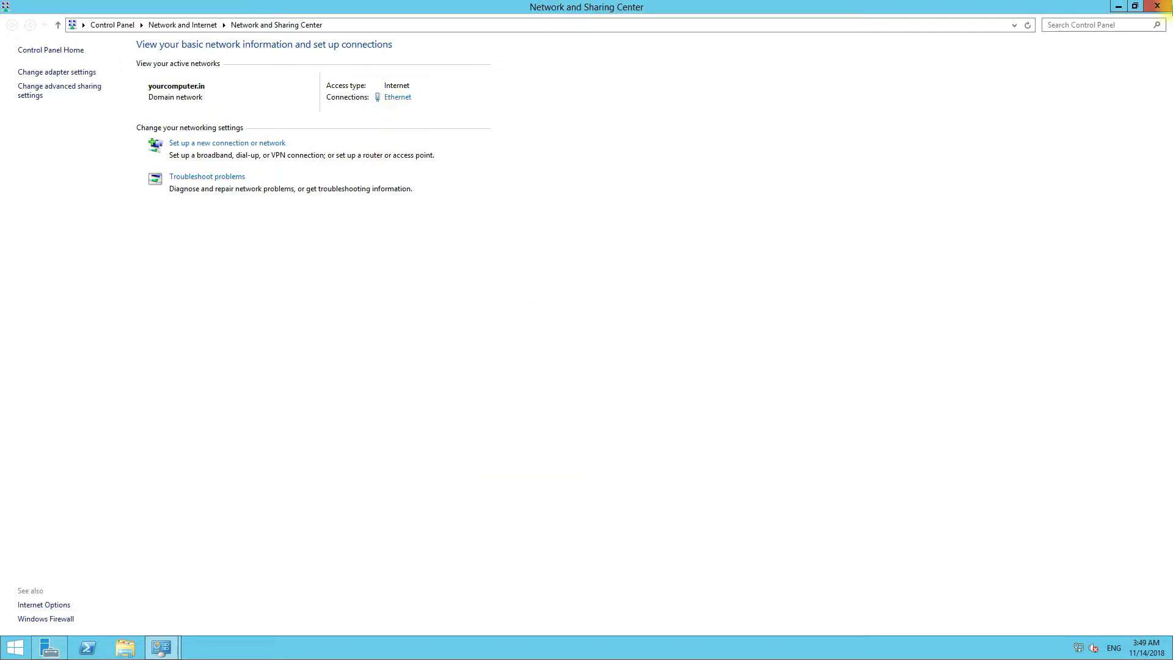
# - Postpone the restart with Restart Later, then shut the server down
pyautogui.moveTo(1160, 10)
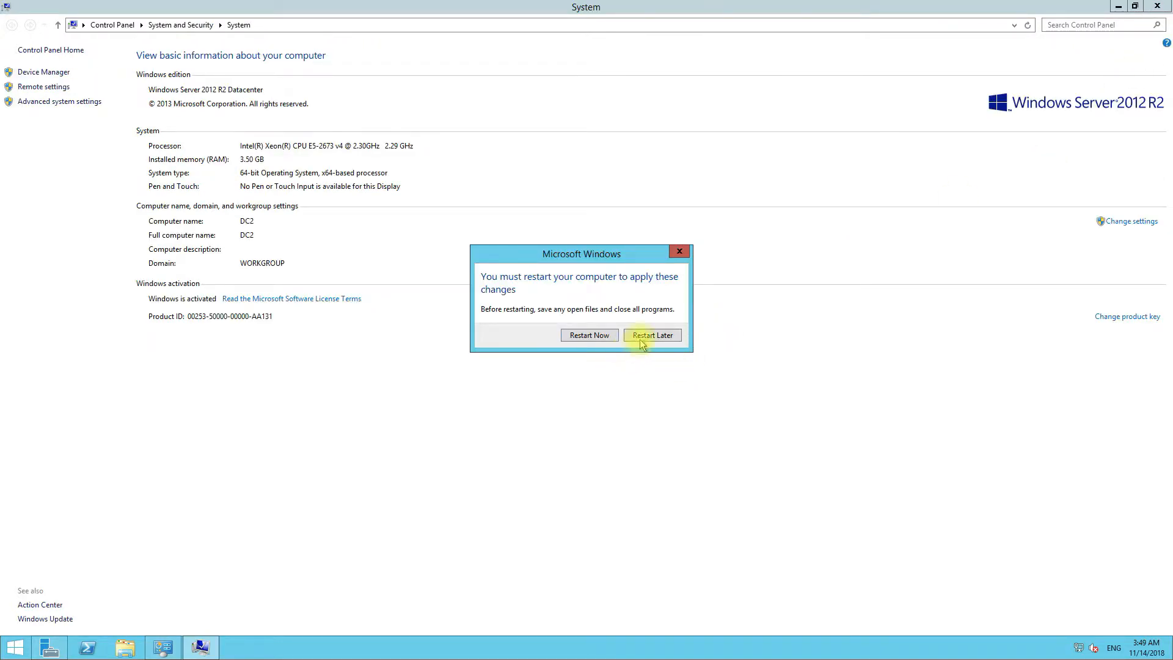
pyautogui.click(635, 336)
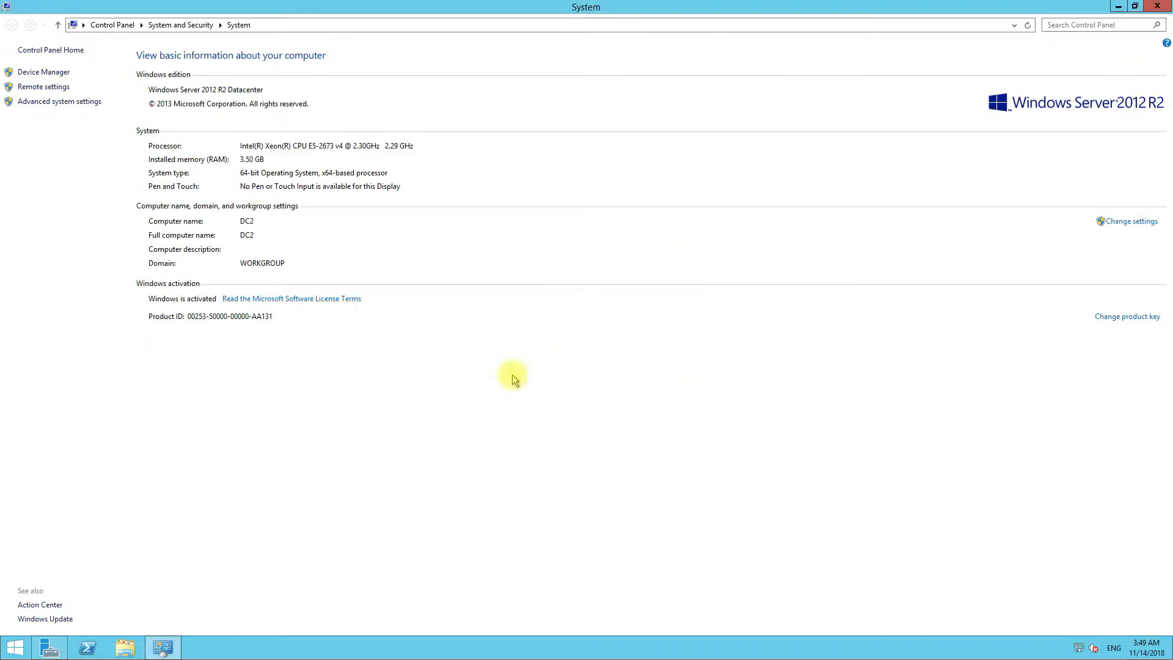
pyautogui.rightClick(11, 652)
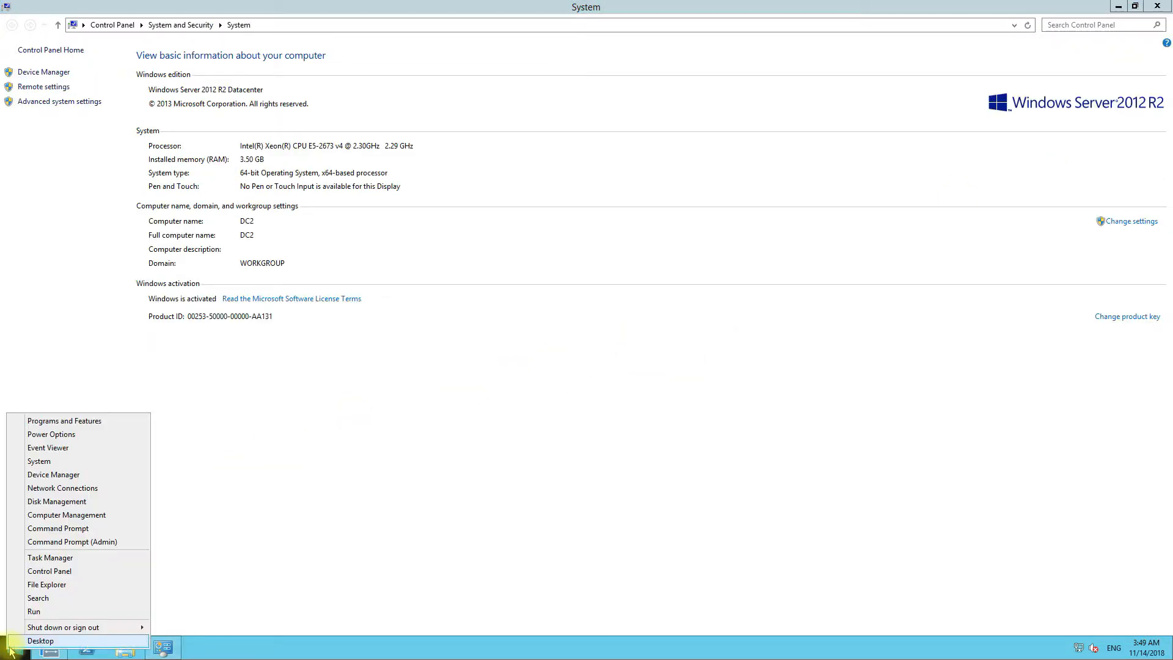
pyautogui.moveTo(67, 627)
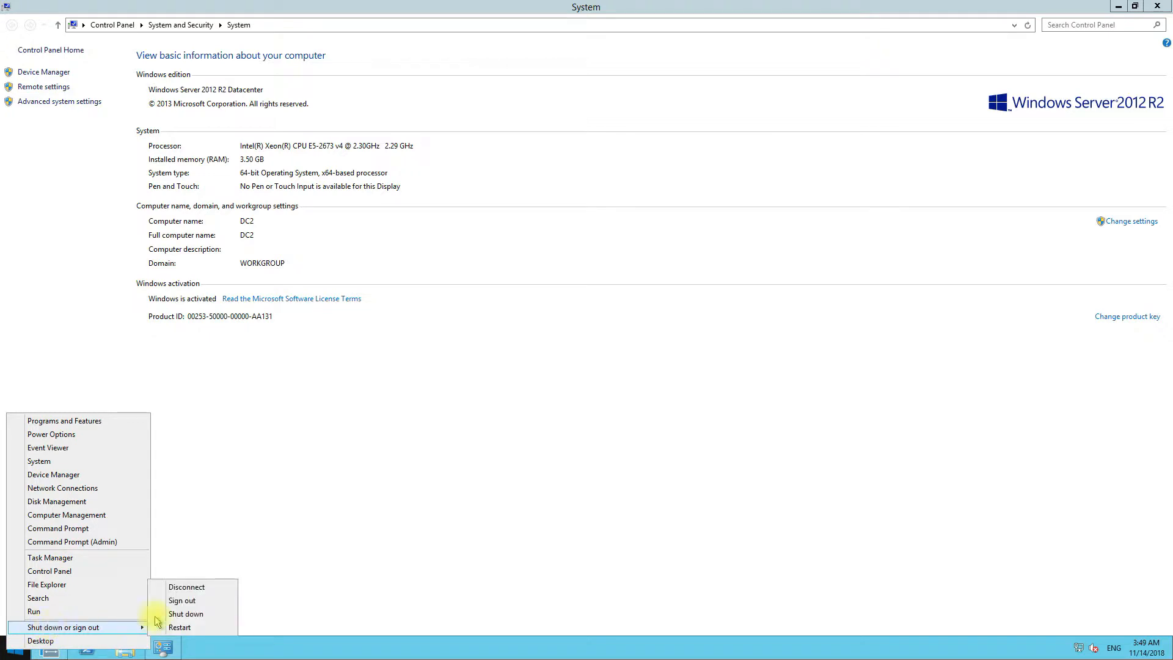
pyautogui.click(190, 613)
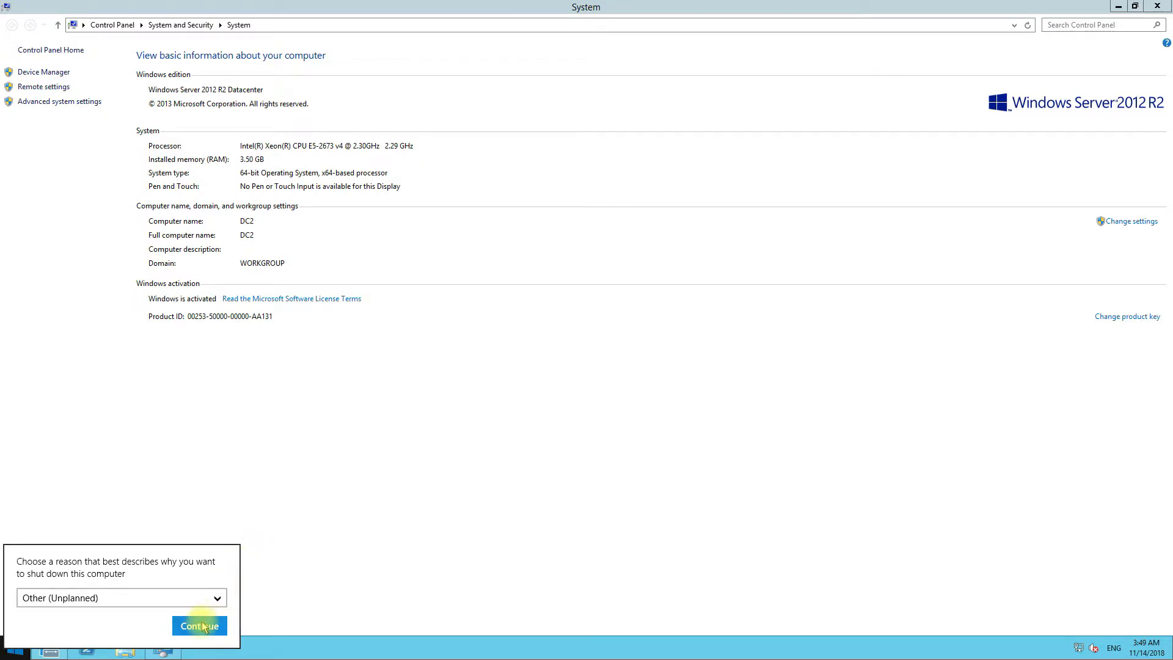
pyautogui.click(202, 622)
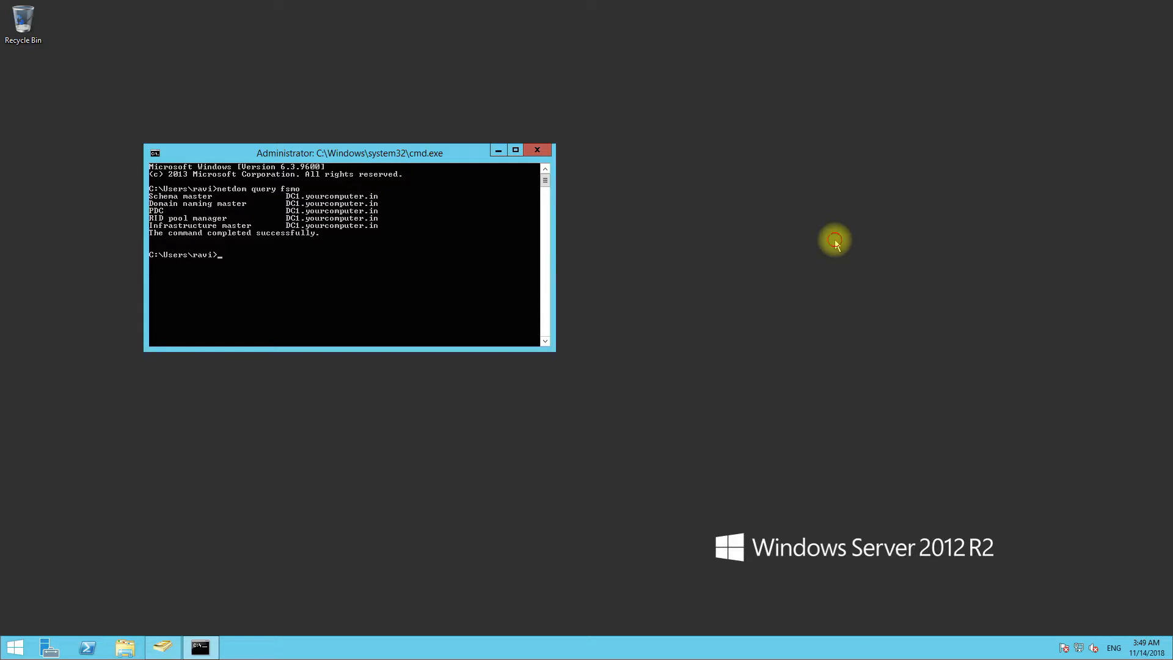
# - Launch DNS Manager on DC1 by running dnsmgmt.msc
pyautogui.click(835, 242)
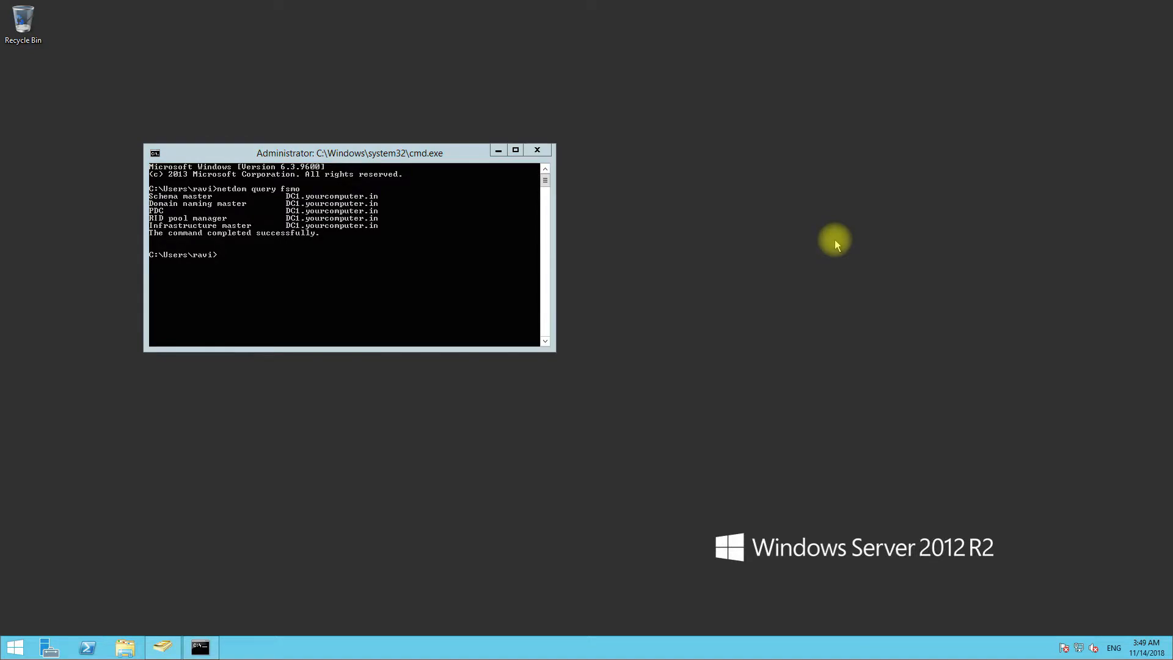
pyautogui.rightClick(16, 645)
pyautogui.click(52, 607)
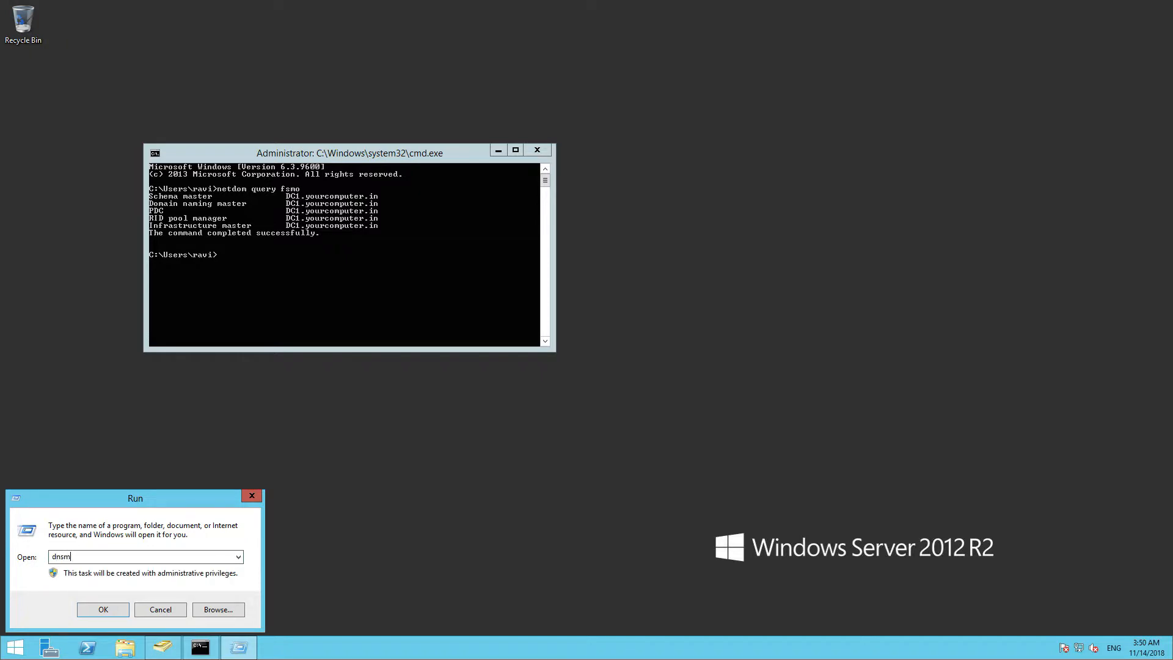
pyautogui.write('dnsmgmt.msc')
pyautogui.press('Return')
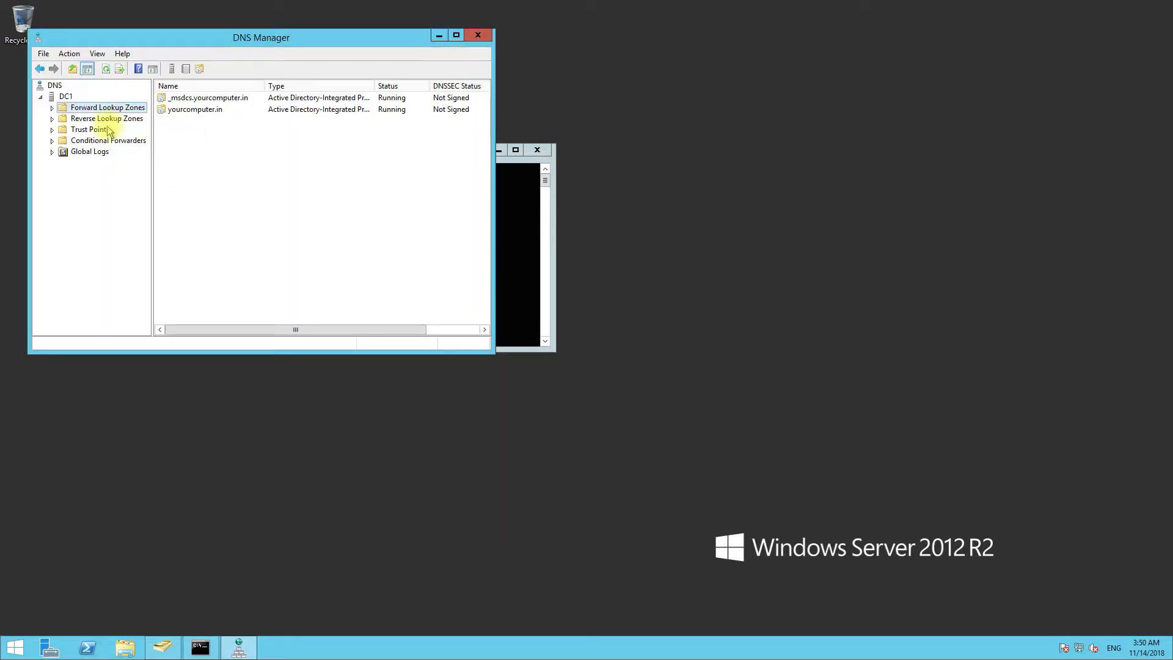
# - Open the yourcomputer.in forward lookup zone and check dc1's host record at 10.0.0.5
pyautogui.doubleClick(196, 110)
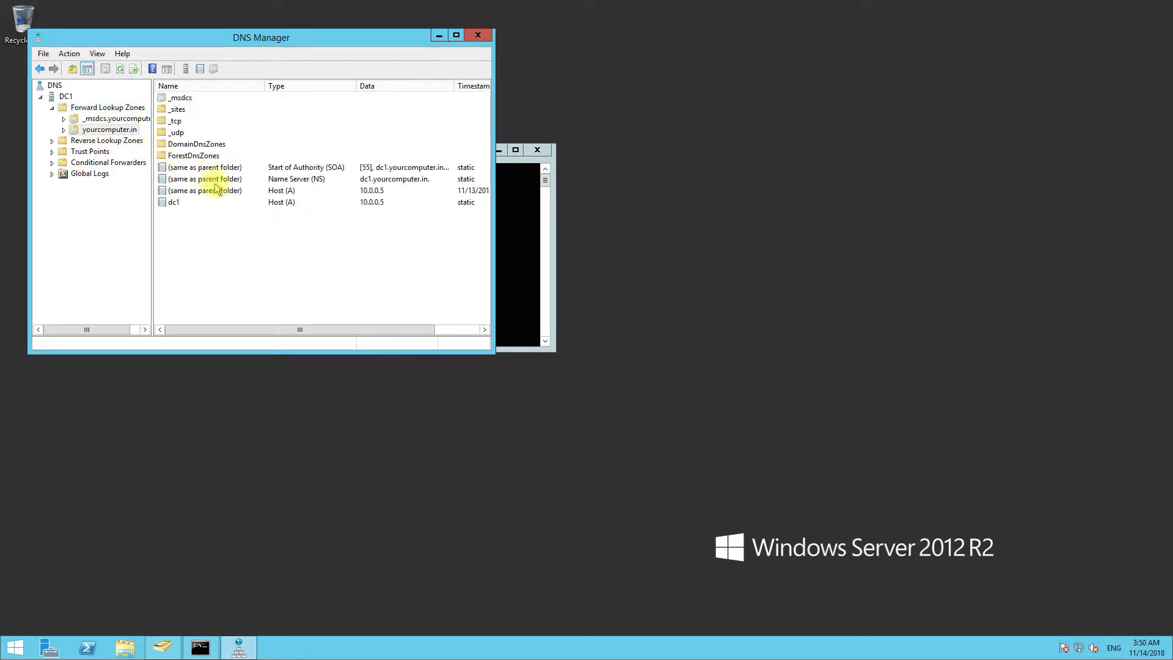
pyautogui.click(251, 201)
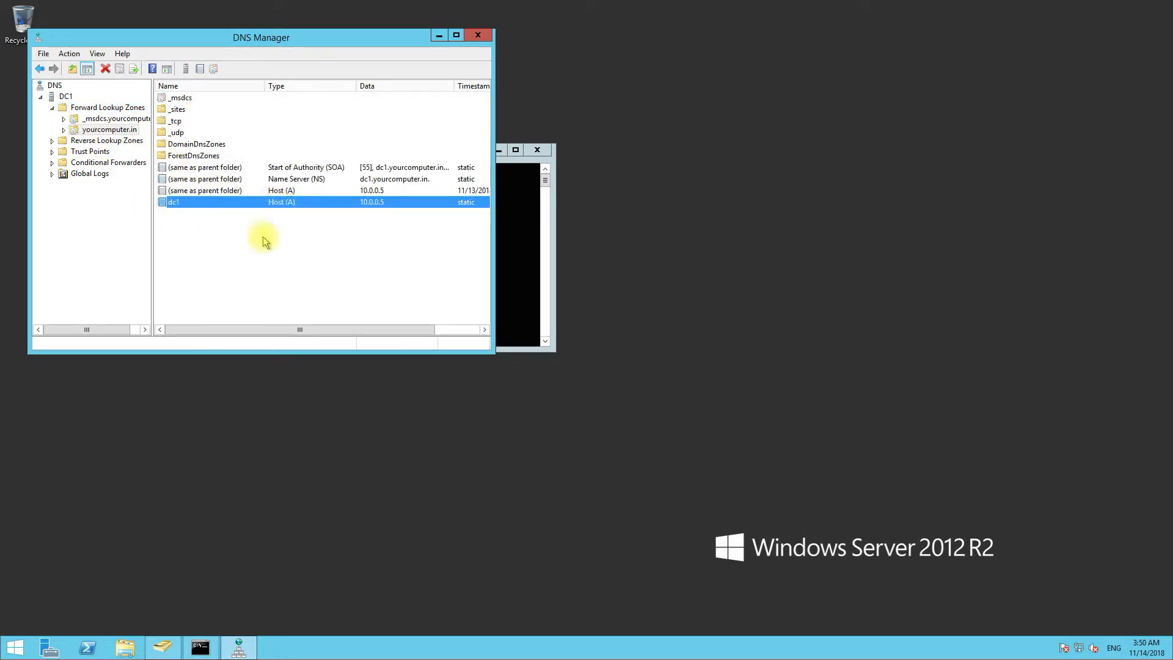
pyautogui.click(63, 129)
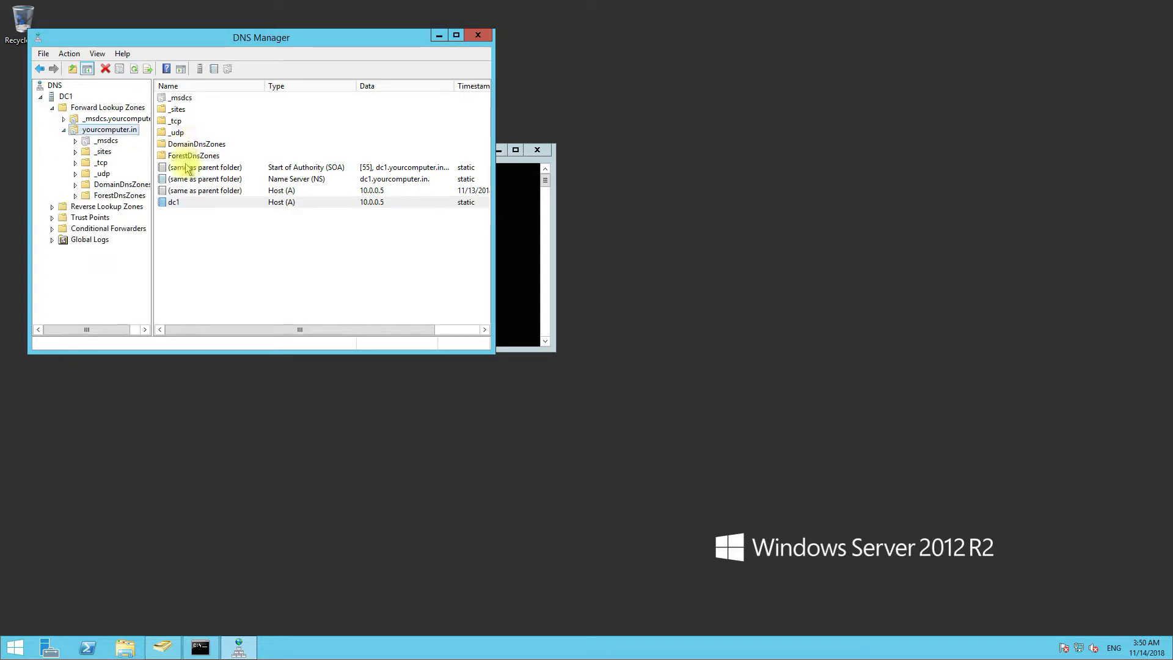
pyautogui.click(169, 645)
# - Refresh the Computers list in Active Directory Users and Computers
pyautogui.click(211, 145)
pyautogui.rightClick(211, 146)
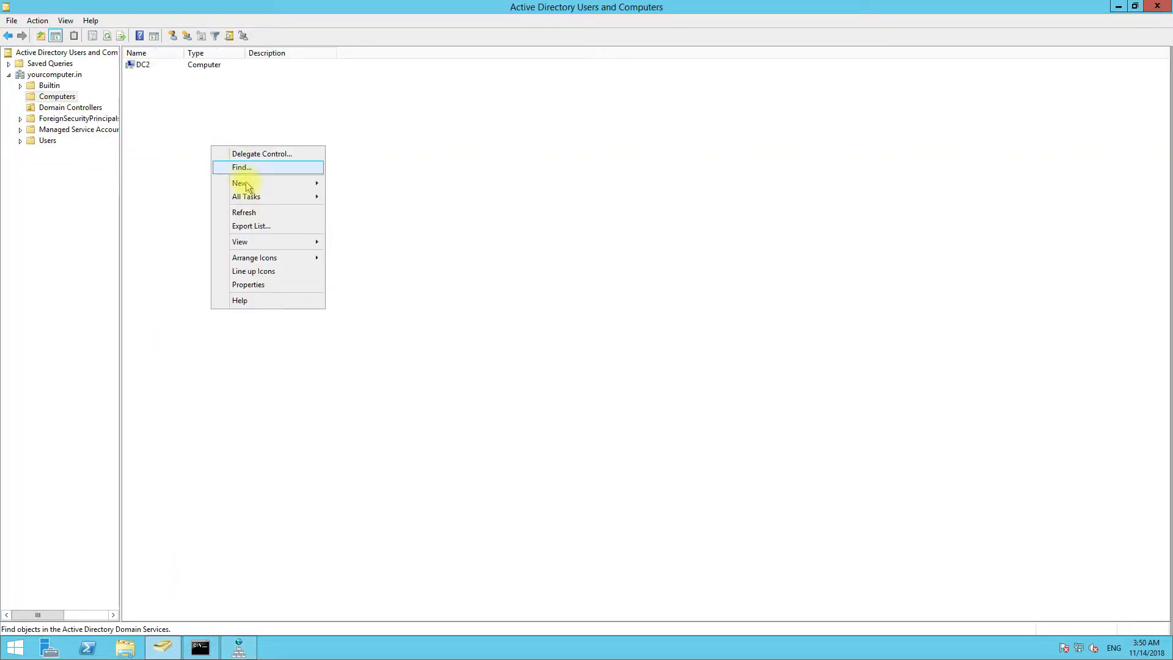
pyautogui.click(254, 213)
pyautogui.rightClick(254, 215)
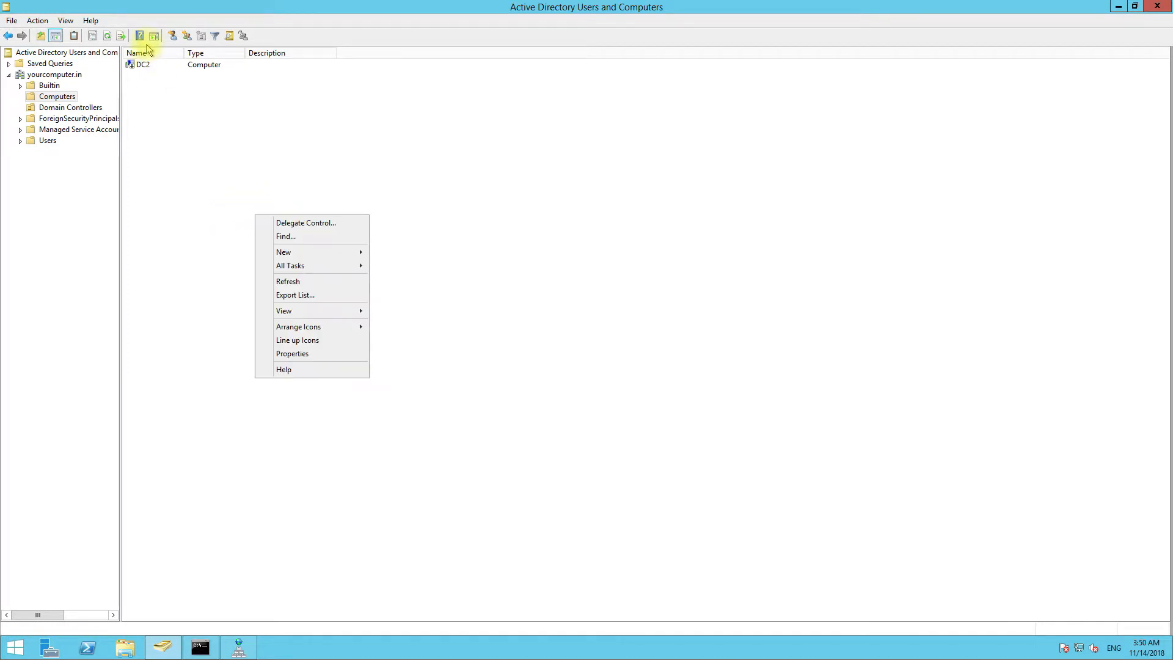
# - Delete the DC2 computer object and its subtree, then view Domain Controllers
pyautogui.click(136, 63)
pyautogui.rightClick(136, 62)
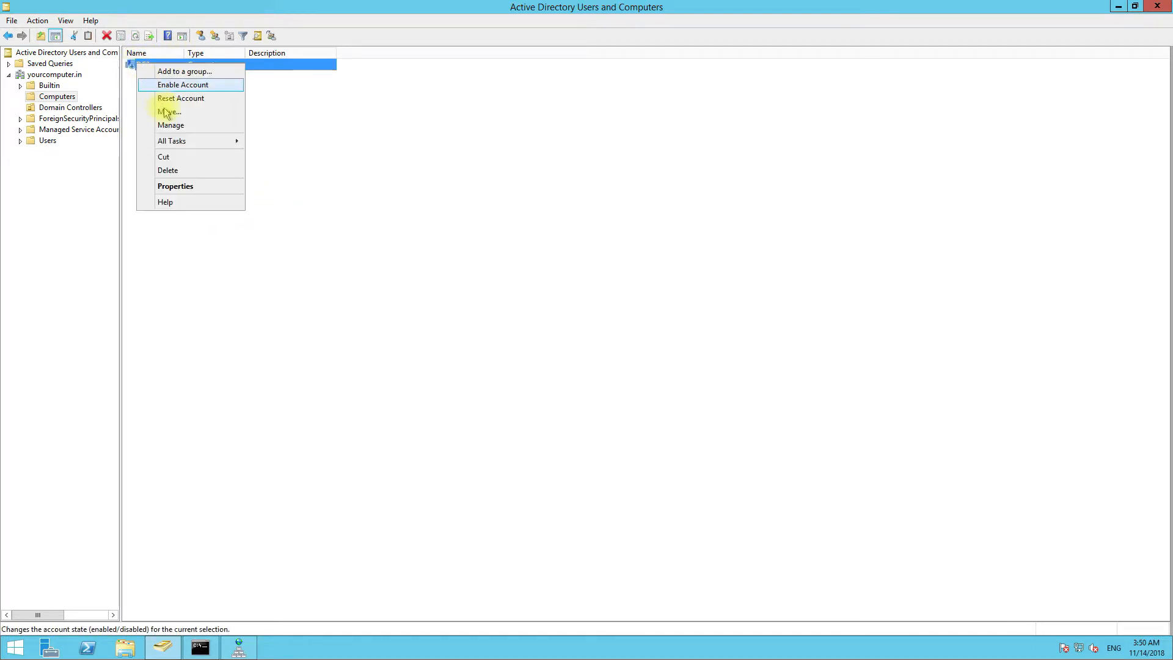
pyautogui.click(167, 170)
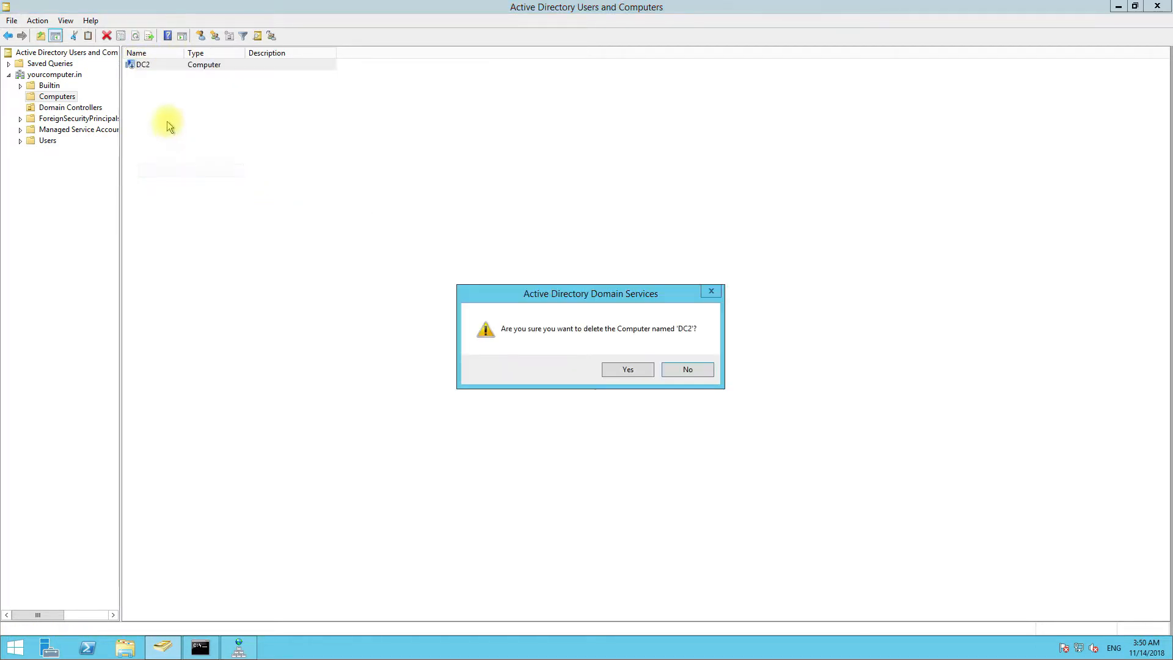
pyautogui.click(627, 369)
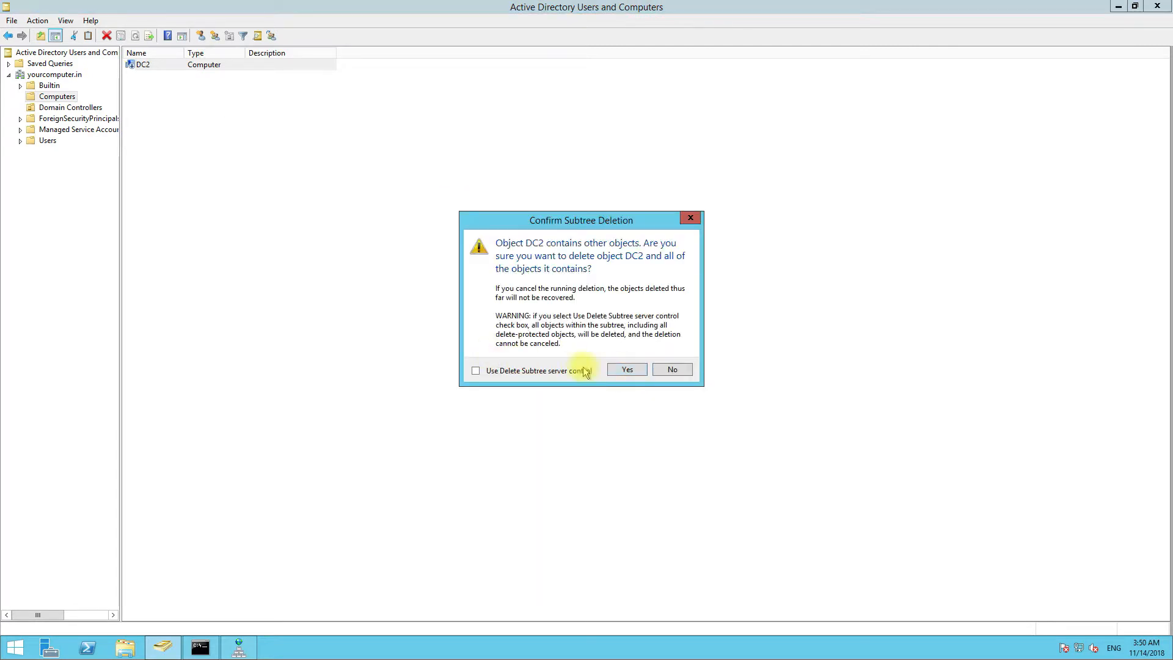
pyautogui.click(625, 369)
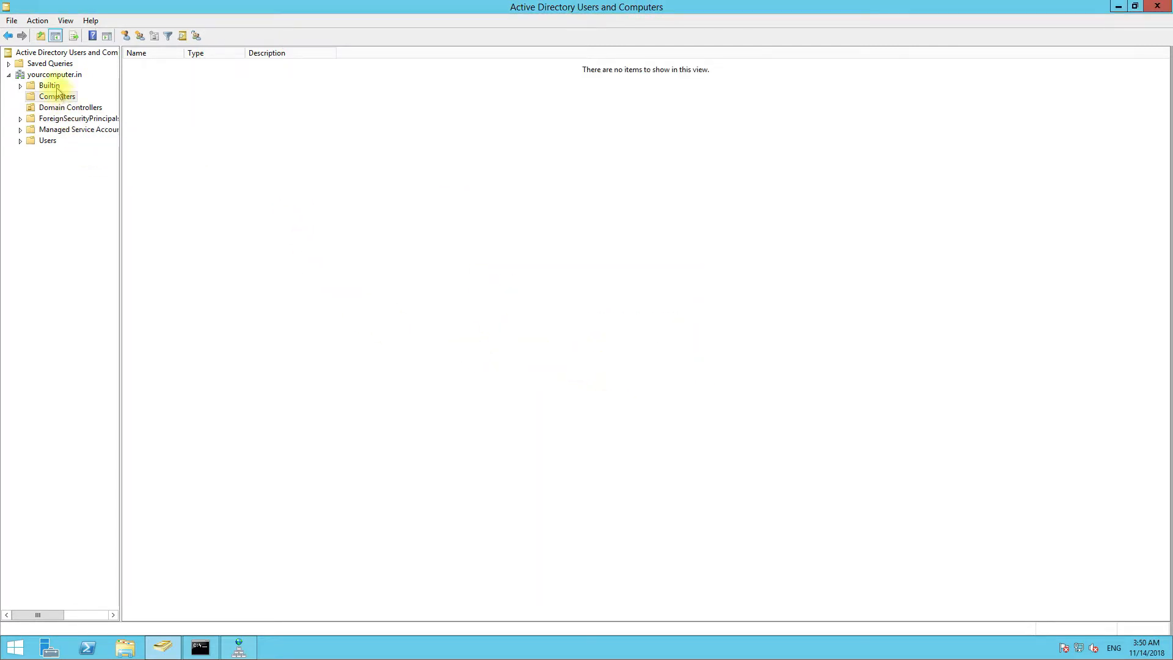
pyautogui.click(70, 107)
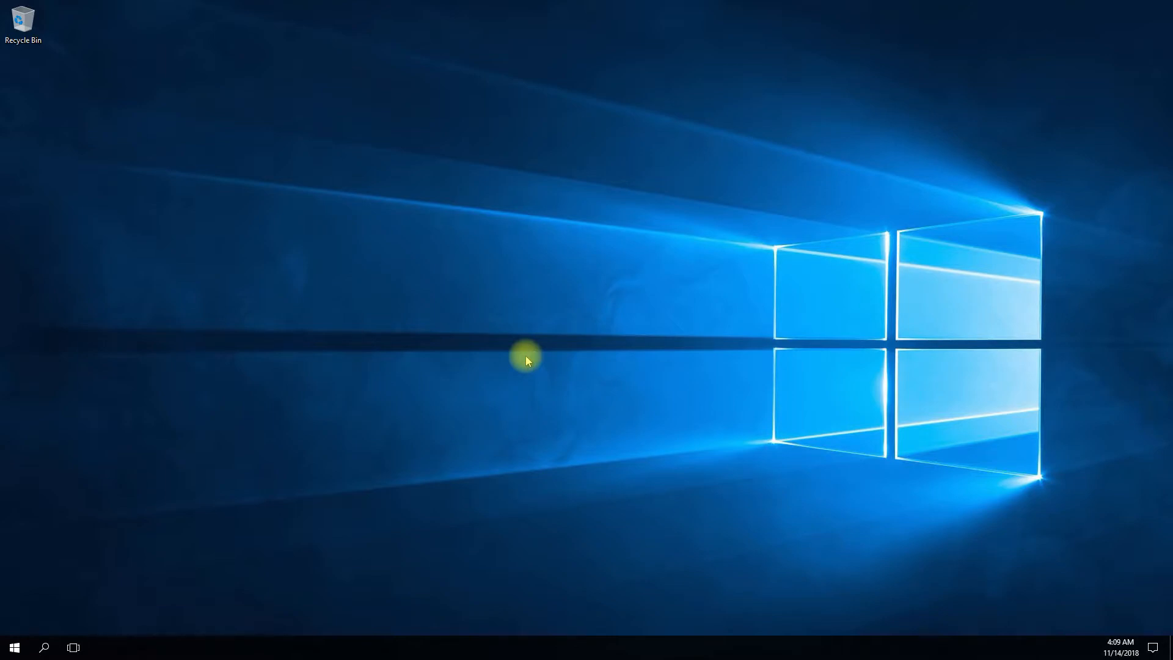
# - Make the PC discoverable on the network and view the Ethernet 2 connection details
pyautogui.click(1153, 648)
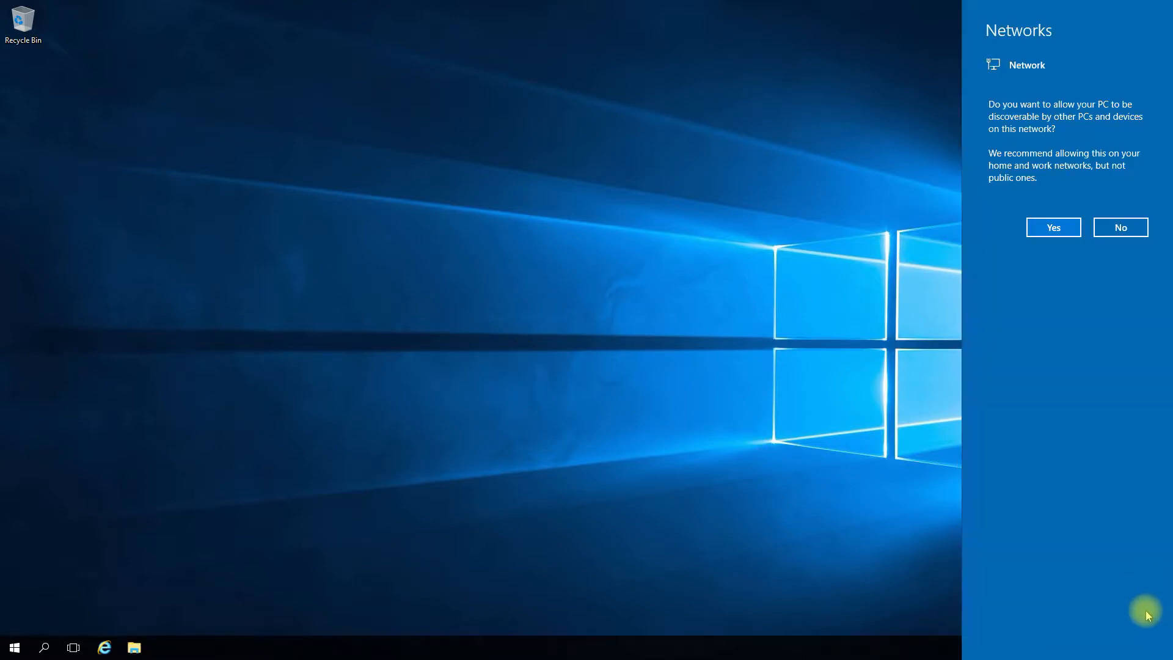
pyautogui.click(1057, 227)
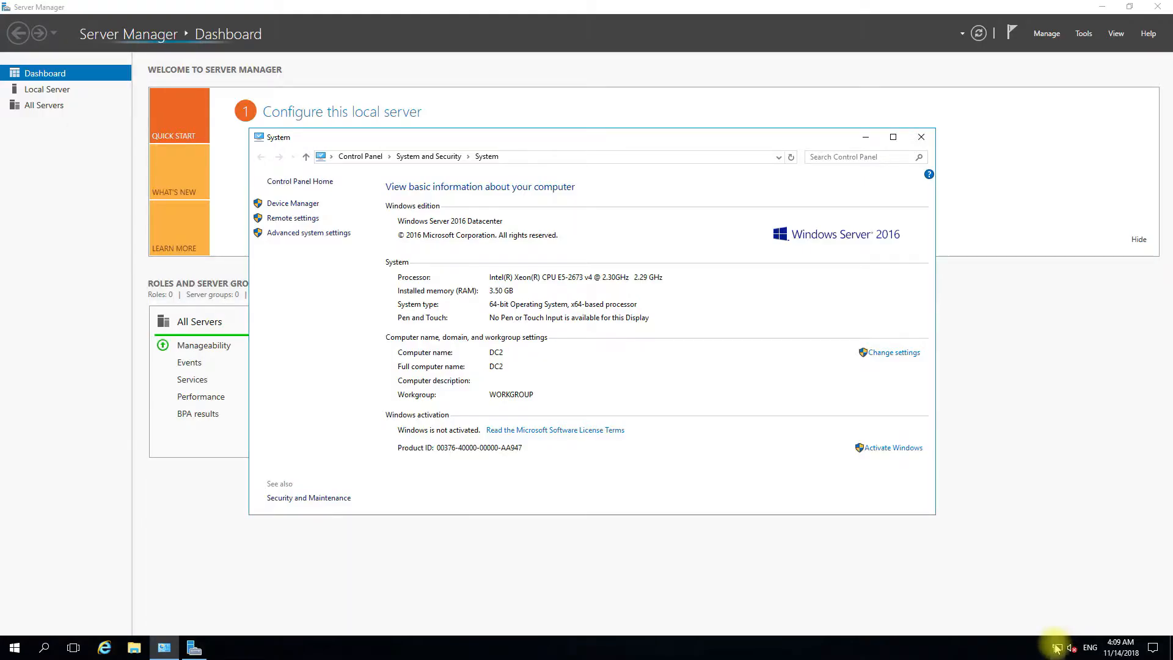
pyautogui.rightClick(1057, 647)
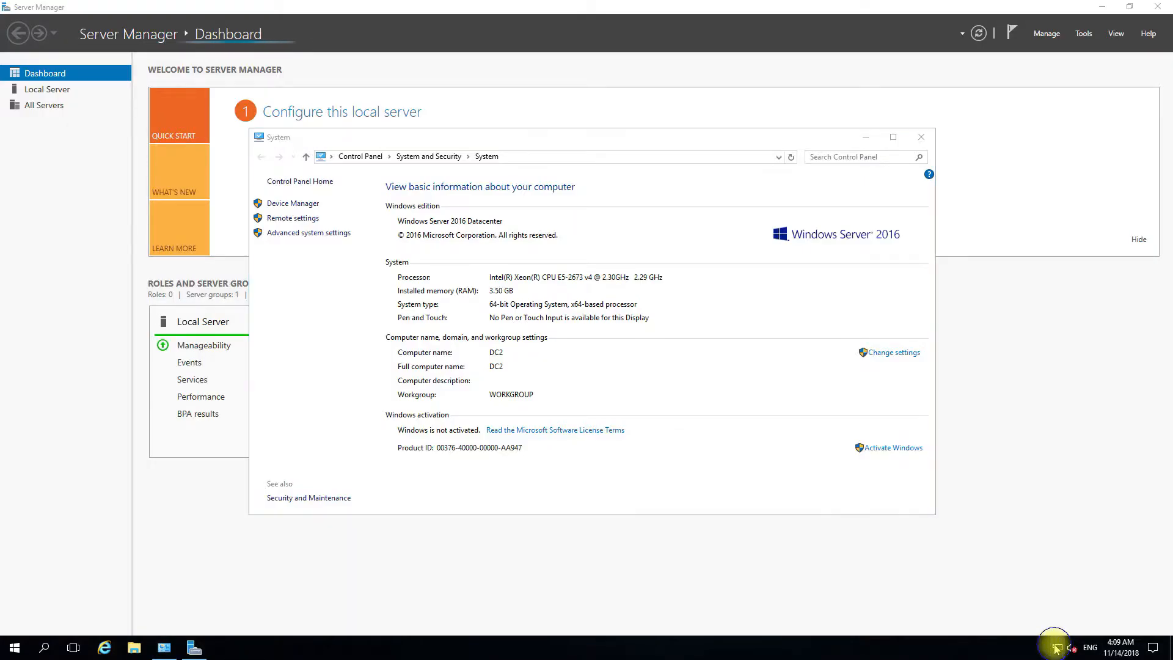
pyautogui.click(1056, 636)
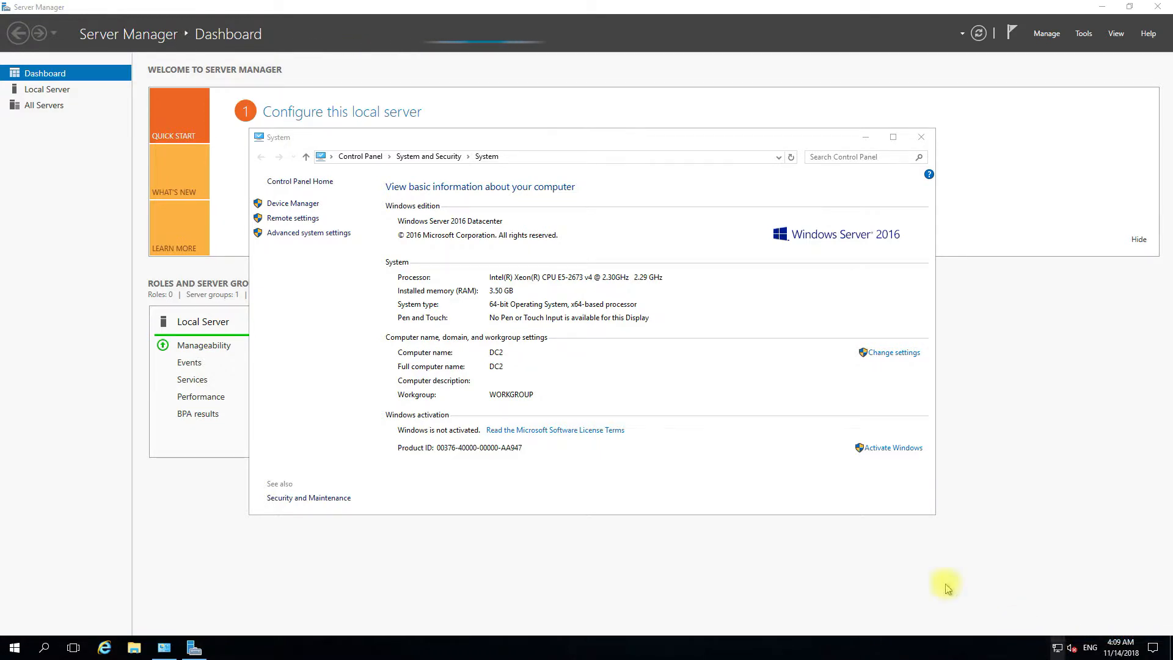
pyautogui.click(665, 245)
pyautogui.click(524, 316)
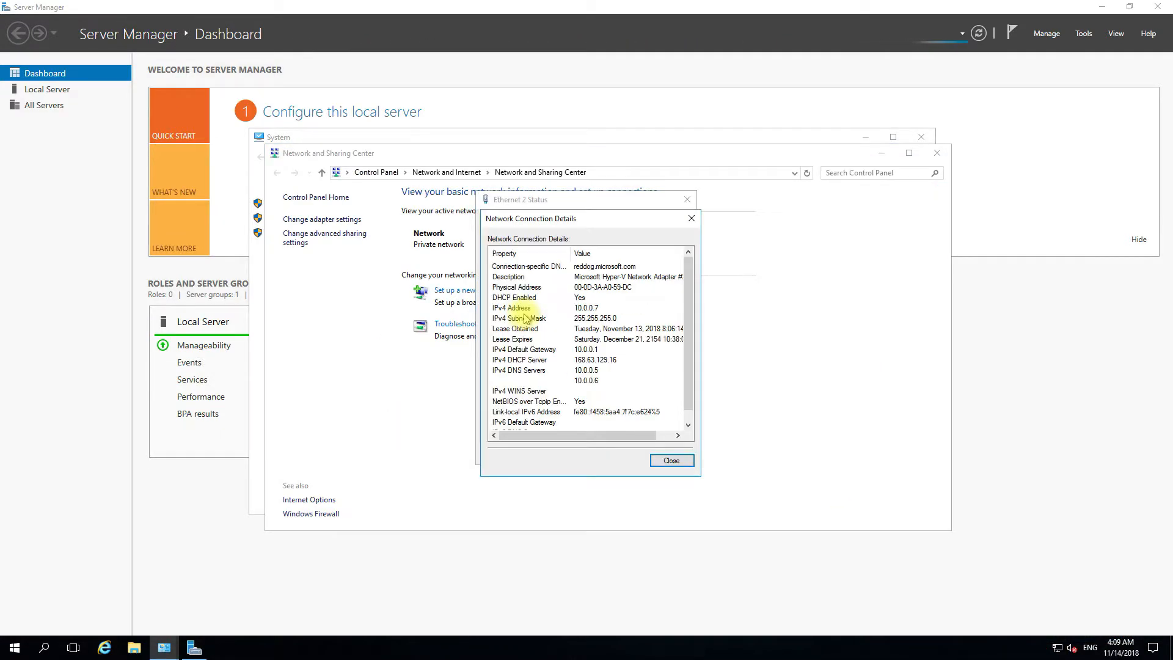
# - Close the connection details, Ethernet 2 status, Network and Sharing Center and System windows
pyautogui.click(661, 462)
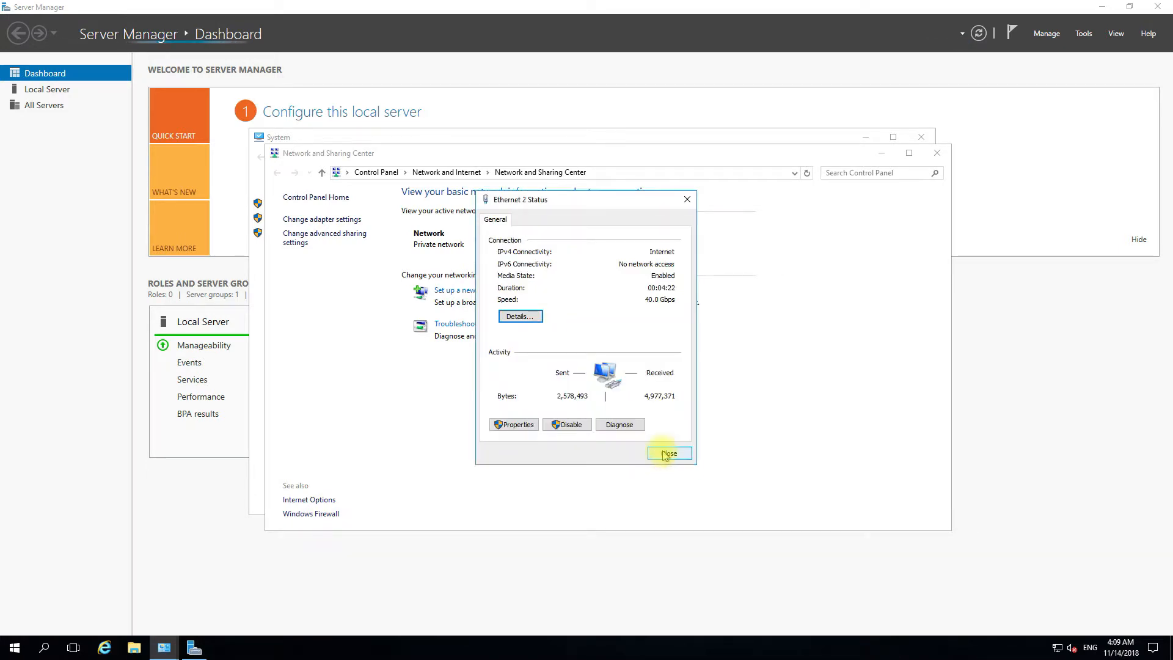
pyautogui.click(656, 450)
pyautogui.click(936, 153)
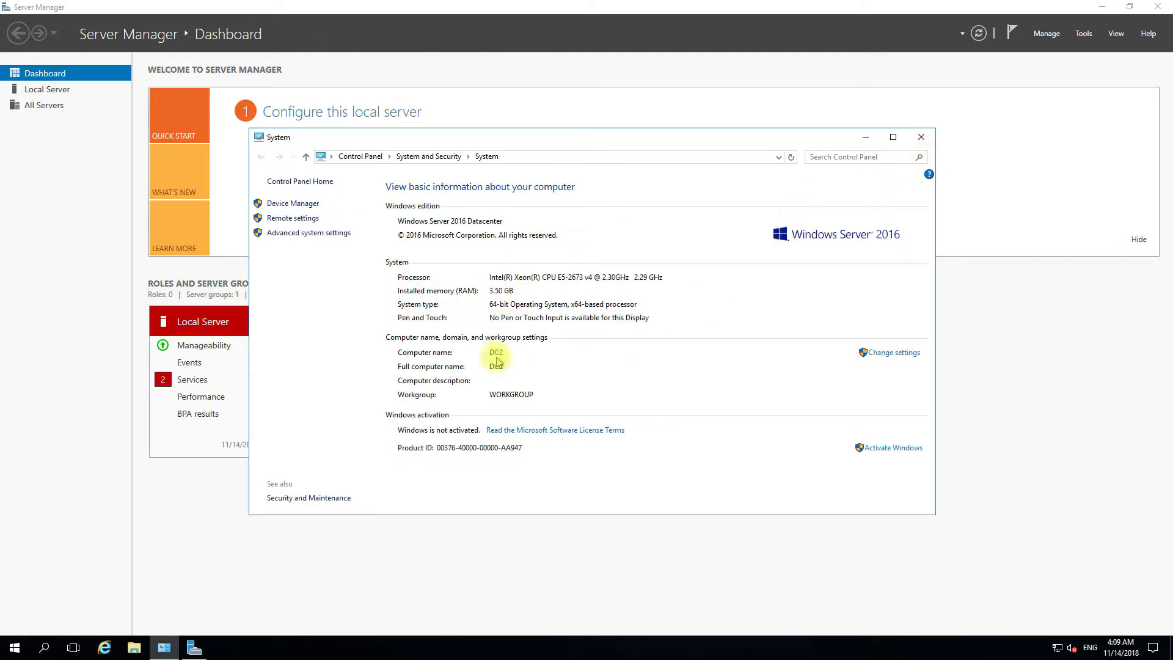
pyautogui.click(923, 138)
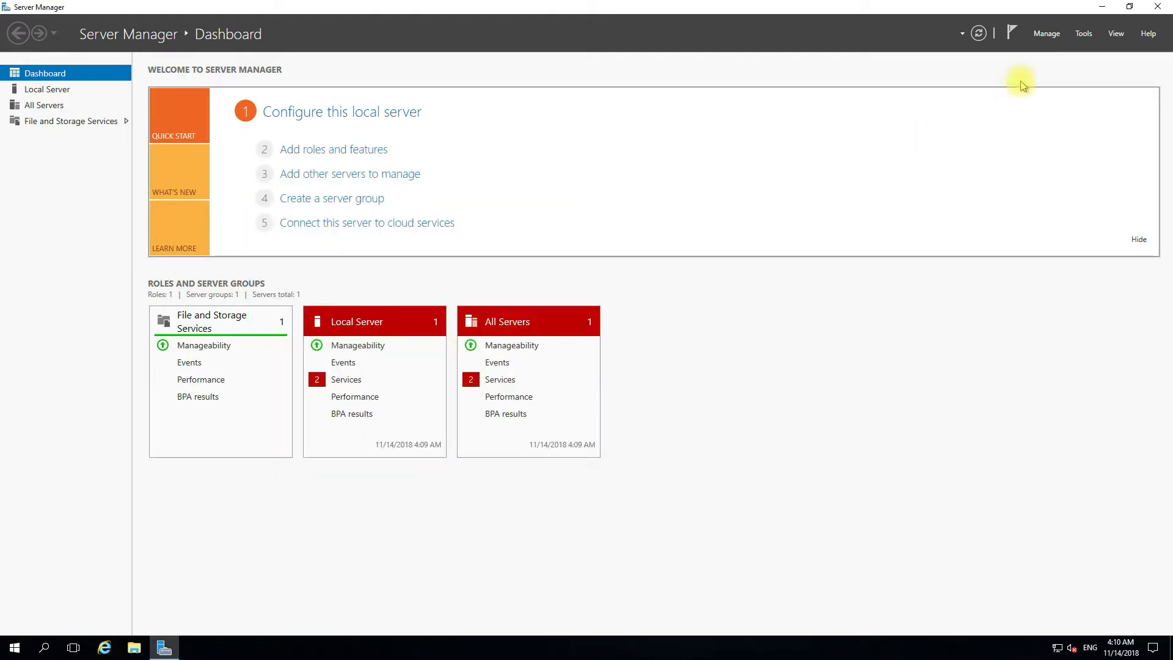
pyautogui.click(1046, 35)
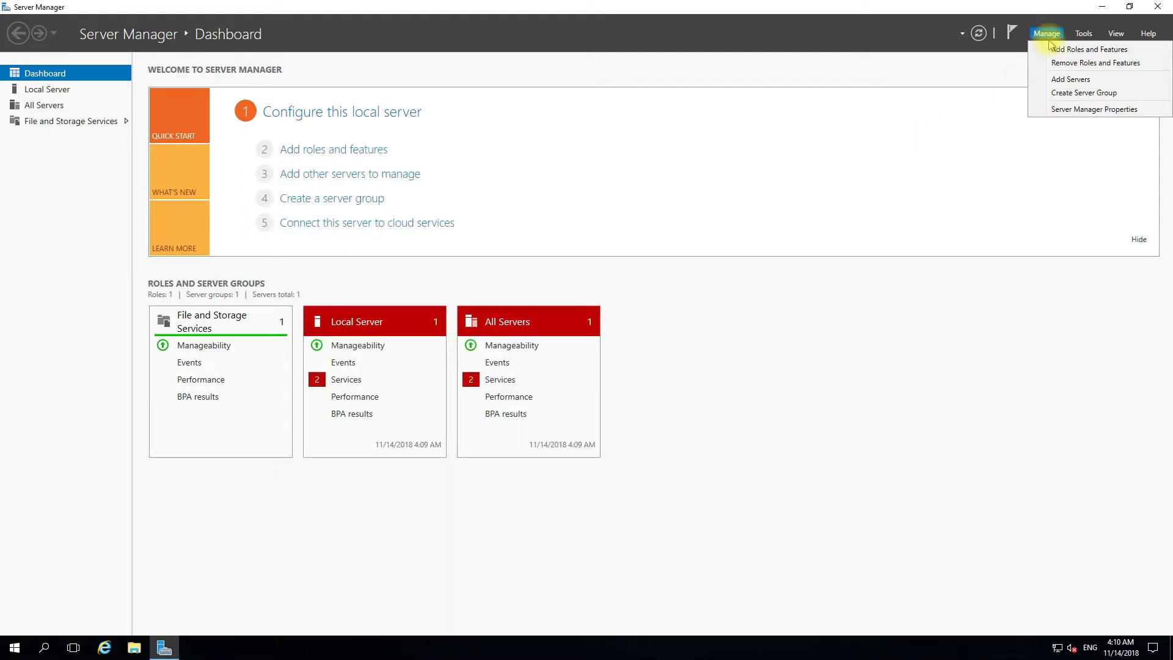
# - Start a role-based installation on DC2 and select AD DS and DNS Server with their required features
pyautogui.click(1055, 48)
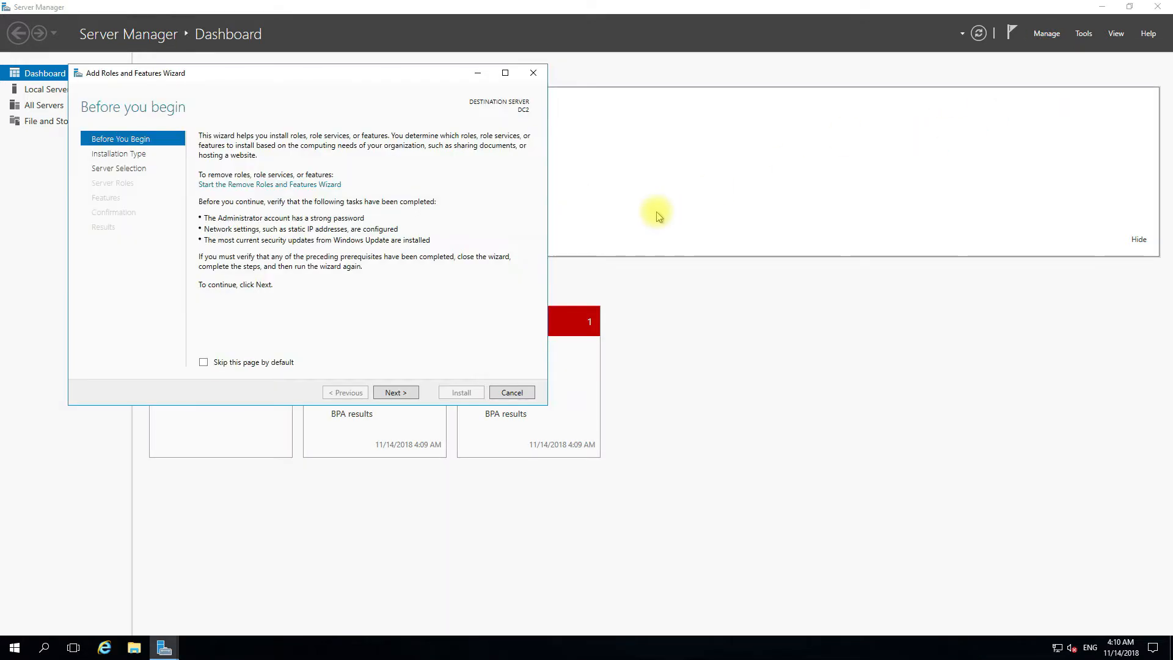
pyautogui.click(403, 392)
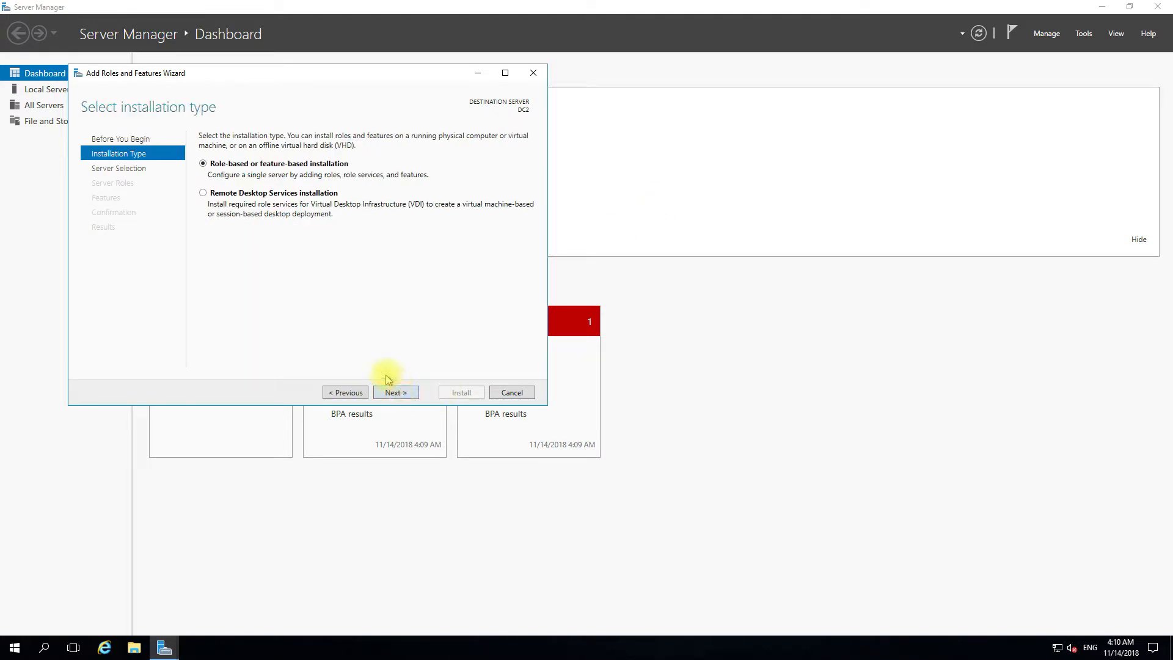
pyautogui.click(405, 396)
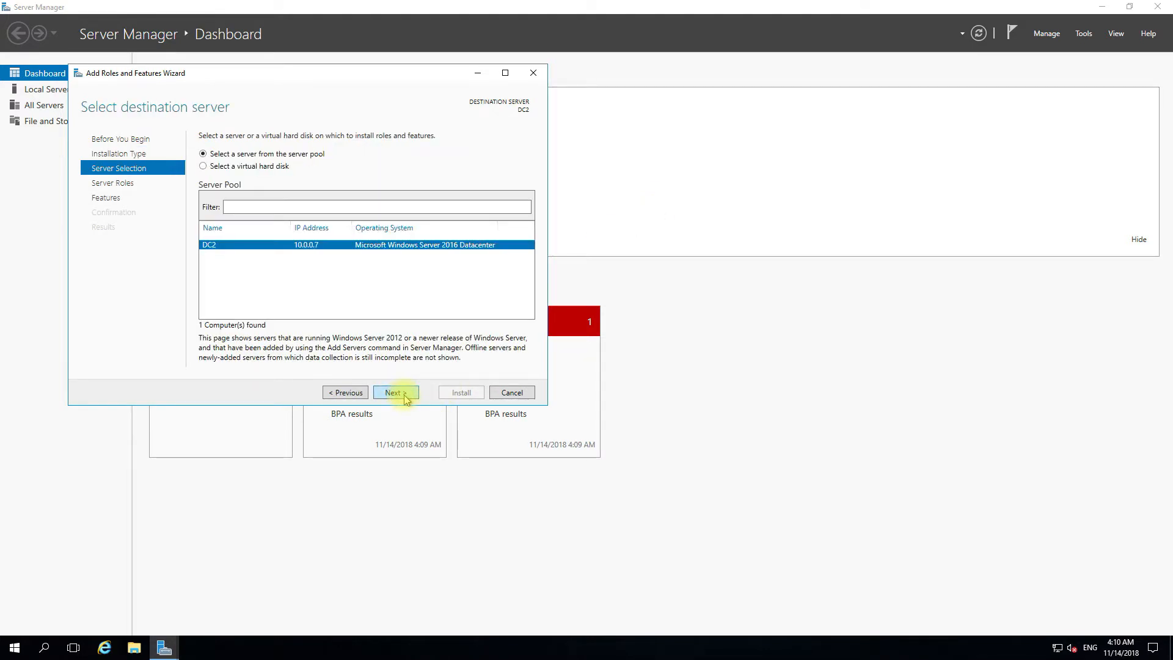
pyautogui.click(405, 396)
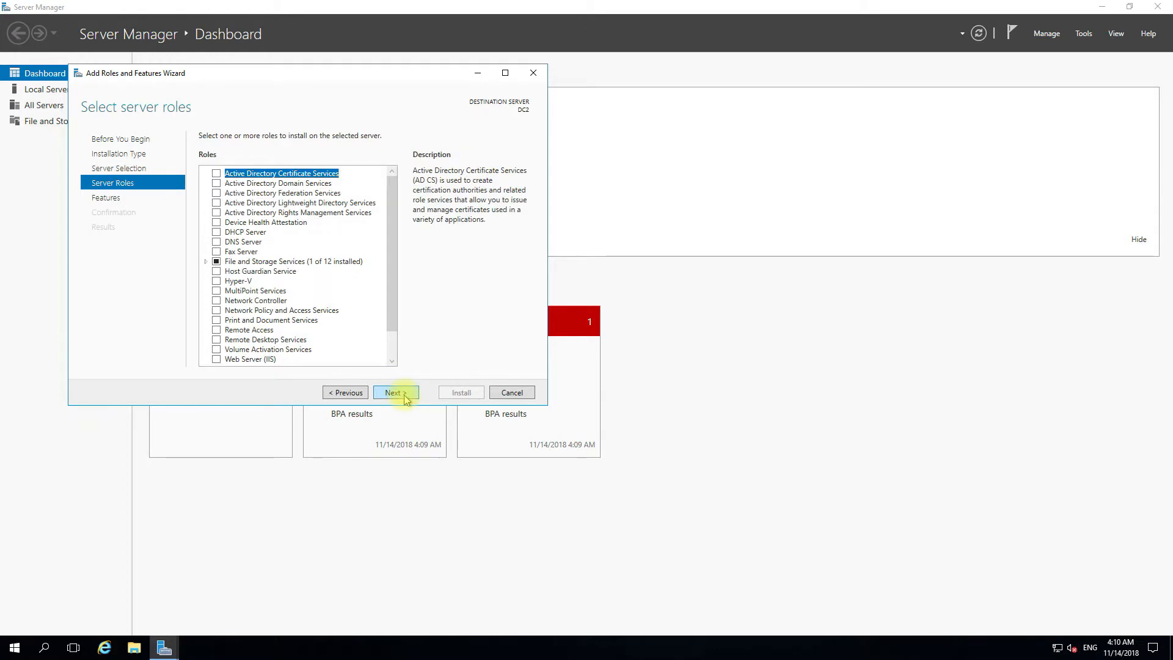
pyautogui.click(216, 183)
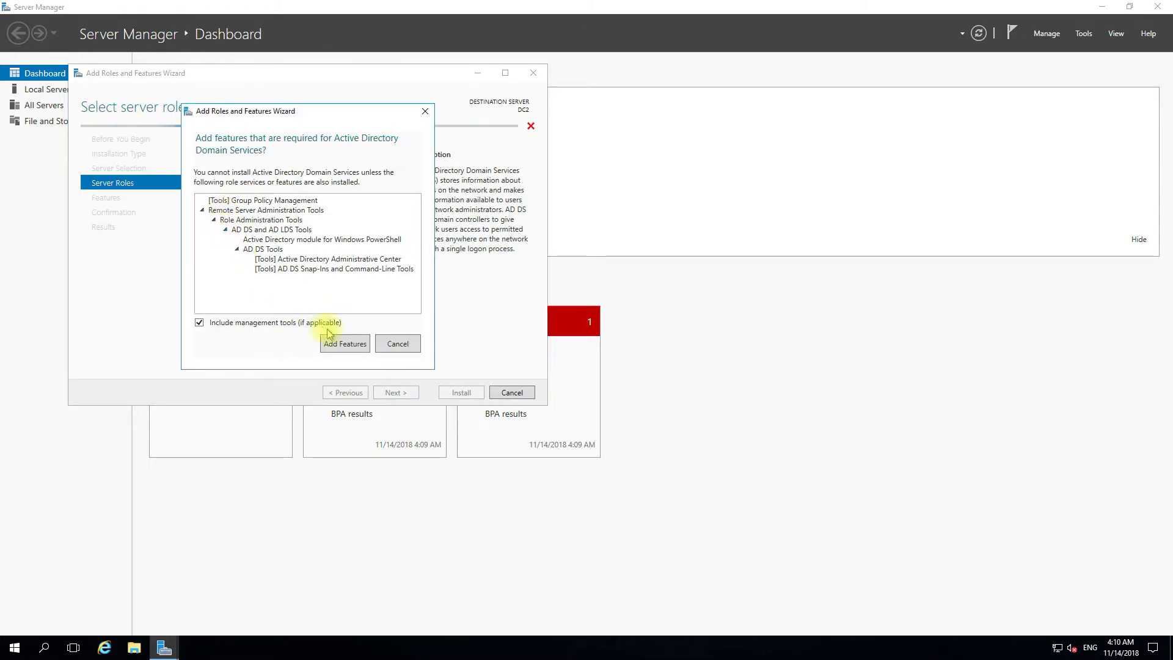
pyautogui.click(346, 344)
pyautogui.click(217, 243)
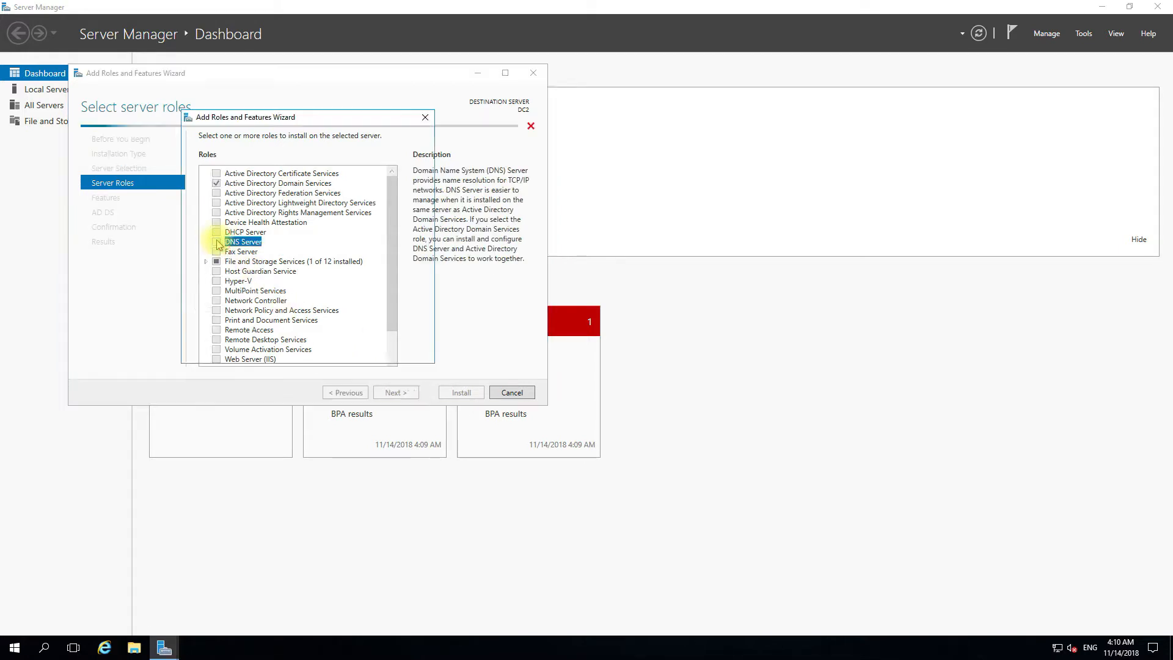
pyautogui.click(345, 337)
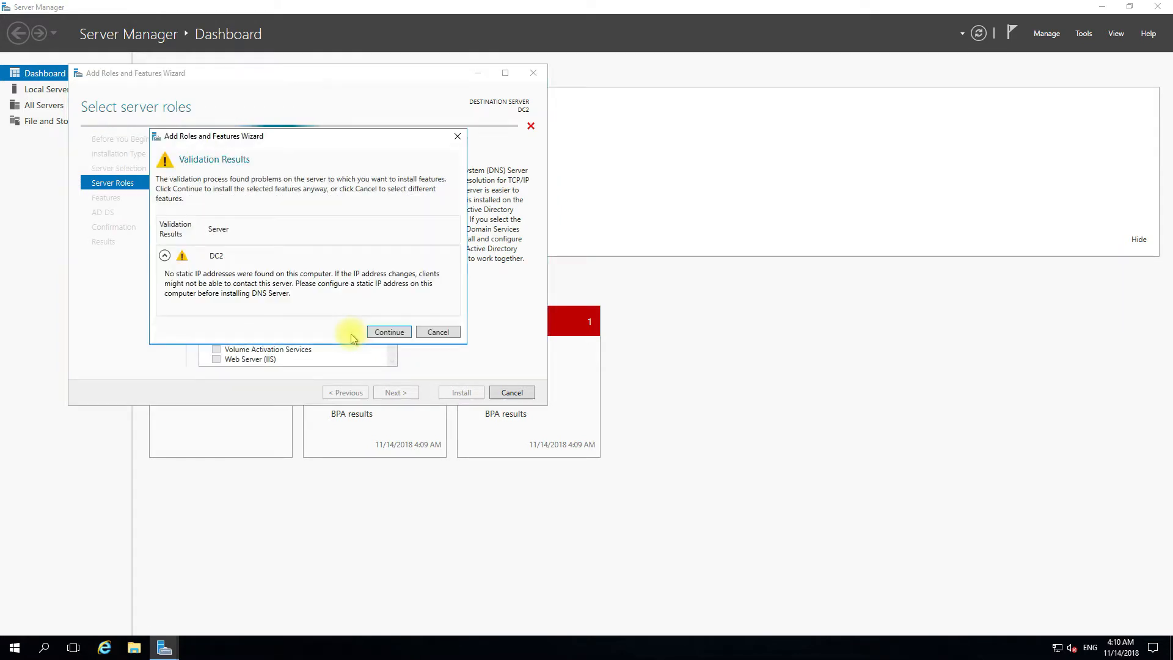
pyautogui.click(391, 333)
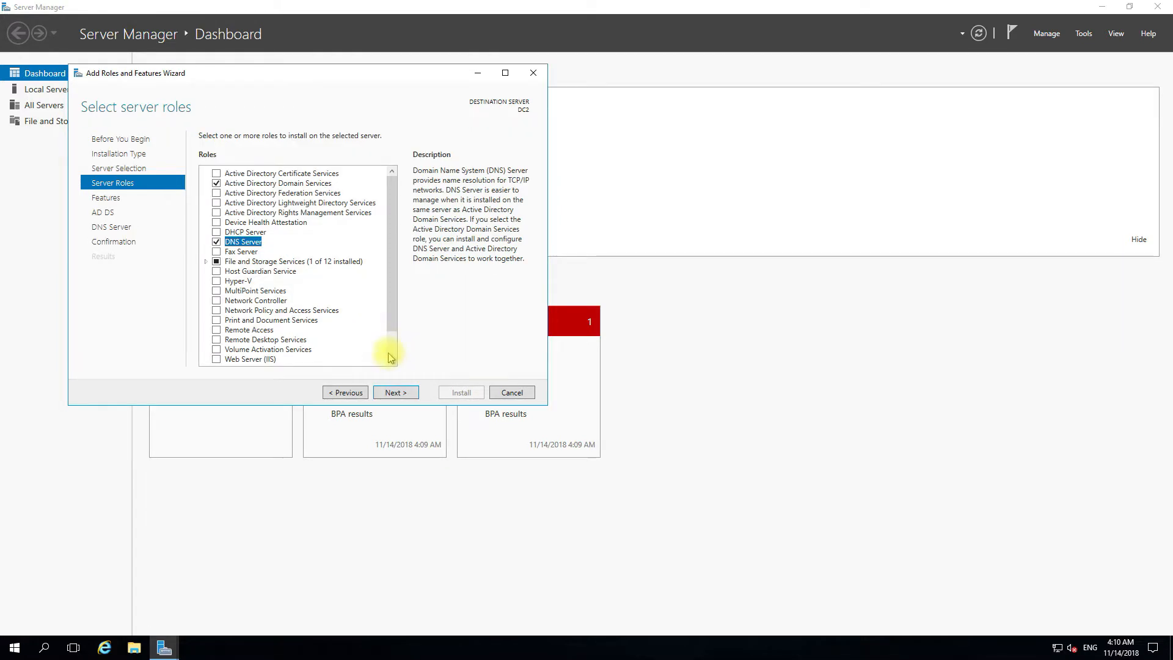
# - Skip extra features and the AD DS and DNS information pages, then begin the installation
pyautogui.click(391, 392)
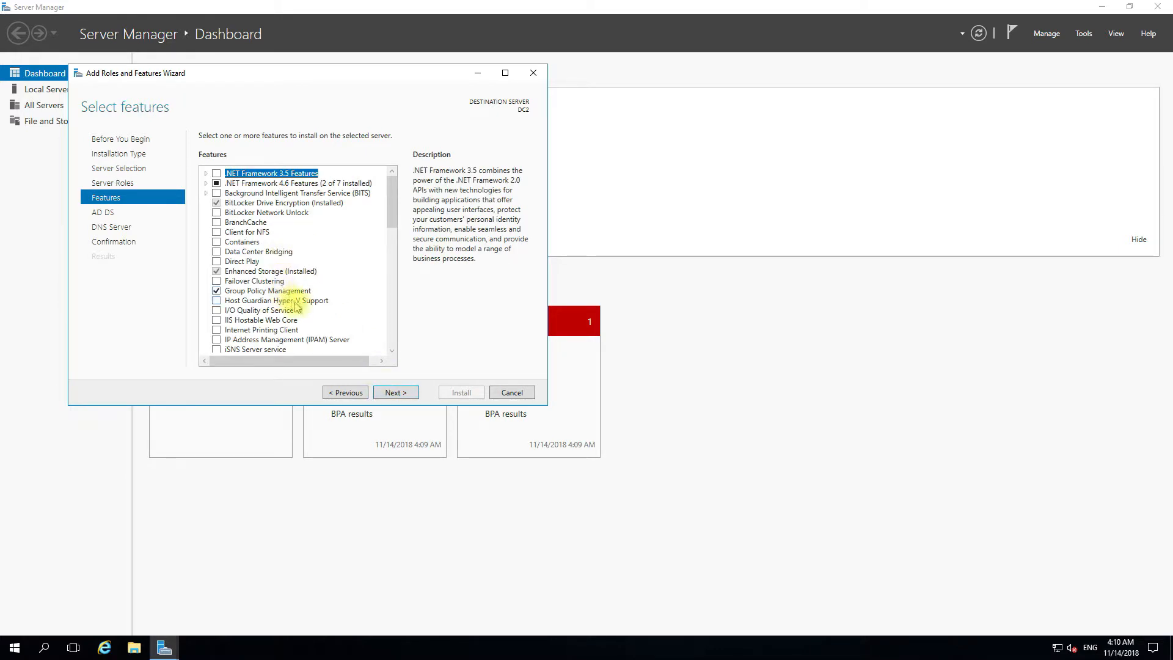
pyautogui.click(405, 395)
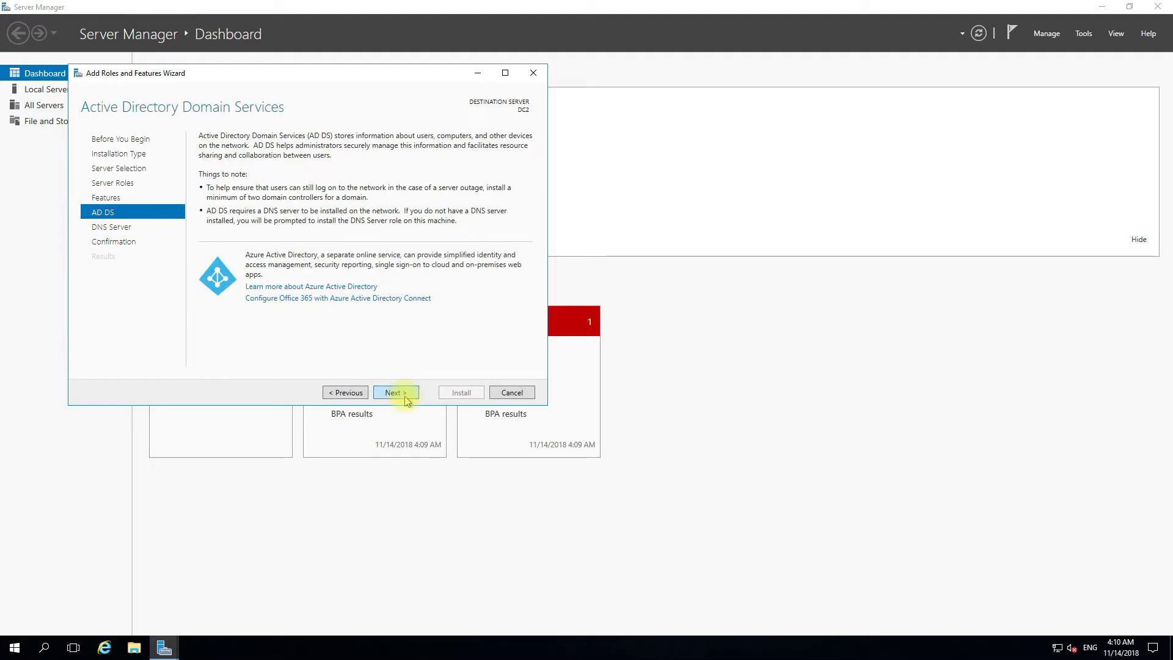
pyautogui.click(408, 396)
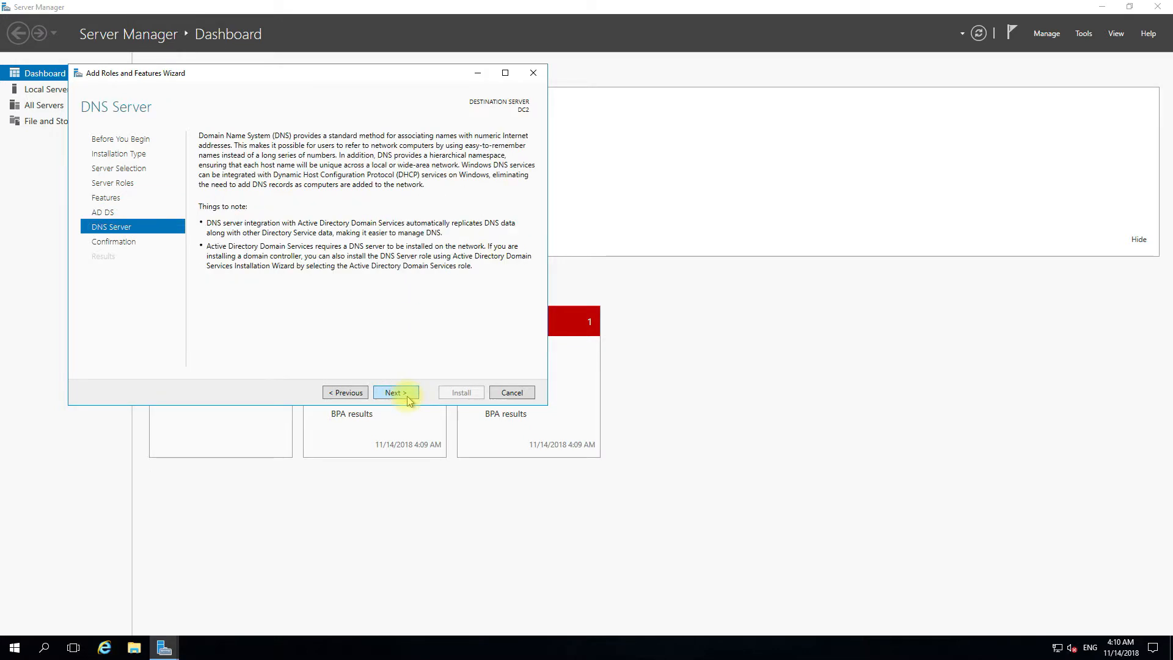
pyautogui.click(408, 397)
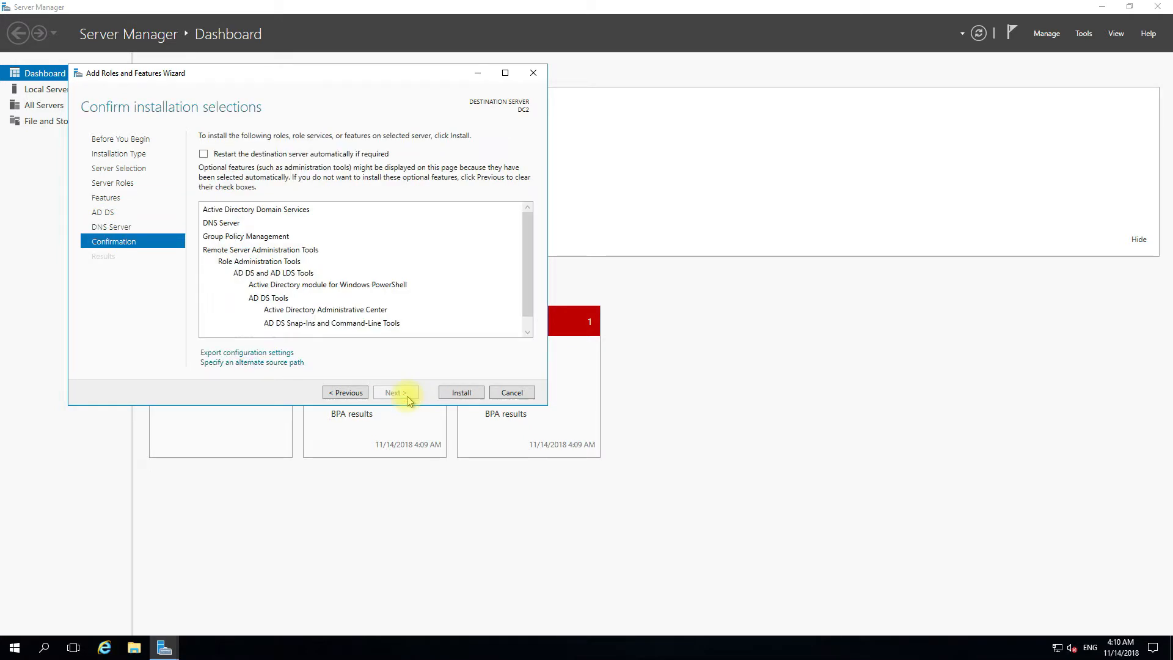
pyautogui.click(459, 393)
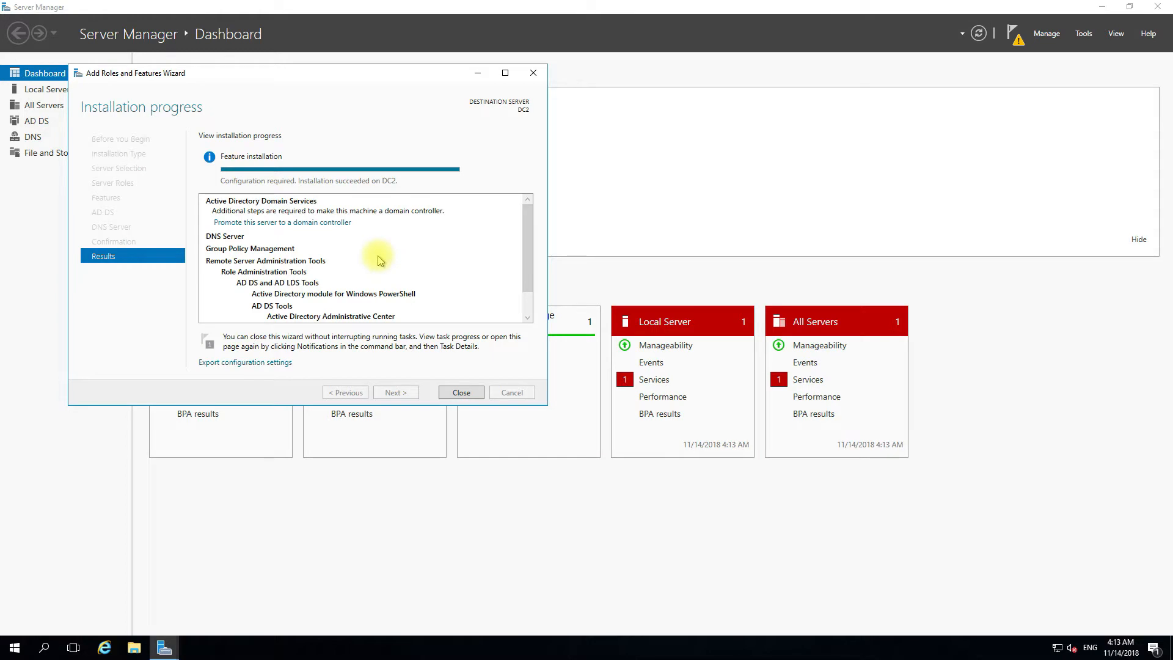
# - Close the finished installation wizard and view the post-deployment configuration notification
pyautogui.click(462, 392)
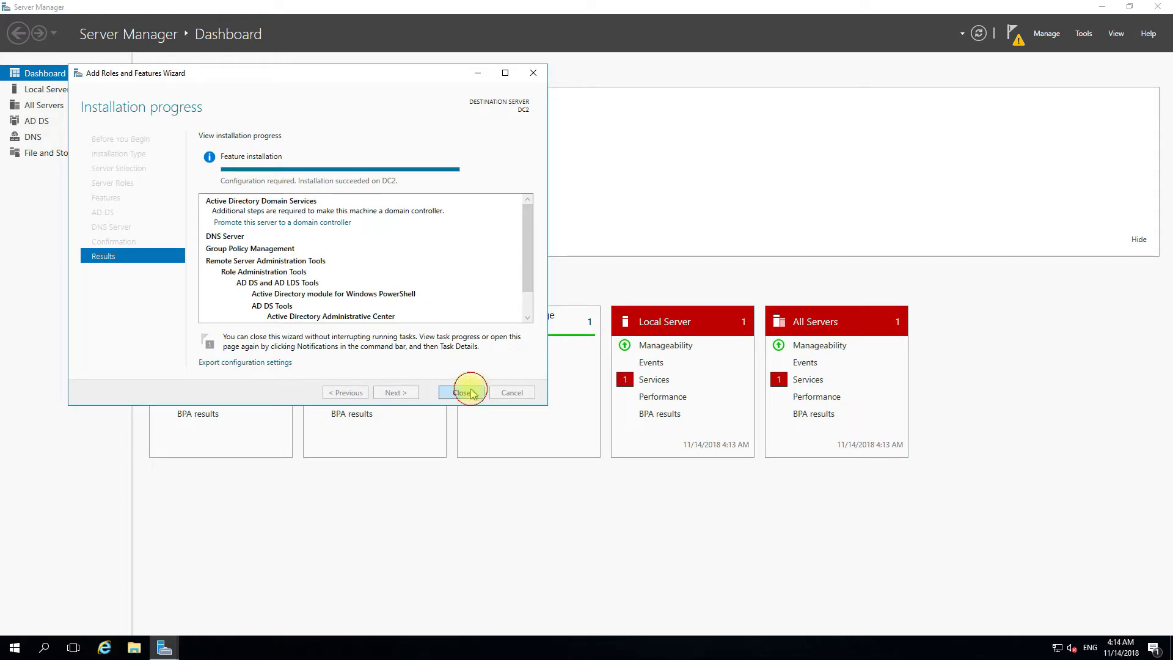
pyautogui.click(1016, 39)
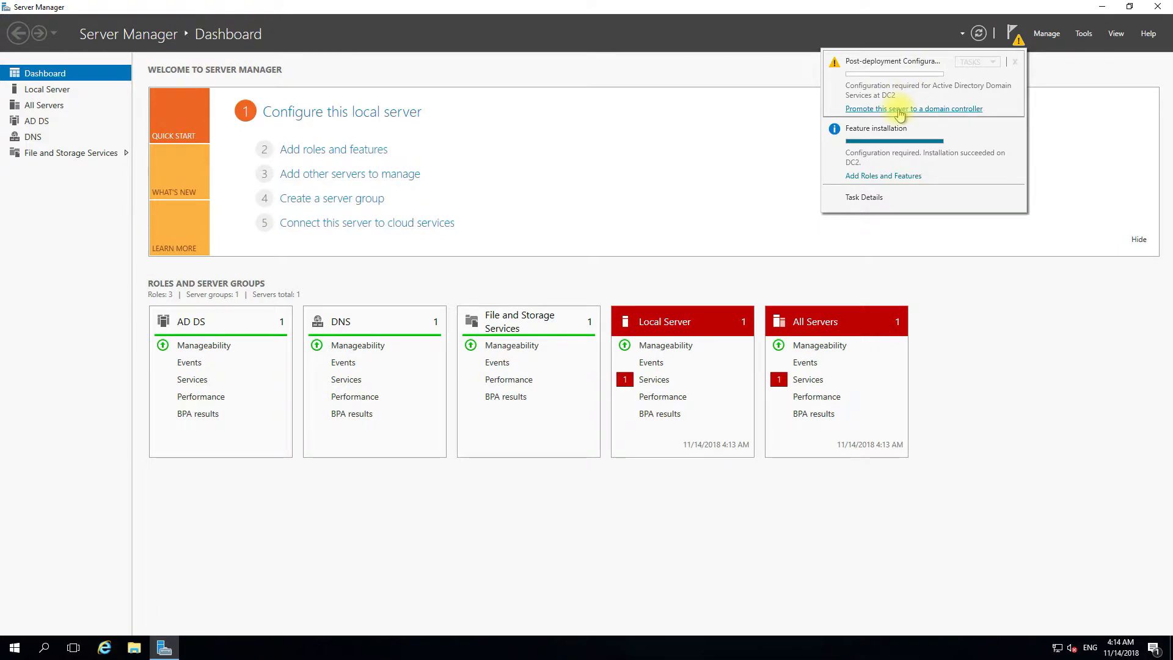
# - Launch DC promotion for DC2 and confirm 'ping yourcomputer.in' succeeds from an admin Command Prompt
pyautogui.click(900, 110)
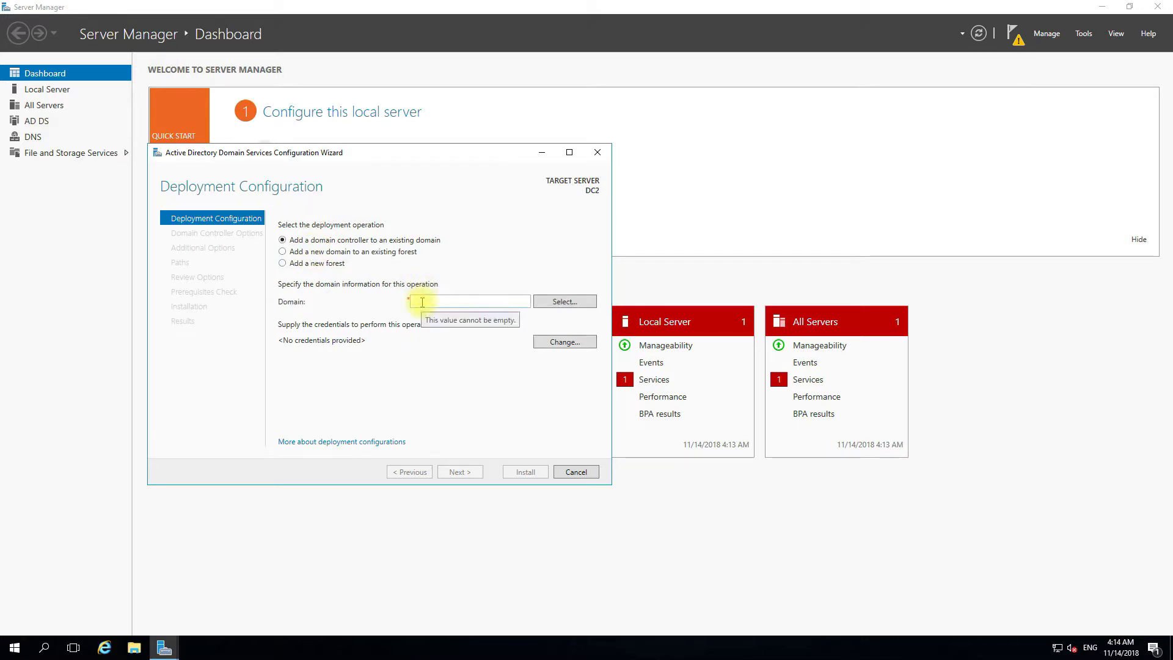
pyautogui.rightClick(13, 649)
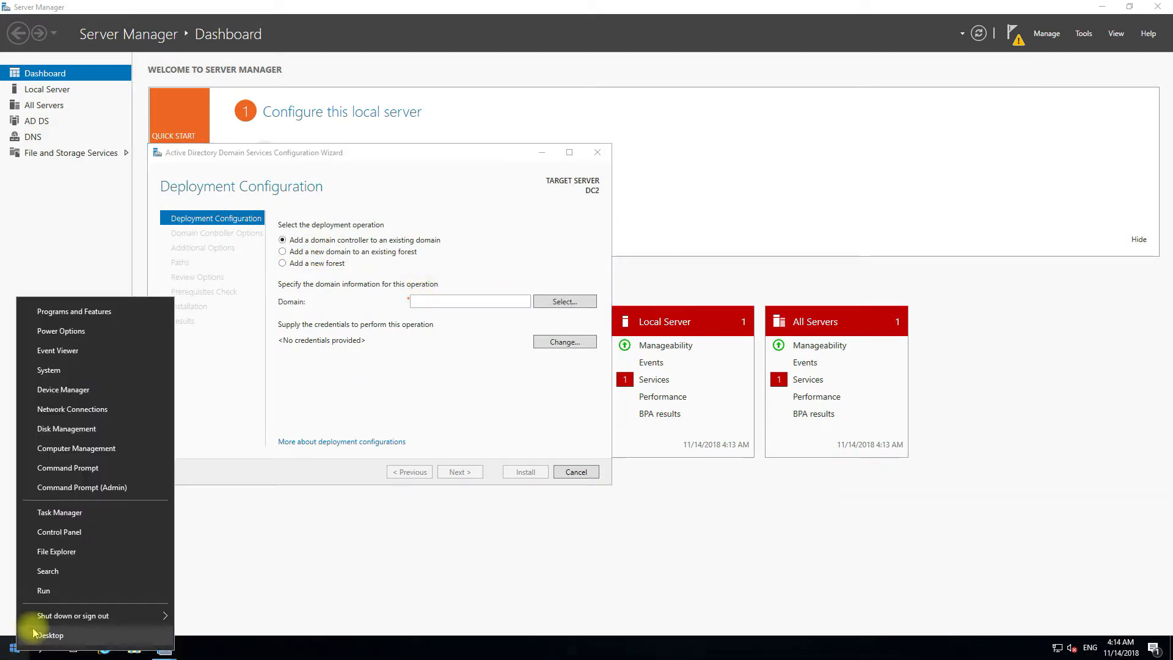
pyautogui.click(73, 469)
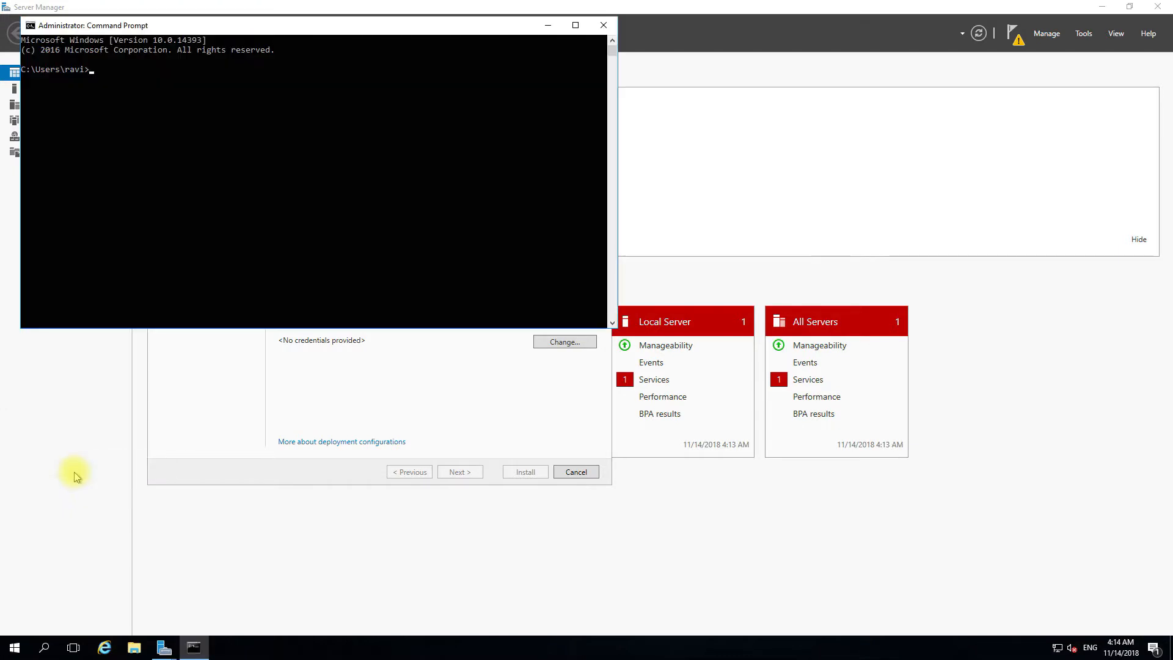
pyautogui.write('ping yourcomputer.in')
pyautogui.press('Return')
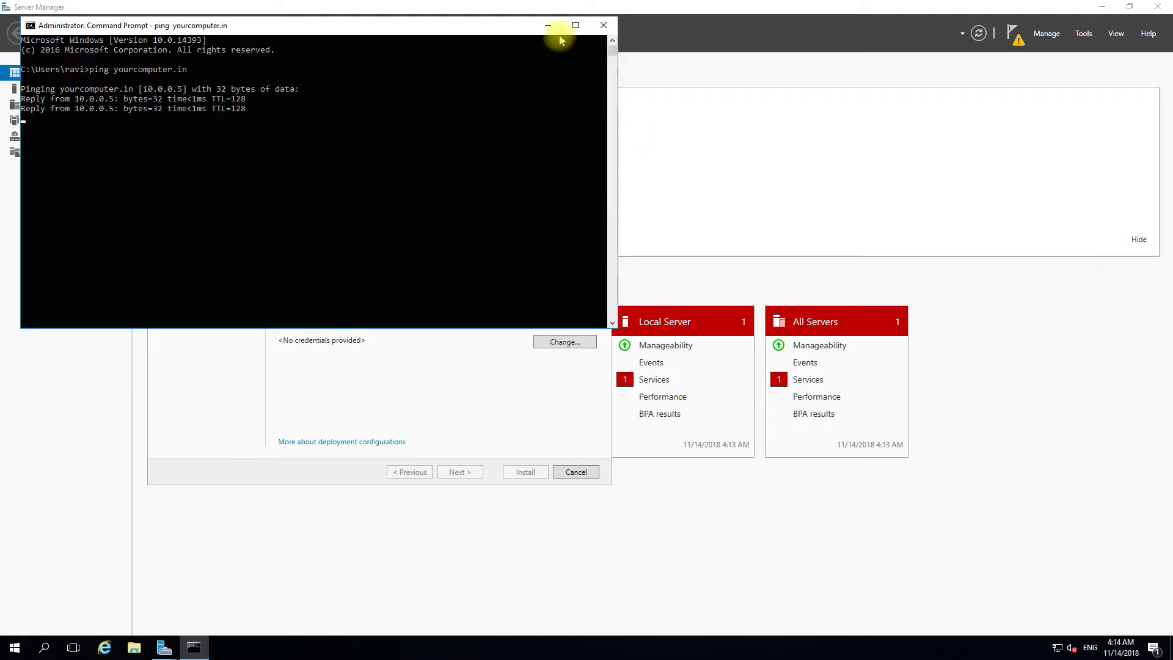
pyautogui.click(548, 26)
pyautogui.click(427, 302)
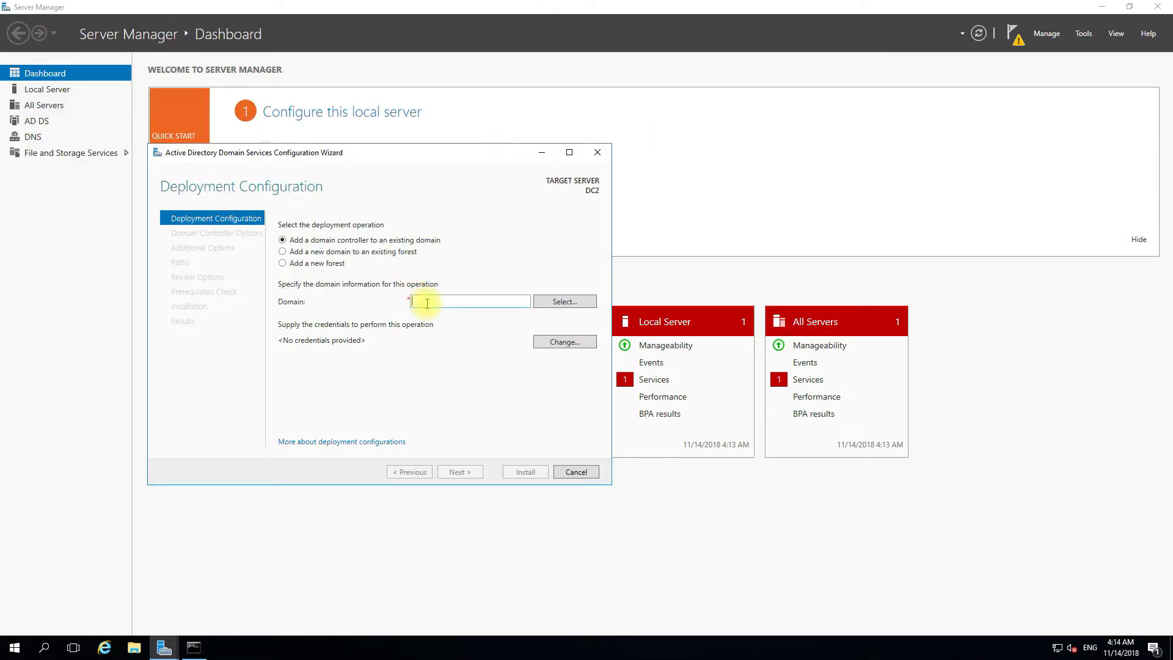
# - Enter yourcomputer.in as the existing domain and supply a domain user name and password
pyautogui.write('yourcomputer.in')
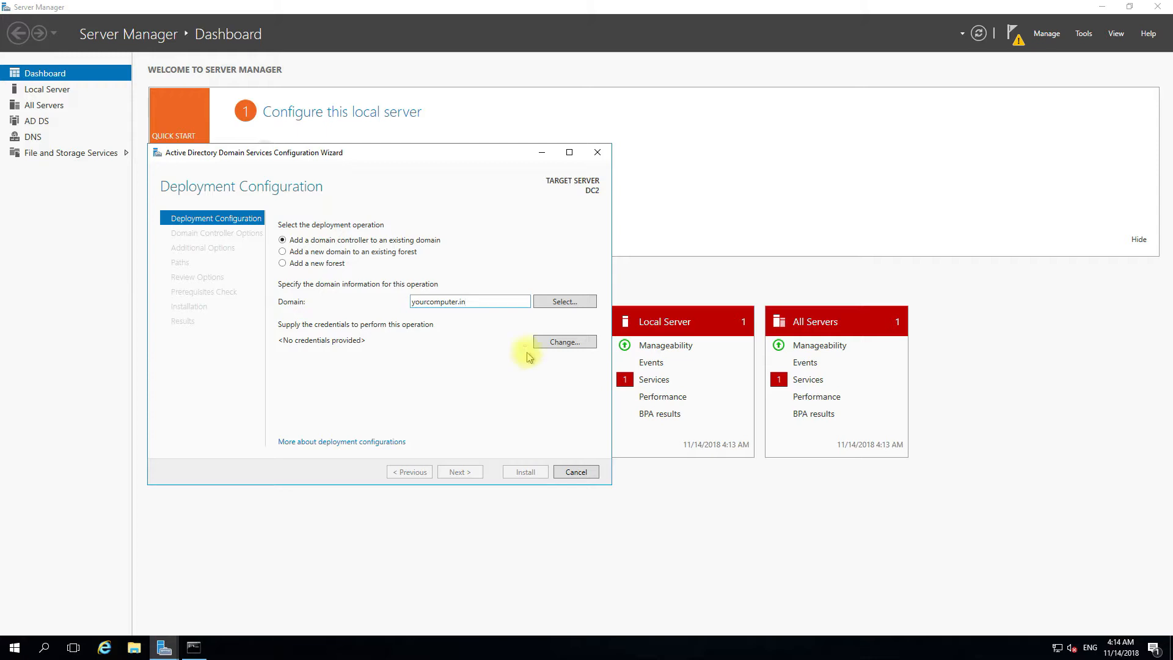
pyautogui.click(563, 347)
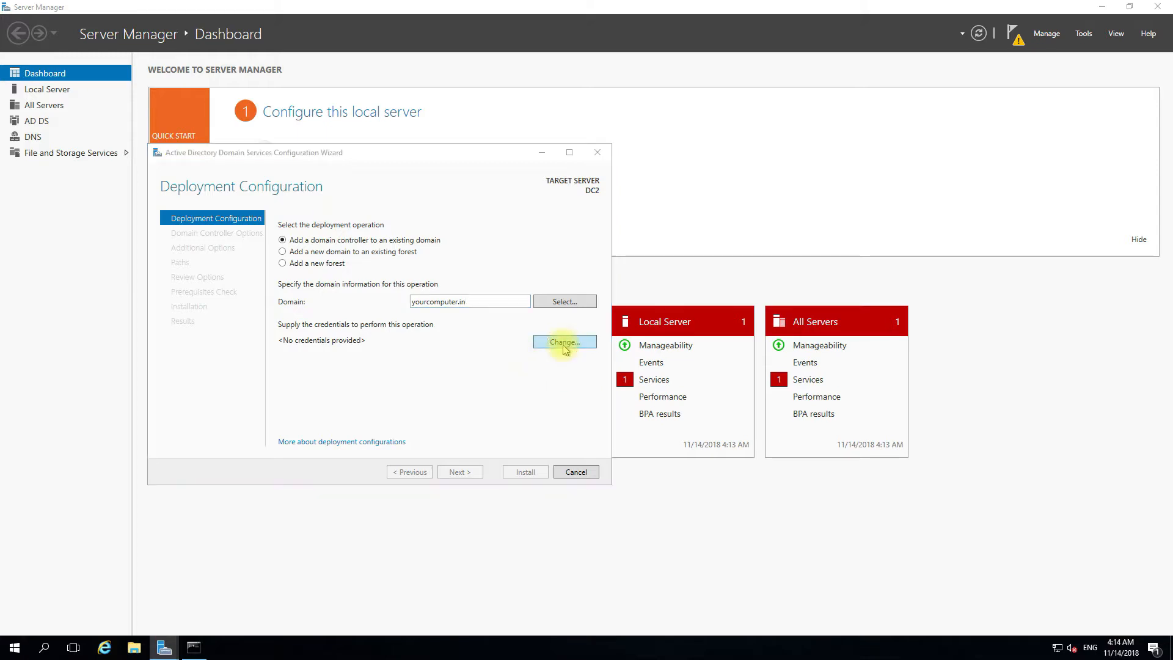
pyautogui.write('yourcomputer\\rav')
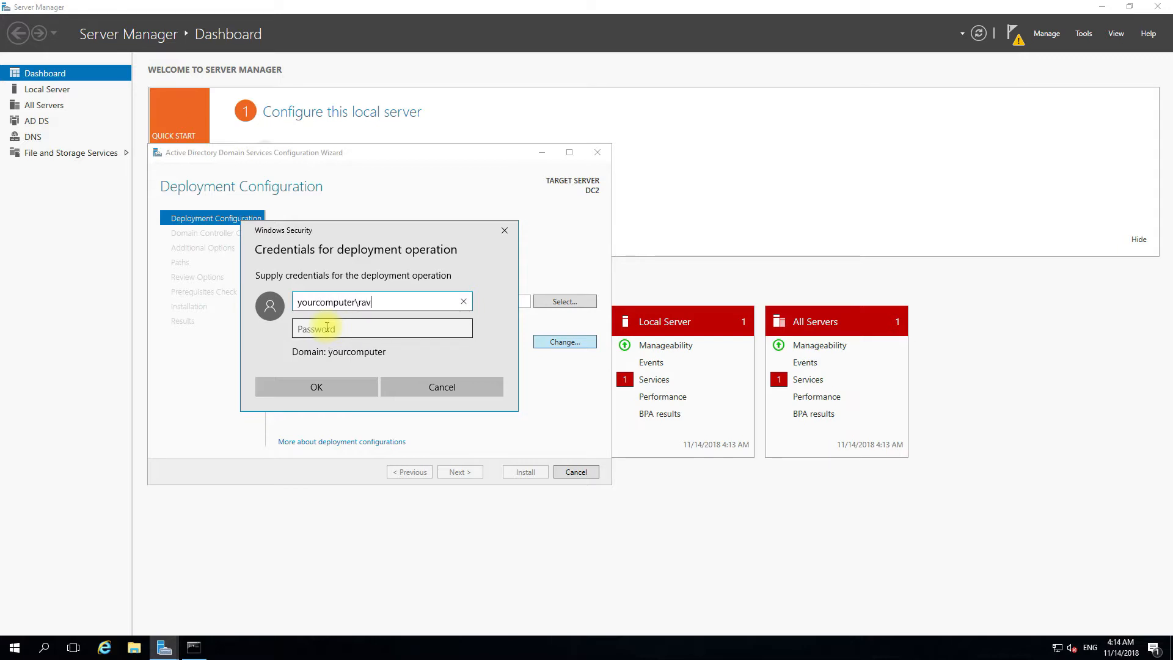
pyautogui.write('i')
pyautogui.press('Tab')
pyautogui.write('•••••••')
pyautogui.hotkey('ctrl', 'a')
pyautogui.press('BackSpace')
pyautogui.write('•')
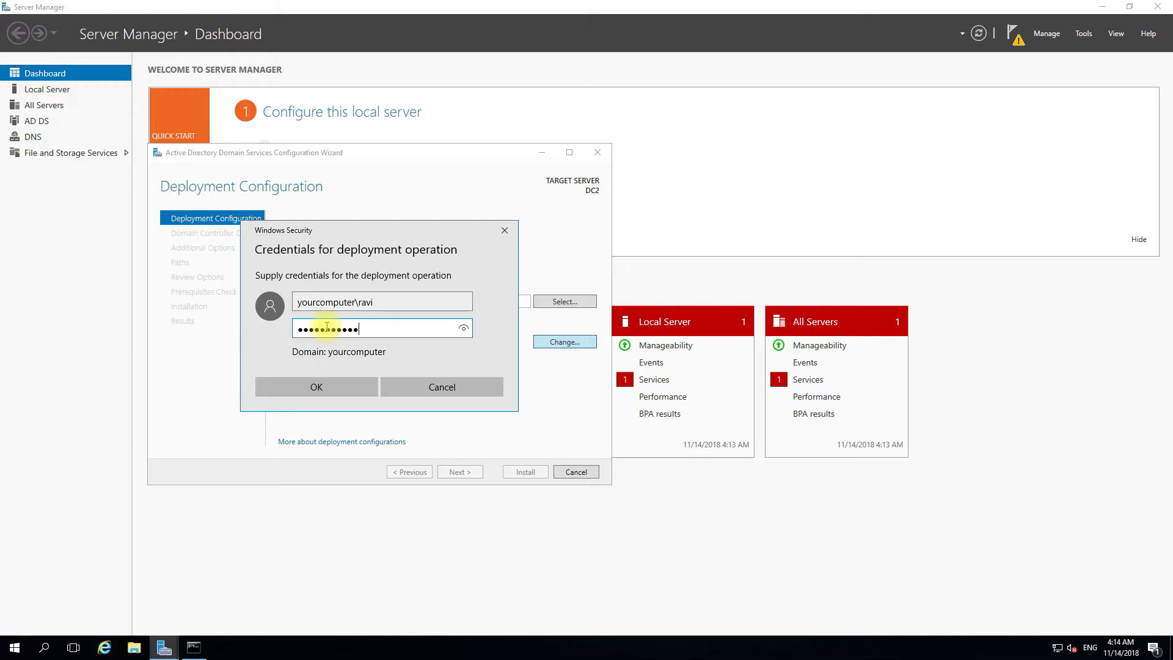
pyautogui.click(312, 386)
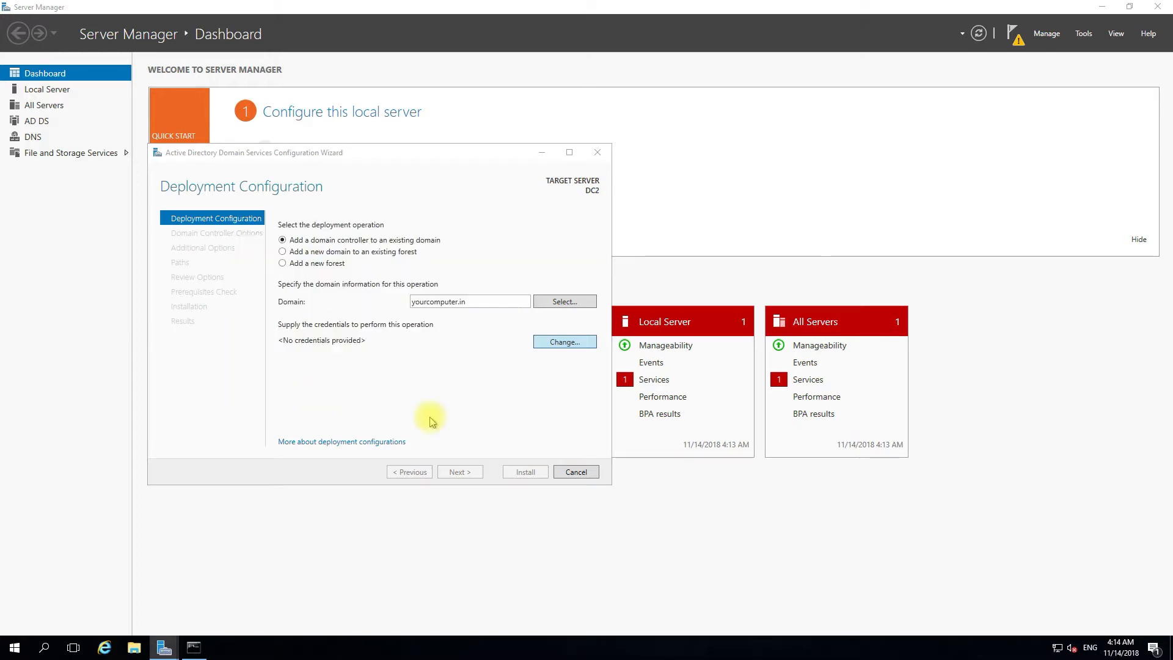
# - Enter and confirm the Directory Services Restore Mode password on Domain Controller Options
pyautogui.click(468, 472)
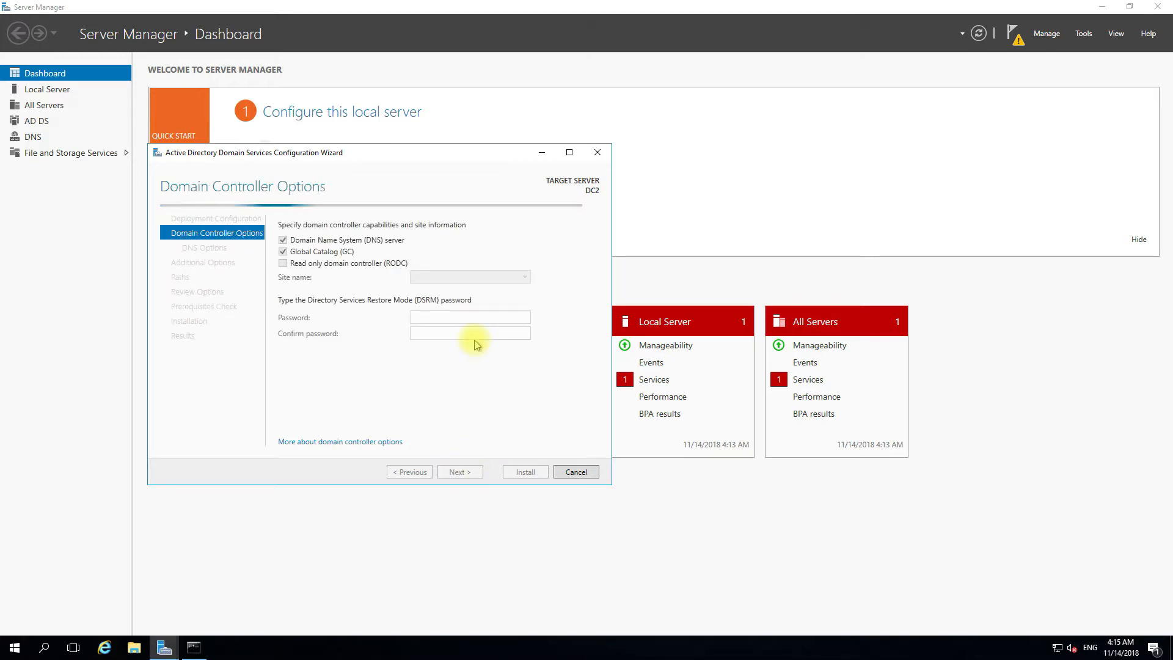
pyautogui.click(437, 316)
pyautogui.write('Password123')
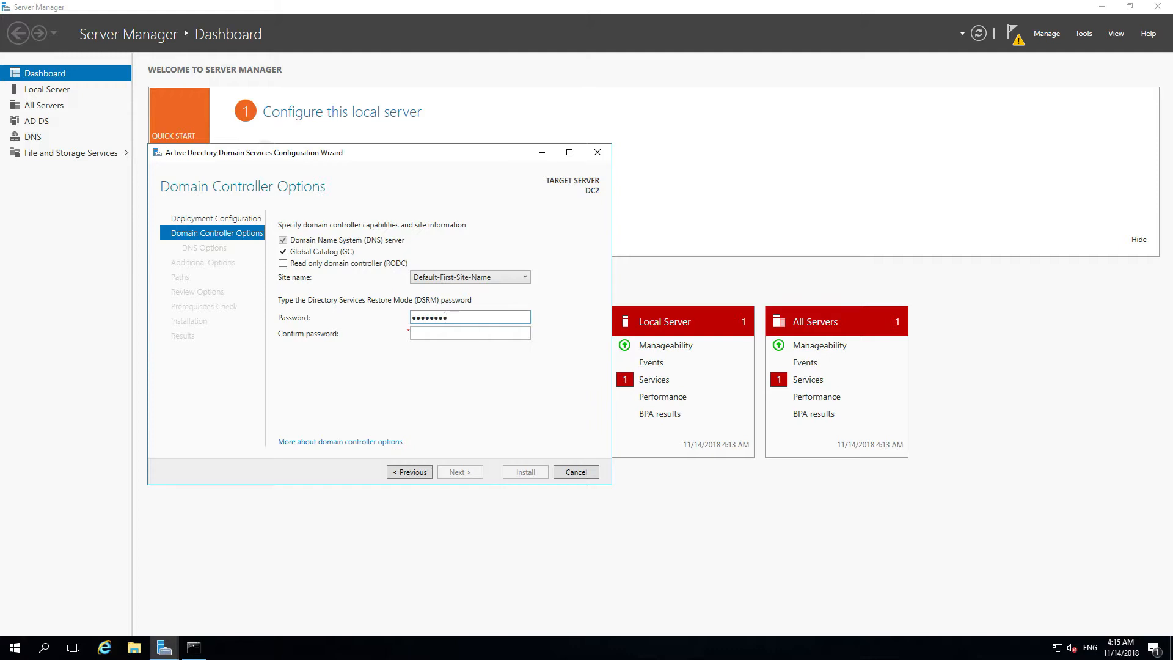
pyautogui.press('Tab')
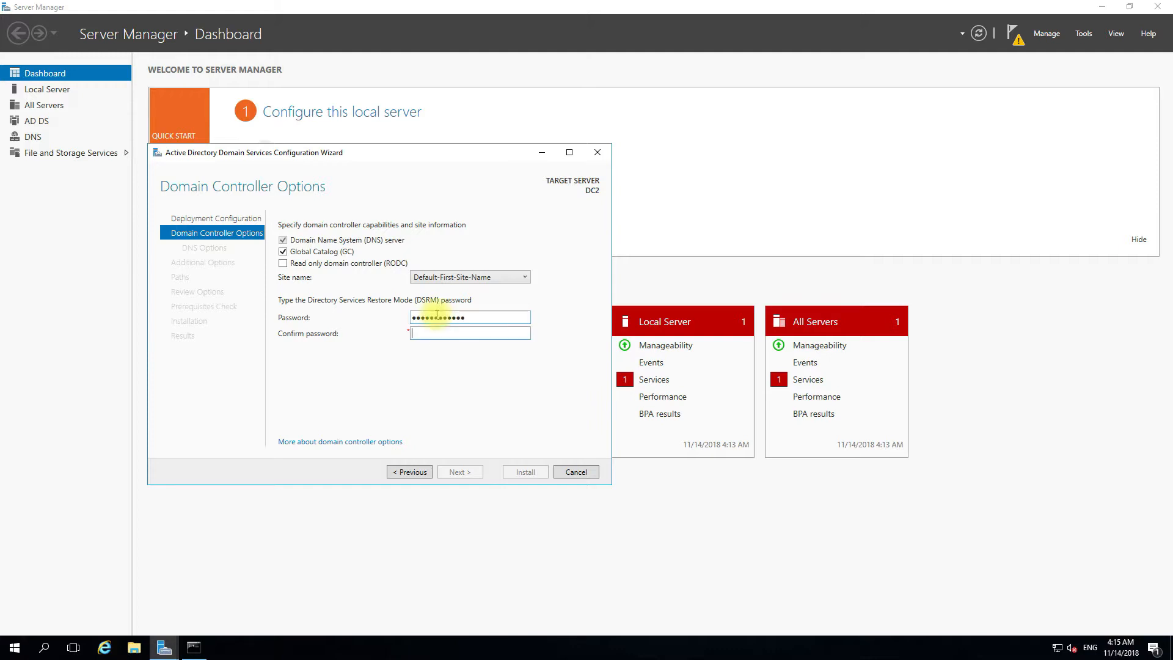
pyautogui.write('Password123')
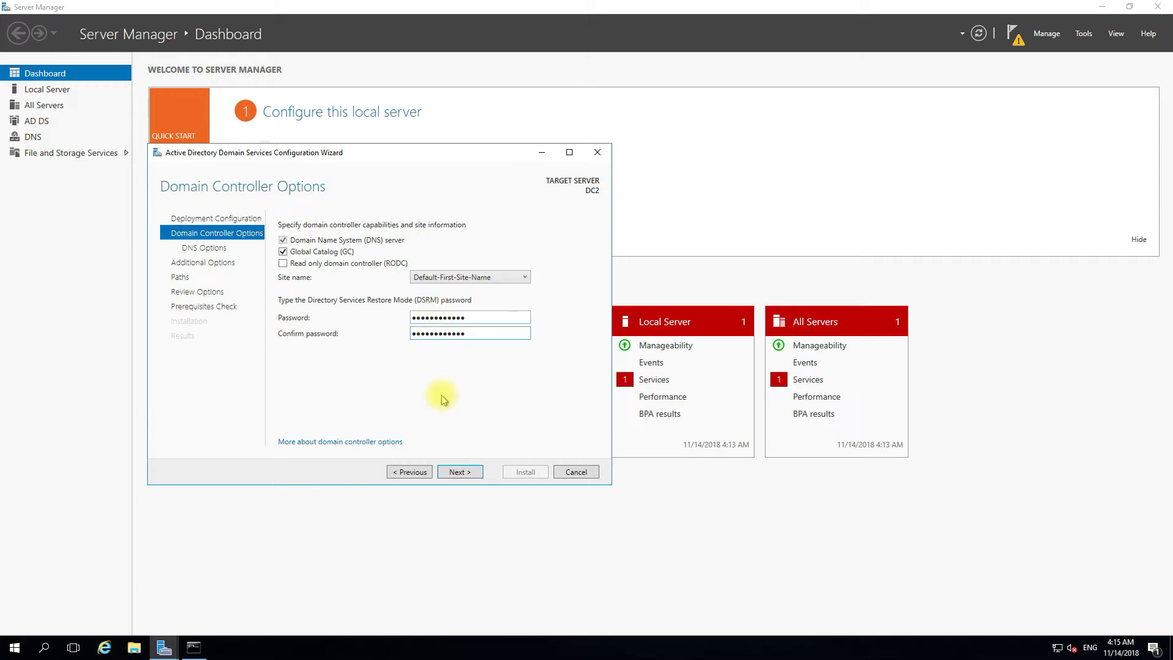
# - Keep default DNS, additional, path and preparation options and reach Review Options
pyautogui.click(456, 474)
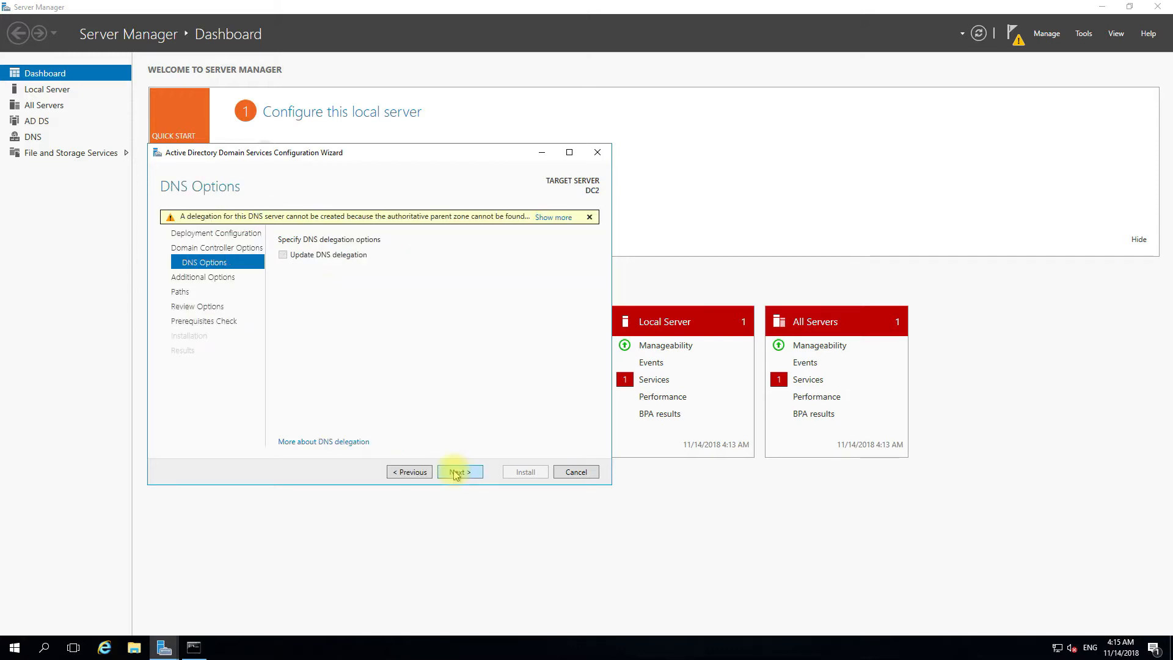
pyautogui.click(455, 472)
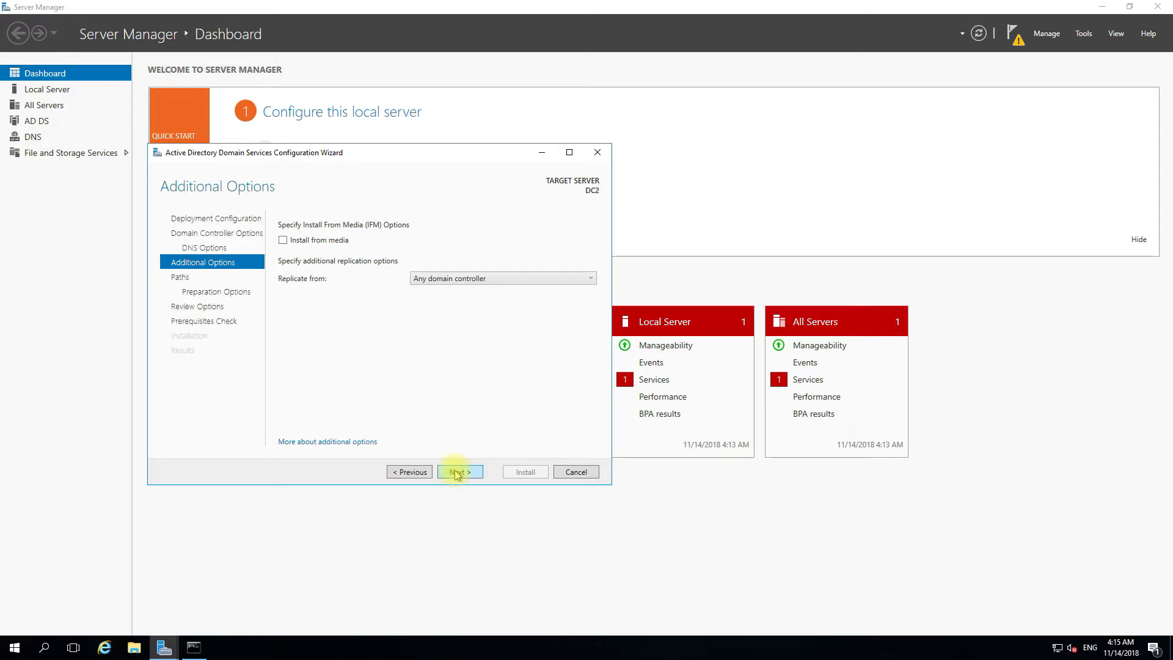
pyautogui.click(456, 473)
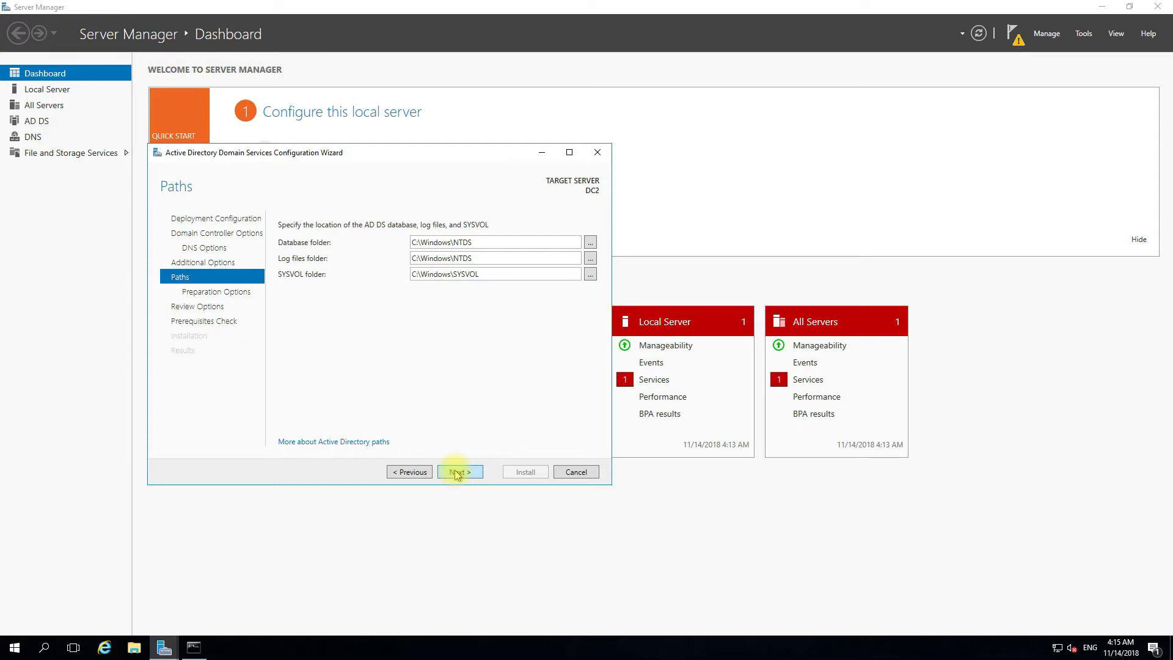
pyautogui.click(456, 473)
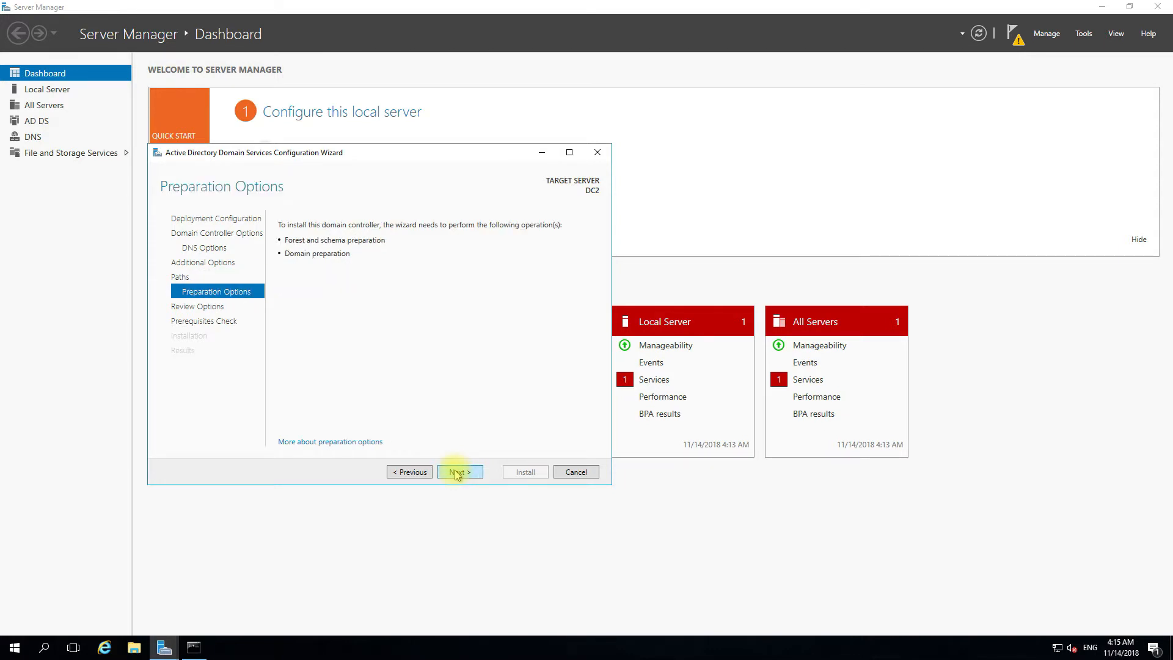
pyautogui.click(456, 473)
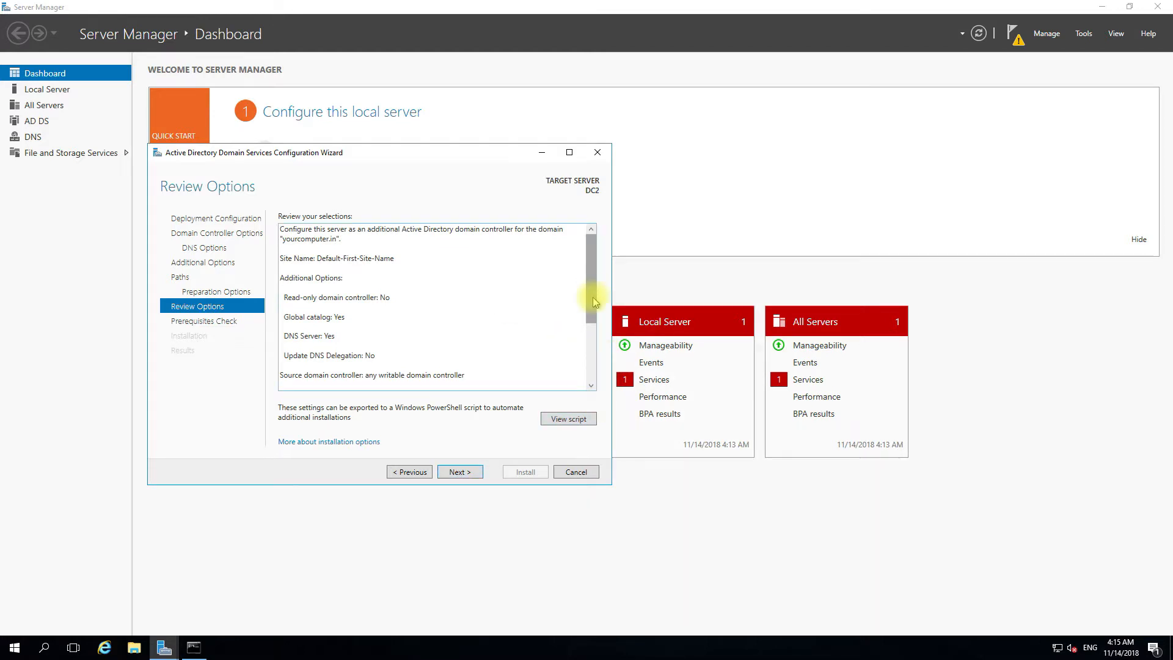
pyautogui.scroll(-3, 589, 348)
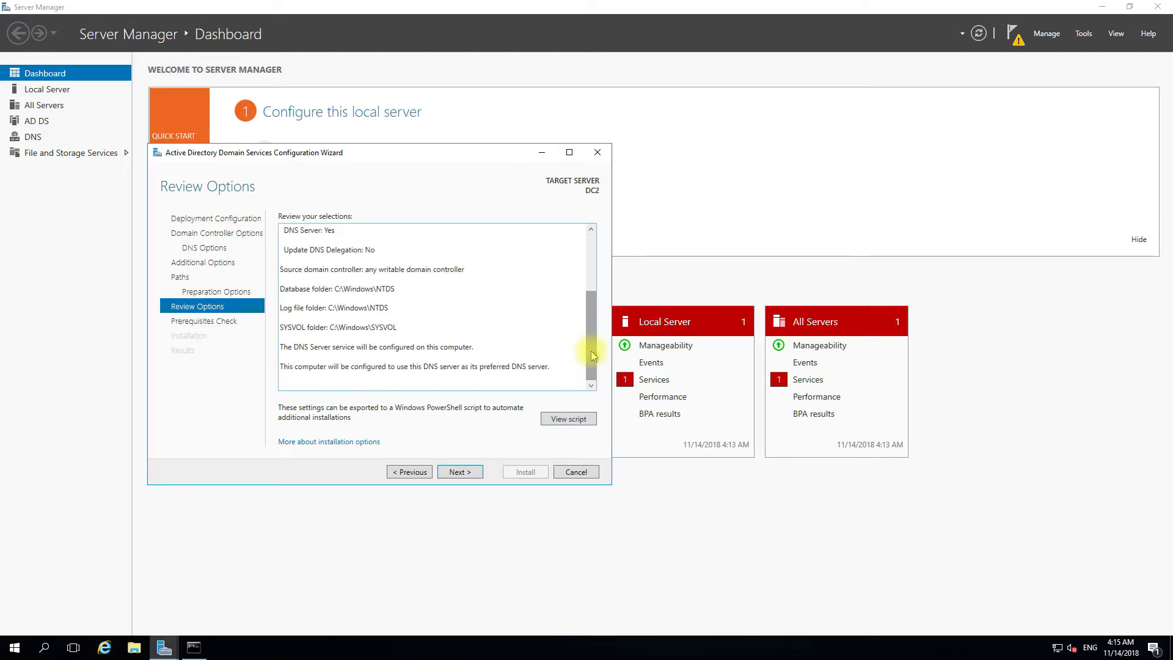
# - Run the prerequisites check, review results, install the domain controller and close the sign-out notice
pyautogui.click(469, 472)
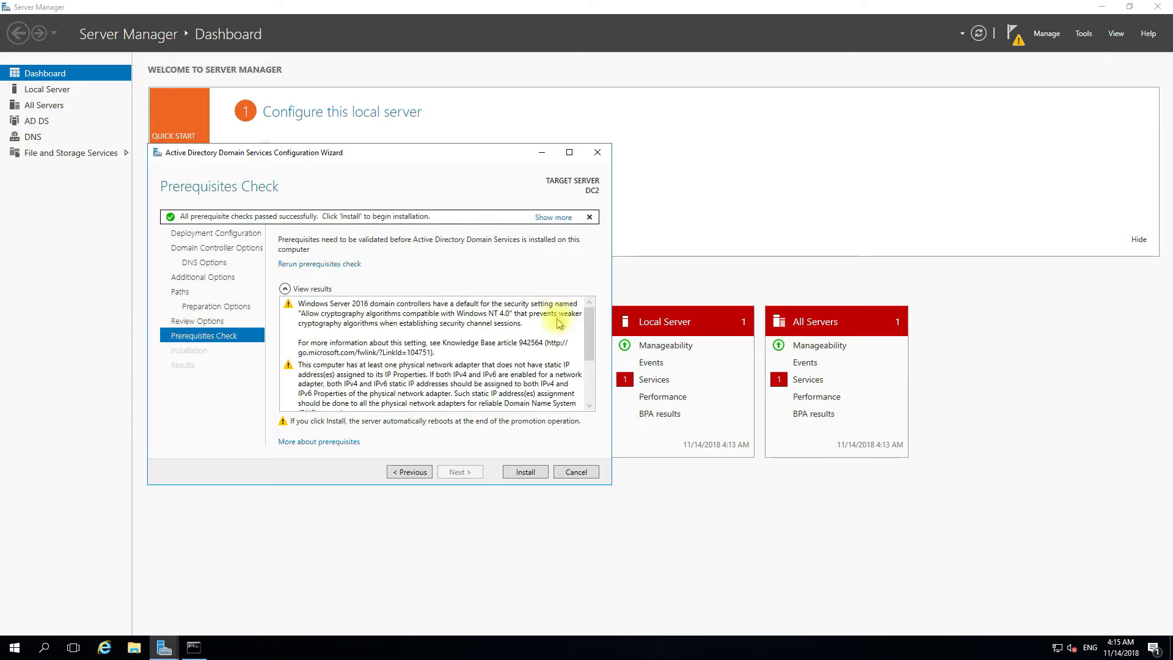
pyautogui.click(590, 408)
pyautogui.click(590, 408)
pyautogui.click(590, 408)
pyautogui.click(590, 408)
pyautogui.click(590, 408)
pyautogui.click(589, 408)
pyautogui.click(590, 409)
pyautogui.click(590, 408)
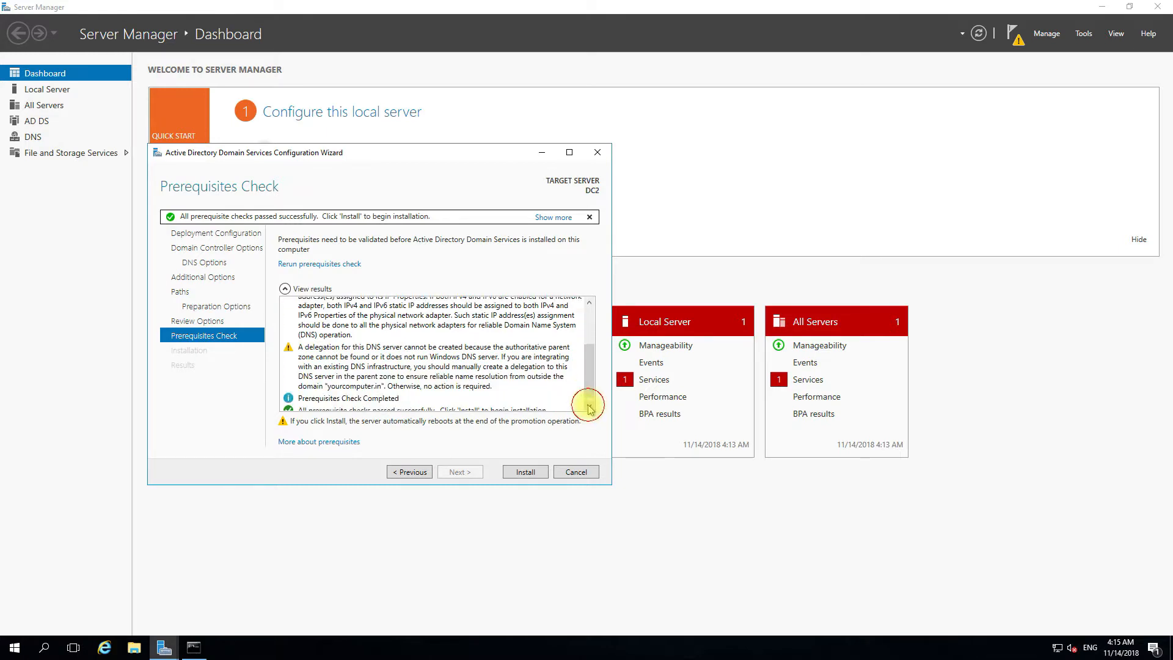
pyautogui.click(589, 408)
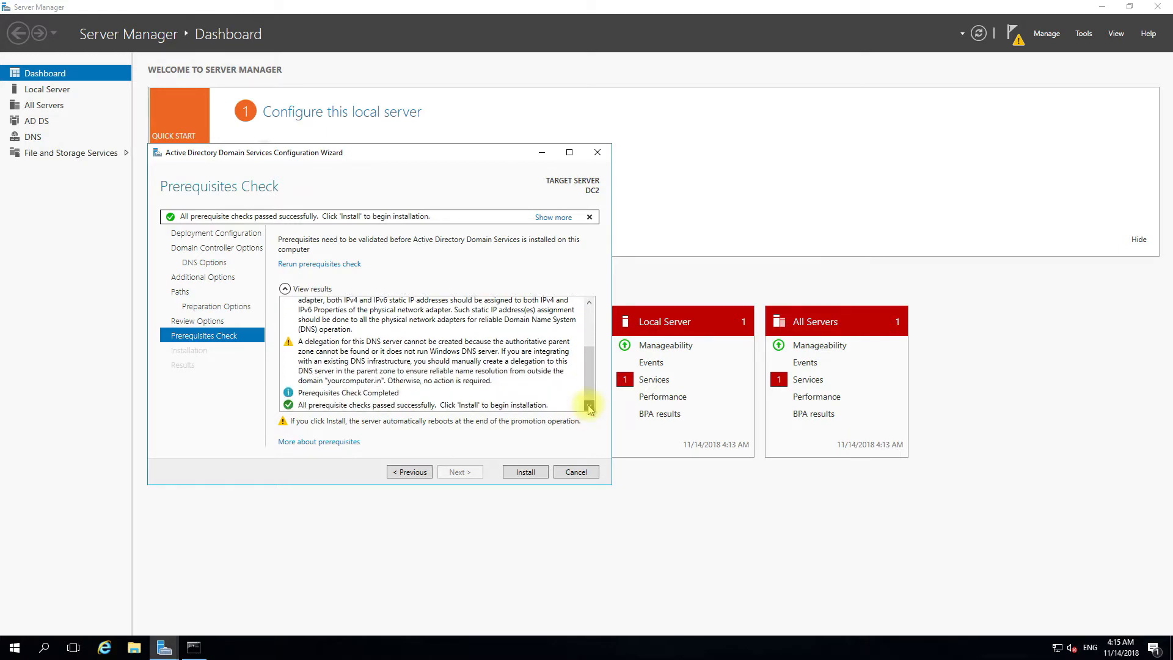
pyautogui.click(525, 472)
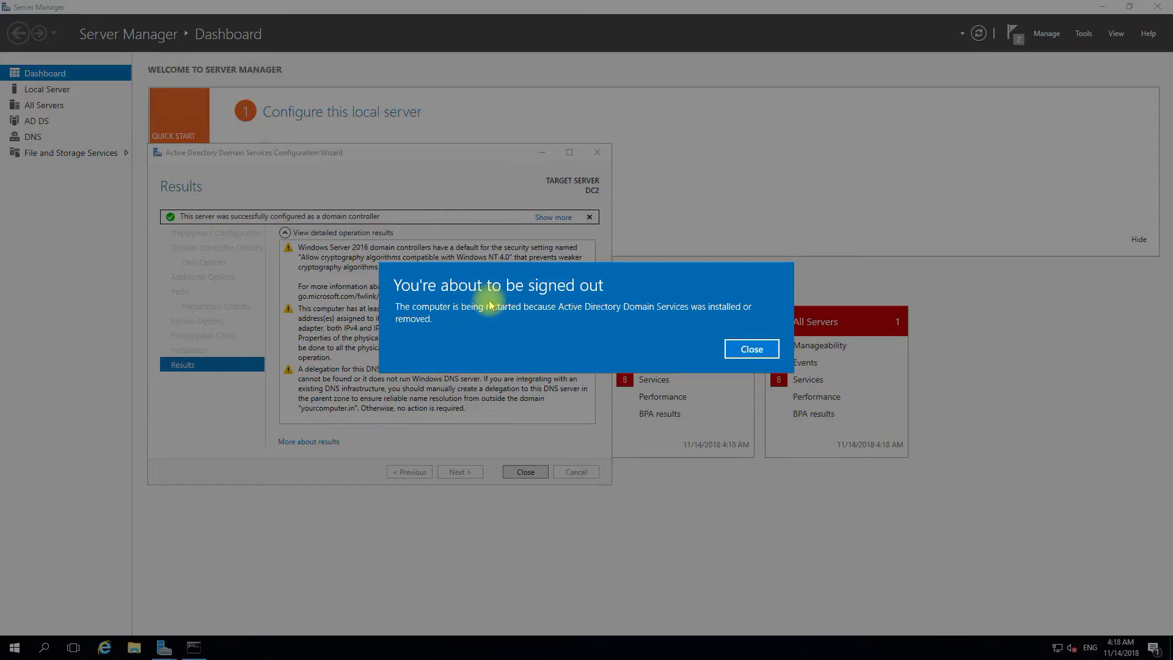
pyautogui.click(751, 349)
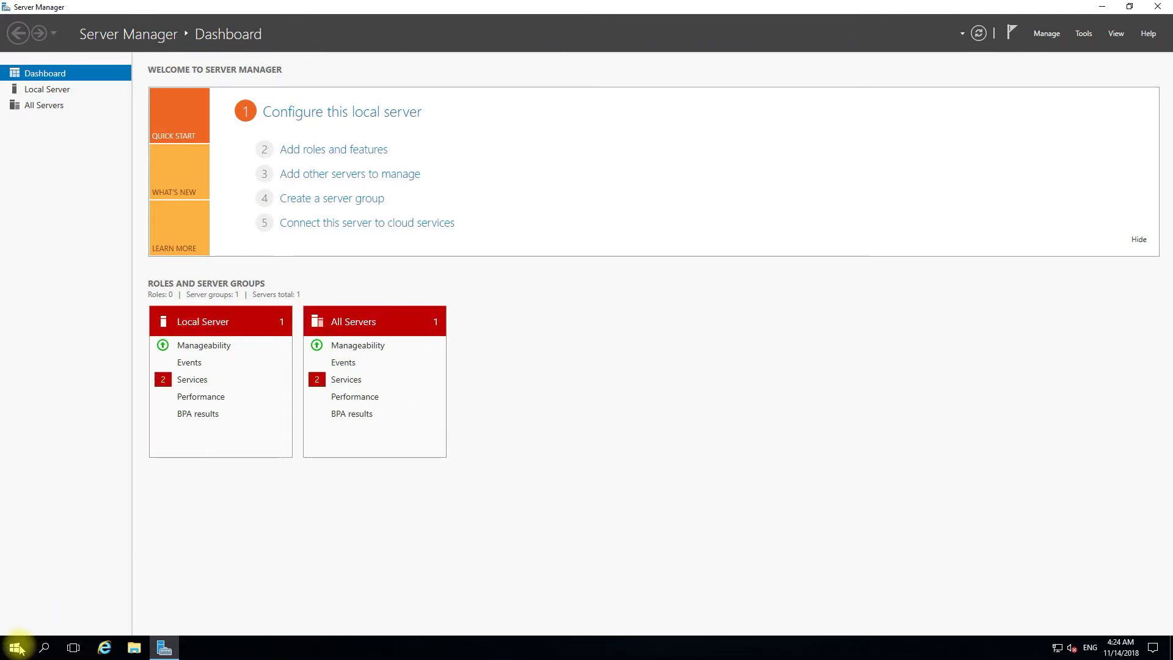
# - Open Windows Administrative Tools from Start and launch Active Directory Administrative Center
pyautogui.click(15, 648)
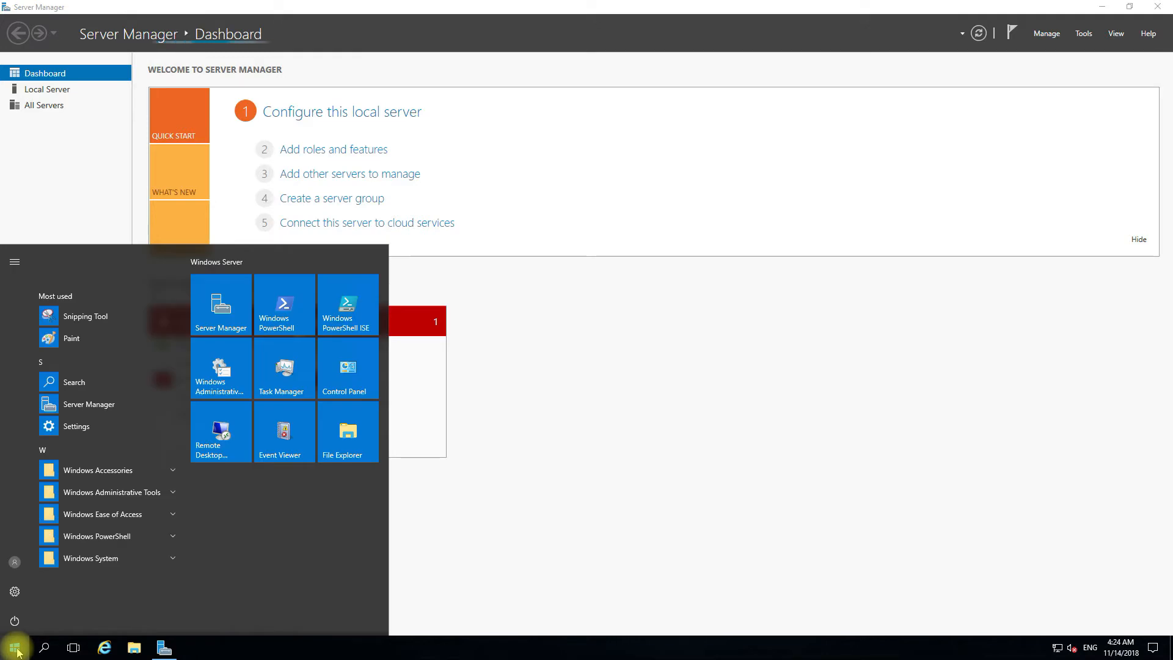
pyautogui.click(128, 492)
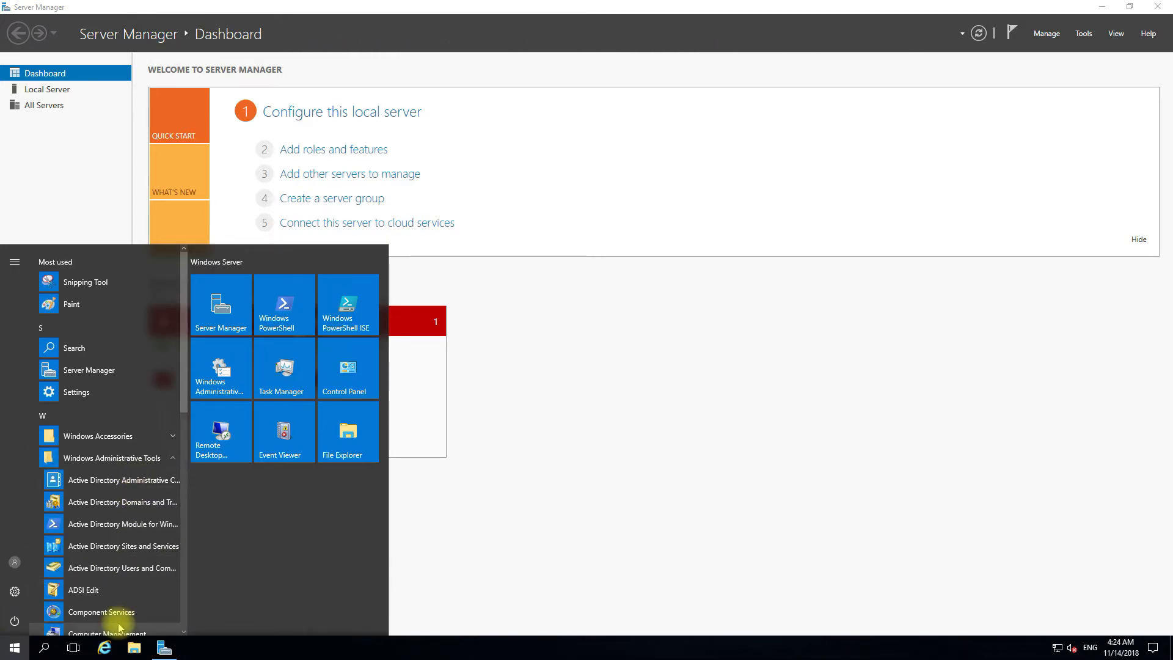
pyautogui.click(206, 382)
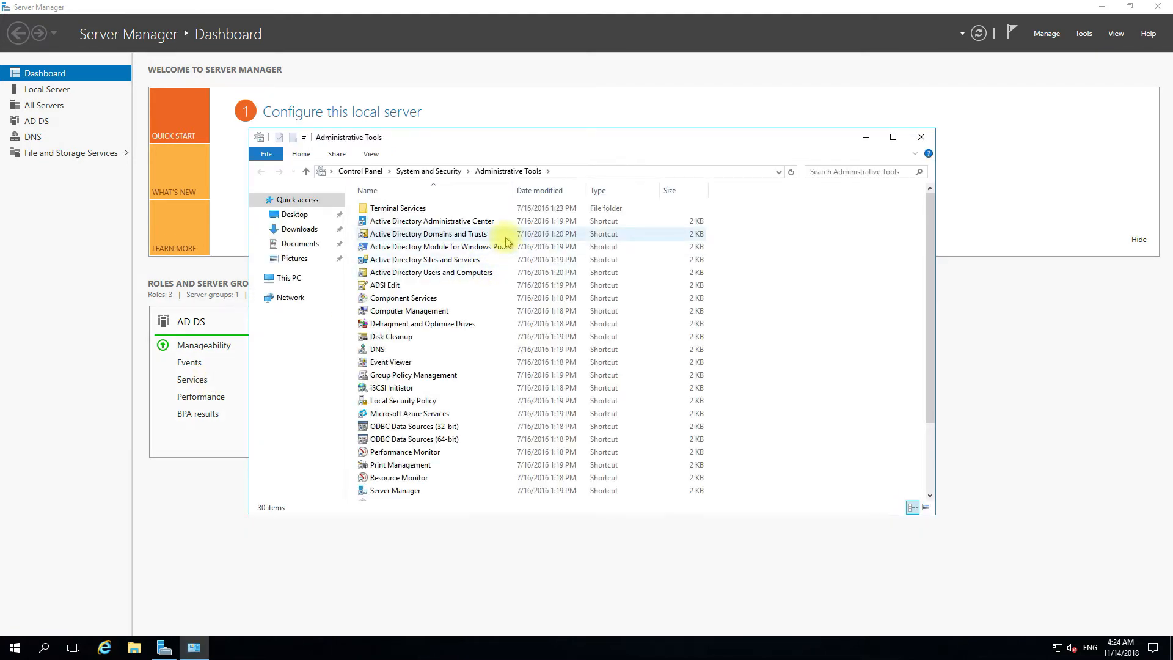
pyautogui.doubleClick(513, 190)
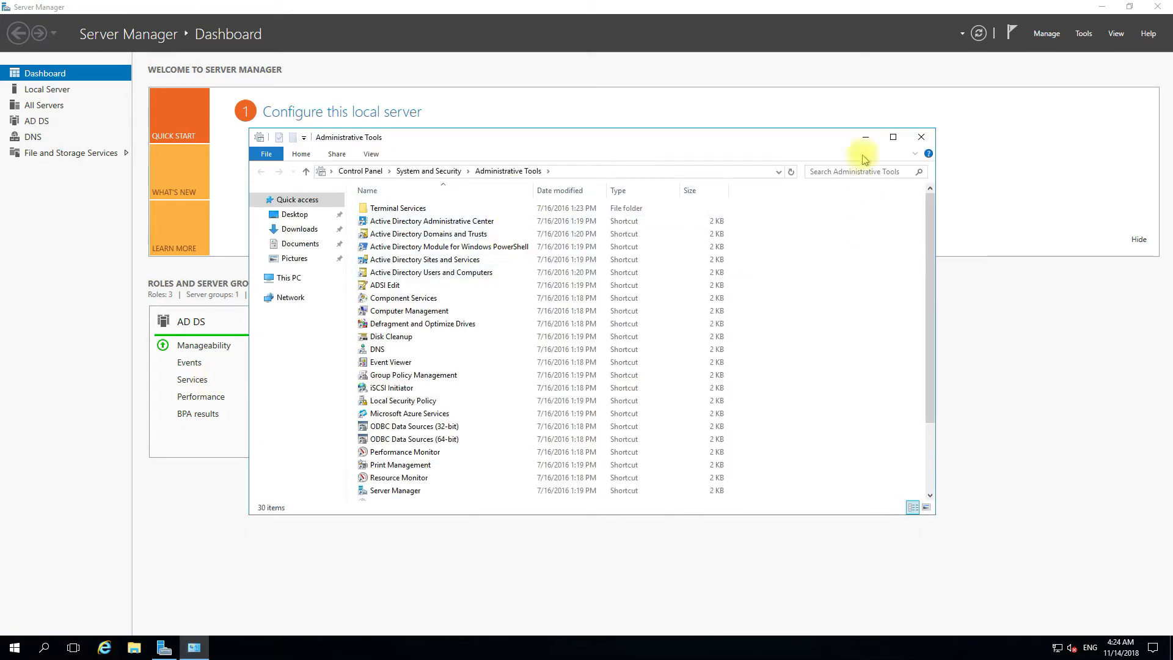
pyautogui.doubleClick(469, 221)
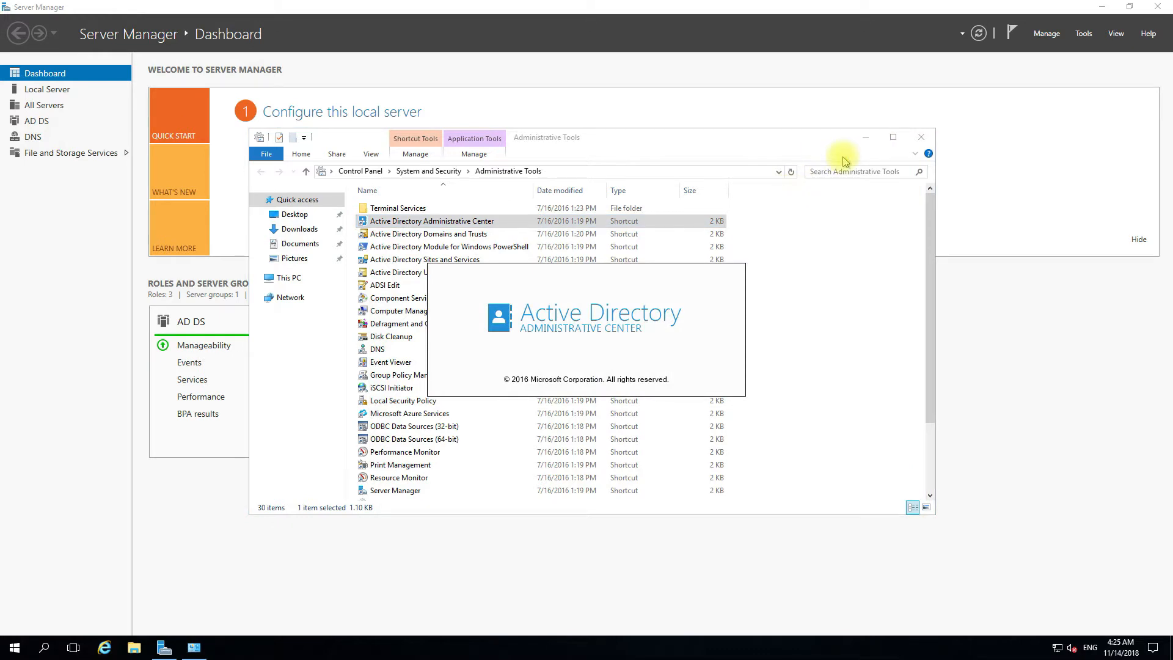
# - Check the dc1 and dc2 host records in DNS Manager's yourcomputer.in zone, then close it
pyautogui.click(377, 349)
pyautogui.click(378, 349)
pyautogui.click(440, 349)
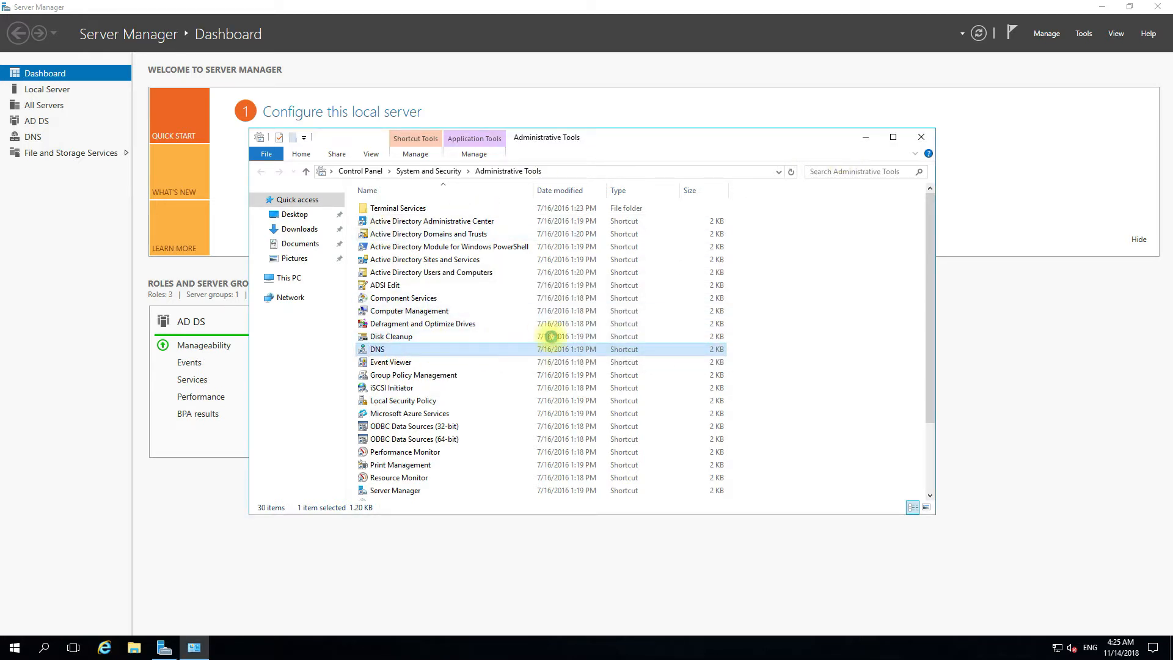
pyautogui.doubleClick(411, 353)
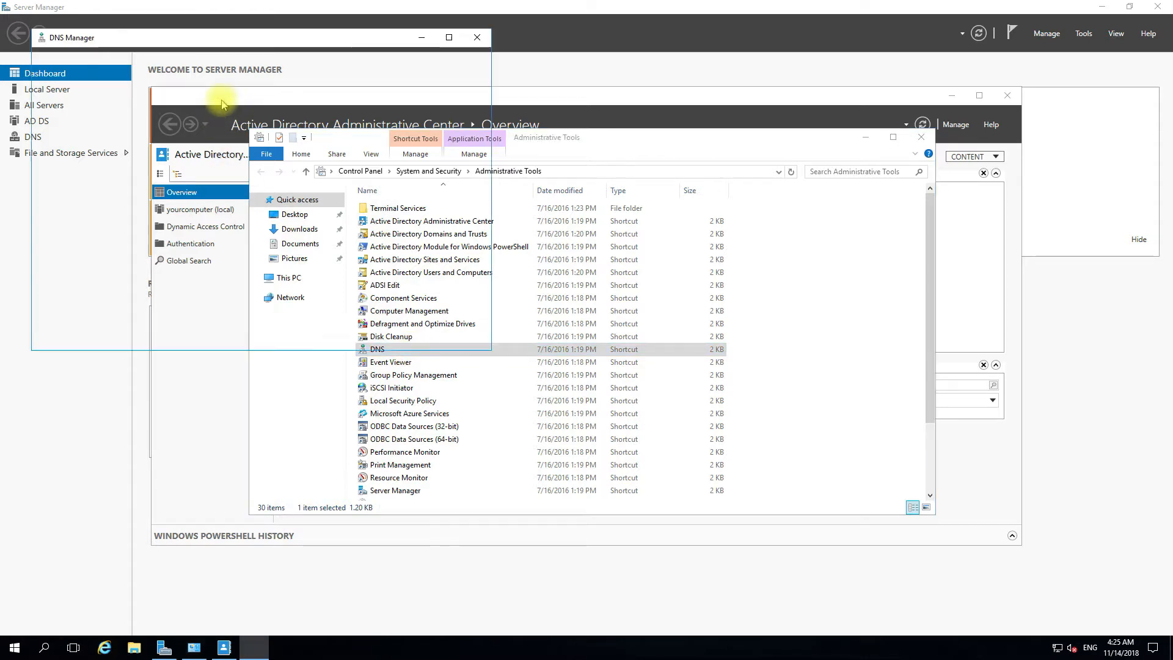
pyautogui.click(62, 98)
pyautogui.doubleClick(62, 98)
pyautogui.doubleClick(92, 107)
pyautogui.click(107, 129)
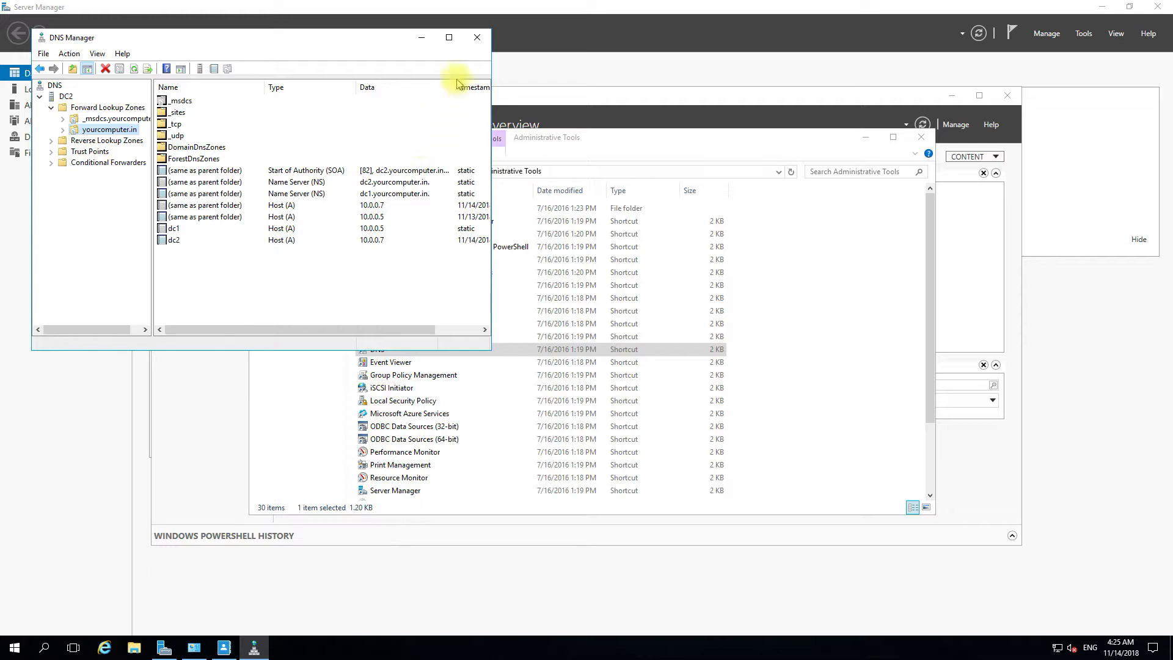
pyautogui.click(475, 42)
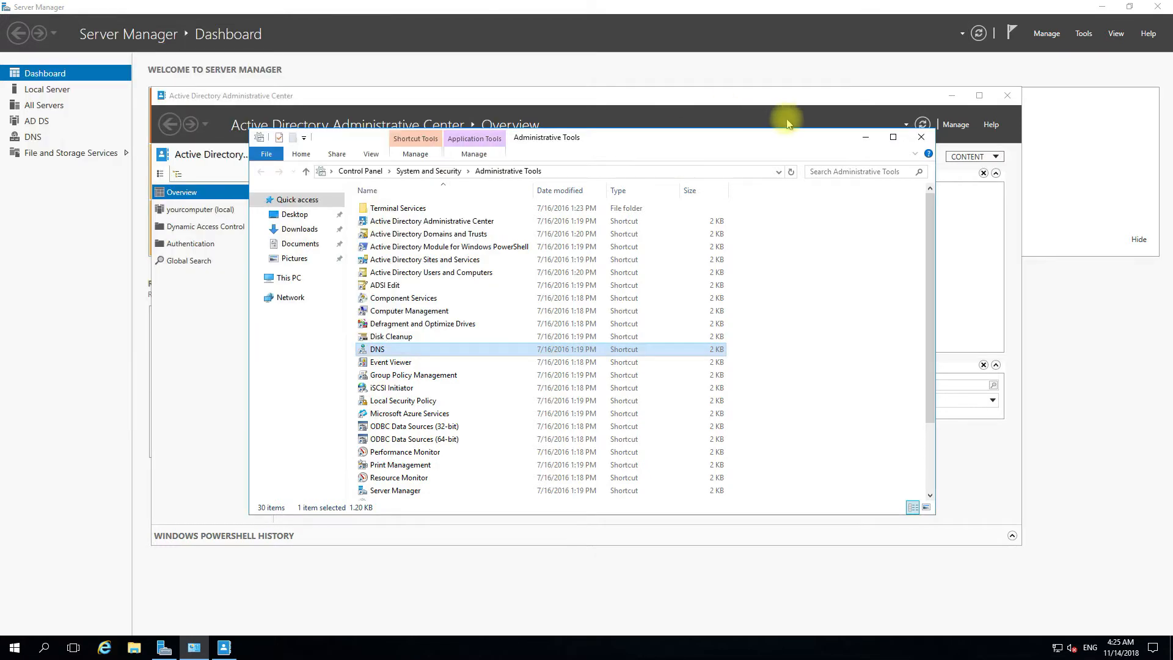
pyautogui.click(863, 139)
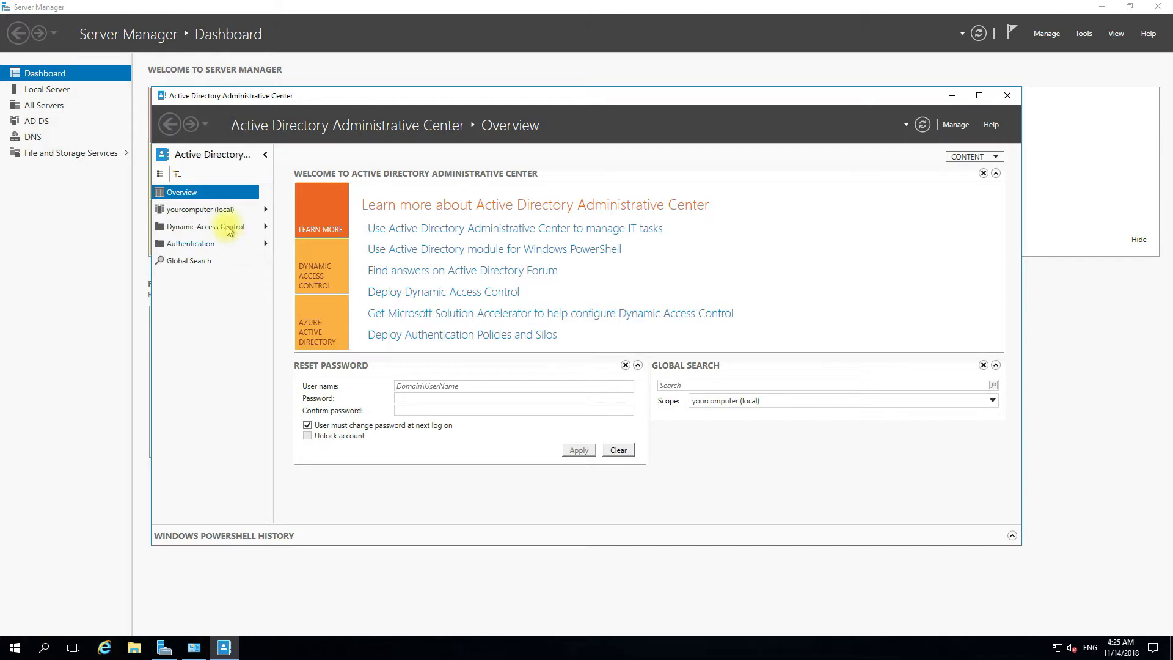
# - List the 13 containers of yourcomputer (local), then close Active Directory Administrative Center
pyautogui.click(215, 211)
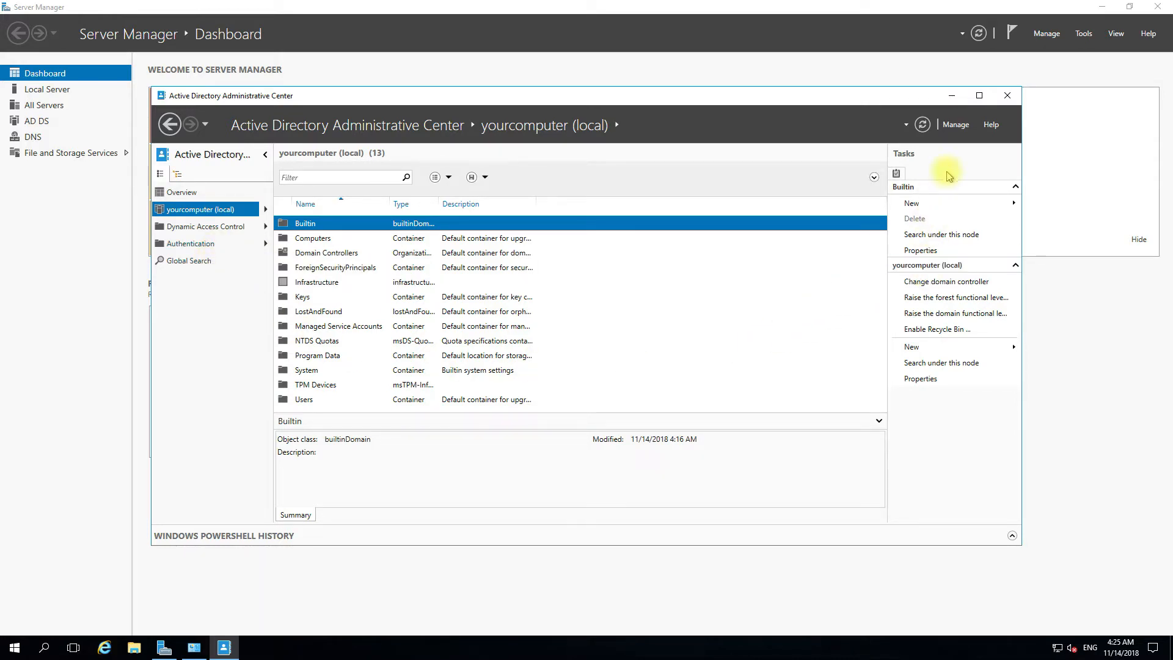
pyautogui.click(1008, 95)
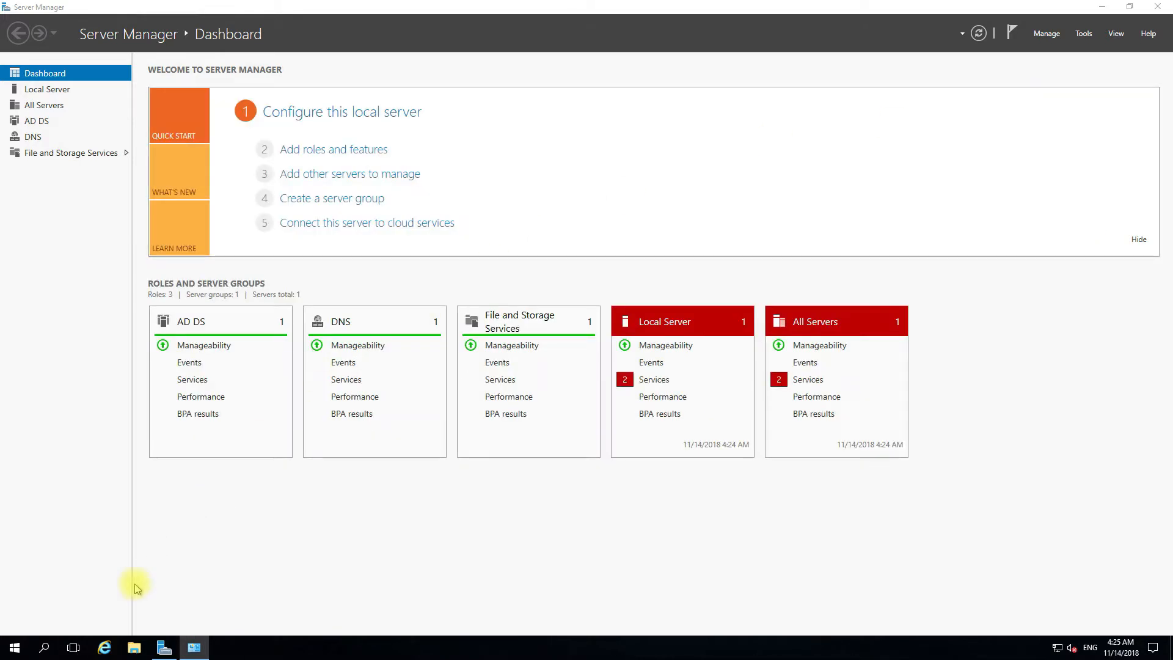
# - Open Command Prompt (Admin) from the Start button's quick-access menu
pyautogui.rightClick(19, 651)
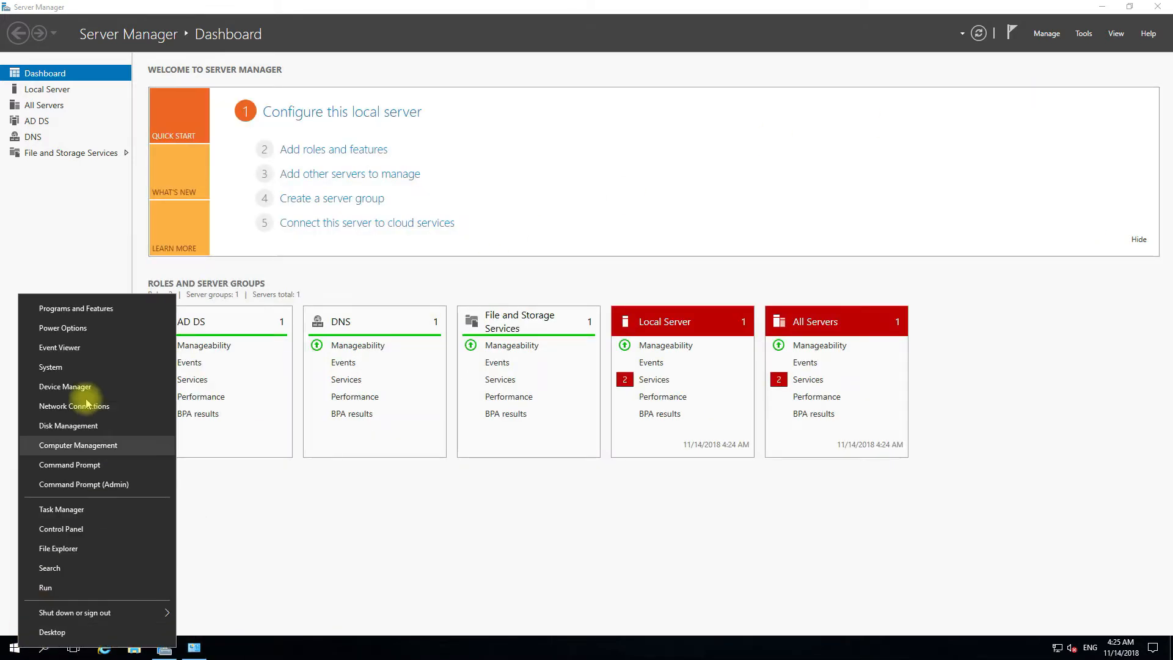
pyautogui.click(85, 484)
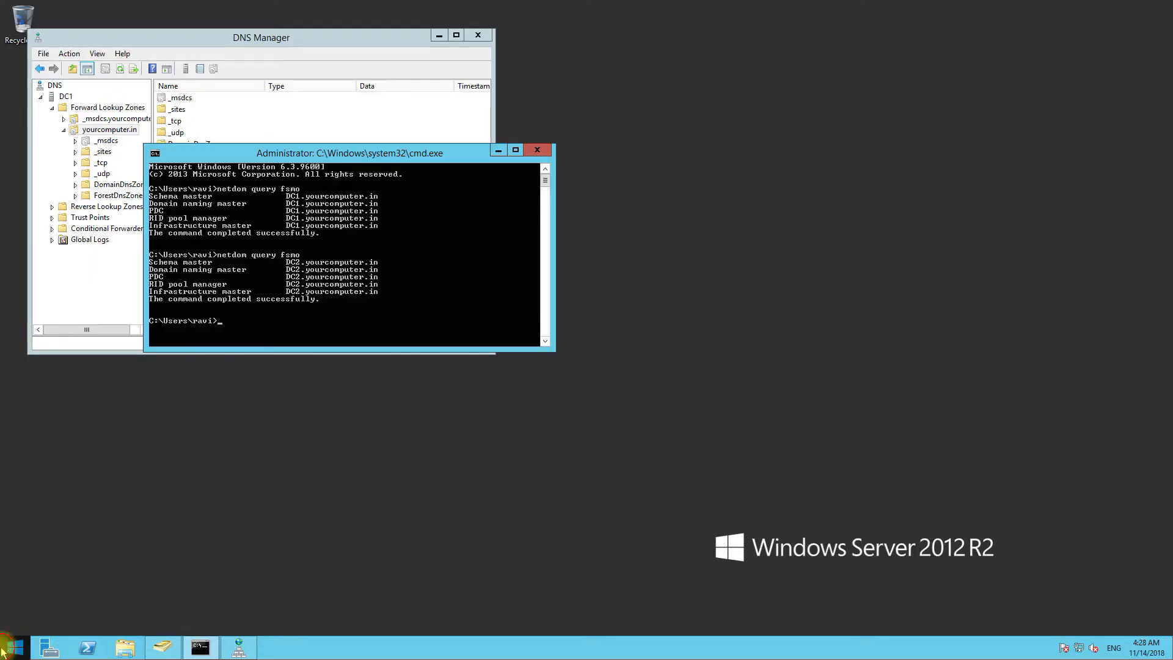
# - Open the DHCP console from Administrative Tools, maximize it and select dc1.yourcomputer.in
pyautogui.click(3, 651)
pyautogui.click(122, 385)
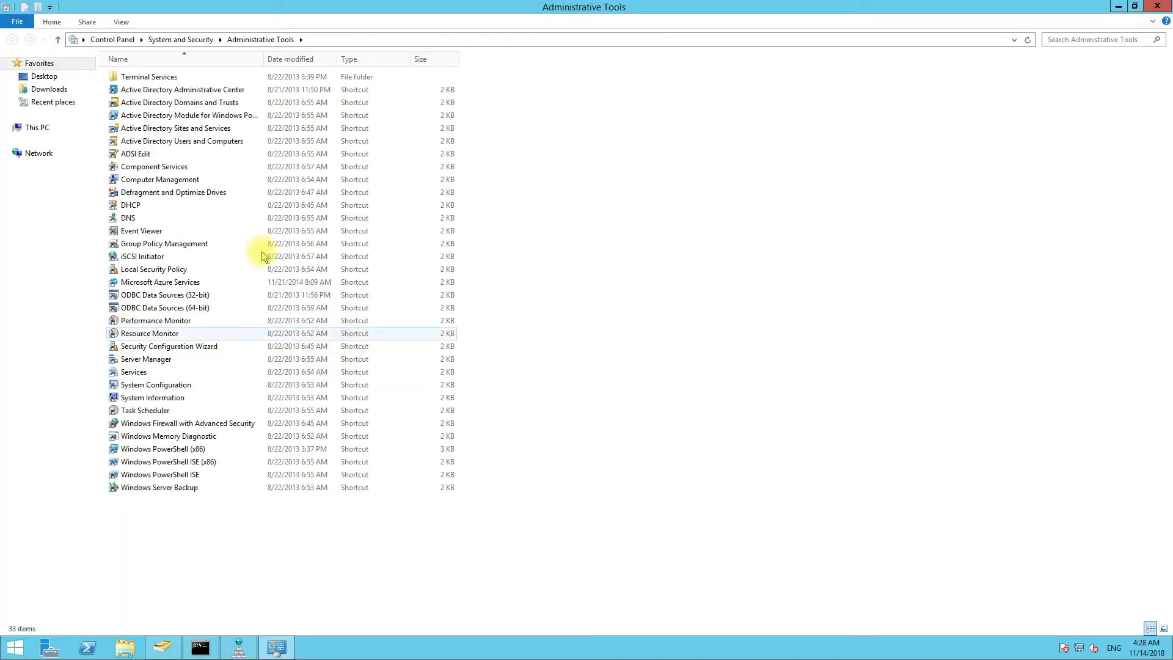
pyautogui.click(135, 208)
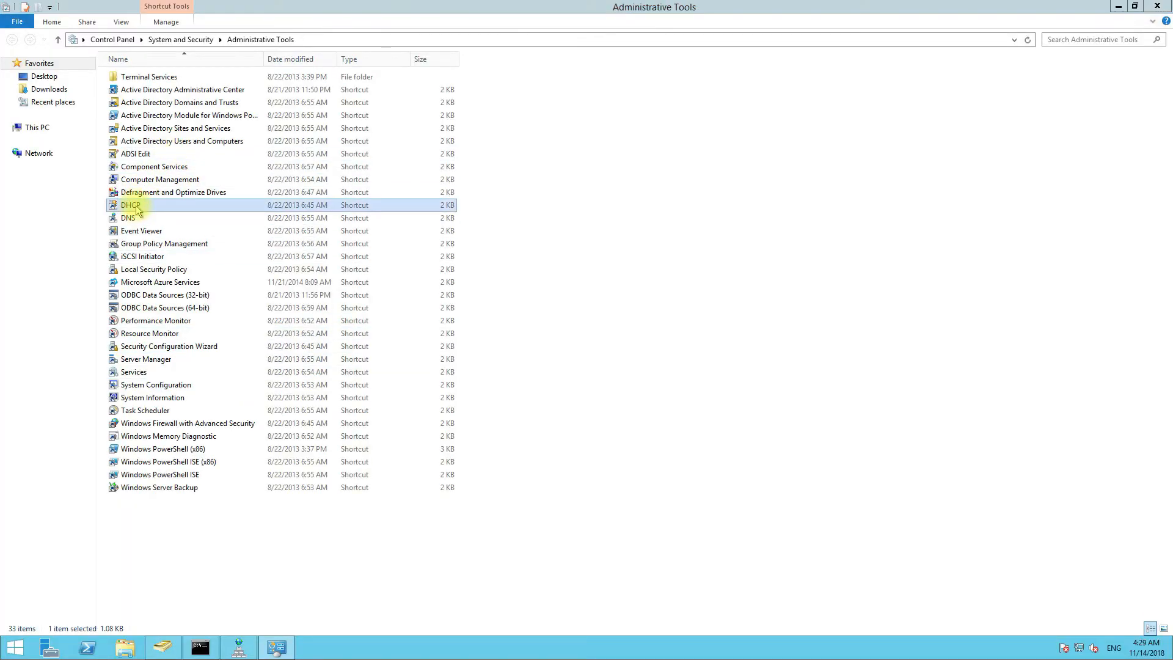
pyautogui.doubleClick(136, 207)
pyautogui.click(363, 45)
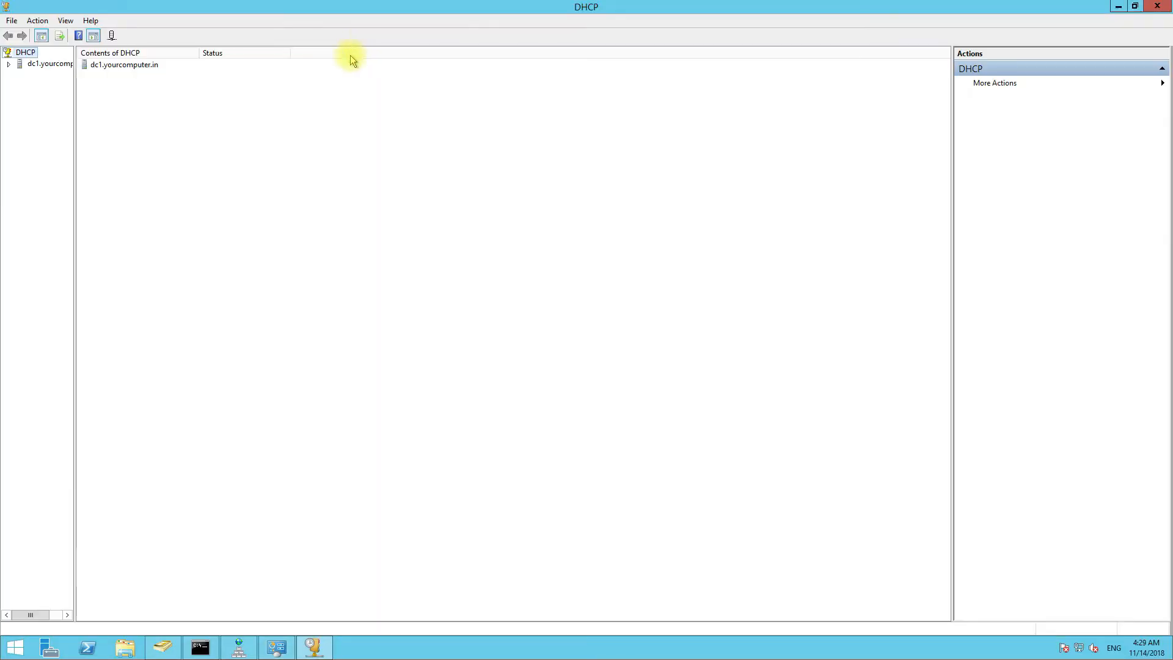
pyautogui.click(56, 67)
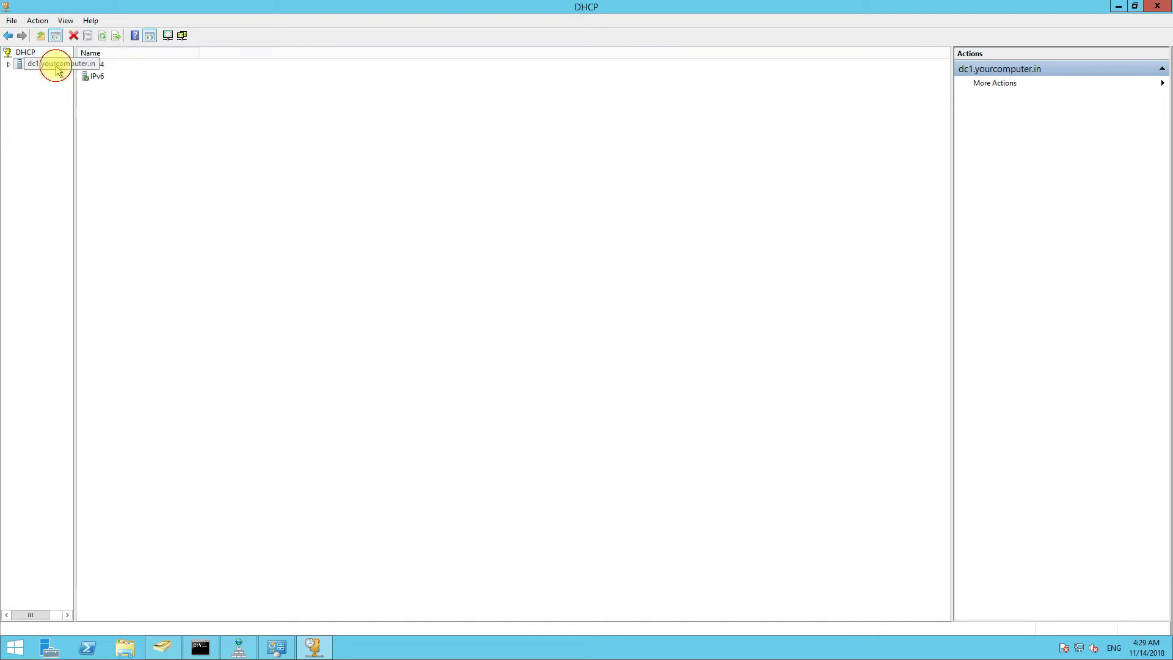
# - Back up the dc1.yourcomputer.in DHCP server to a new DHCPBackup folder on the Desktop
pyautogui.rightClick(55, 65)
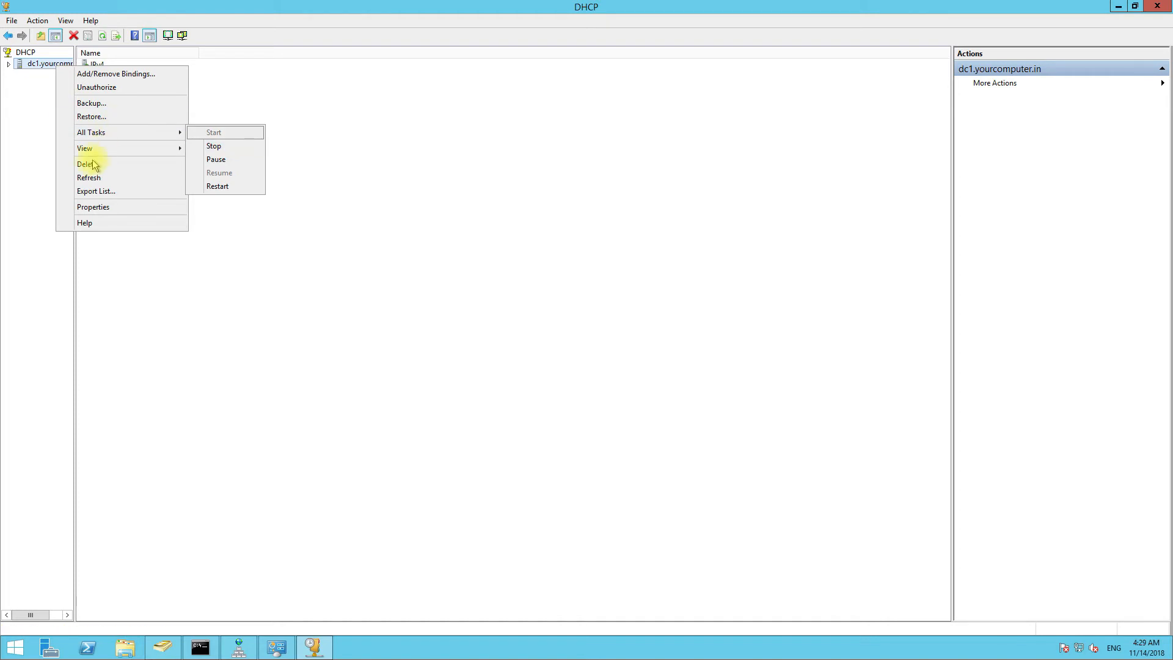
pyautogui.click(92, 104)
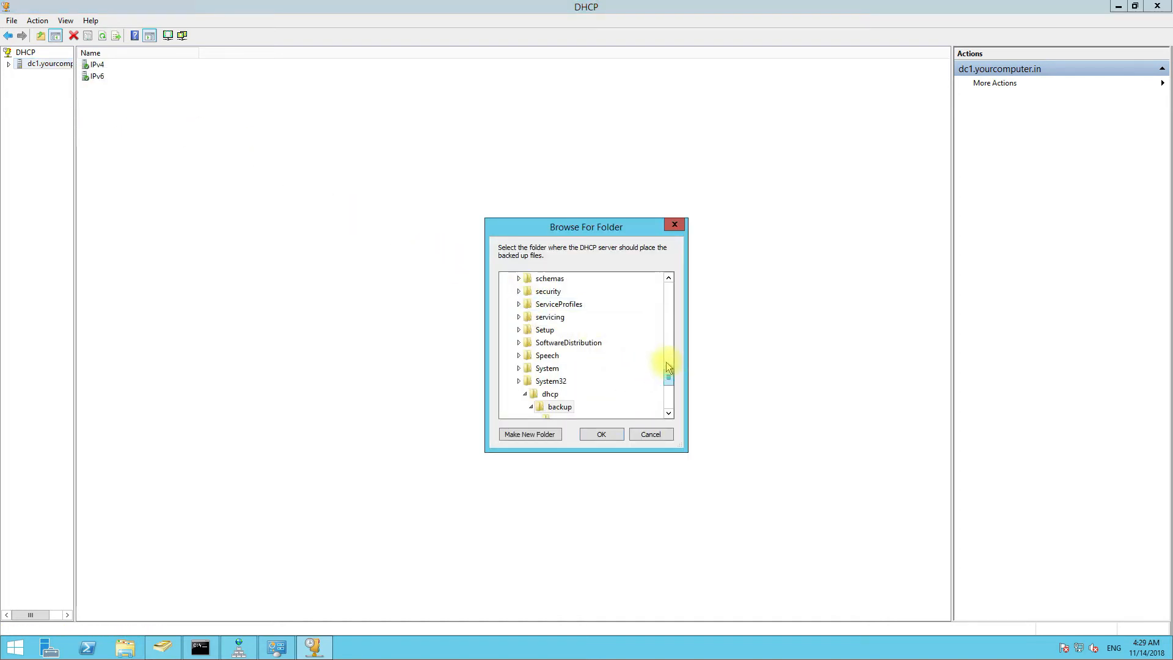
pyautogui.moveTo(670, 379); pyautogui.dragTo(668, 276)
pyautogui.click(533, 292)
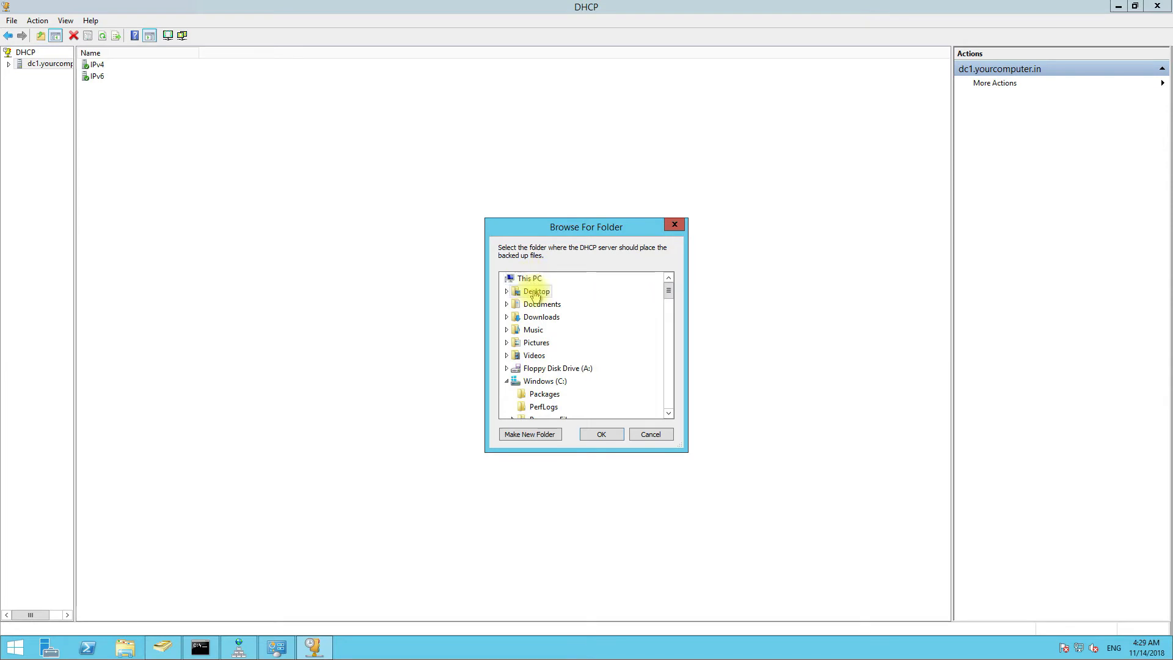
pyautogui.moveTo(667, 292); pyautogui.dragTo(669, 426)
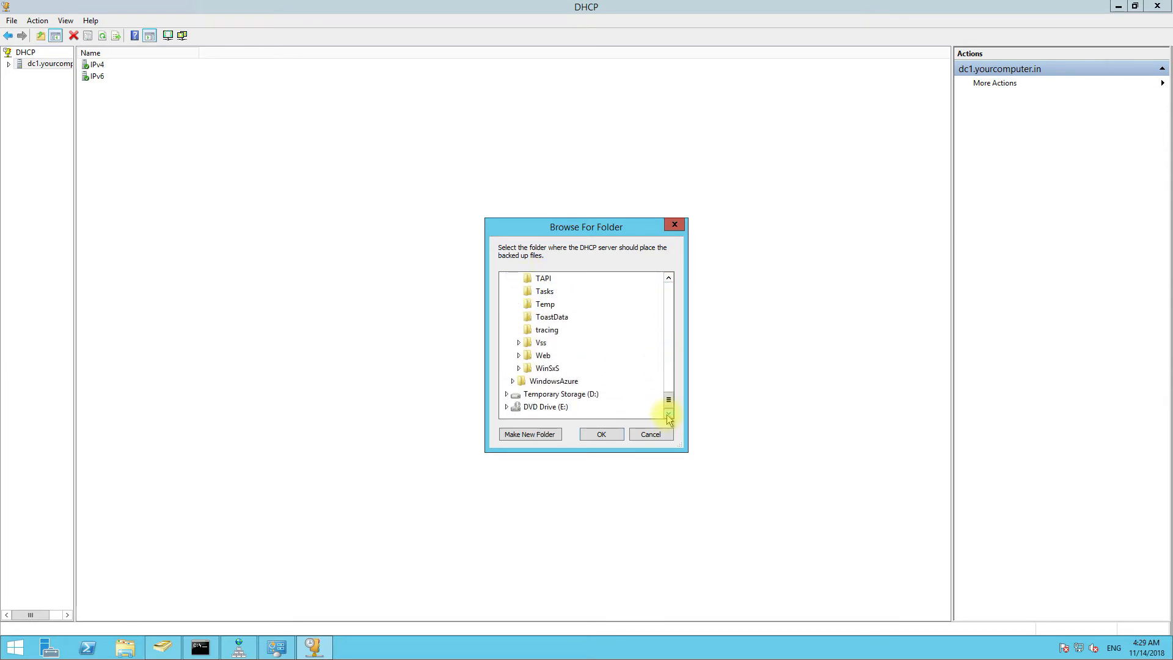
pyautogui.click(552, 435)
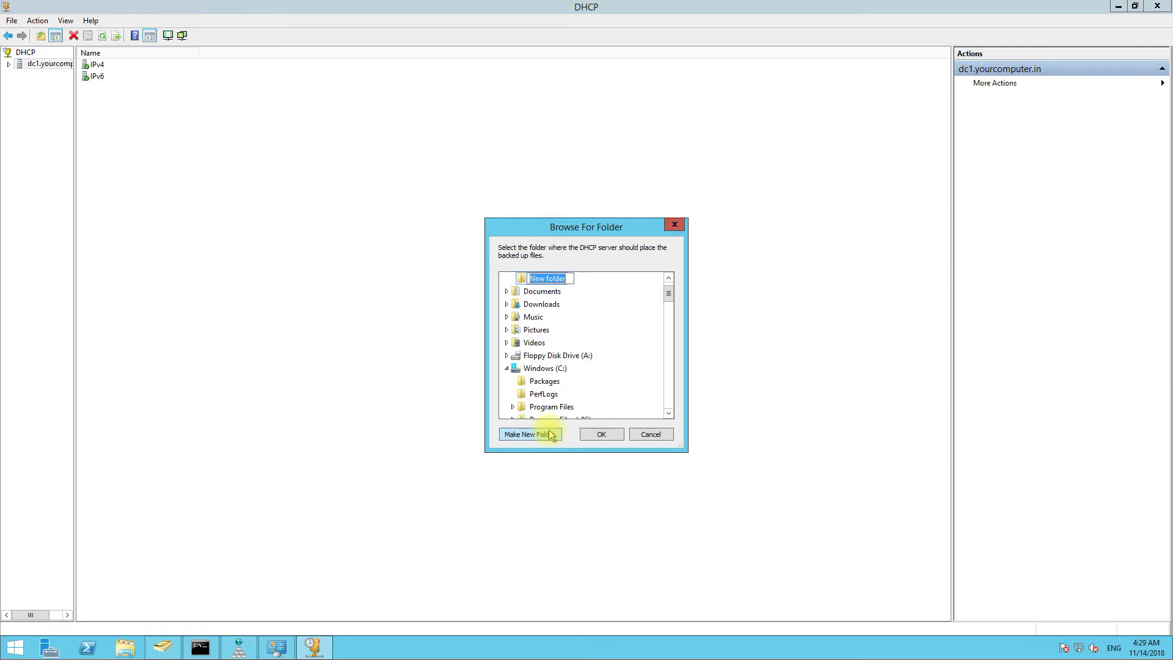
pyautogui.write('DHCPBackup')
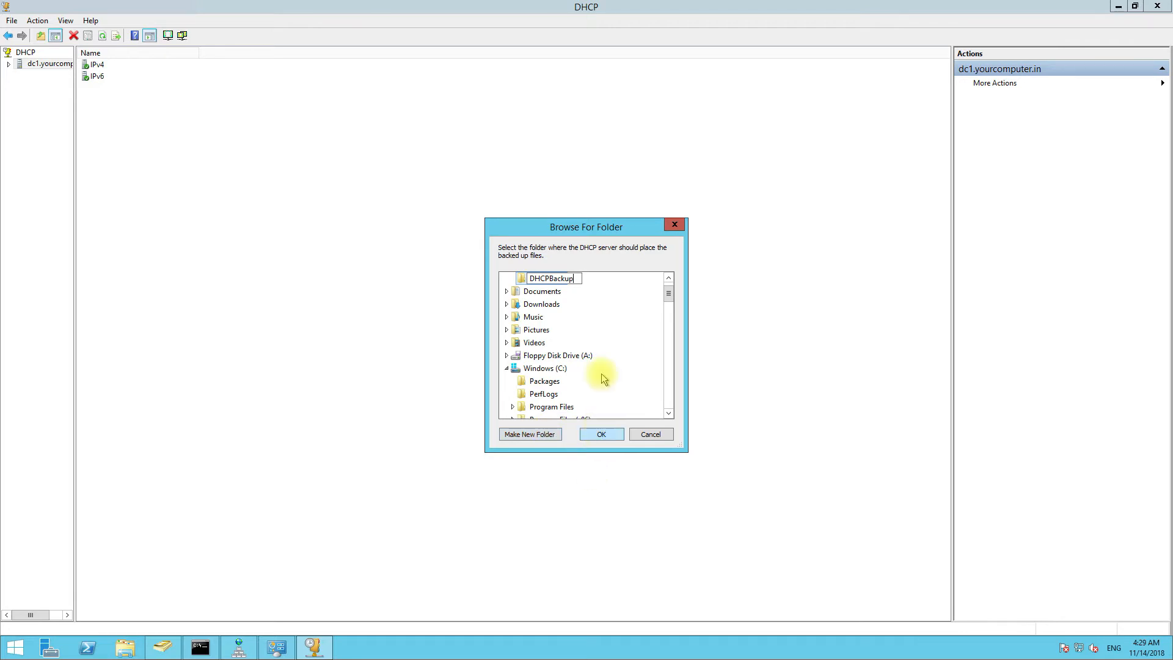
pyautogui.click(601, 277)
pyautogui.click(602, 434)
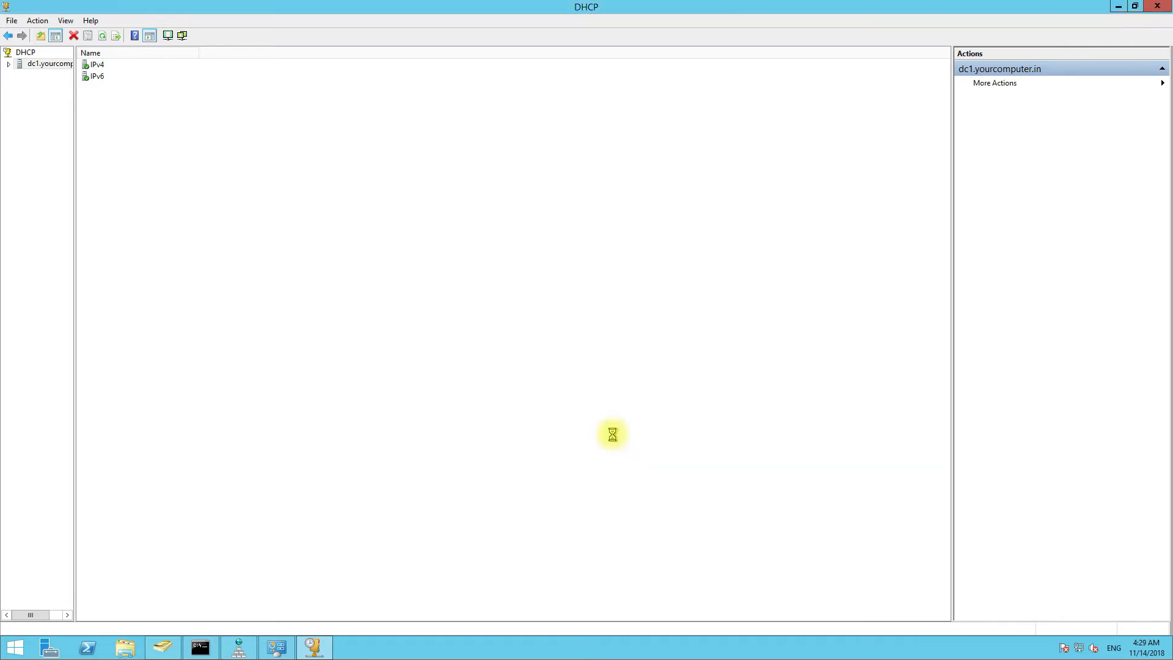
# - Unauthorize the dc1.yourcomputer.in DHCP server, confirming the warning
pyautogui.rightClick(31, 64)
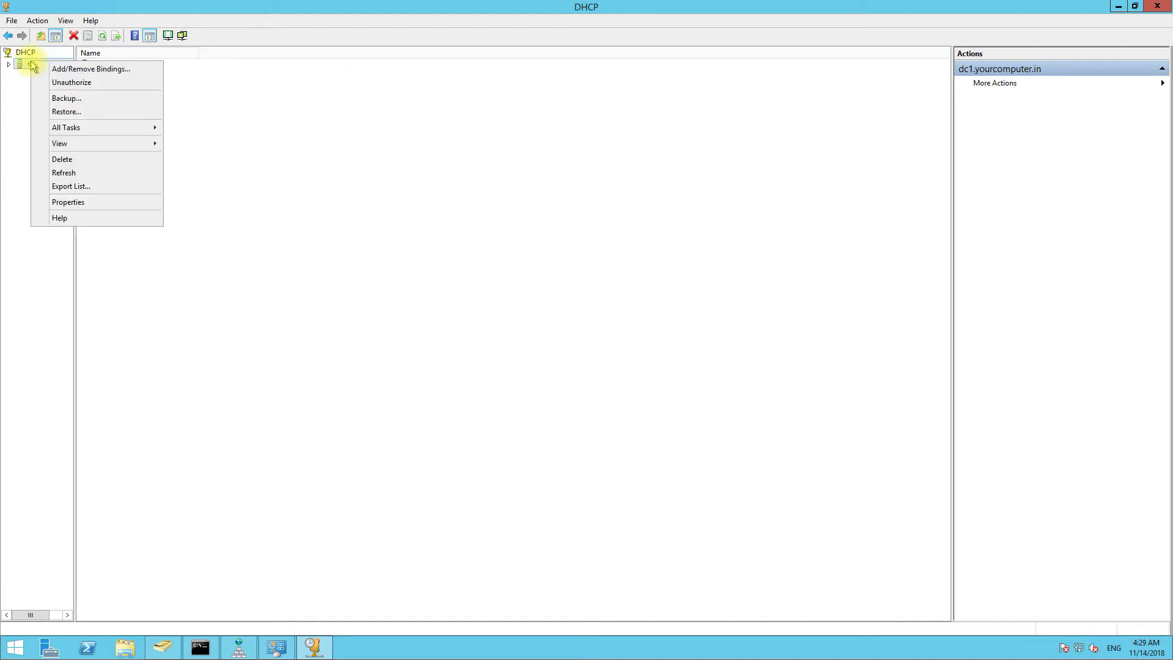
pyautogui.click(55, 84)
pyautogui.click(646, 374)
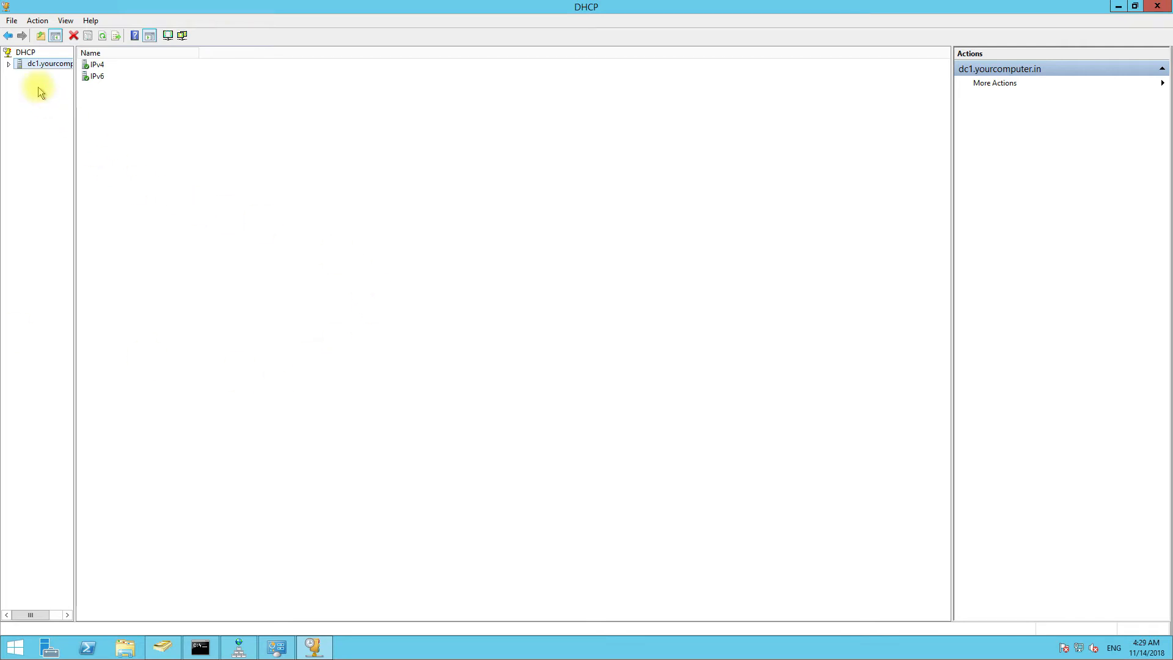
# - Refresh the dc1 server node, review its task list, then minimize the DHCP console
pyautogui.click(20, 52)
pyautogui.click(22, 66)
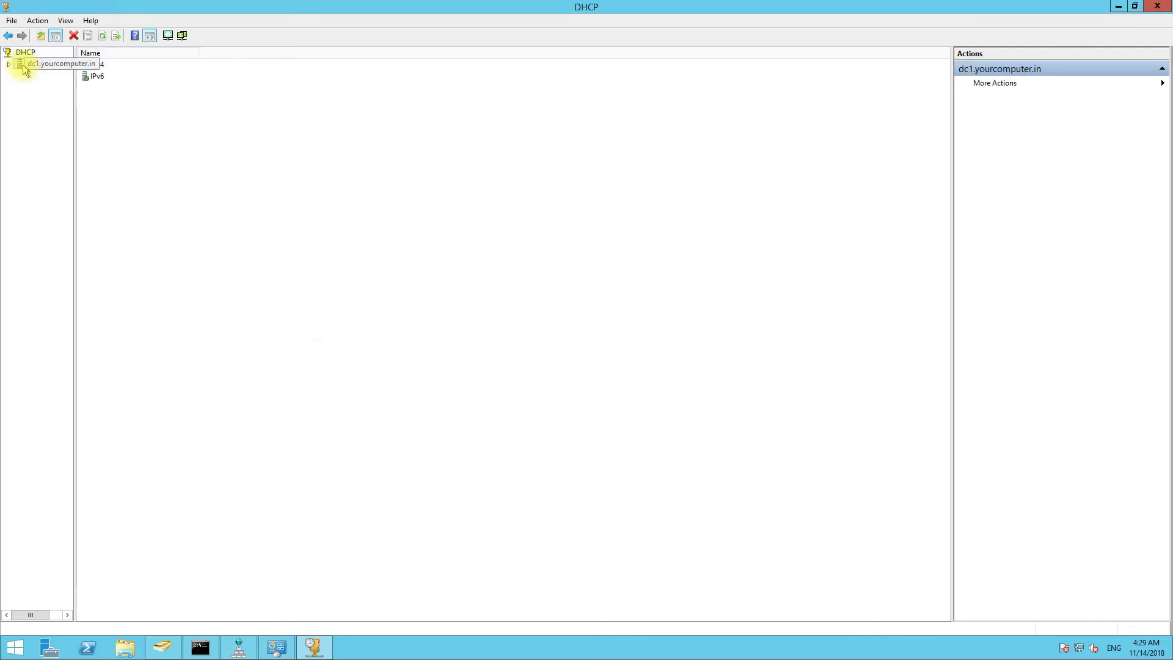
pyautogui.rightClick(47, 65)
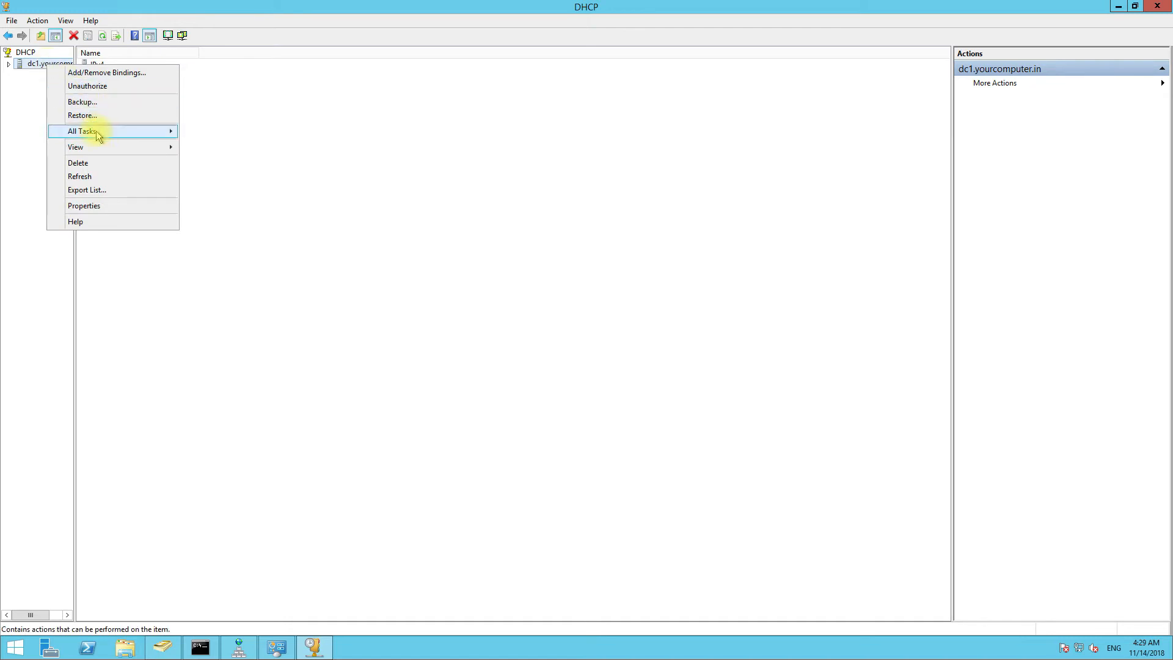
pyautogui.moveTo(97, 132)
pyautogui.click(552, 214)
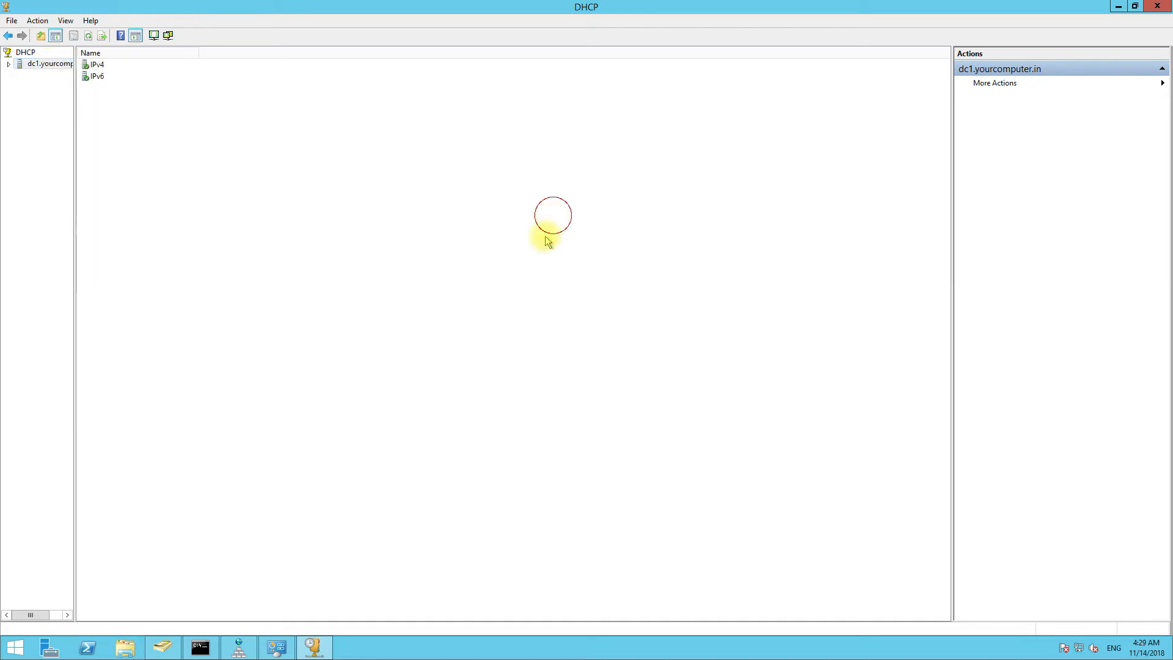
pyautogui.click(320, 647)
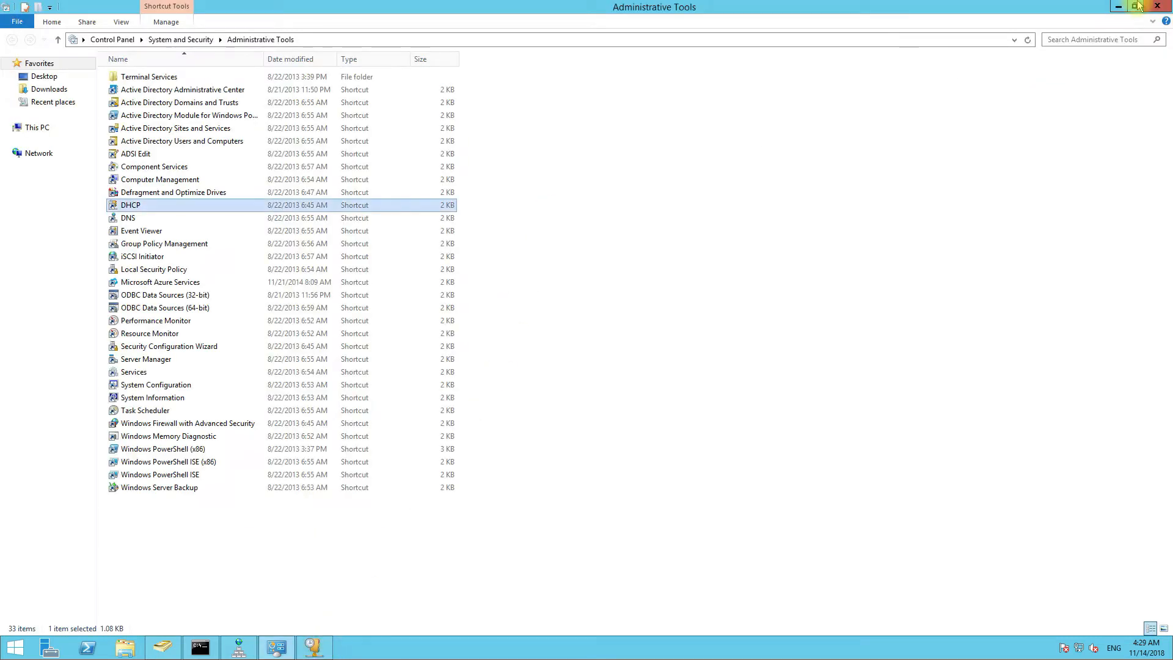
# - Clear windows off the desktop and check the DHCPBackup folder's contents
pyautogui.click(1118, 8)
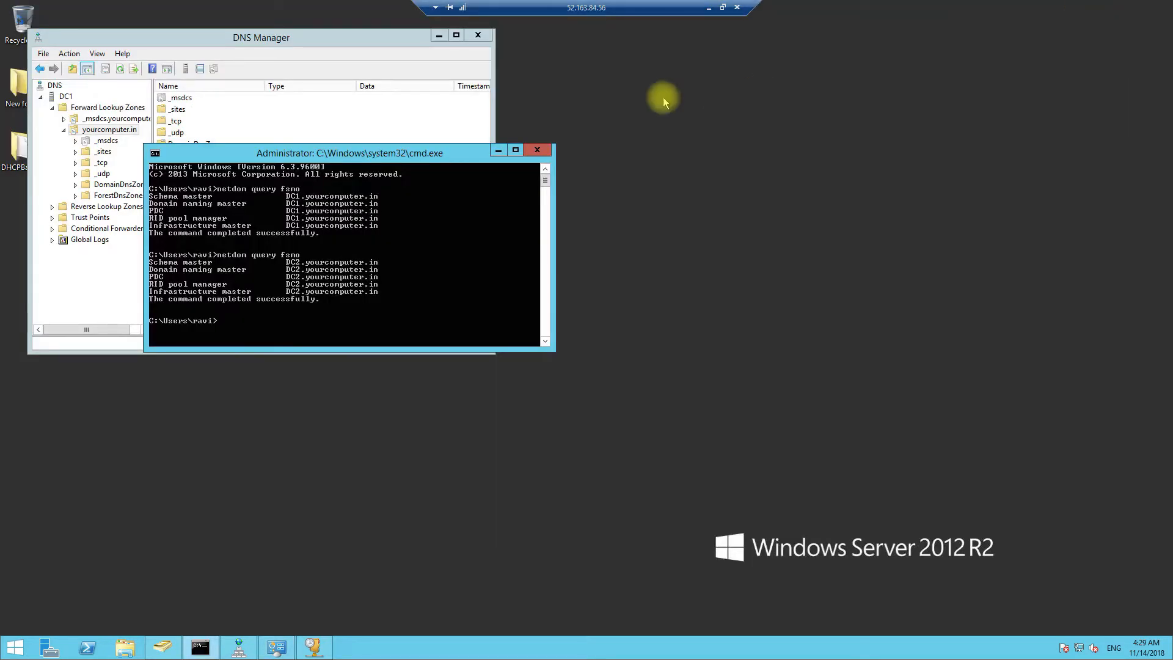
pyautogui.click(439, 36)
pyautogui.doubleClick(41, 148)
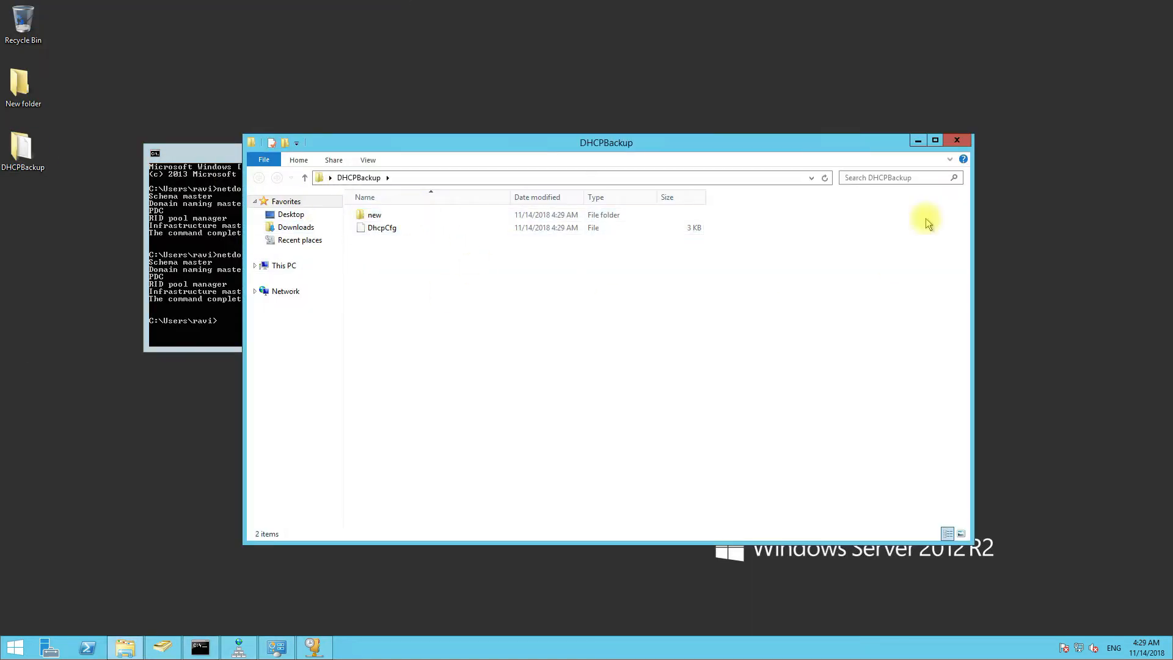
pyautogui.click(956, 140)
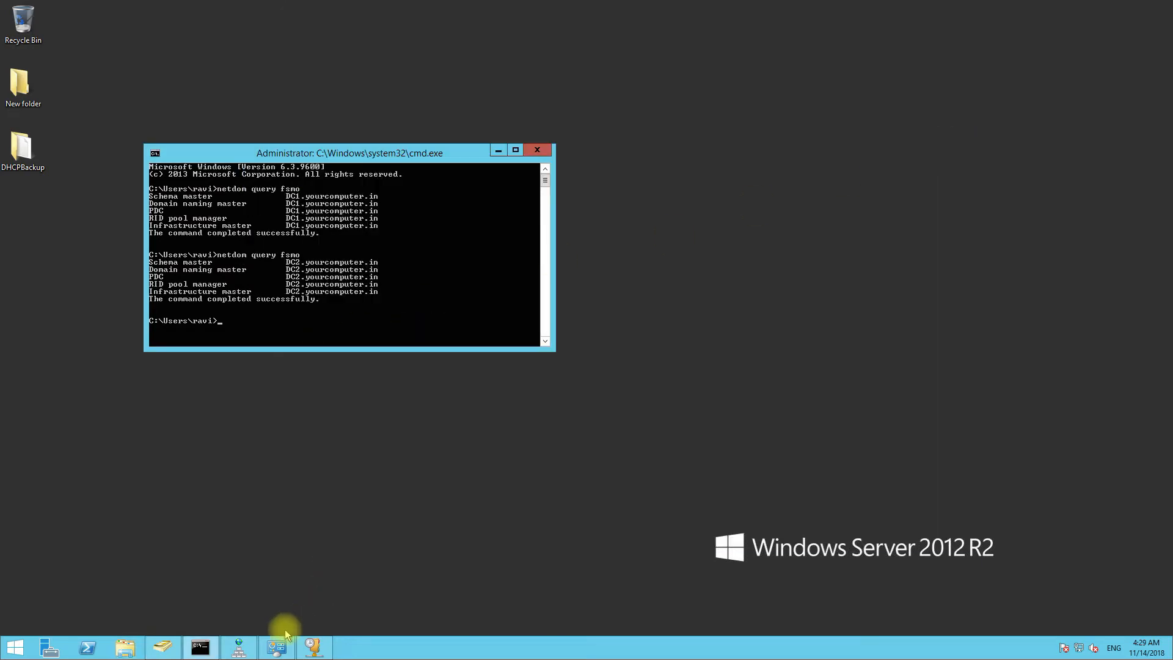
# - Bring back the DHCP console, review dc1's action menu, then close the console
pyautogui.click(311, 650)
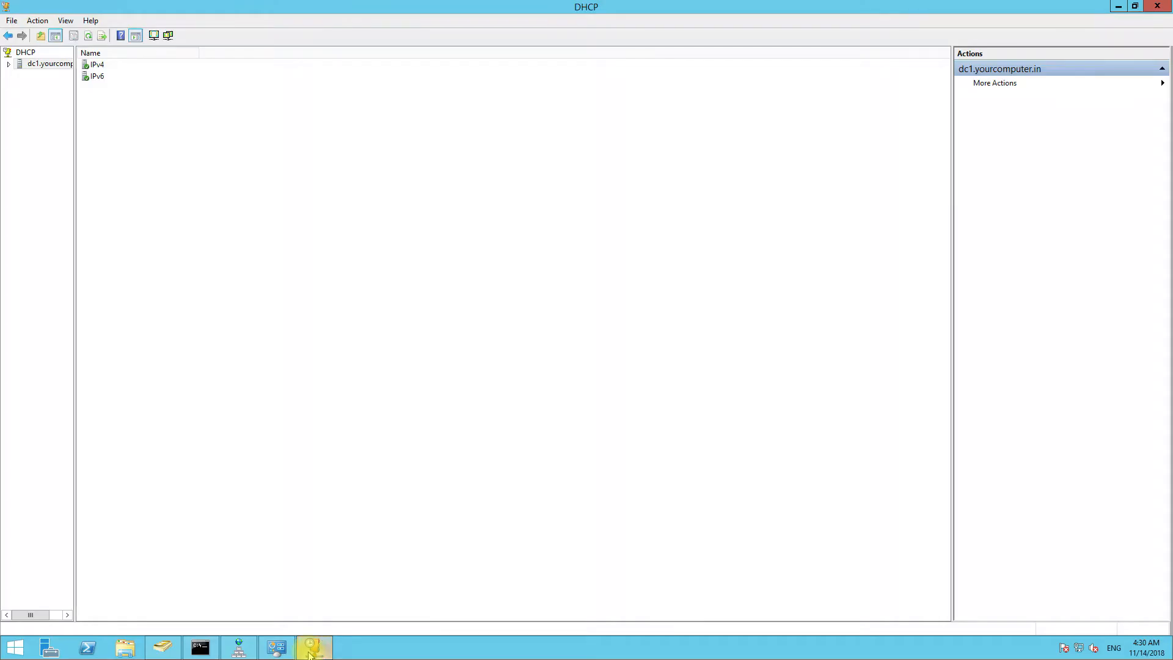
pyautogui.rightClick(48, 65)
pyautogui.click(41, 109)
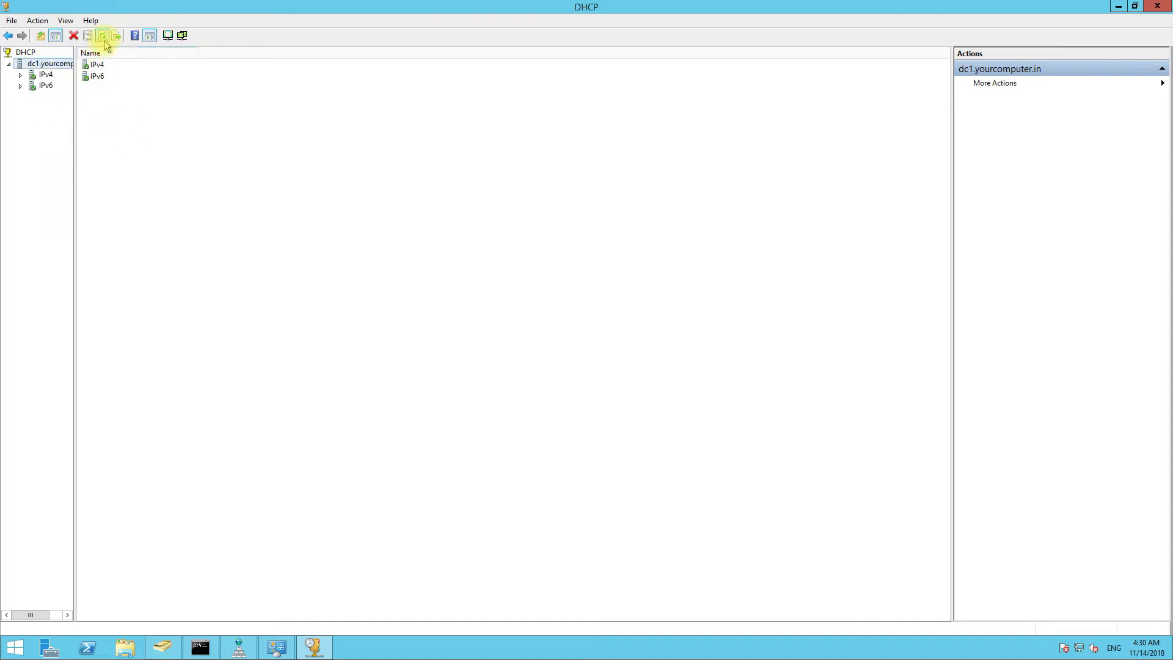
pyautogui.rightClick(55, 66)
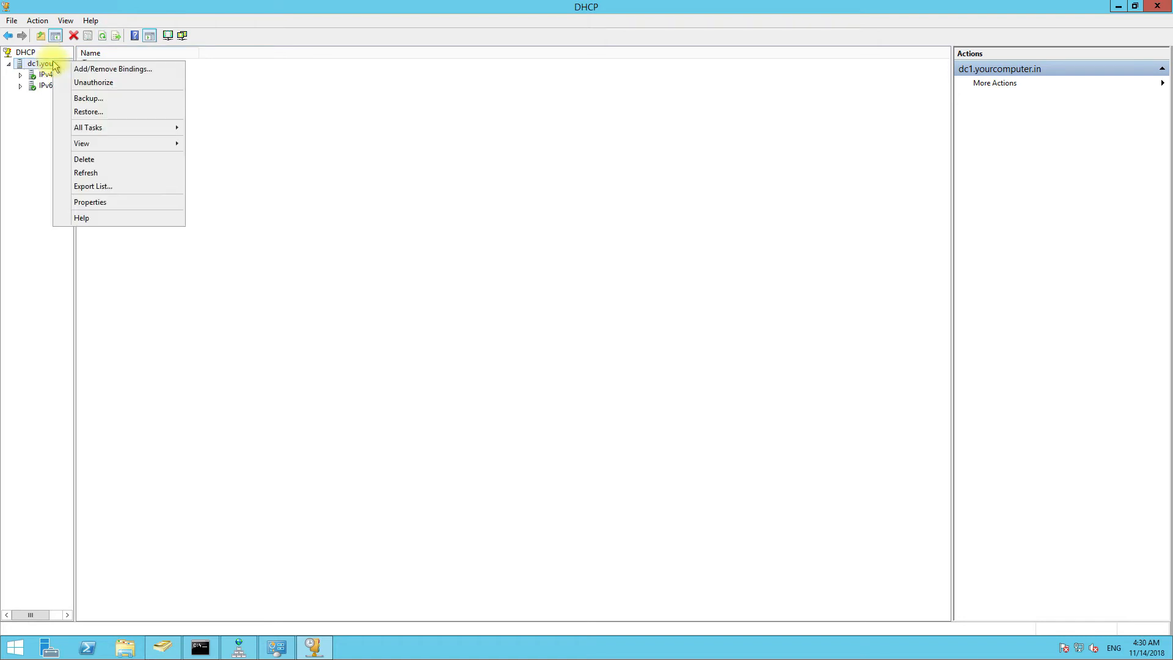
pyautogui.click(26, 149)
pyautogui.click(1157, 6)
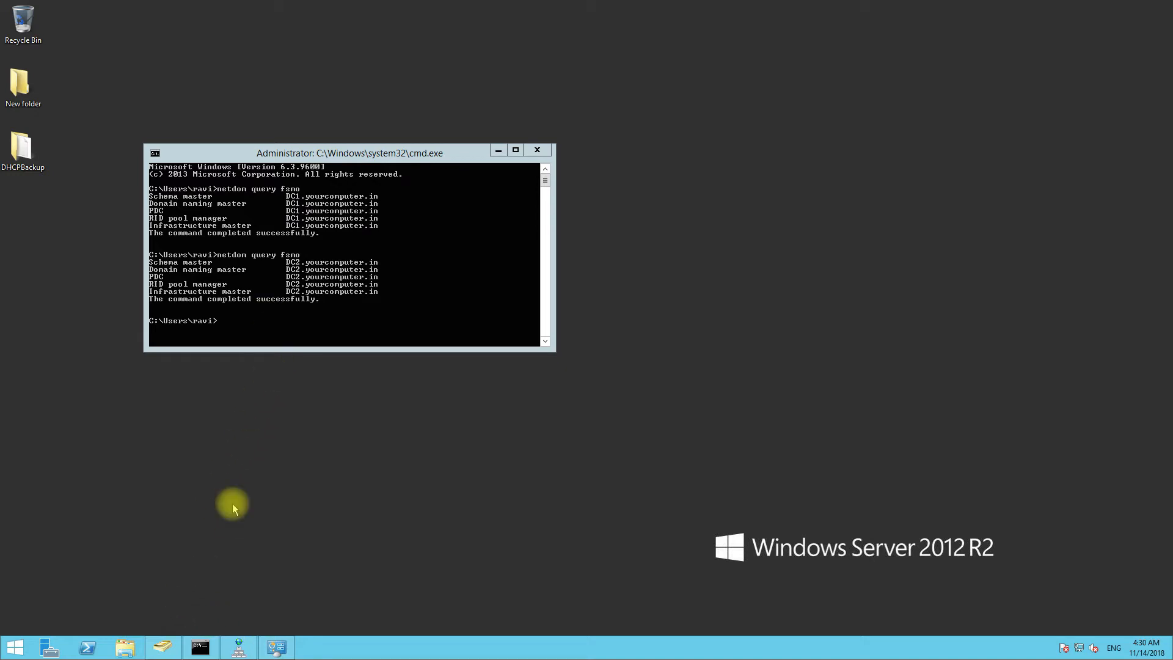
# - Launch Server Manager and begin Manage > Remove Roles and Features past the Before You Begin page
pyautogui.click(52, 648)
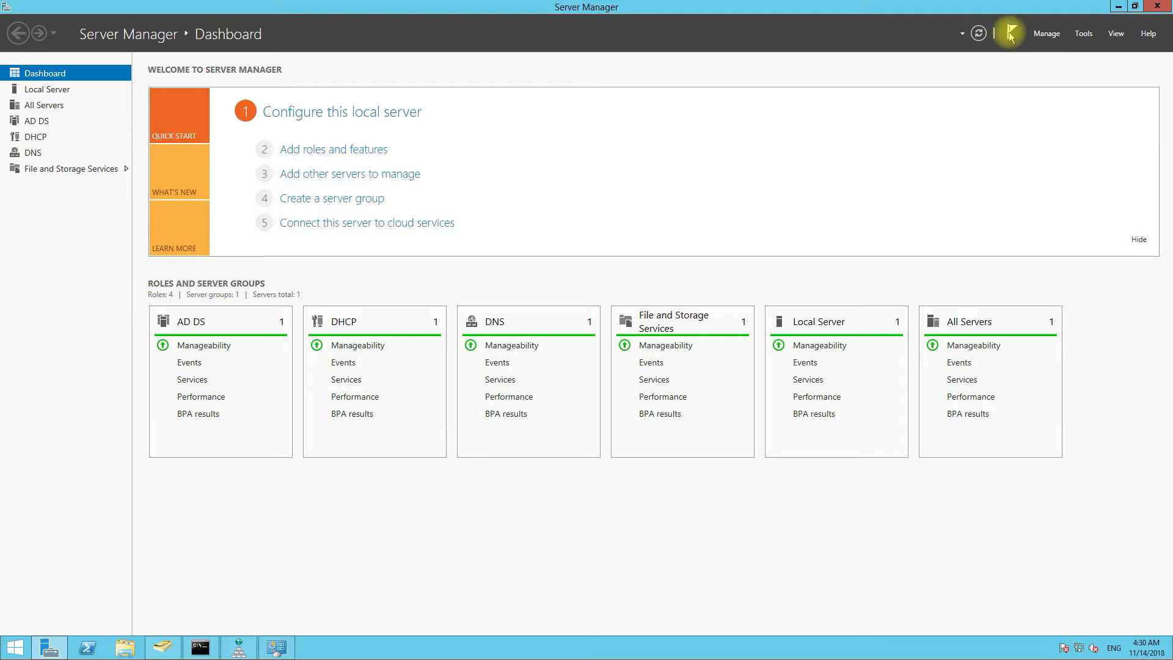
pyautogui.click(1046, 33)
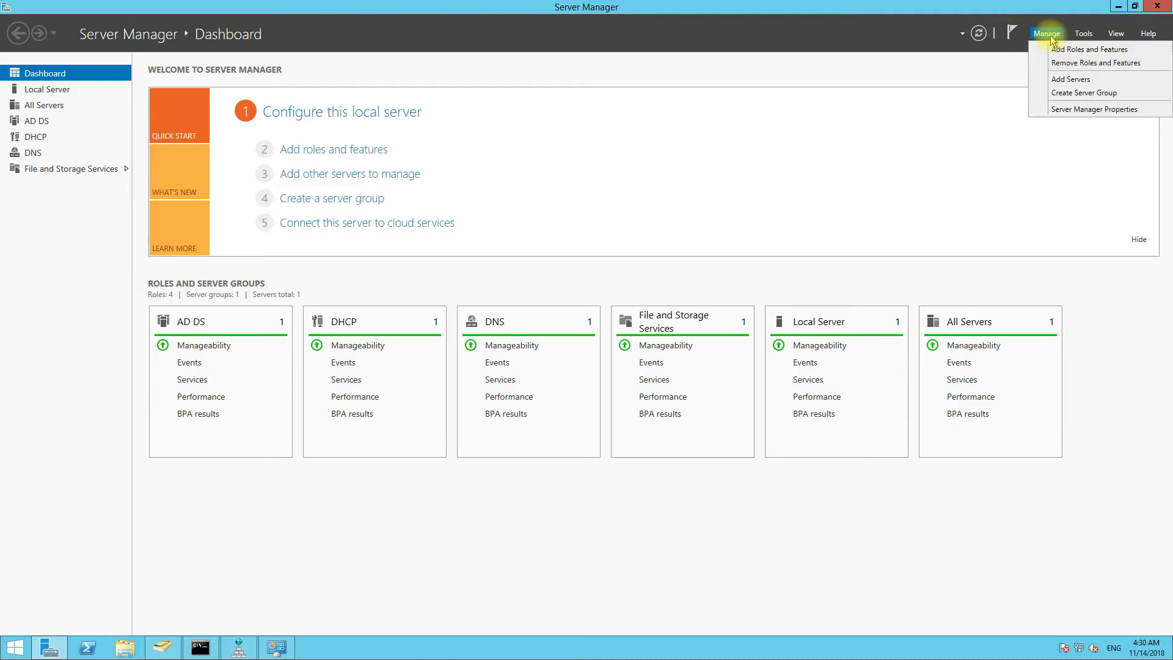
pyautogui.click(1066, 62)
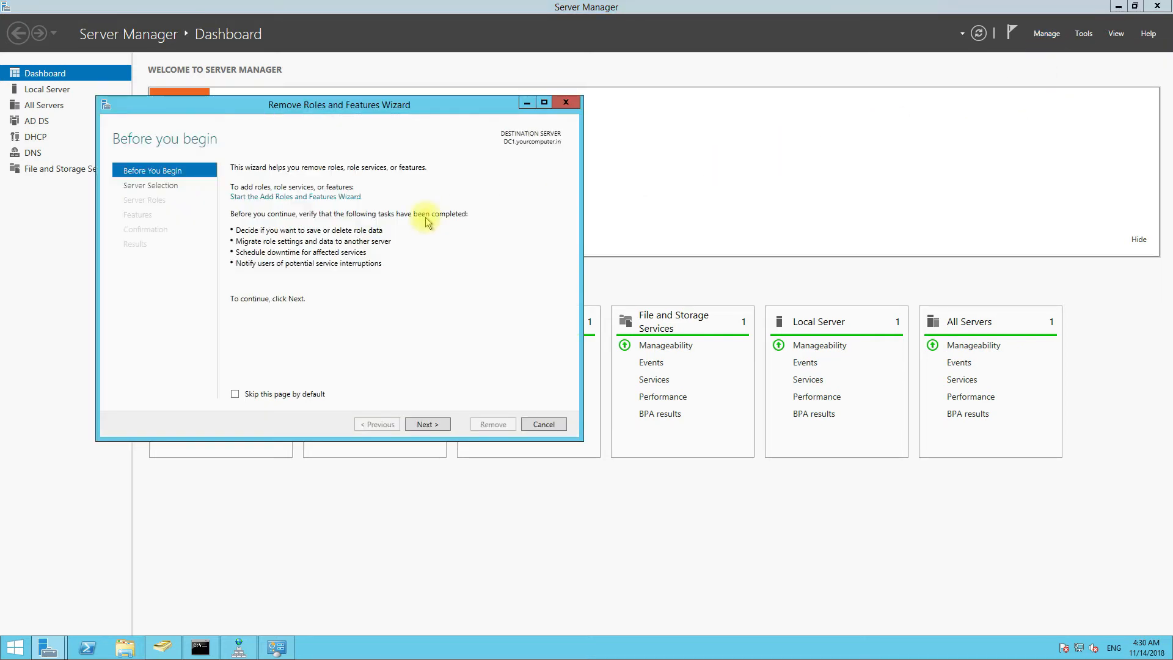
pyautogui.click(426, 424)
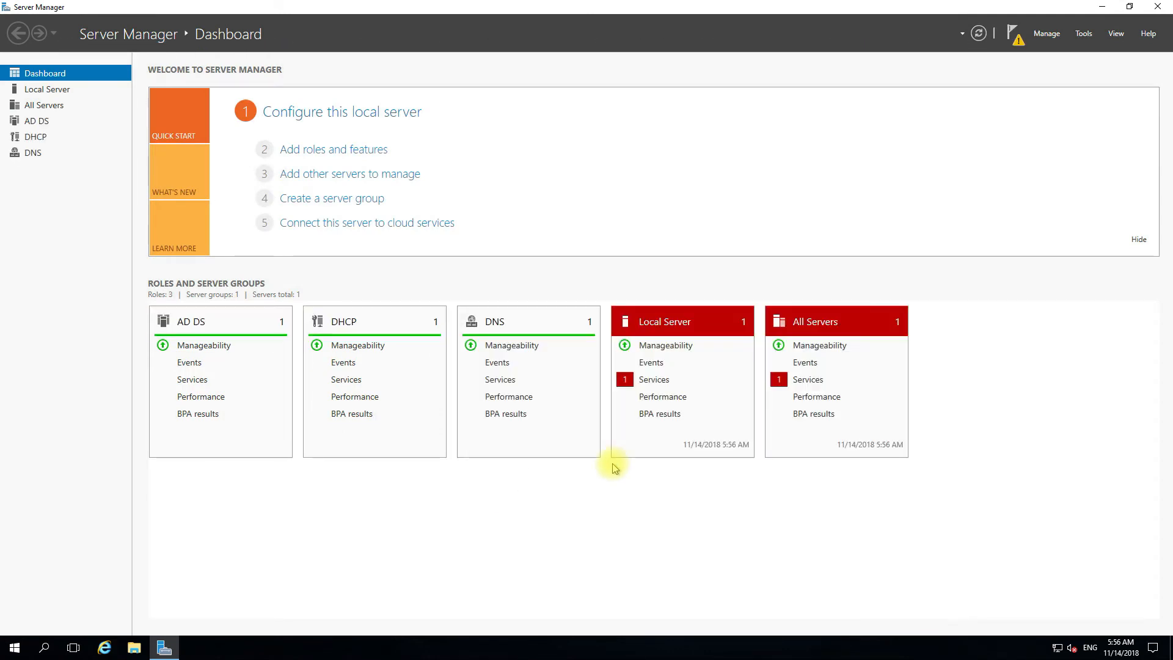
# - Complete the DHCP post-install configuration from notifications, committing with the current credentials
pyautogui.click(1012, 35)
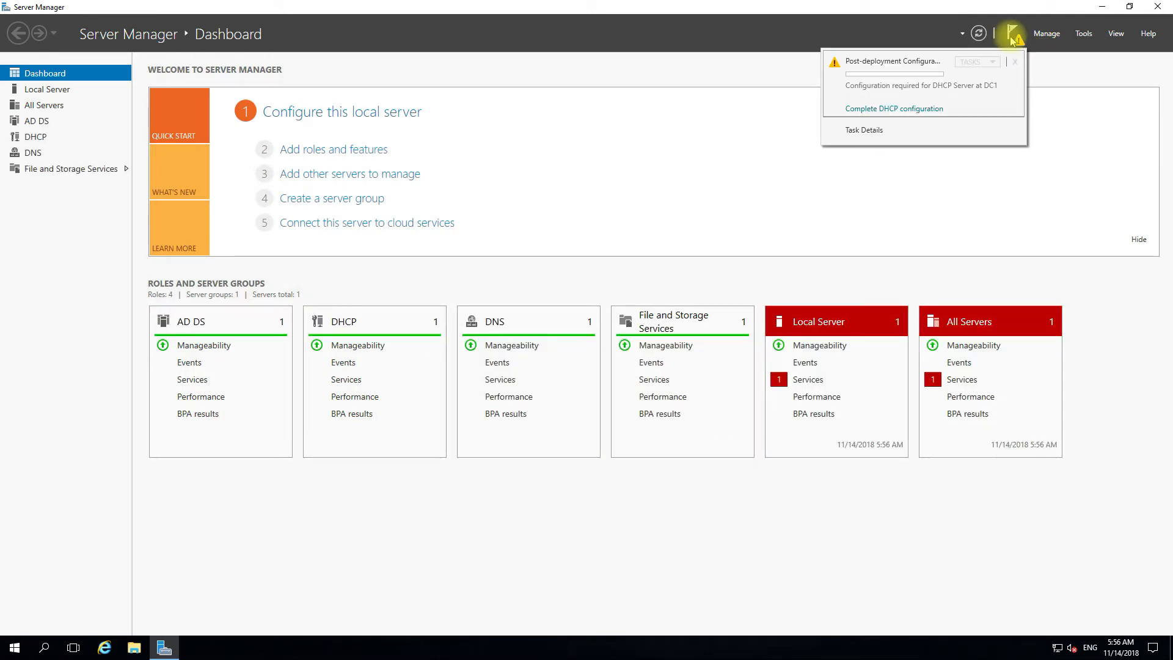
pyautogui.click(921, 110)
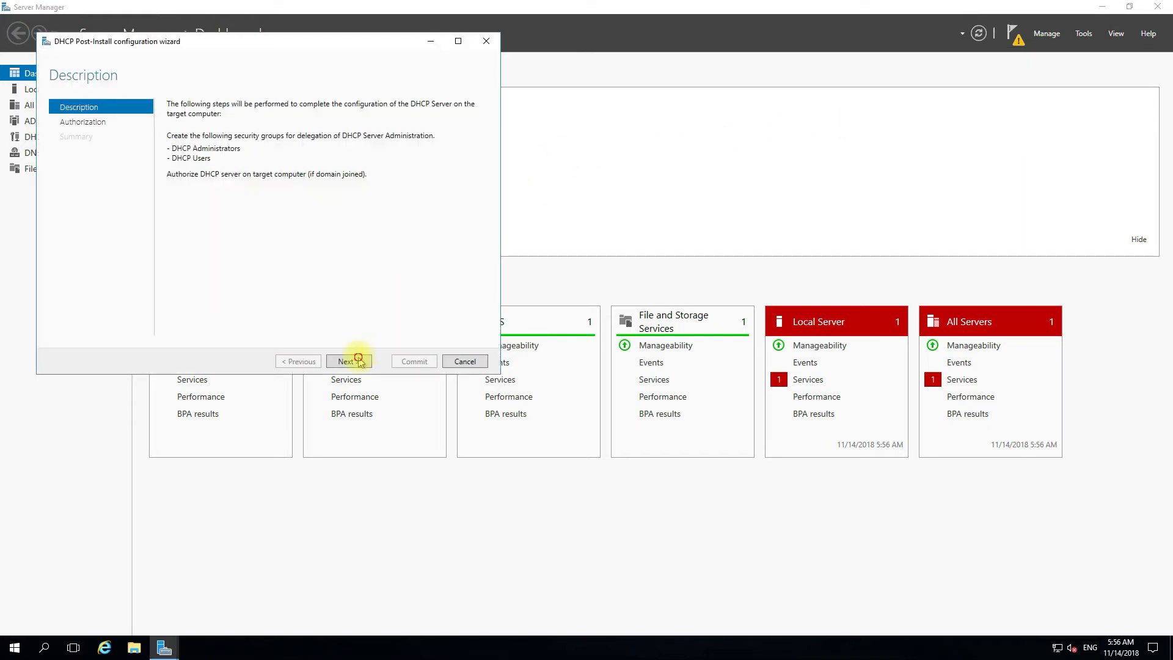
pyautogui.click(359, 362)
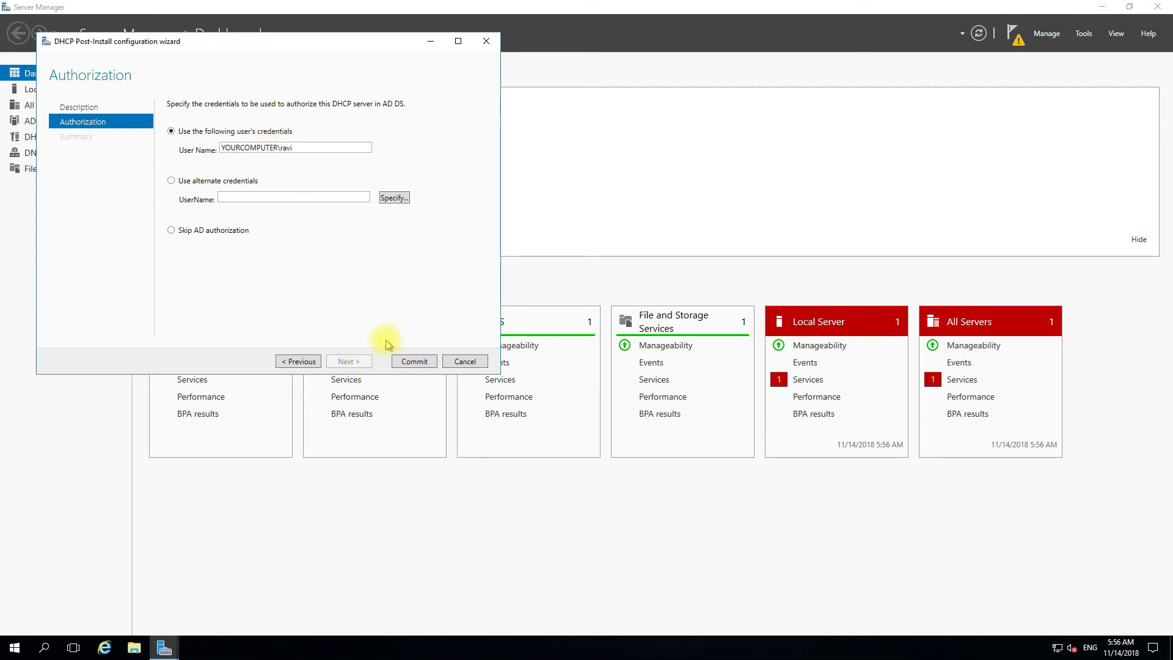
pyautogui.click(413, 362)
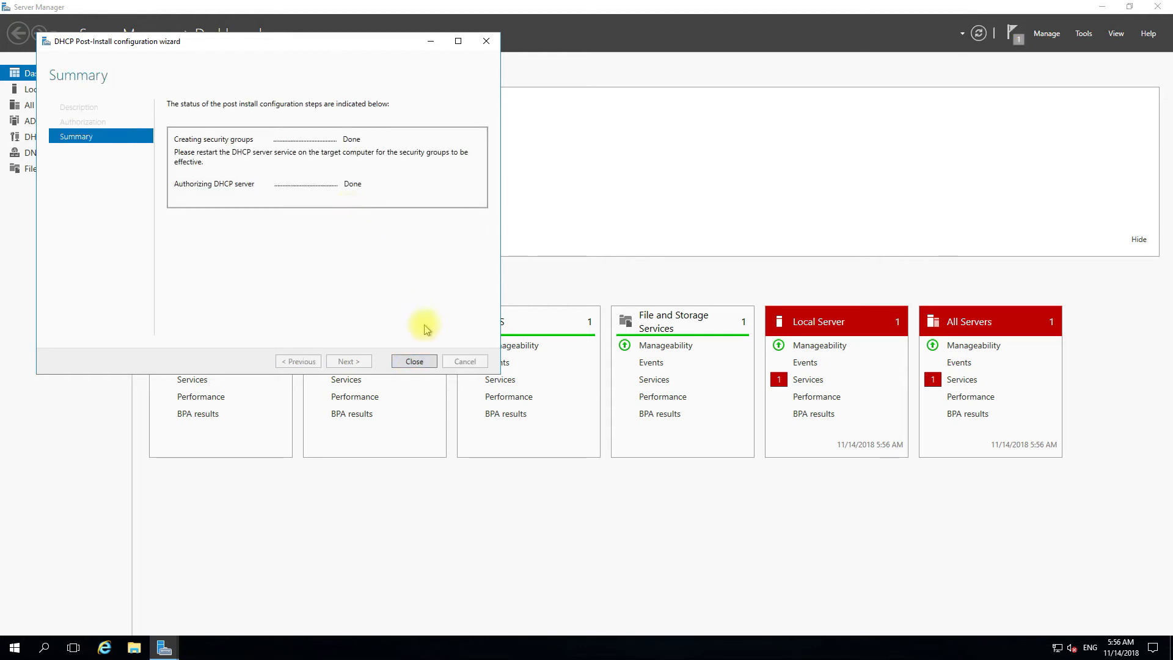
pyautogui.click(414, 362)
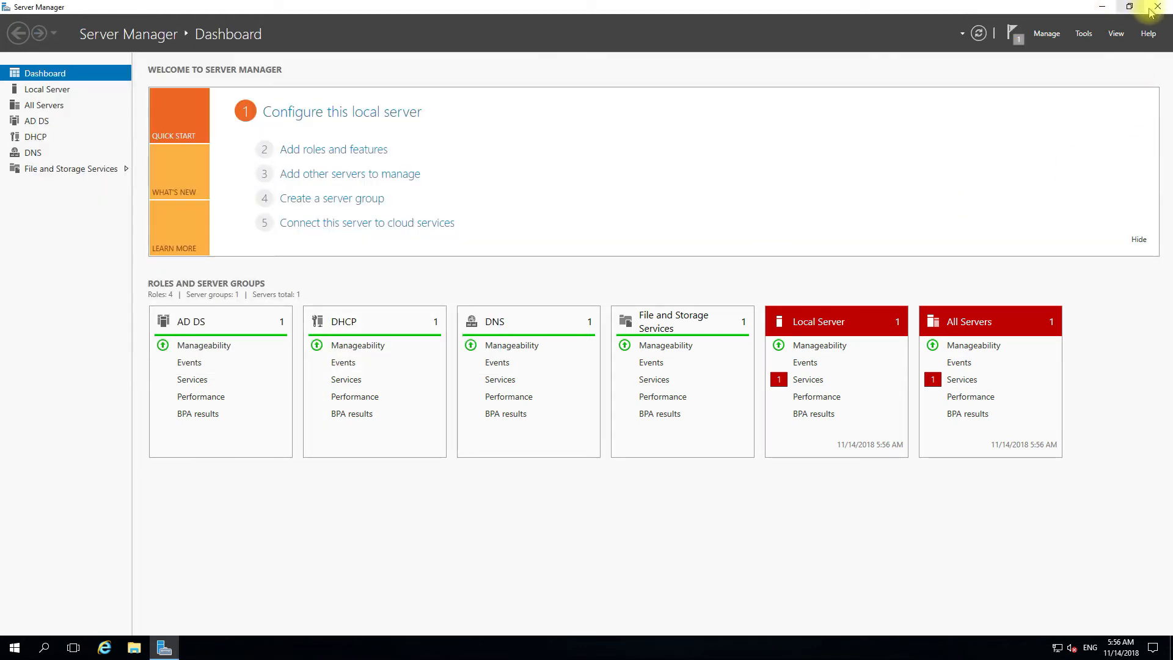
# - Recheck the notifications list, then close Server Manager
pyautogui.click(1012, 35)
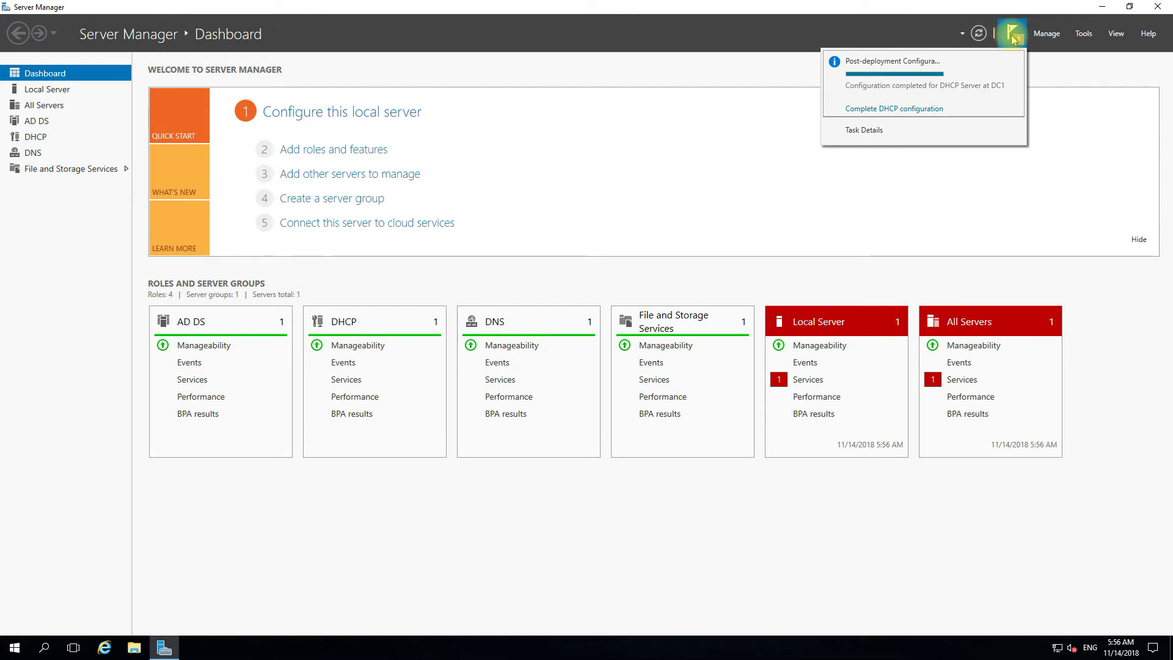
pyautogui.click(1013, 37)
pyautogui.click(1013, 37)
pyautogui.click(1069, 115)
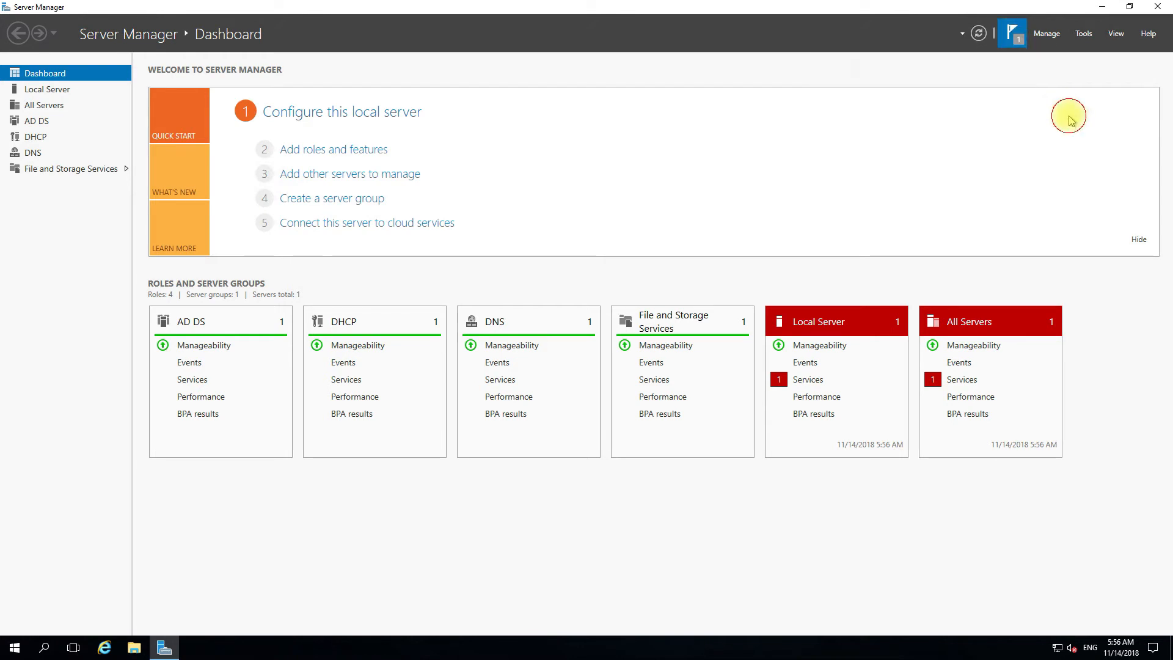
pyautogui.click(1156, 7)
# - Launch Active Directory Users and Computers and confirm yourcomputer.in's Domain Controllers lists DC1 and DC2
pyautogui.press('super+r')
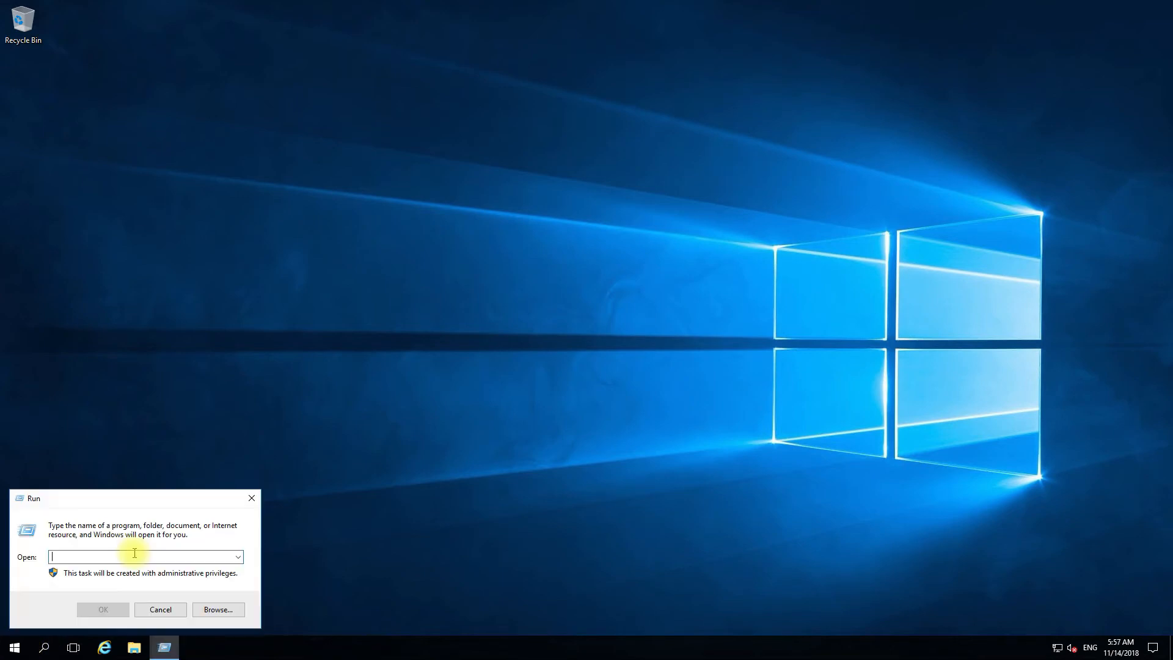
pyautogui.write('dsa.msc')
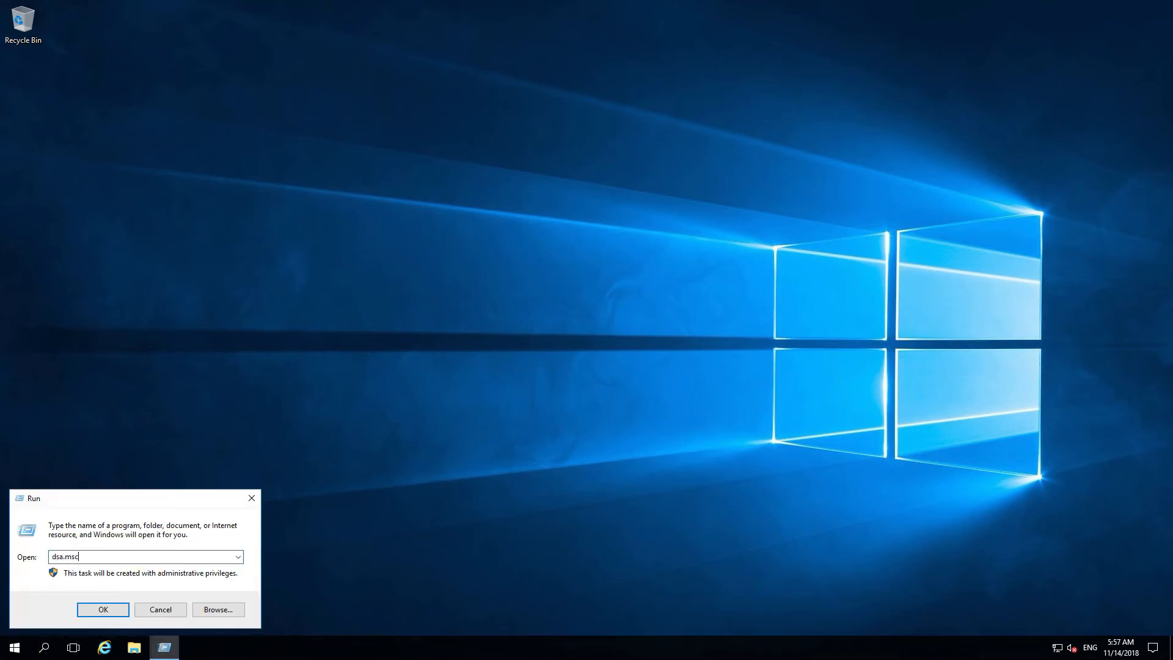
pyautogui.press('Return')
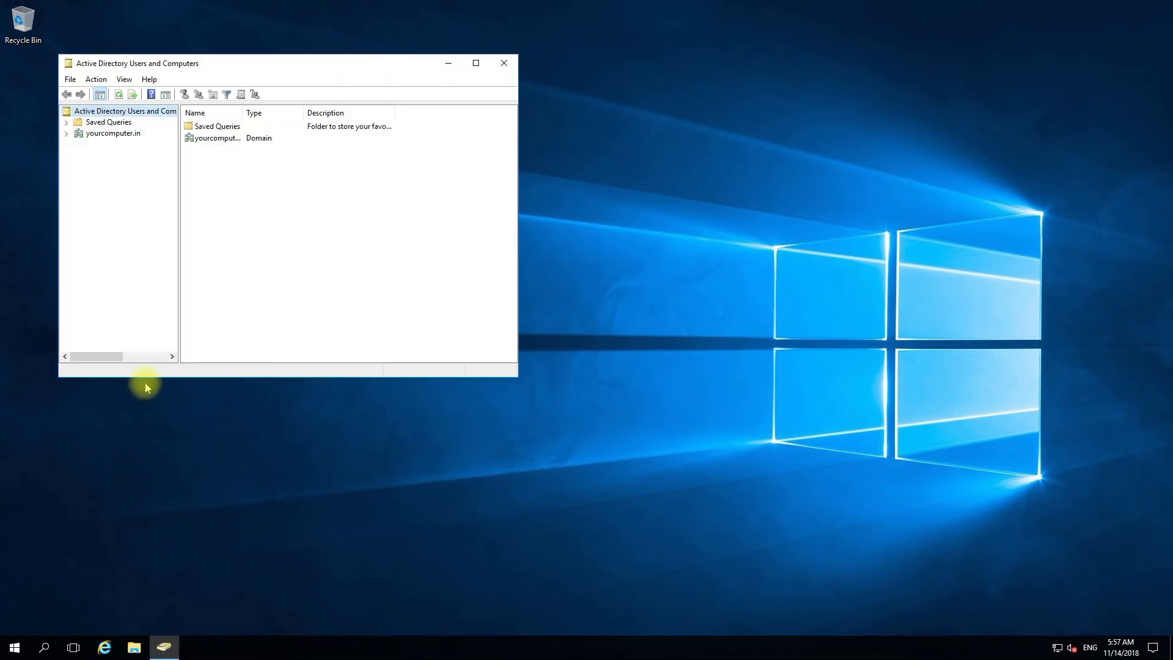
pyautogui.doubleClick(107, 134)
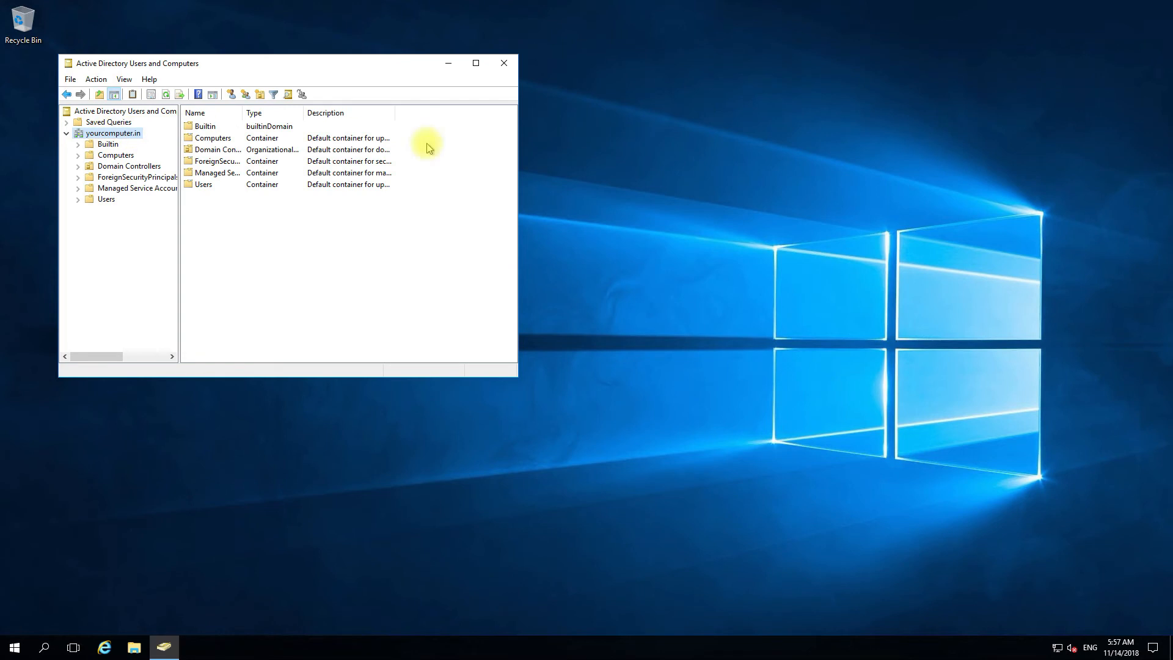
pyautogui.click(476, 66)
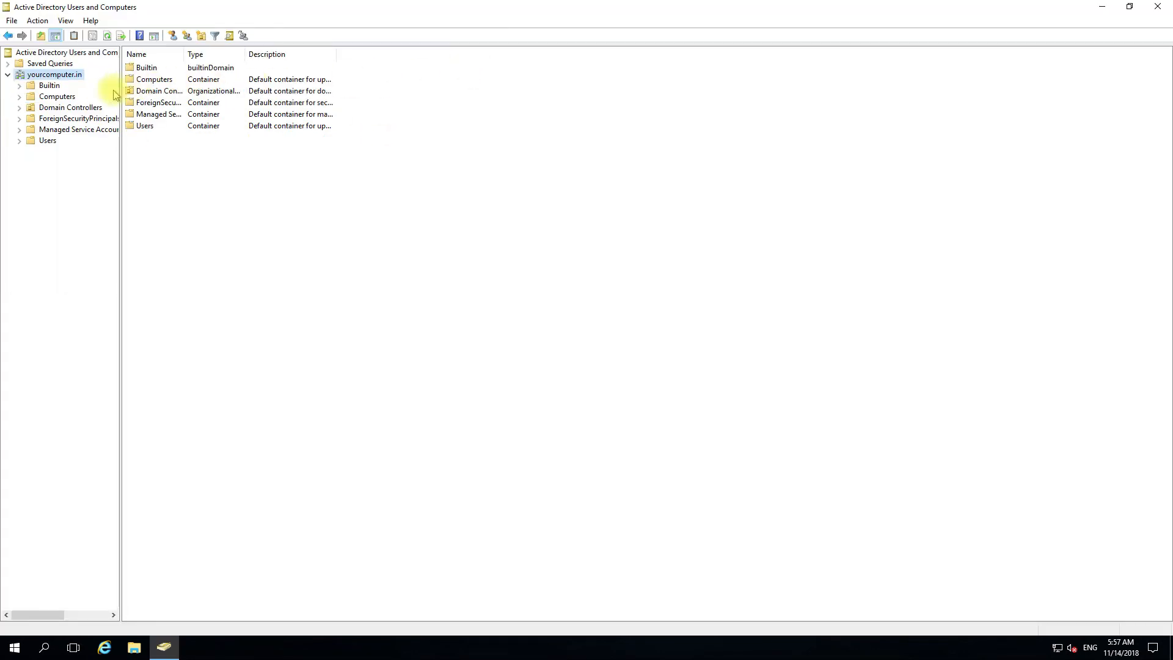
pyautogui.click(72, 107)
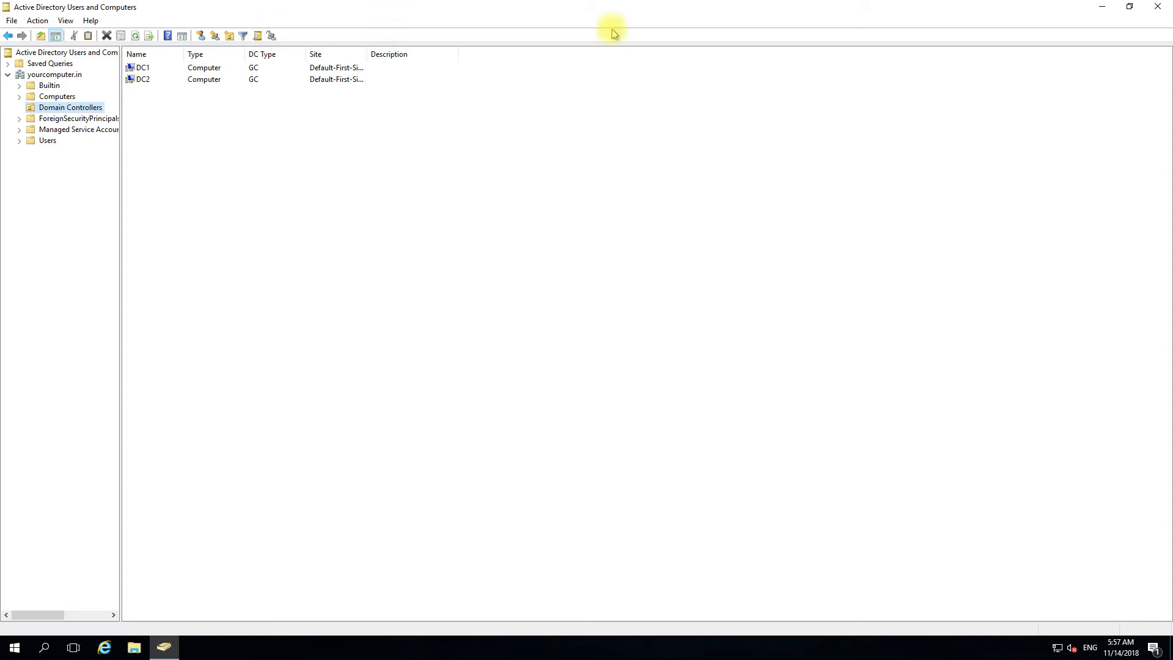
pyautogui.click(1103, 13)
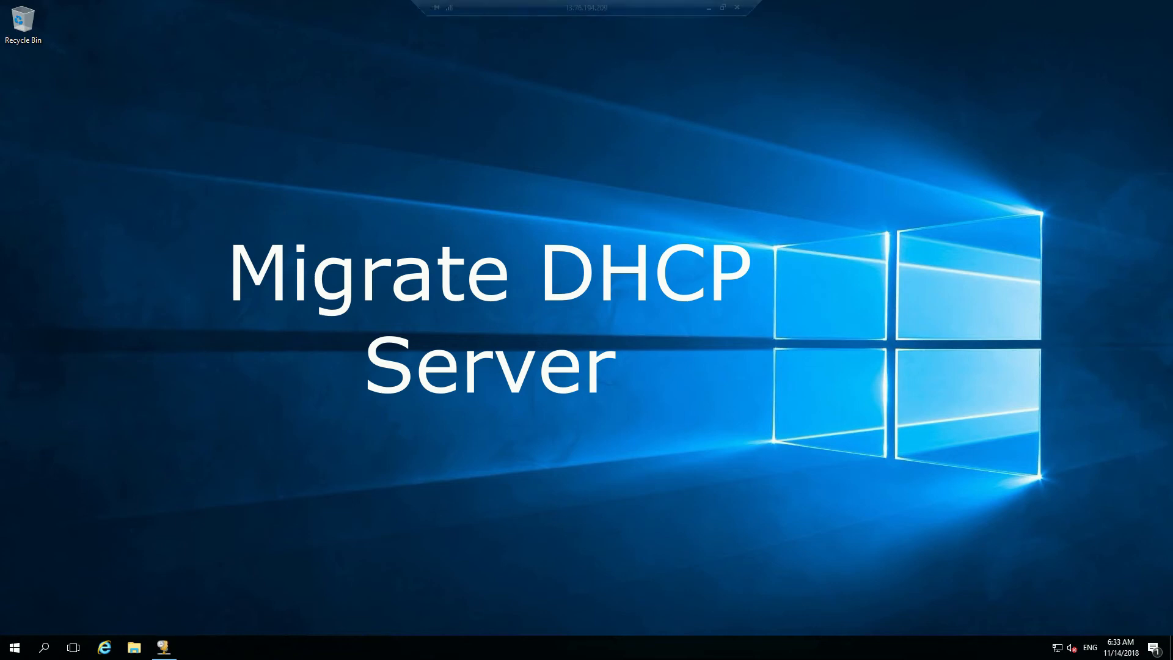
# - Copy the Backup folder on the desktop
pyautogui.rightClick(277, 231)
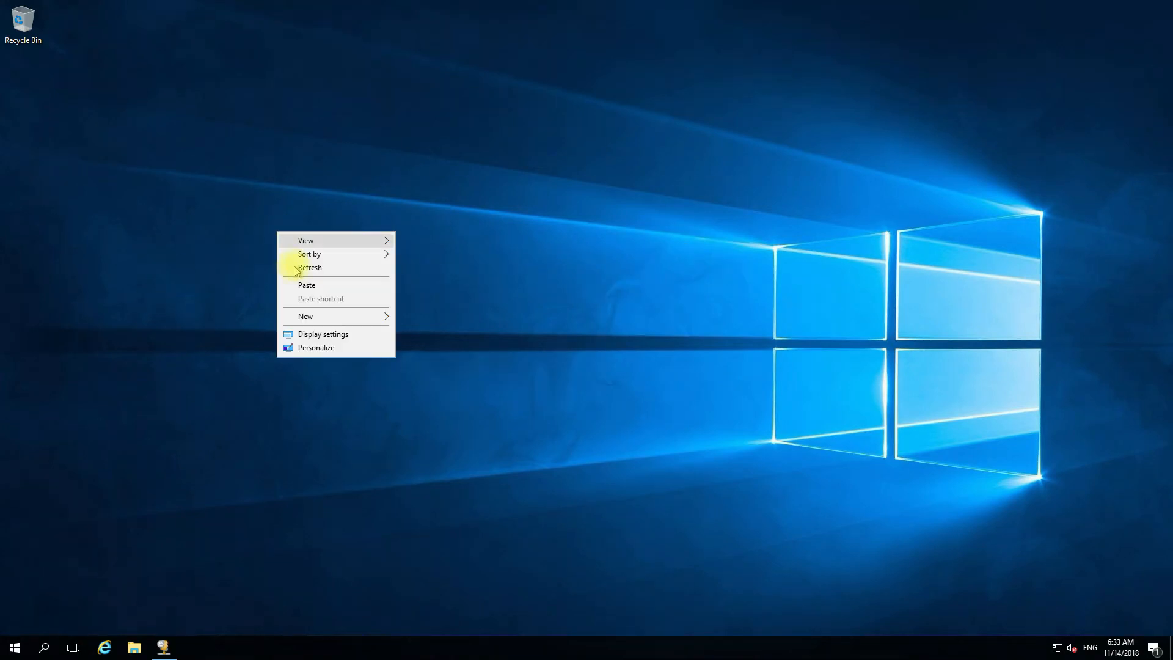
pyautogui.click(299, 281)
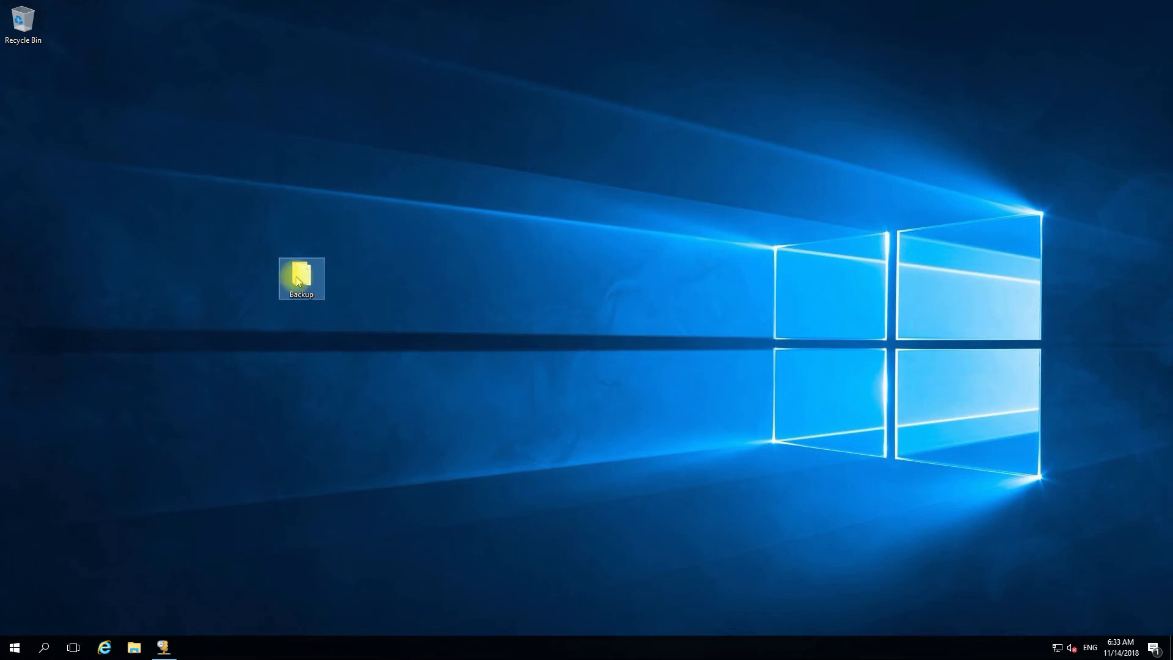
pyautogui.rightClick(297, 277)
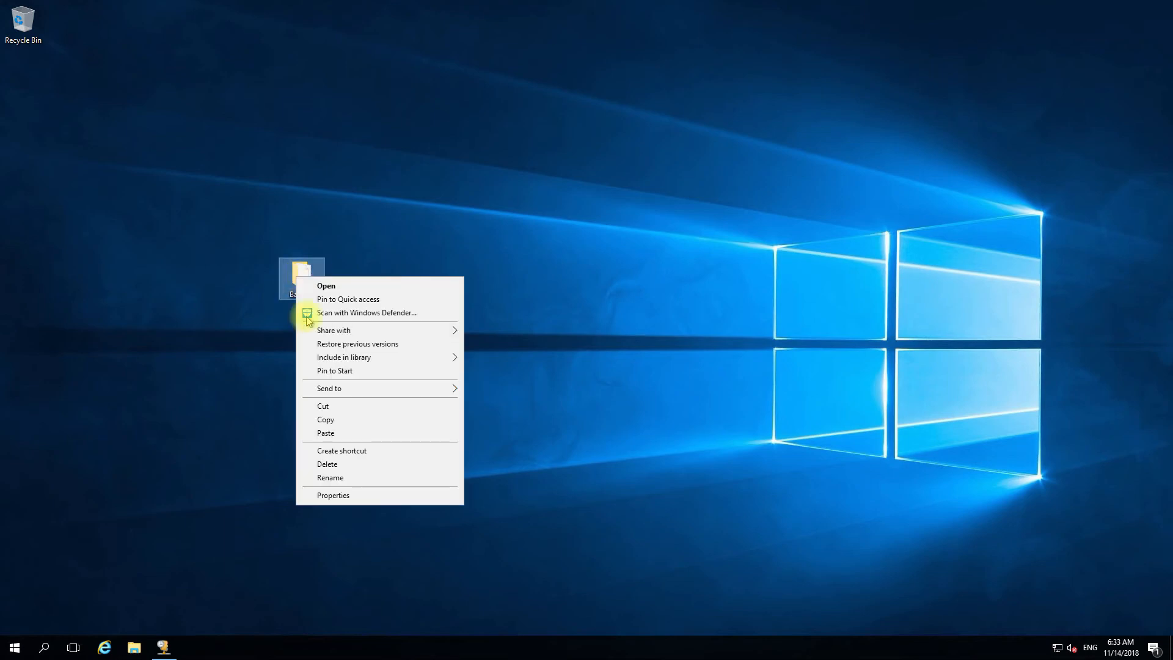
pyautogui.click(336, 419)
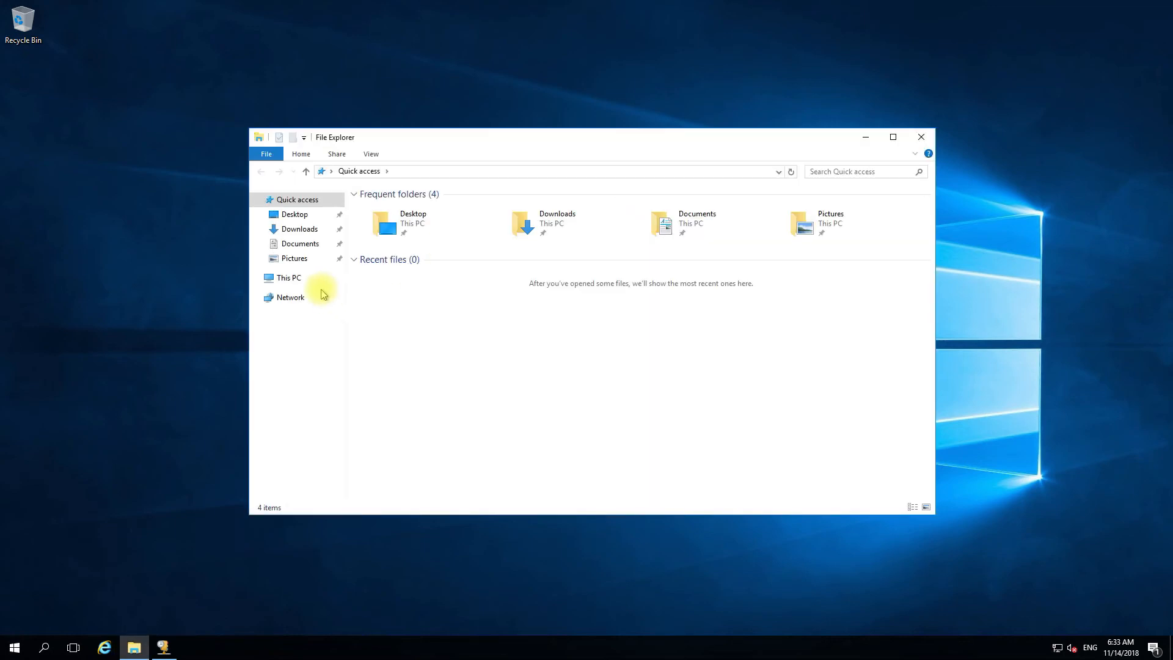
# - Paste the Backup folder into C:\Windows\System32\dhcp using File Explorer
pyautogui.click(294, 277)
pyautogui.click(618, 303)
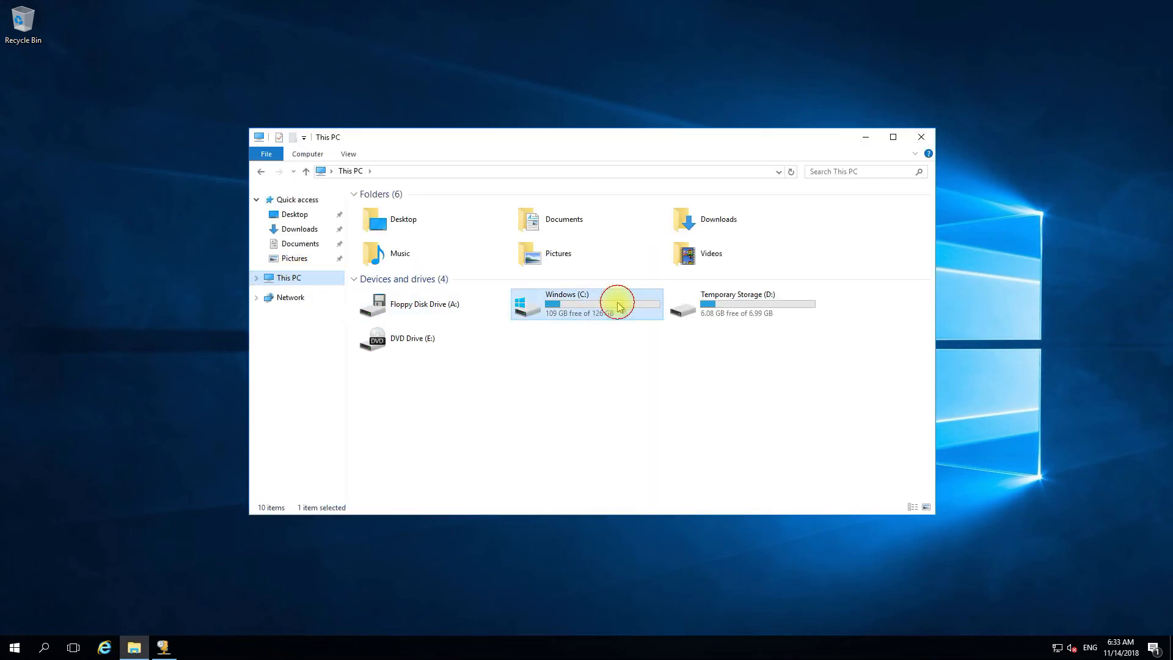
pyautogui.doubleClick(617, 303)
pyautogui.click(619, 300)
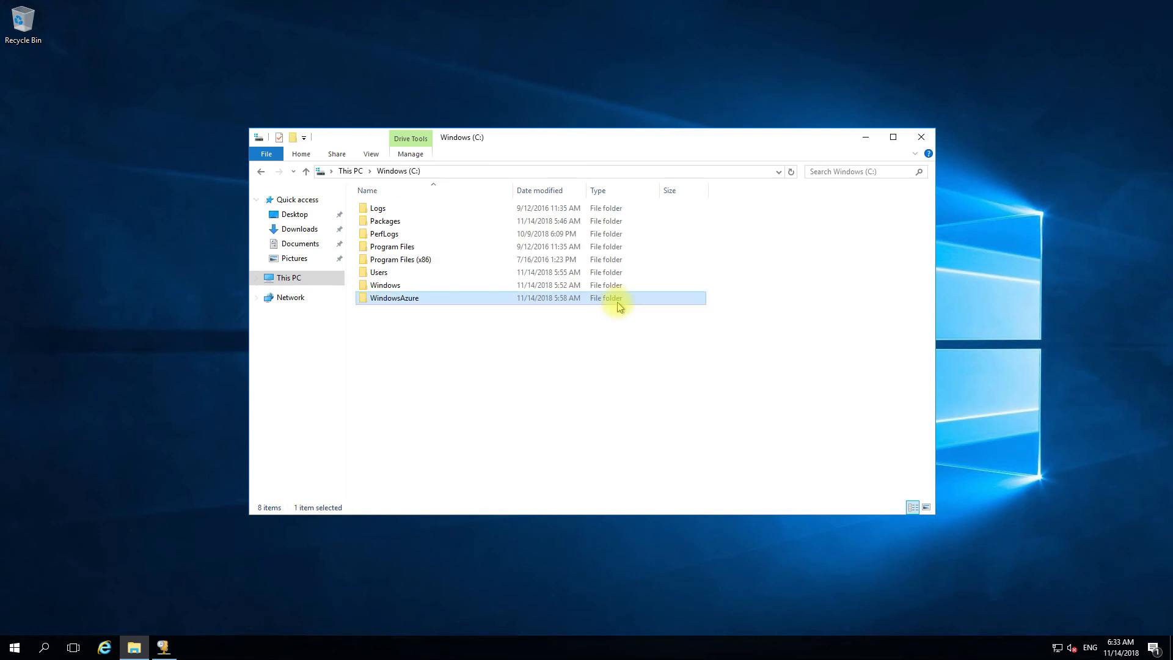
pyautogui.click(405, 286)
pyautogui.click(410, 285)
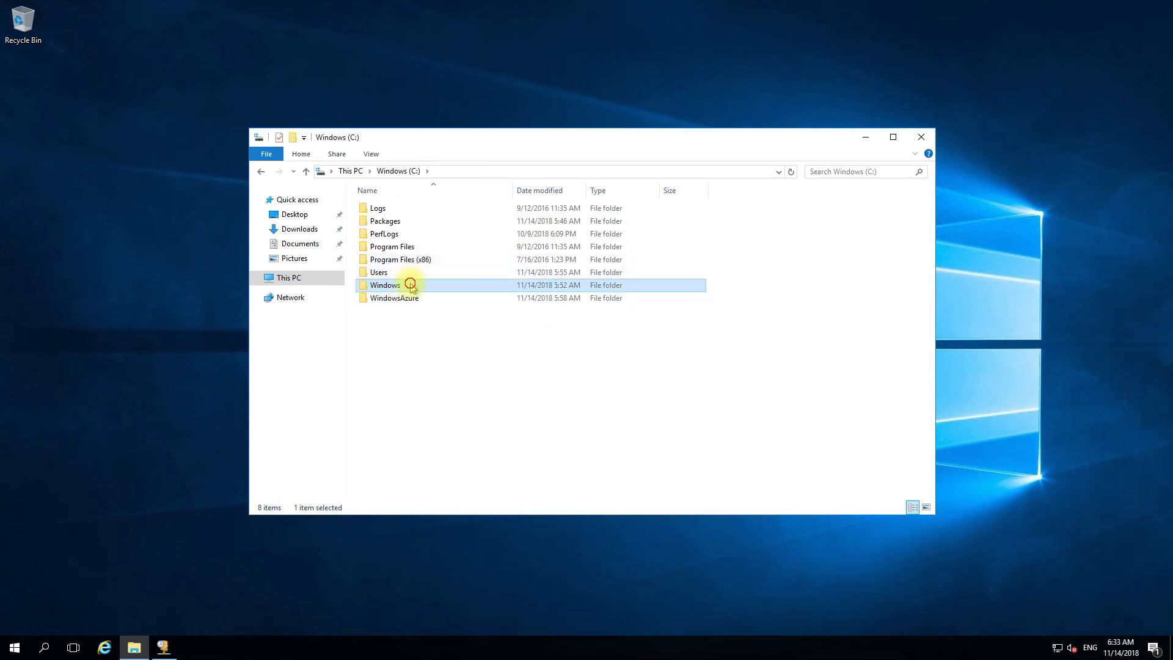
pyautogui.doubleClick(409, 285)
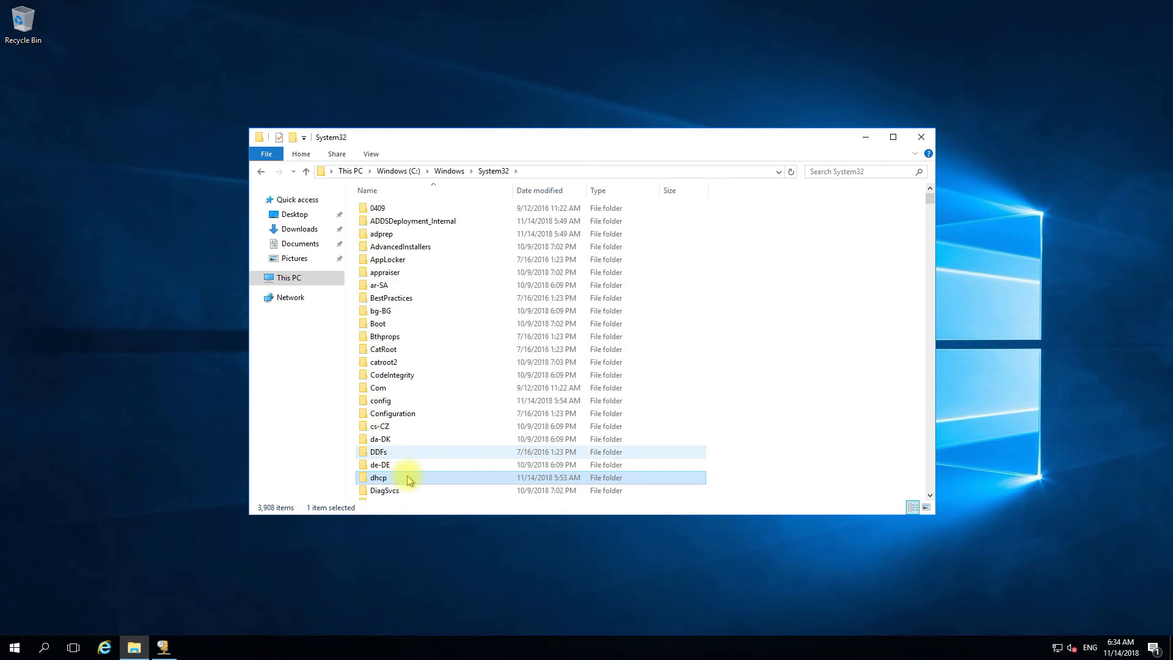
pyautogui.doubleClick(408, 478)
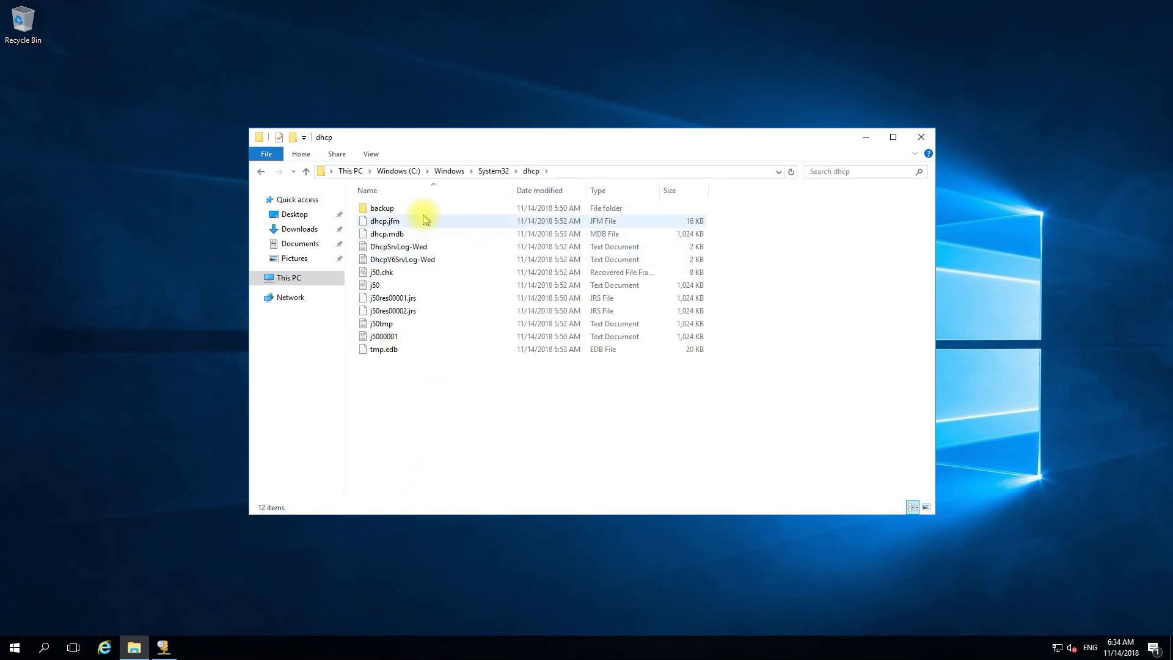
pyautogui.rightClick(461, 386)
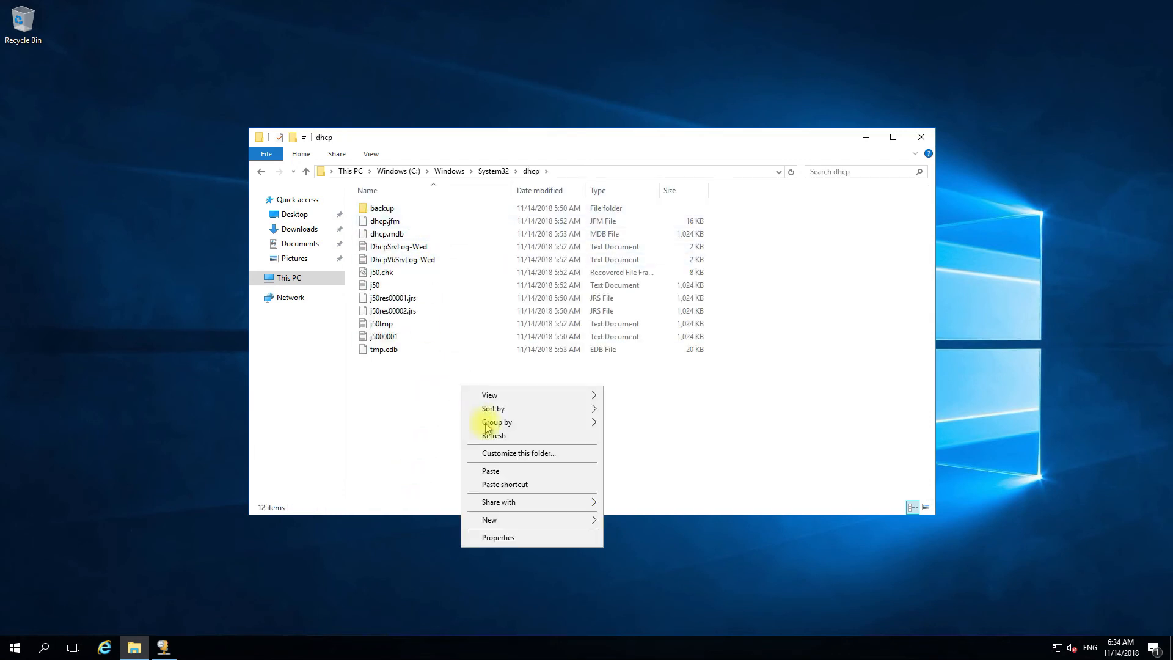
pyautogui.click(490, 471)
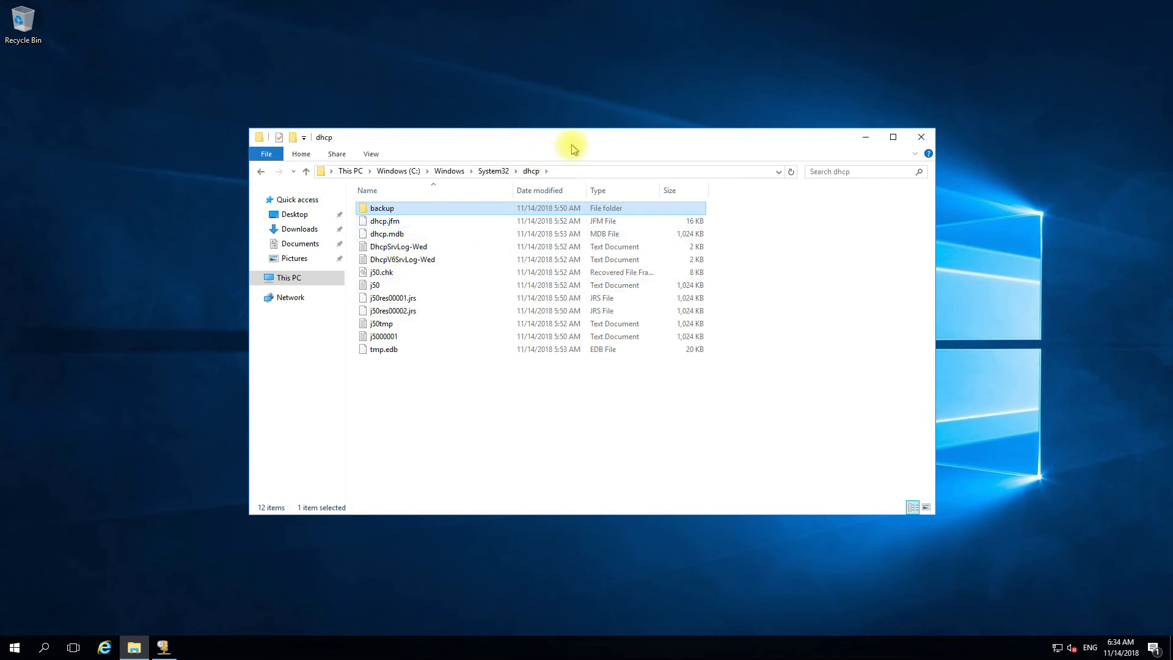
# - Copy the desktop Backup folder again into the dhcp folder, replacing same-named files
pyautogui.moveTo(568, 134); pyautogui.dragTo(916, 171)
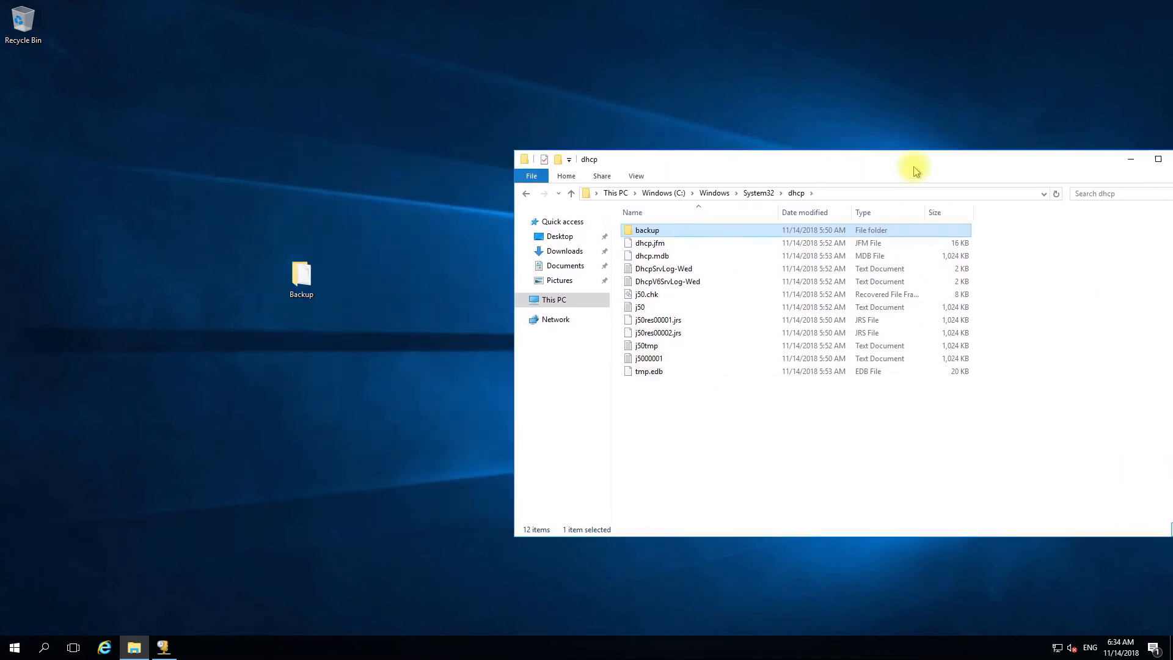
pyautogui.rightClick(303, 270)
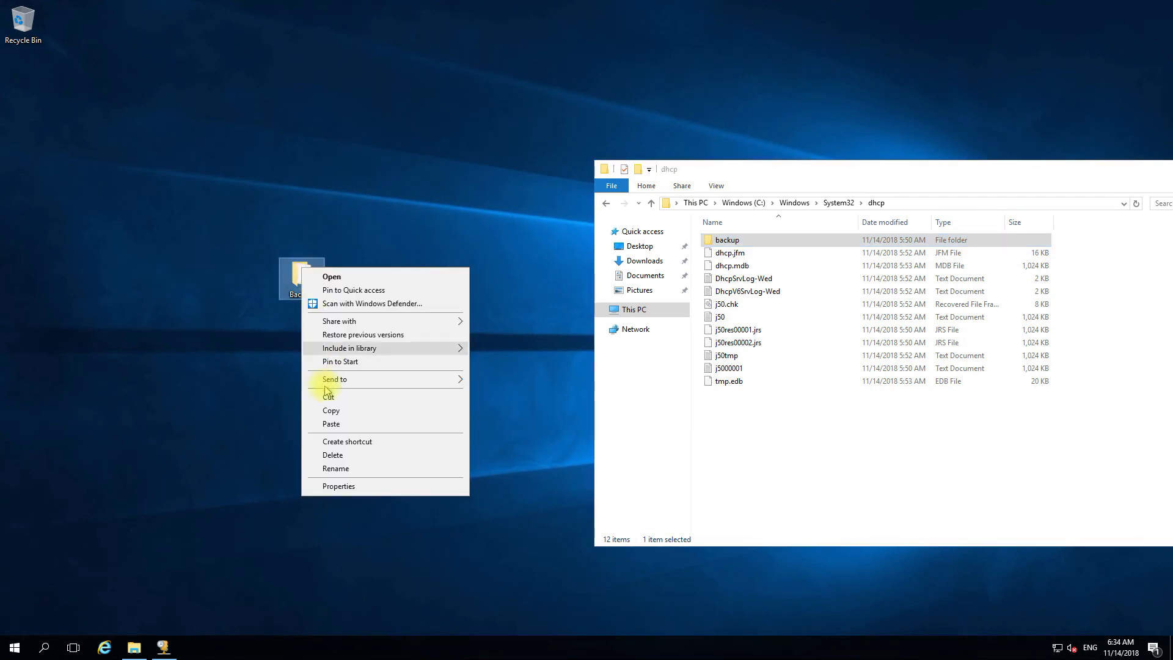
pyautogui.click(330, 410)
pyautogui.rightClick(756, 460)
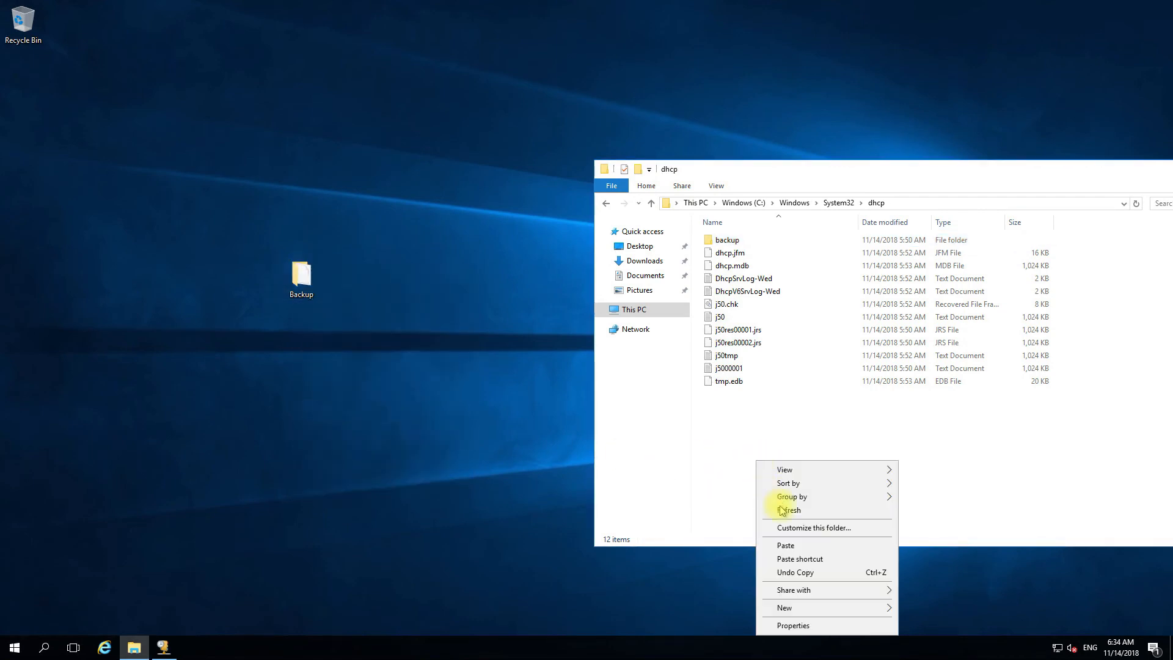
pyautogui.click(785, 545)
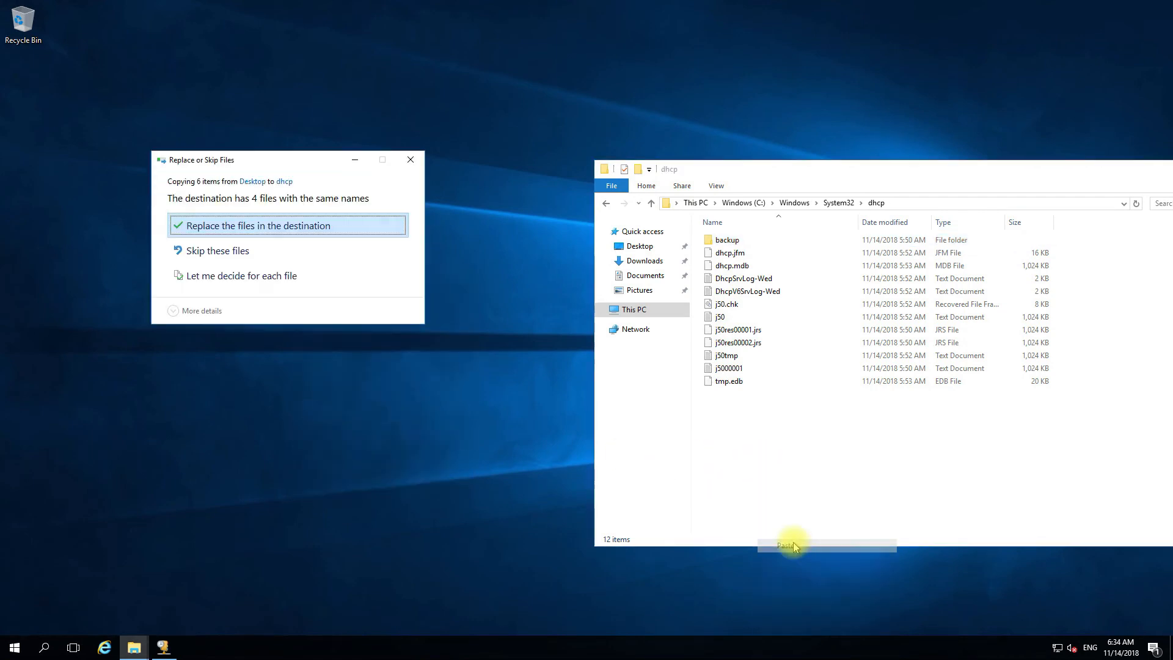
pyautogui.click(234, 226)
# - Open the dhcp backup folder to check its contents
pyautogui.click(736, 240)
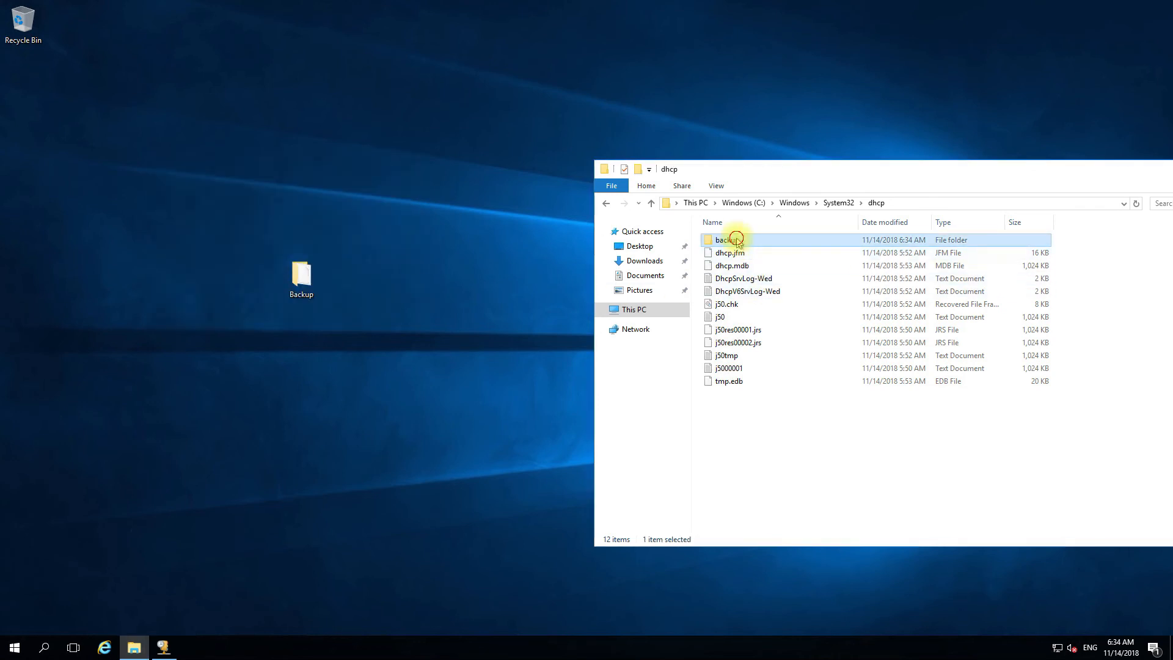
pyautogui.doubleClick(737, 240)
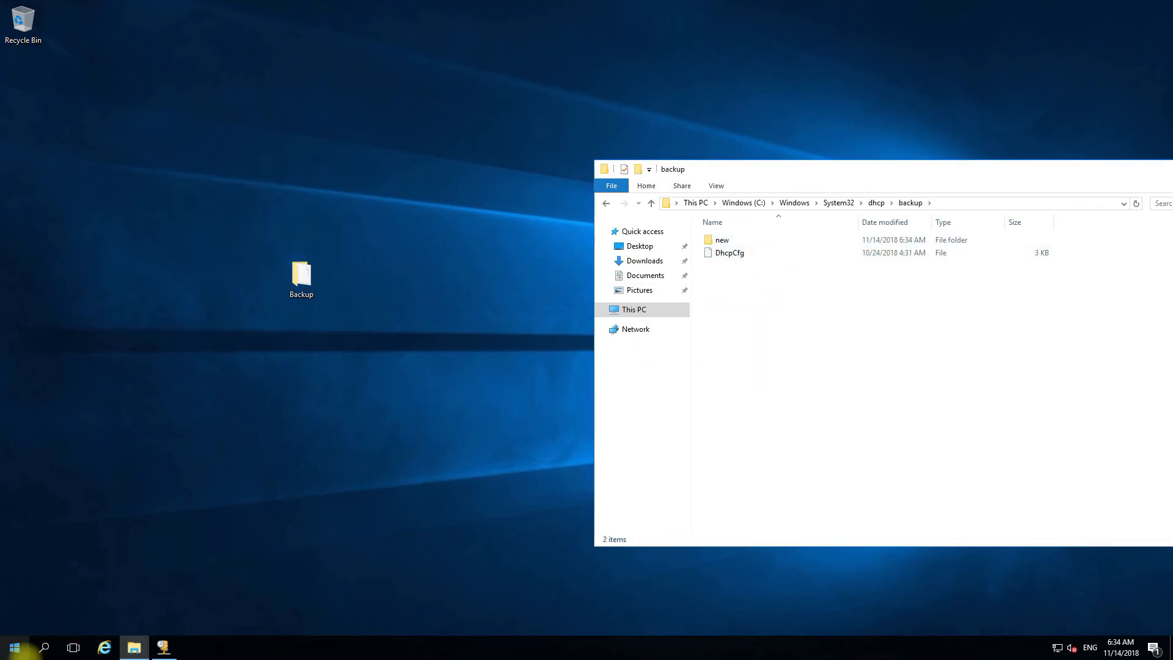
pyautogui.click(163, 647)
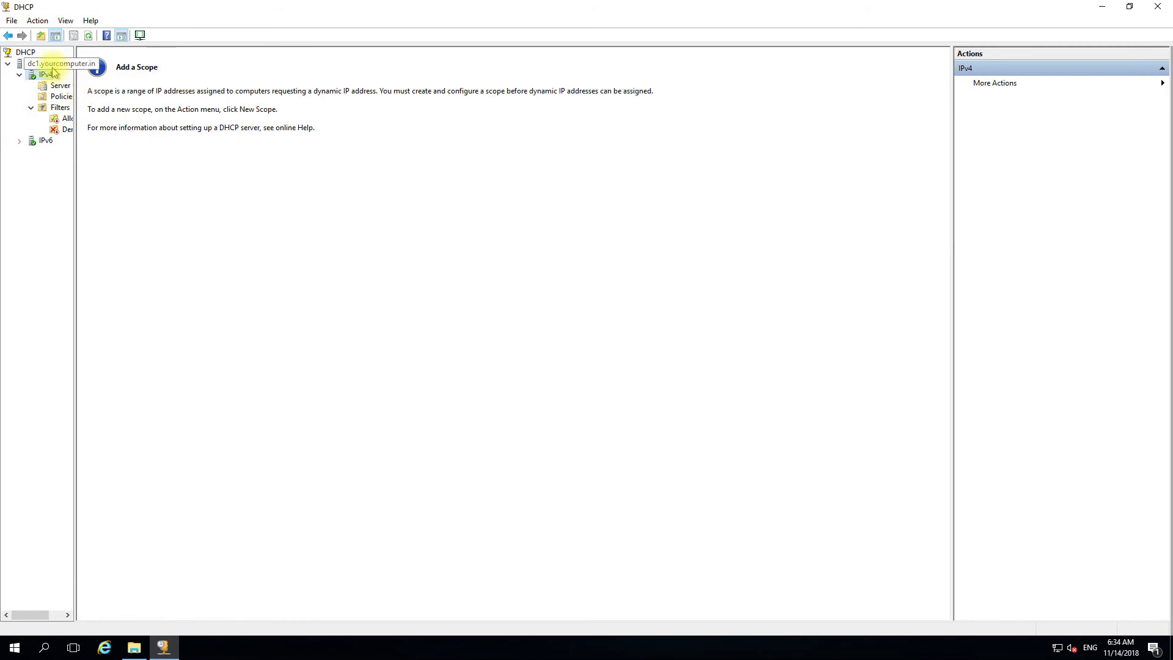
# - Restore the DHCP database from C:\Windows\System32\dhcp\backup, restarting the DHCP service
pyautogui.rightClick(52, 65)
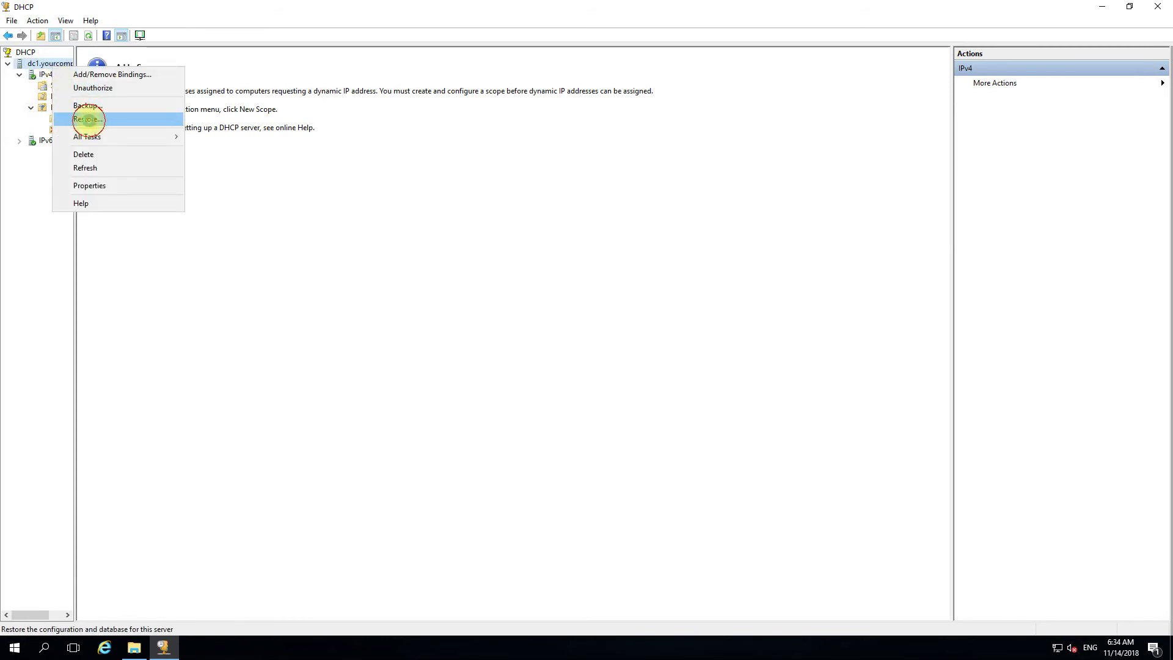
pyautogui.click(89, 121)
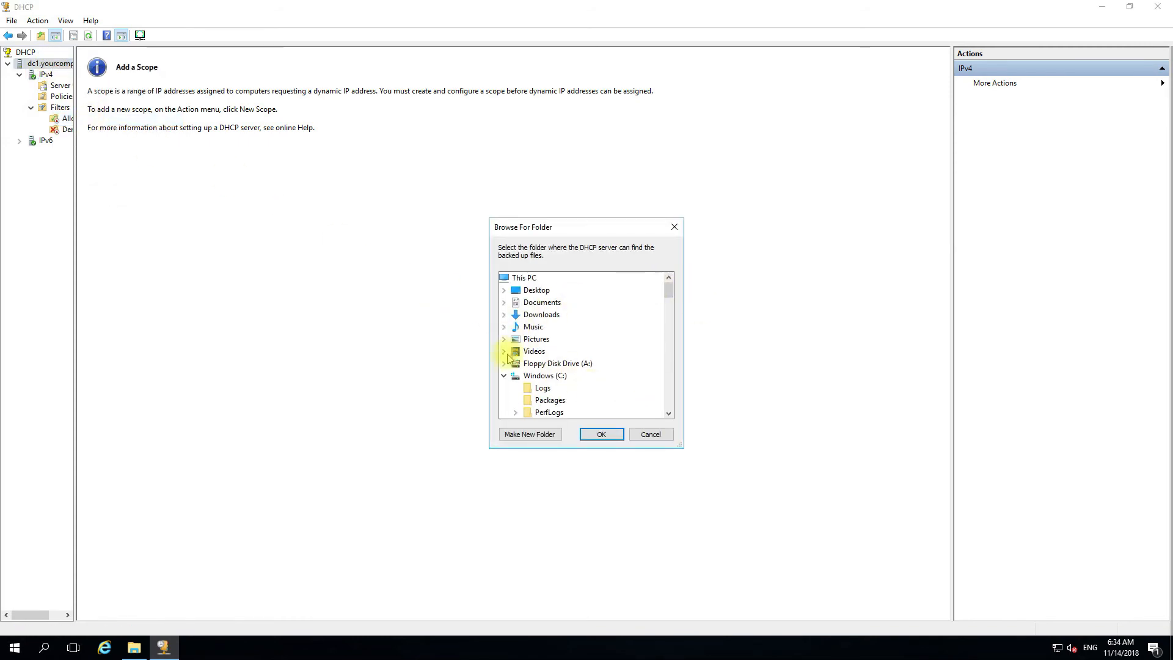
pyautogui.click(506, 377)
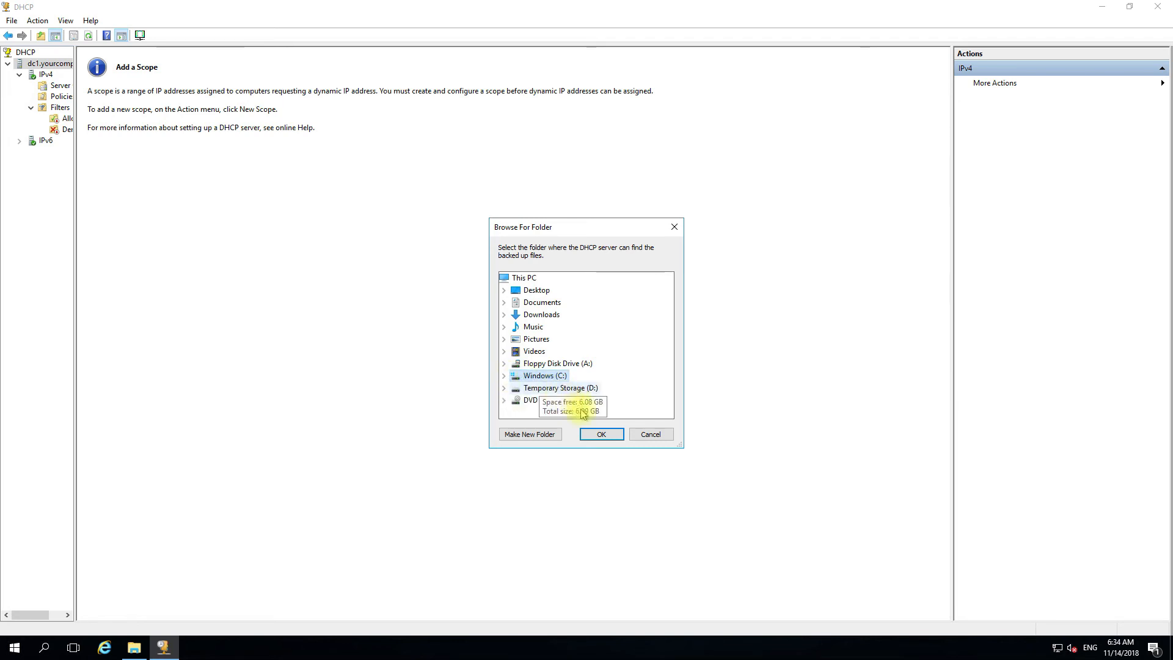
pyautogui.doubleClick(550, 376)
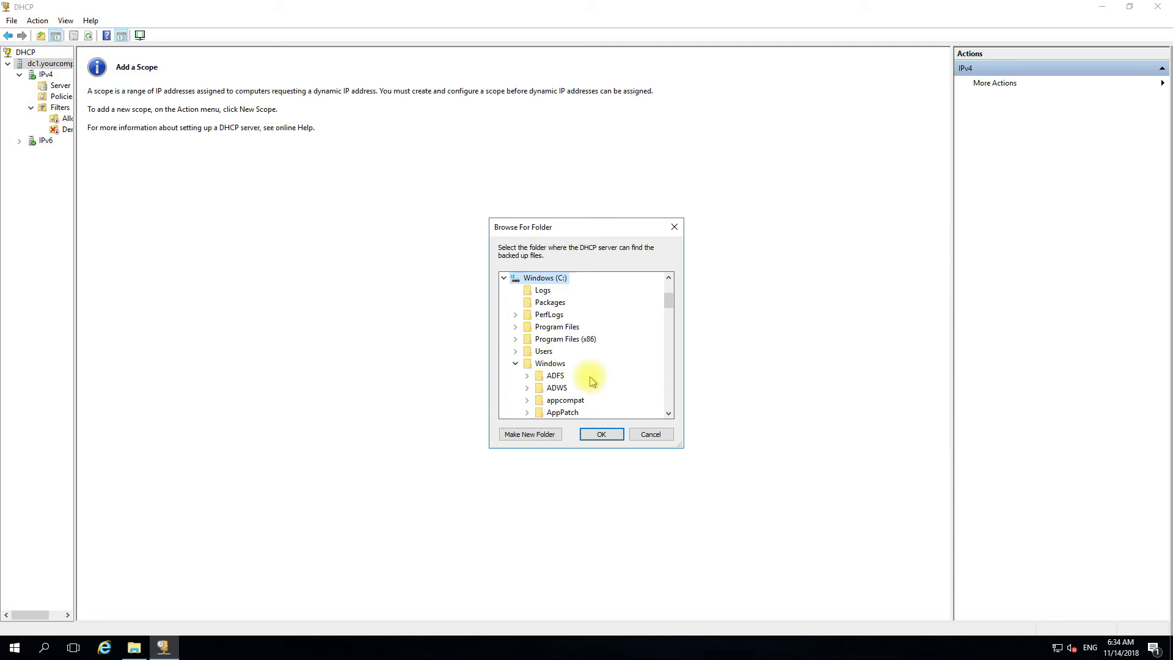
pyautogui.scroll(-7, 577, 381)
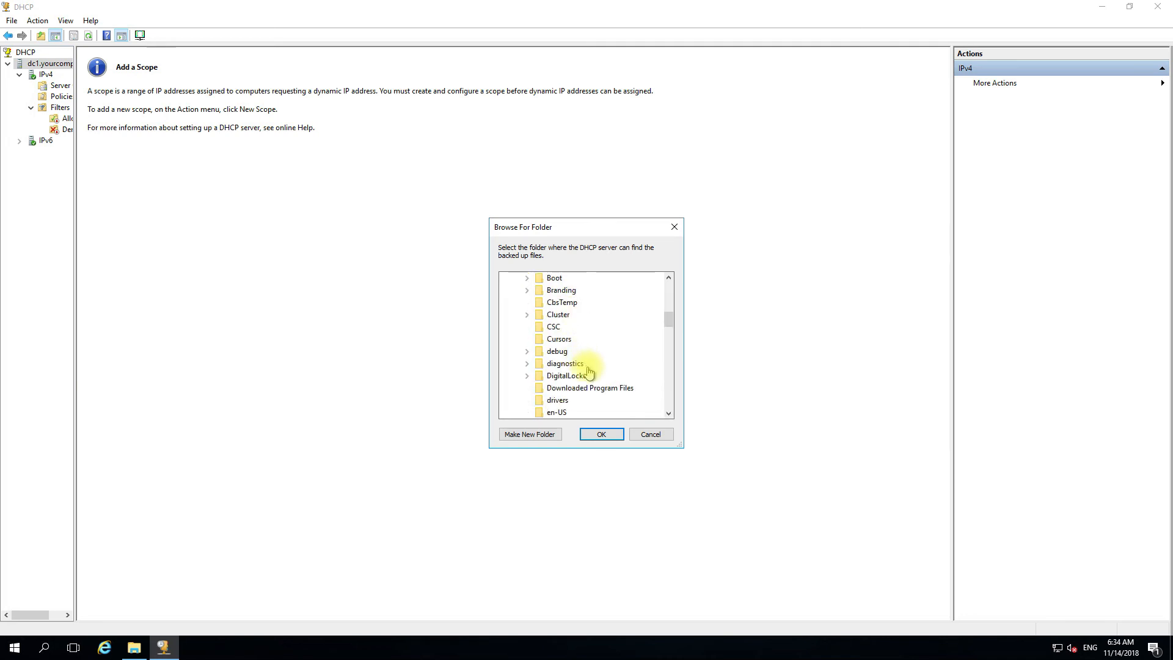
pyautogui.scroll(-9, 594, 388)
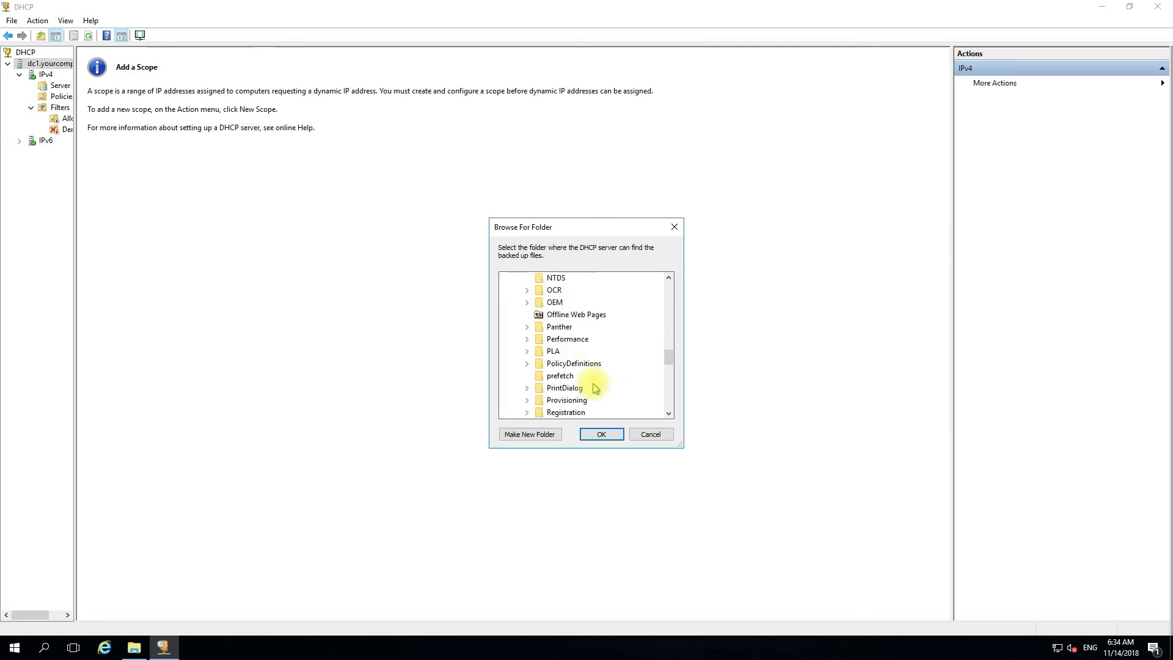
pyautogui.scroll(-6, 594, 389)
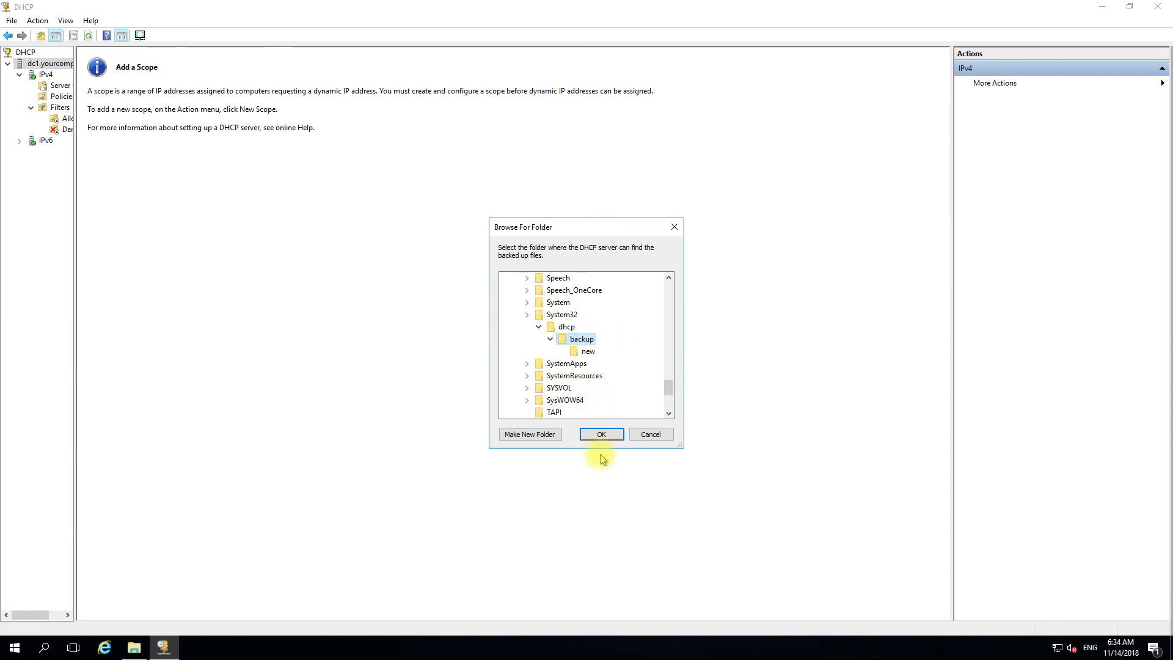
pyautogui.click(600, 435)
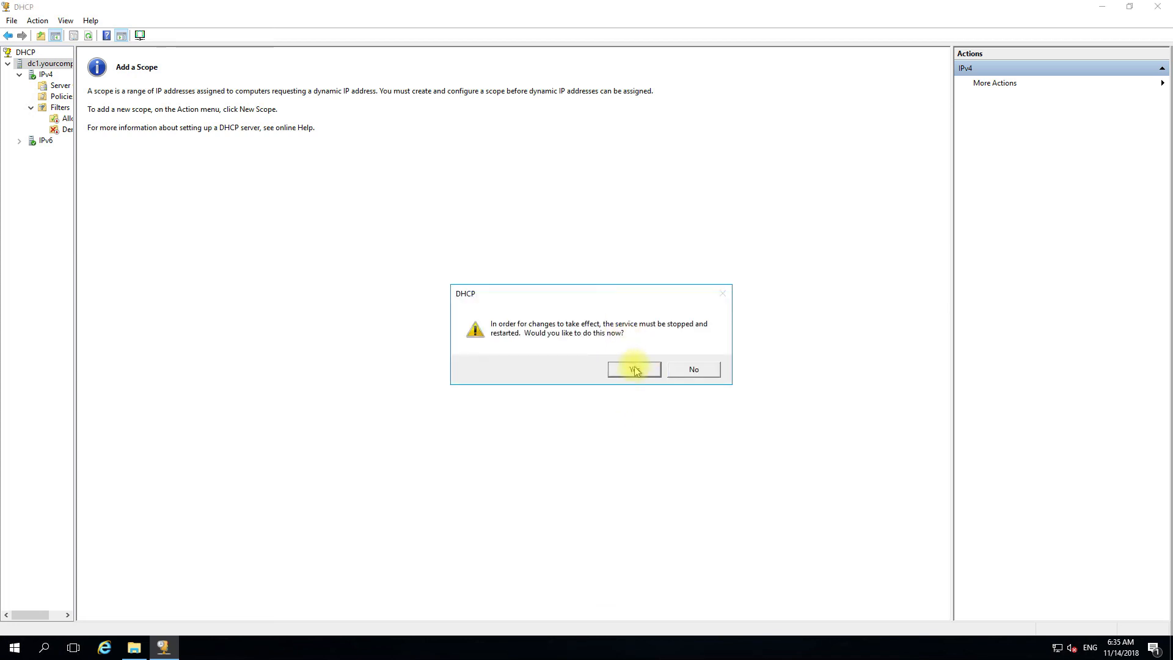
pyautogui.click(634, 370)
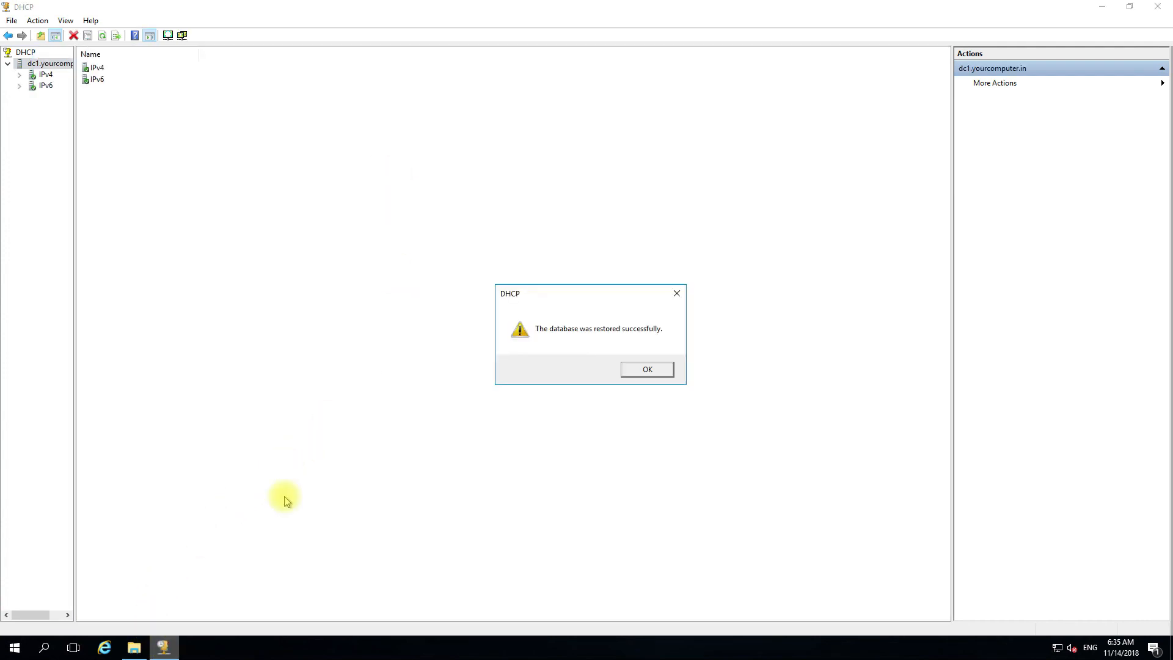
pyautogui.click(649, 370)
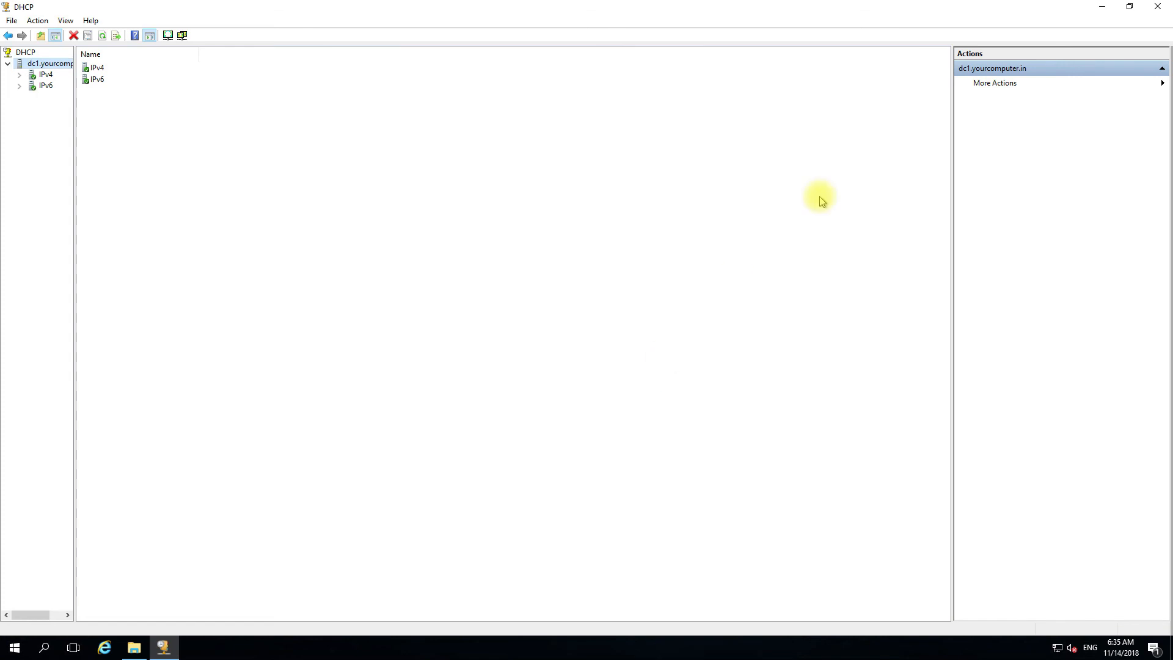
pyautogui.click(1102, 7)
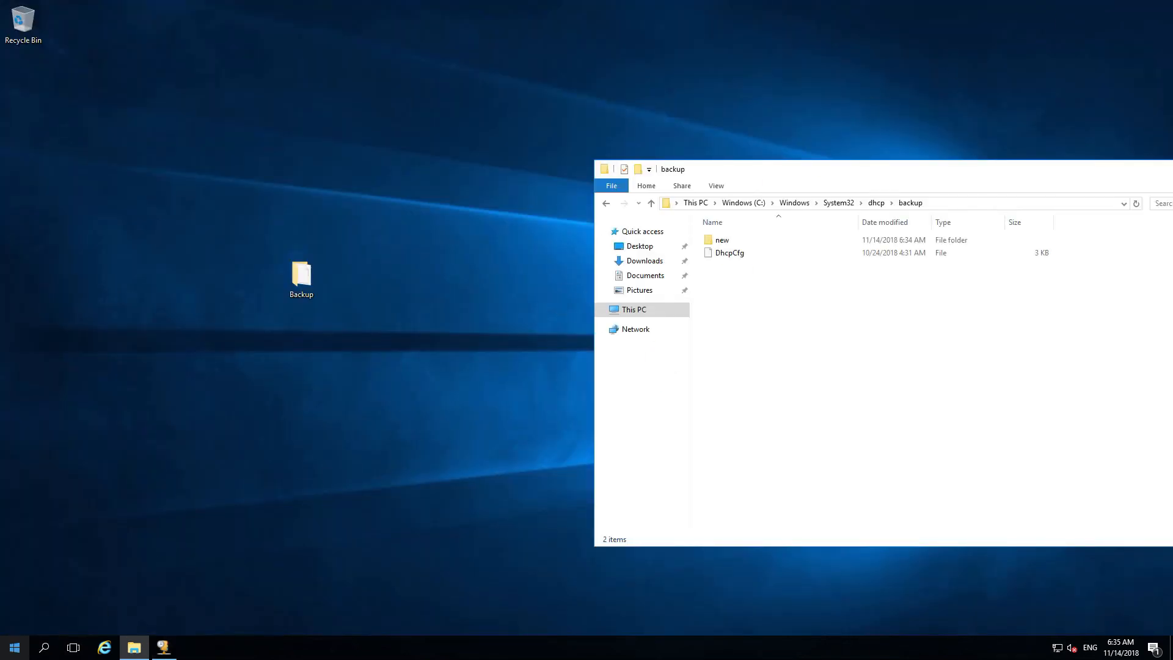
# - Open Active Directory Sites and Services and list Servers under Sites > Default-First-Site-Name
pyautogui.click(24, 646)
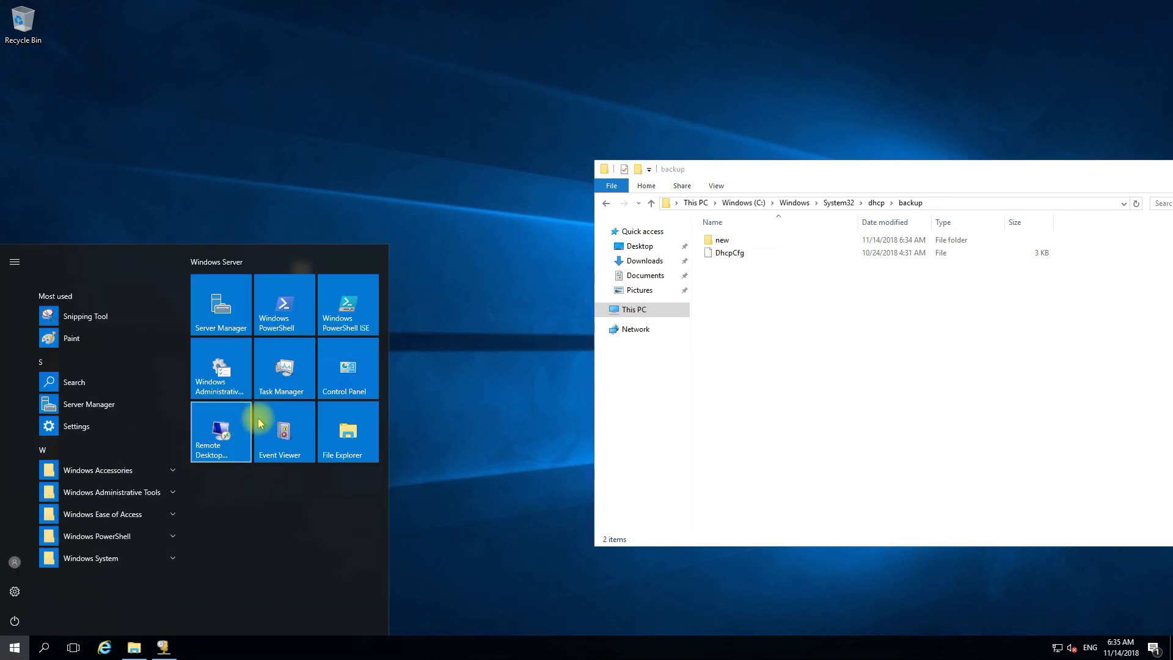
pyautogui.click(232, 358)
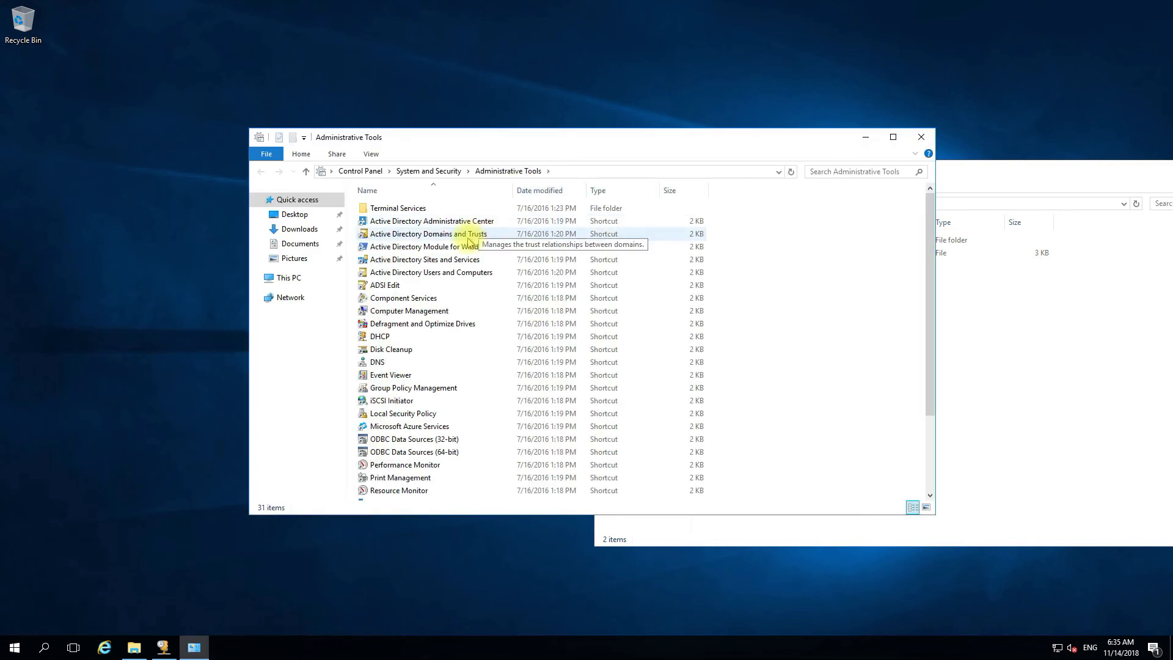
pyautogui.click(464, 264)
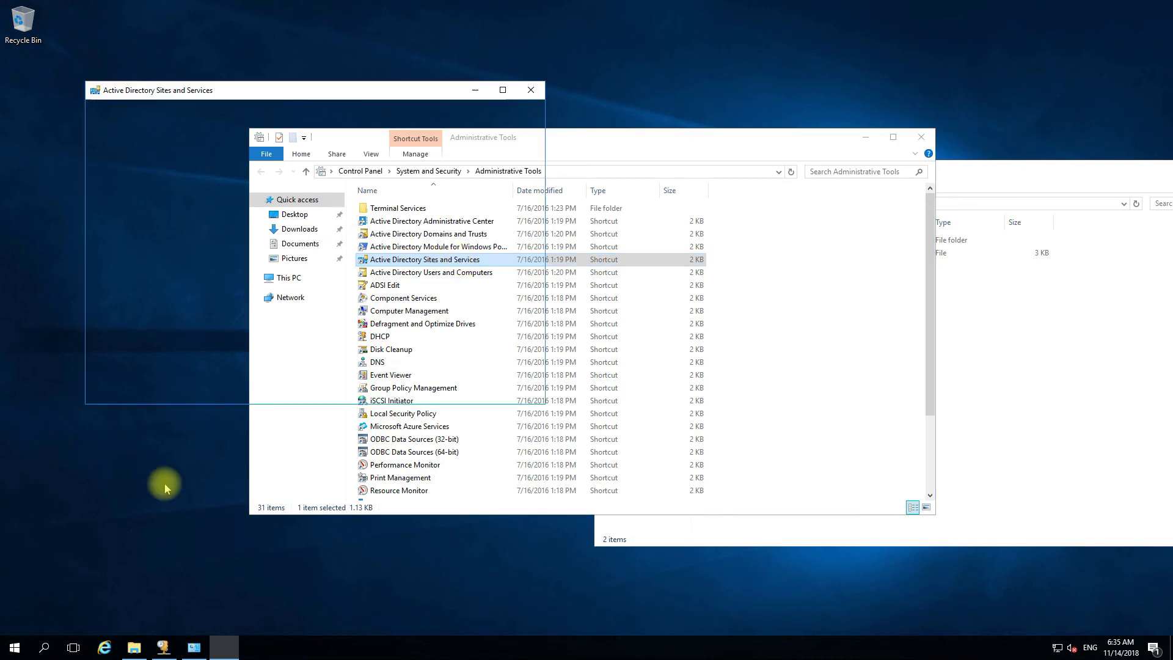
pyautogui.click(120, 149)
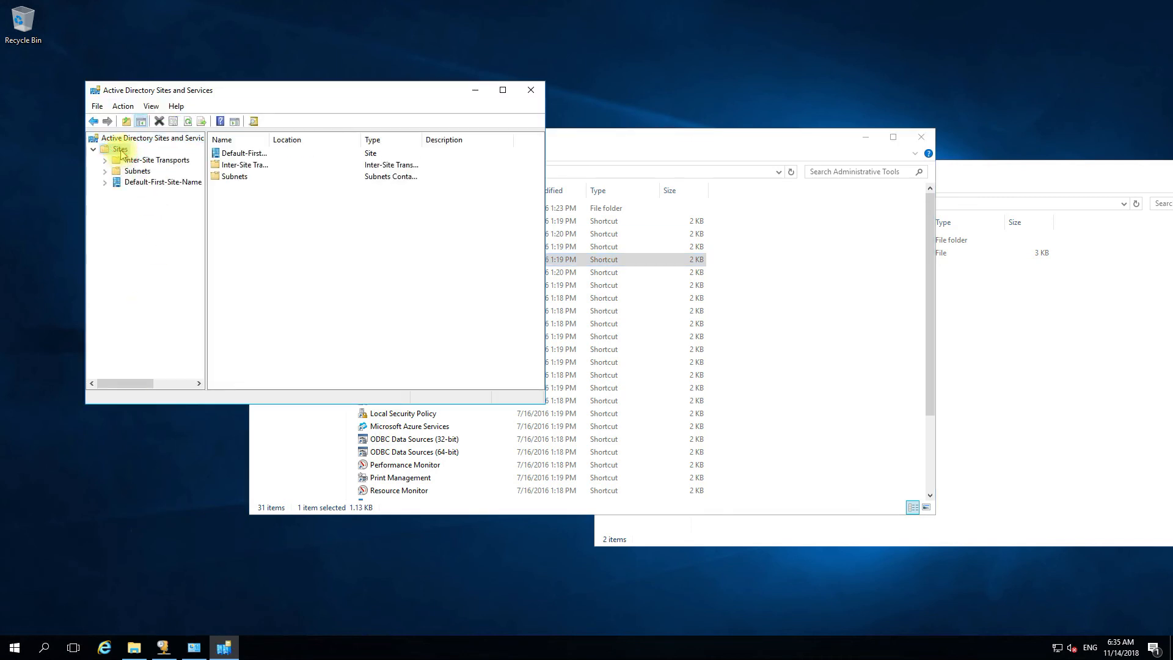
pyautogui.click(142, 182)
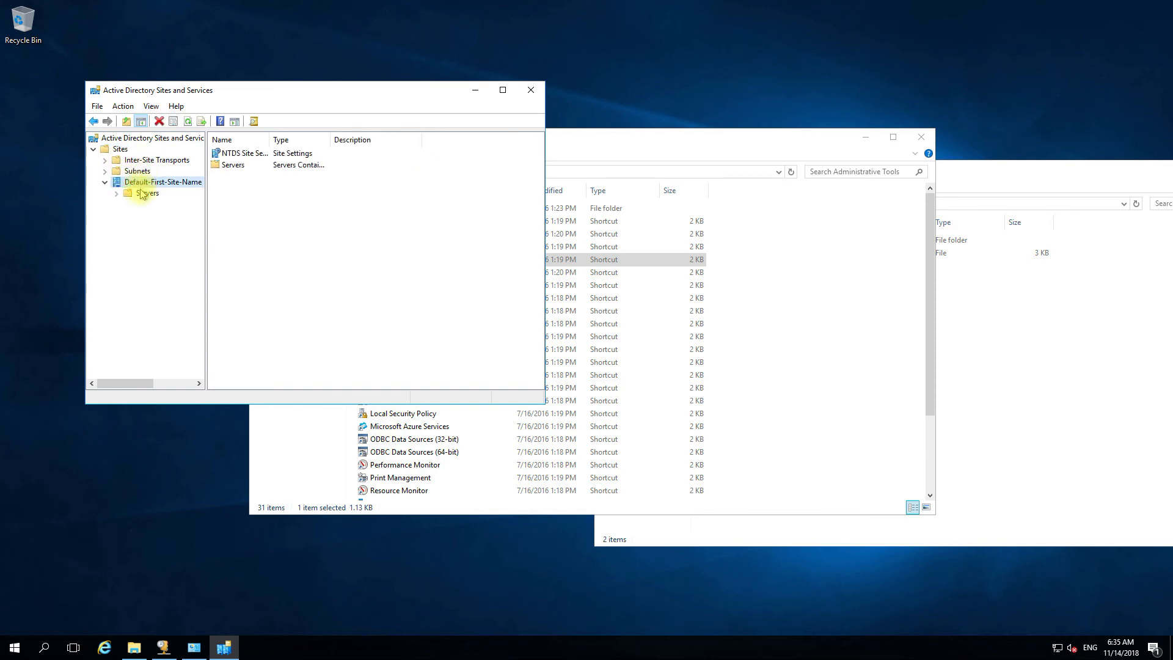
pyautogui.click(142, 193)
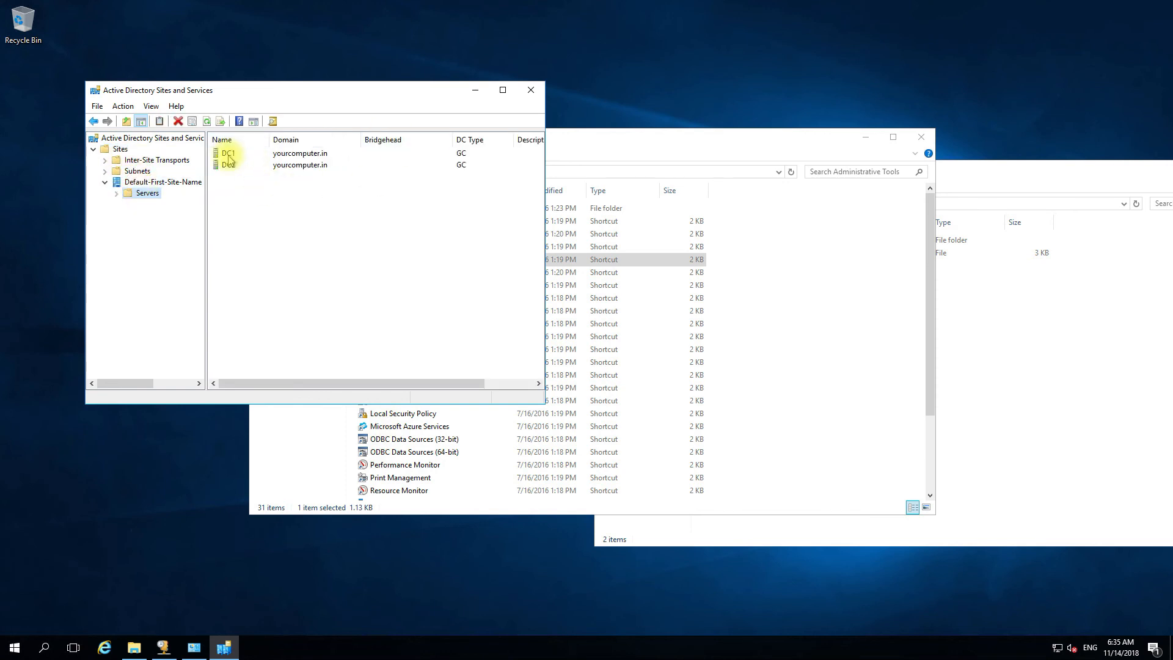